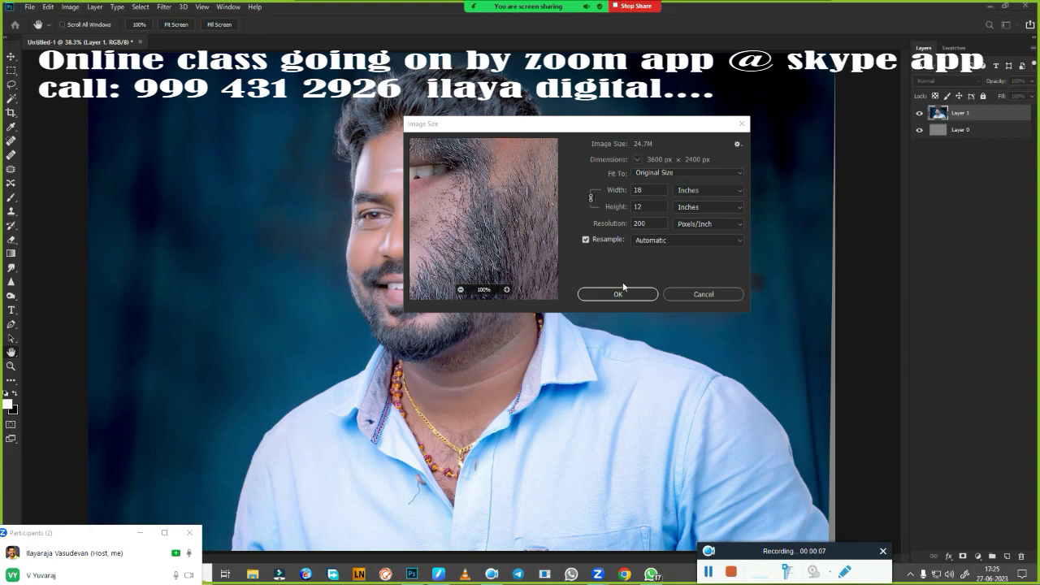
Close the Image Size dialog without changing any settings
left_click(627, 293)
Start a Pen path at the image's bottom edge and trace up the left shoulder to the collar
key("p")
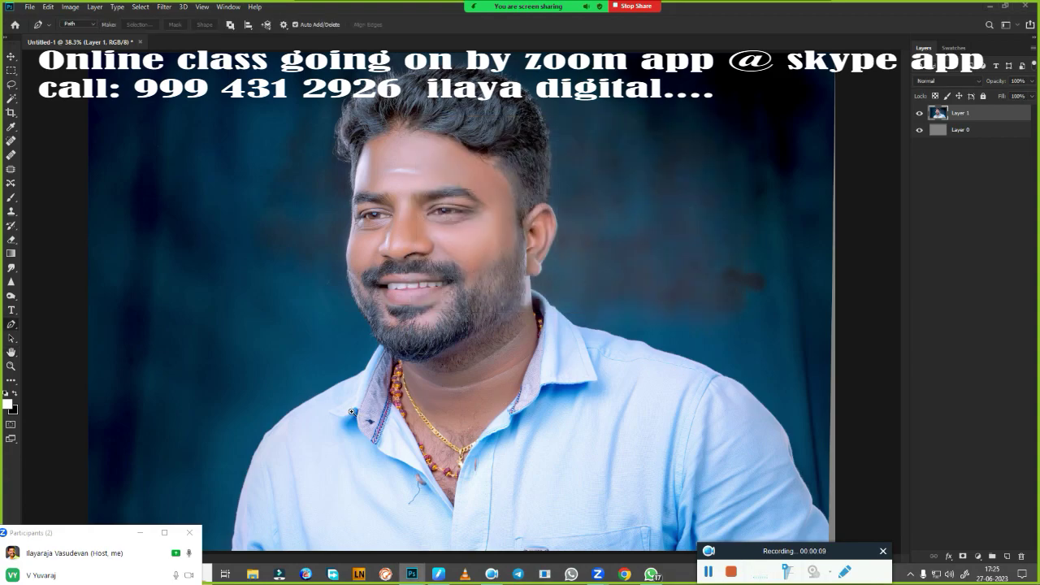
scroll(351, 412, "up", 5)
scroll(569, 299, "up", 3)
scroll(442, 360, "up", 3)
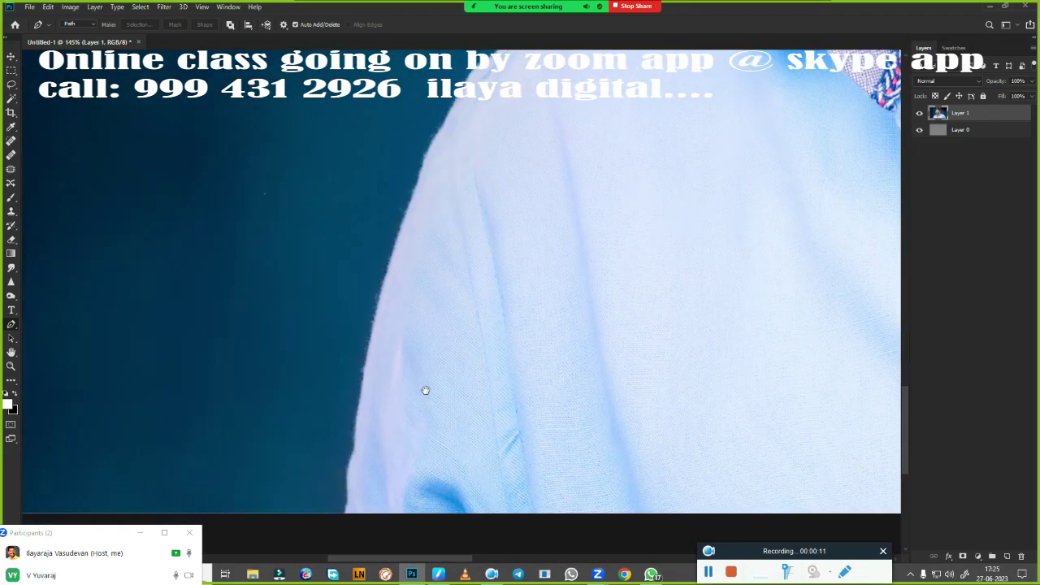
left_click_drag(425, 390, 458, 334)
left_click(377, 454)
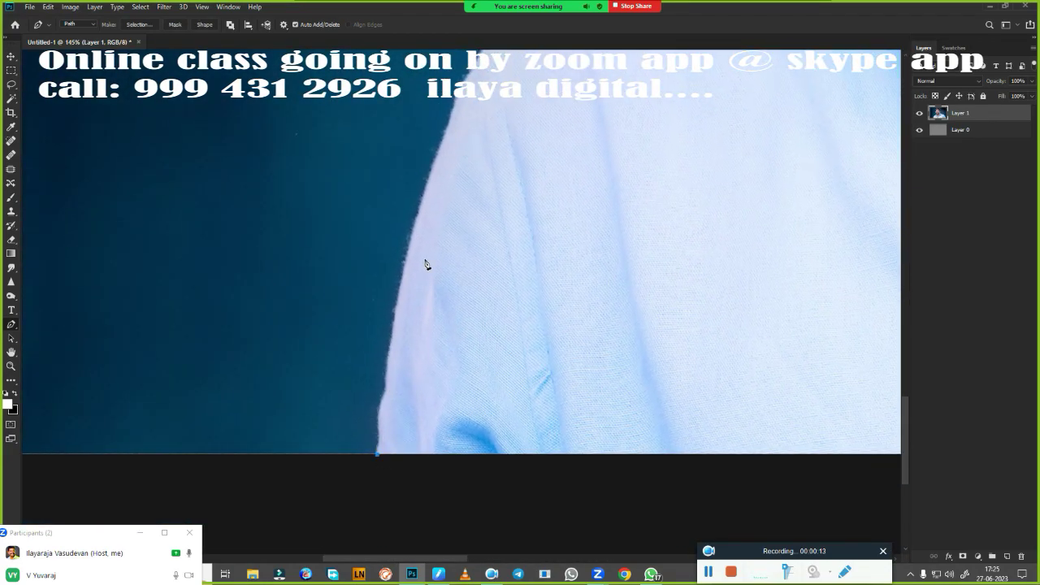
mouse_move(410, 245)
left_mouse_down()
mouse_move(428, 183)
mouse_move(334, 382)
left_mouse_up()
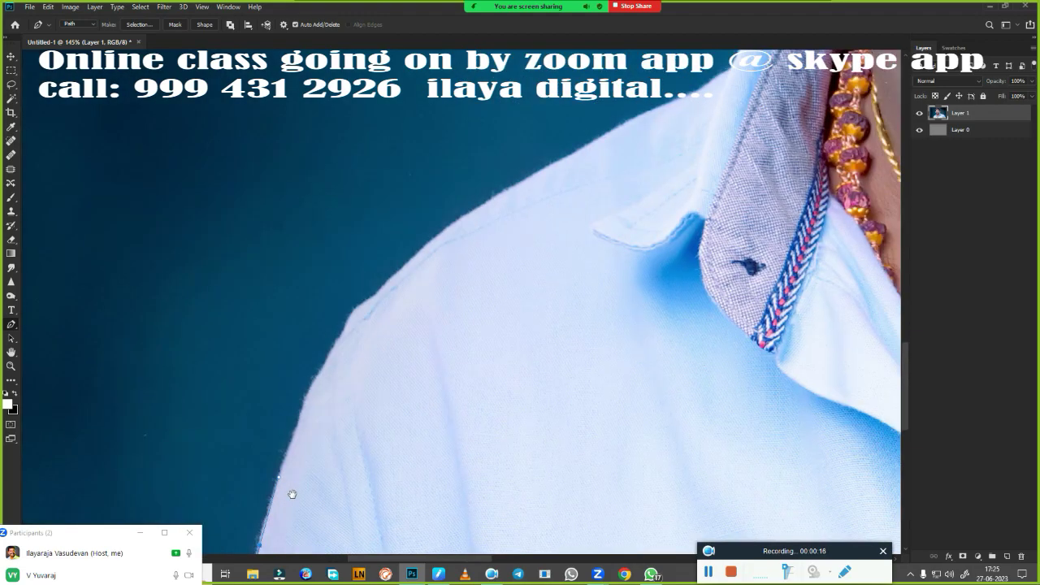
left_click(329, 362)
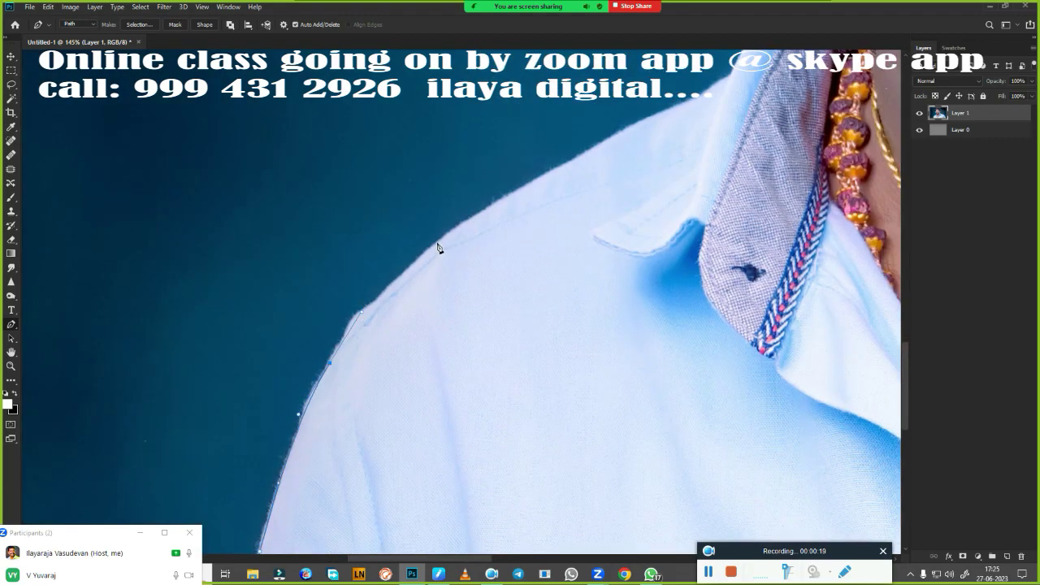
mouse_move(438, 244)
left_mouse_down()
mouse_move(479, 213)
mouse_move(334, 347)
mouse_move(391, 300)
left_mouse_up()
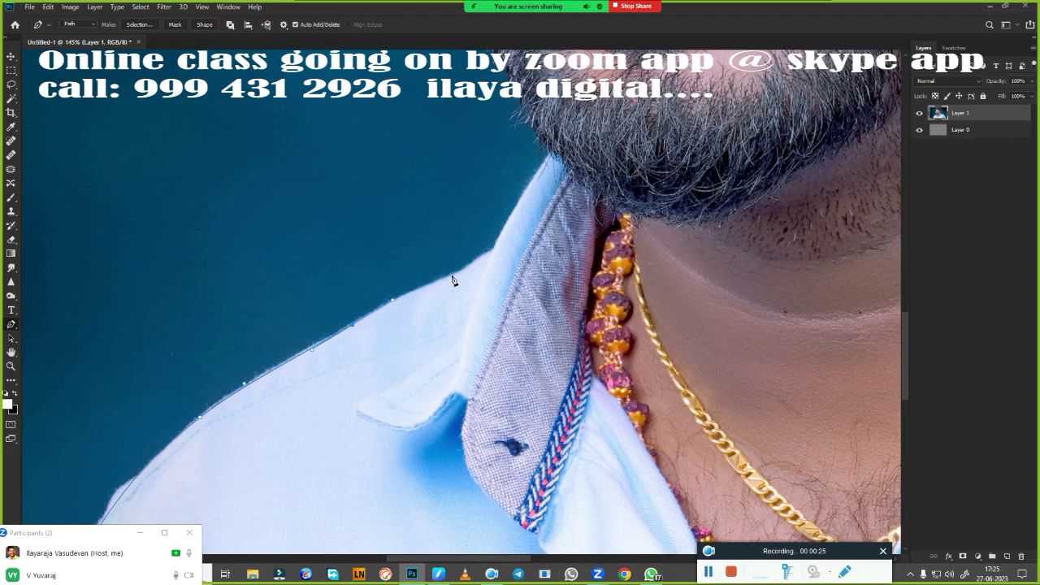
left_click_drag(453, 279, 472, 265)
Continue the path up the collar edge and along the beard
scroll(494, 254, "up", 2)
scroll(455, 272, "up", 2)
scroll(387, 301, "up", 2)
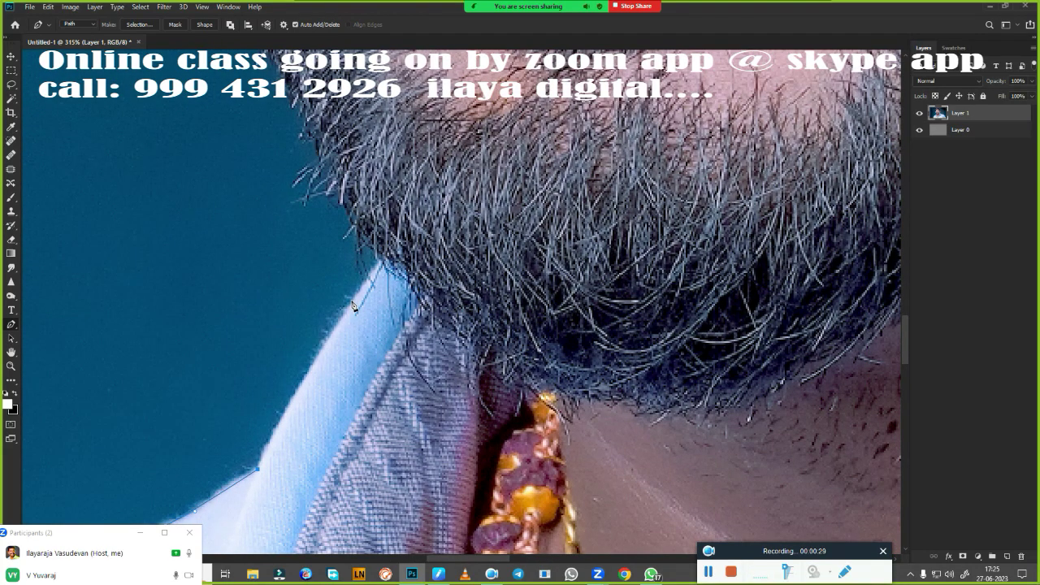
left_click_drag(372, 273, 382, 262)
scroll(447, 269, "down", 2)
scroll(451, 341, "up", 3)
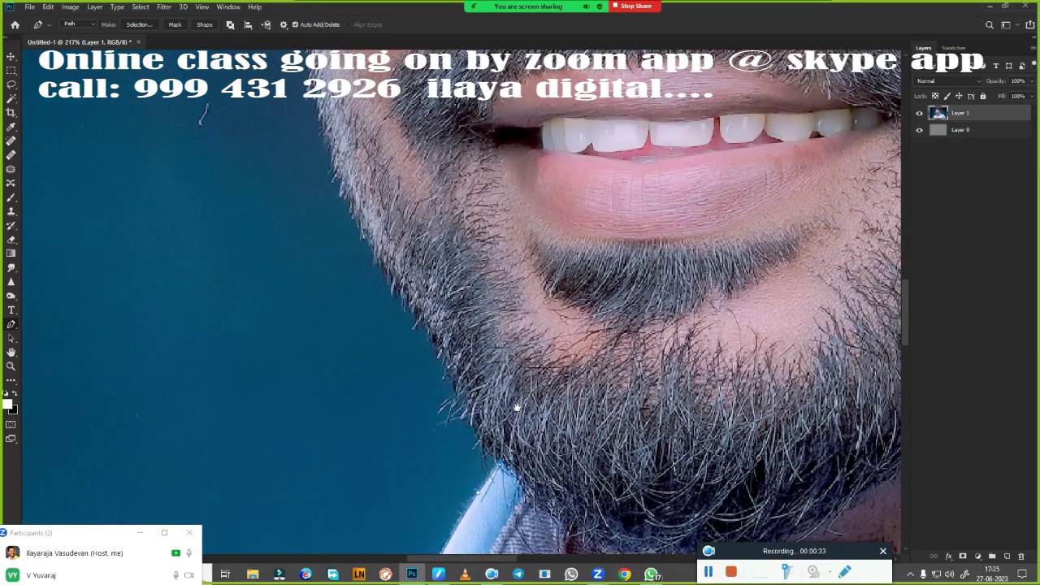
left_click(450, 370)
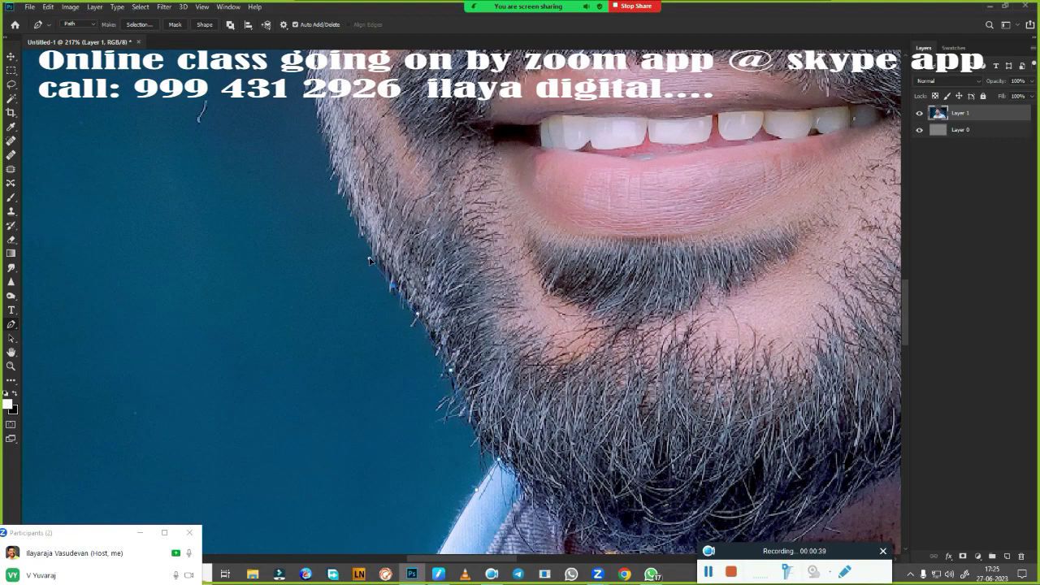
scroll(406, 252, "up", 5)
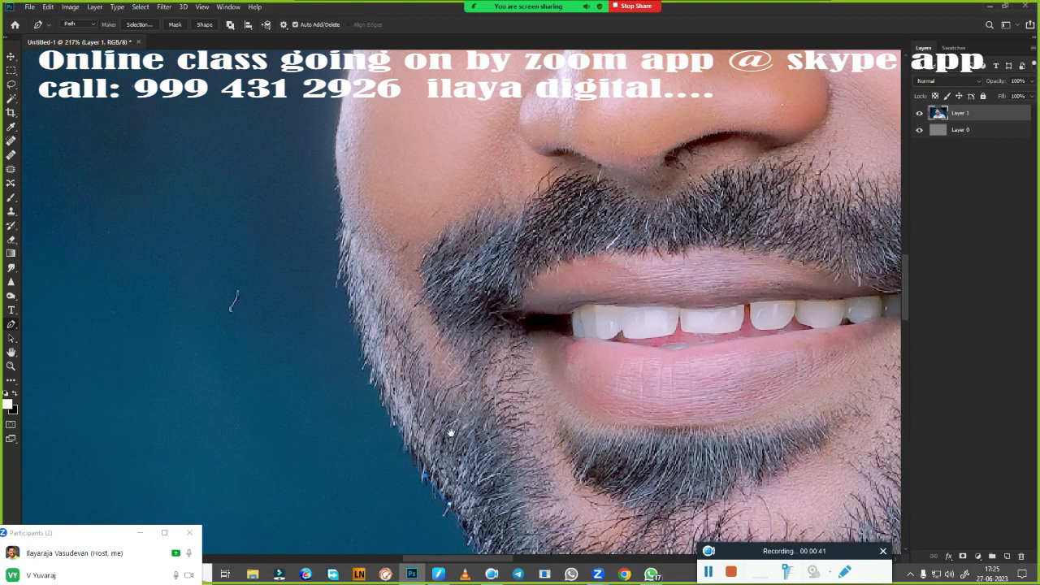
Trace the path along the jaw and cheek up to where the face meets the hair
left_click_drag(350, 294, 340, 208)
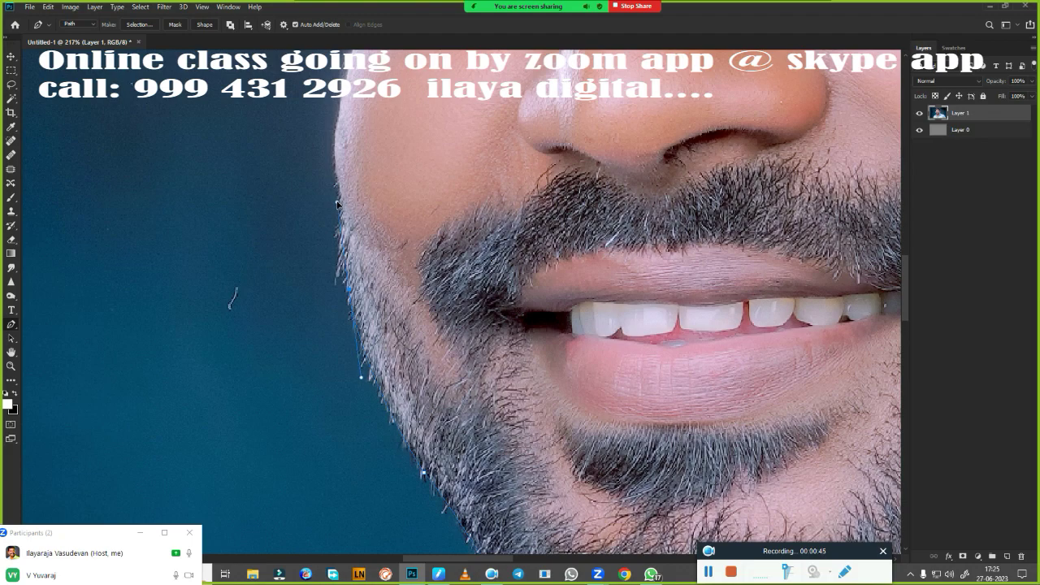
scroll(351, 274, "up", 2)
scroll(365, 292, "up", 2)
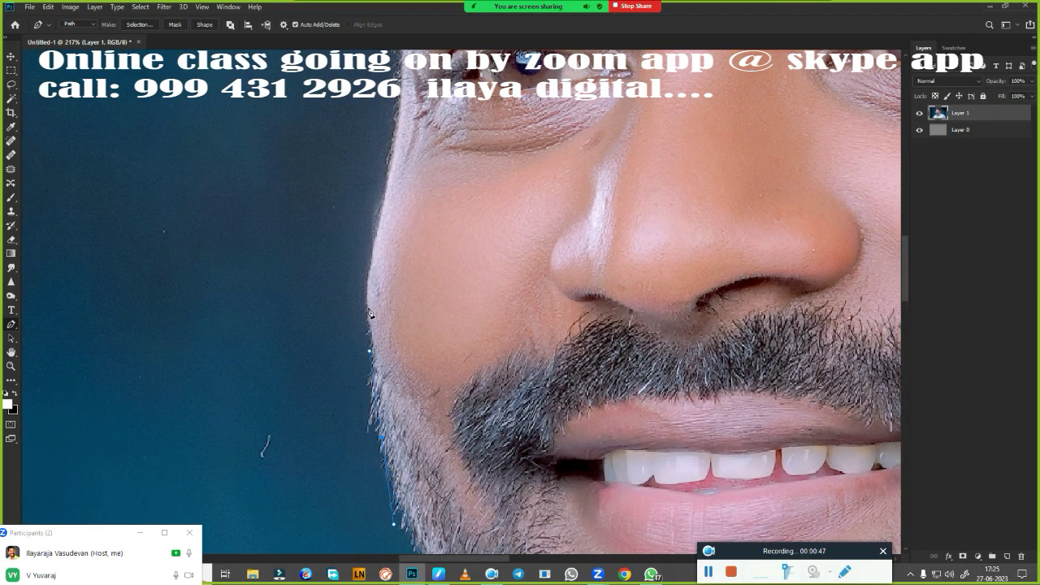
left_click(367, 293)
left_click_drag(378, 229, 383, 217)
scroll(383, 203, "up", 3)
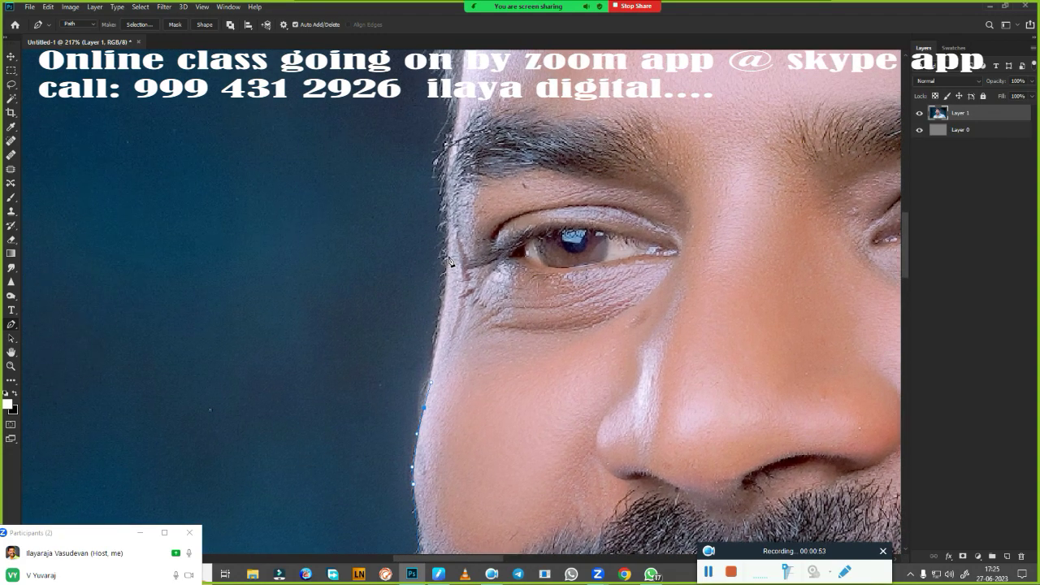
mouse_move(473, 240)
left_mouse_down()
mouse_move(459, 323)
mouse_move(454, 255)
left_mouse_up()
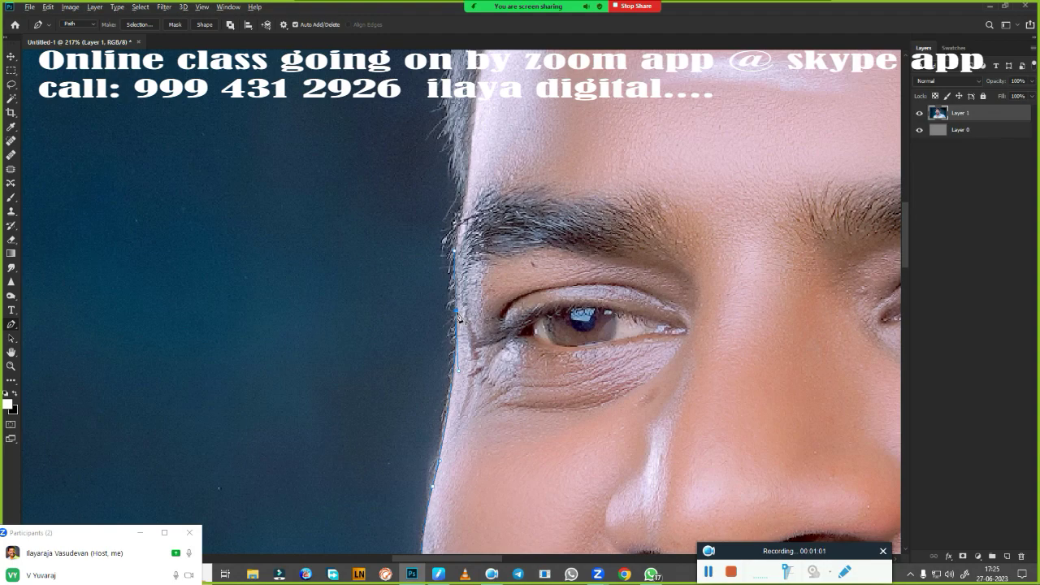
mouse_move(479, 211)
left_mouse_down()
mouse_move(439, 328)
mouse_move(430, 286)
left_mouse_up()
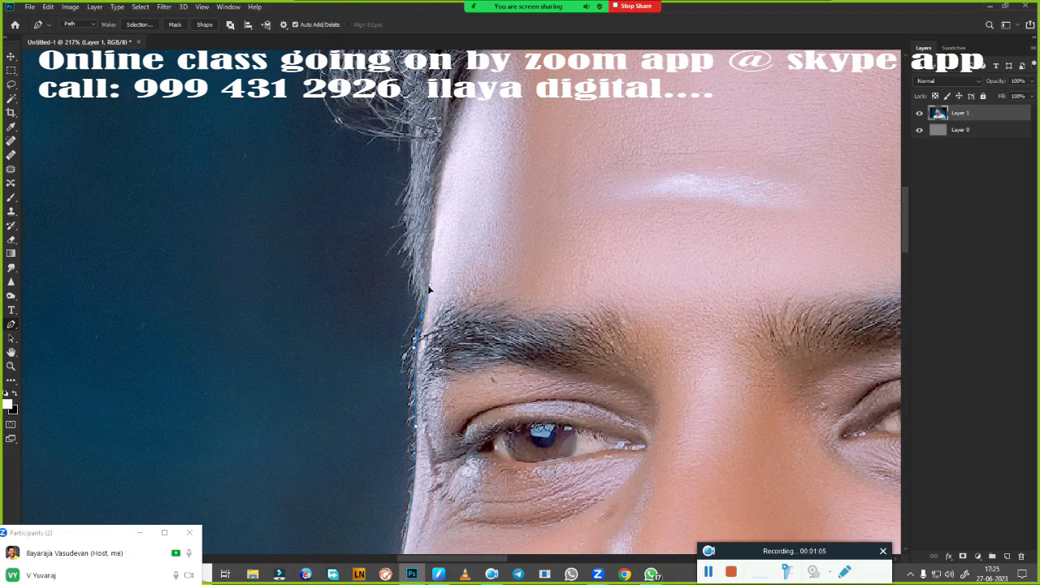
left_click(421, 316, "alt")
left_click_drag(406, 220, 411, 155)
scroll(423, 140, "up", 3)
scroll(423, 140, "up", 5)
Extend the path up the side and over the top of the hair, redoing one misplaced point
scroll(409, 315, "down", 2)
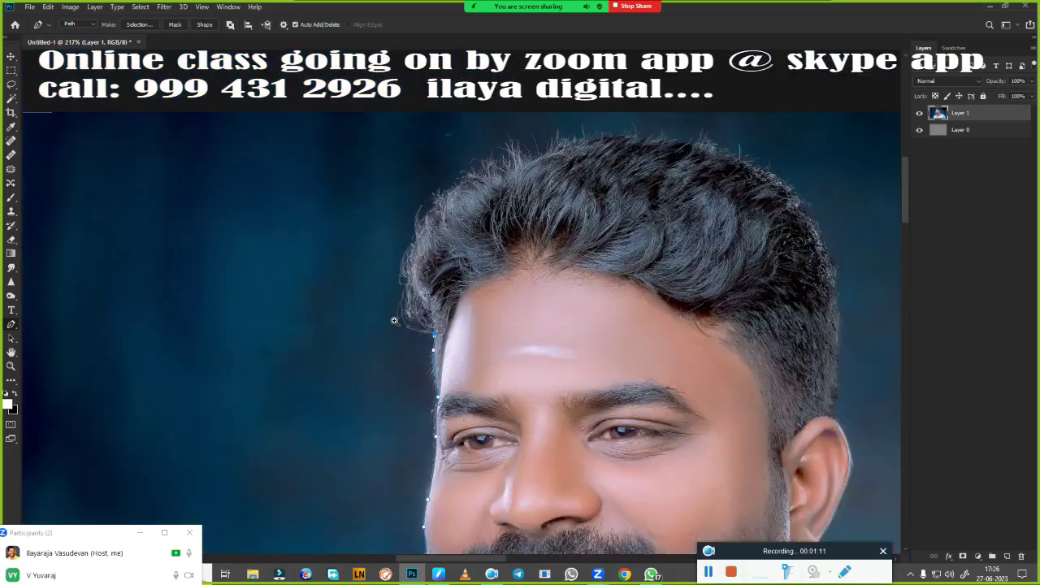
scroll(409, 315, "up", 2)
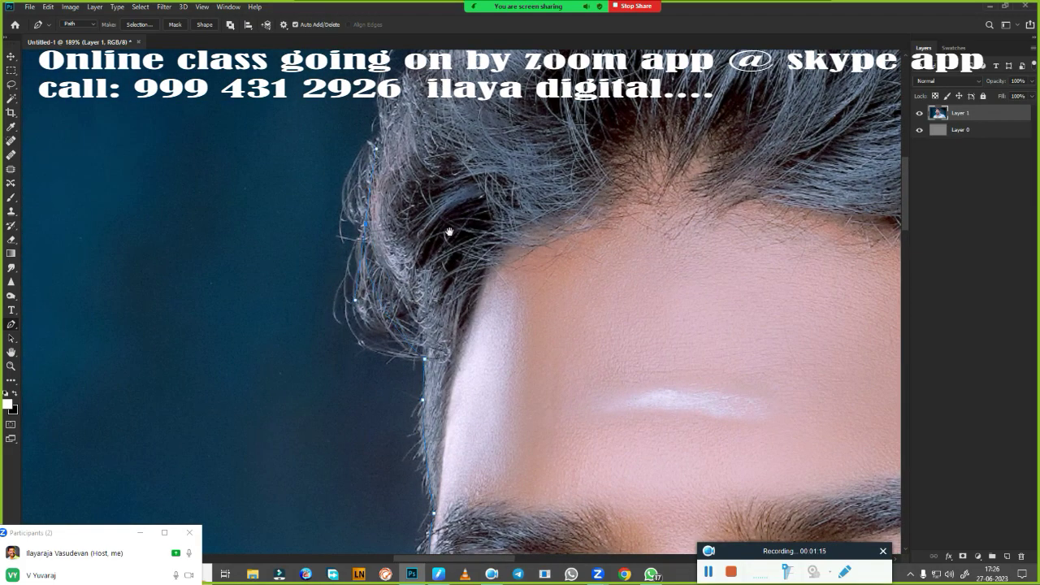
mouse_move(449, 233)
left_mouse_down()
mouse_move(365, 364)
mouse_move(339, 181)
left_mouse_up()
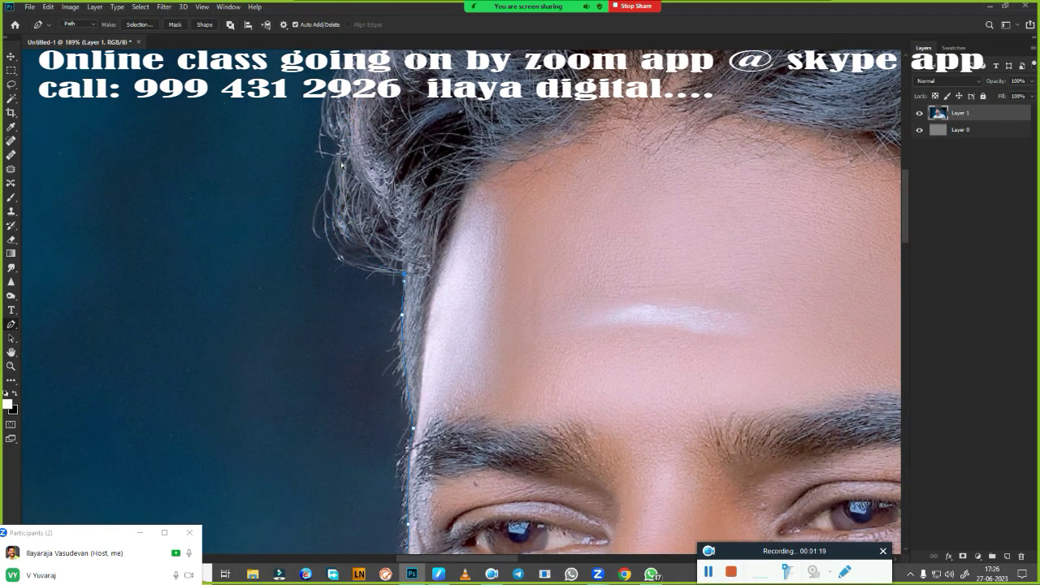
mouse_move(325, 257)
left_mouse_down()
mouse_move(336, 177)
mouse_move(322, 280)
left_mouse_up()
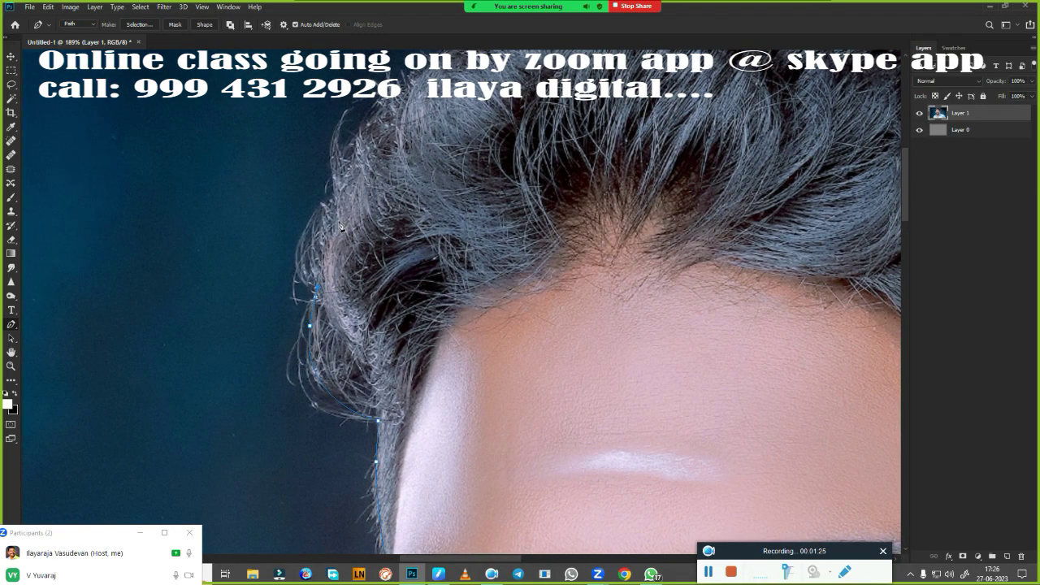
mouse_move(334, 167)
left_mouse_down()
mouse_move(359, 118)
mouse_move(324, 249)
left_mouse_up()
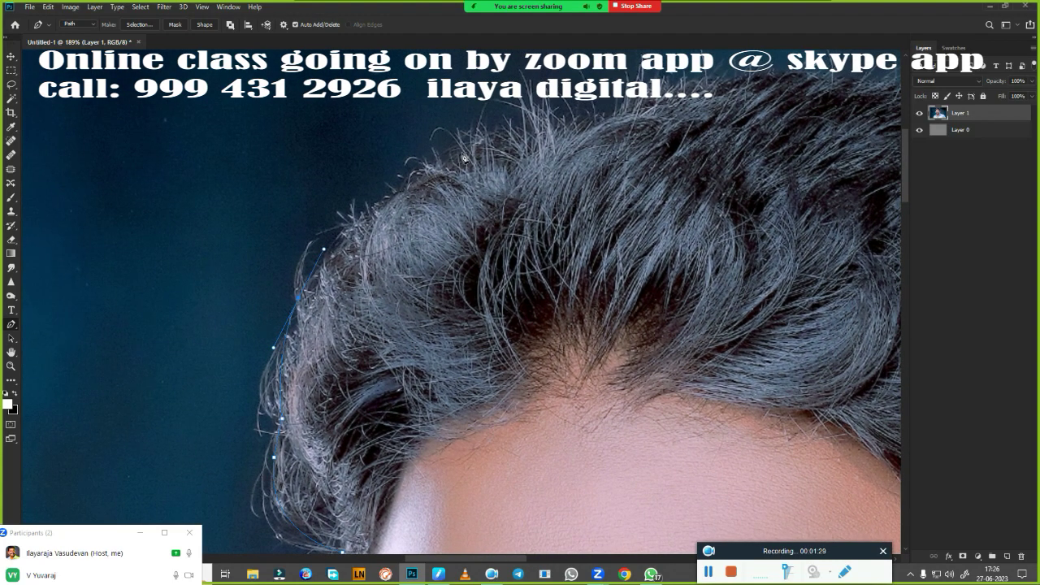
left_click_drag(443, 162, 515, 139)
key("ctrl+z")
left_click_drag(505, 135, 597, 124)
Follow the hair across the head and trace the path around the right ear's outer edge
left_click_drag(670, 141, 465, 187)
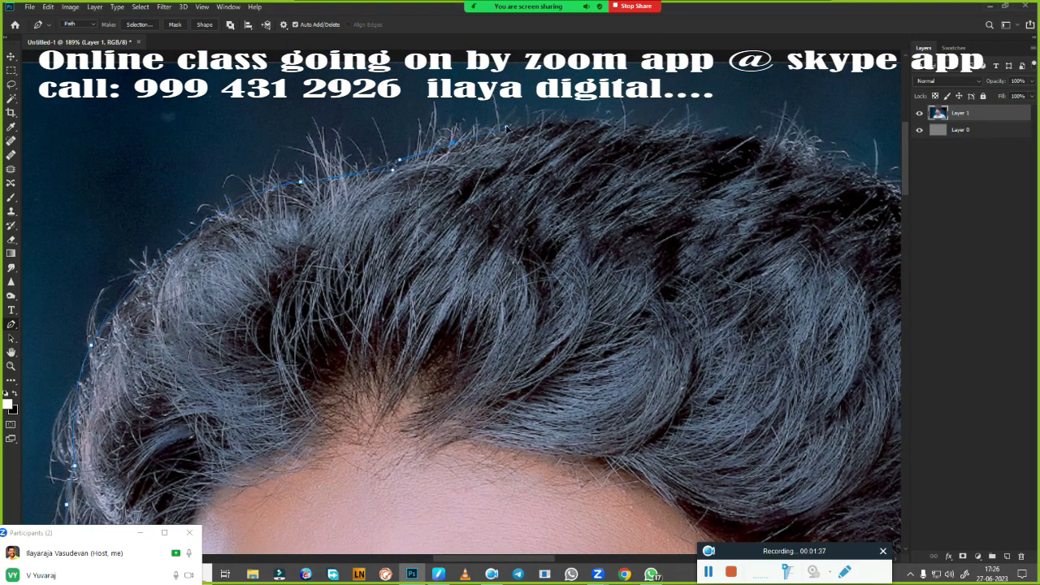
scroll(505, 152, "right", 3)
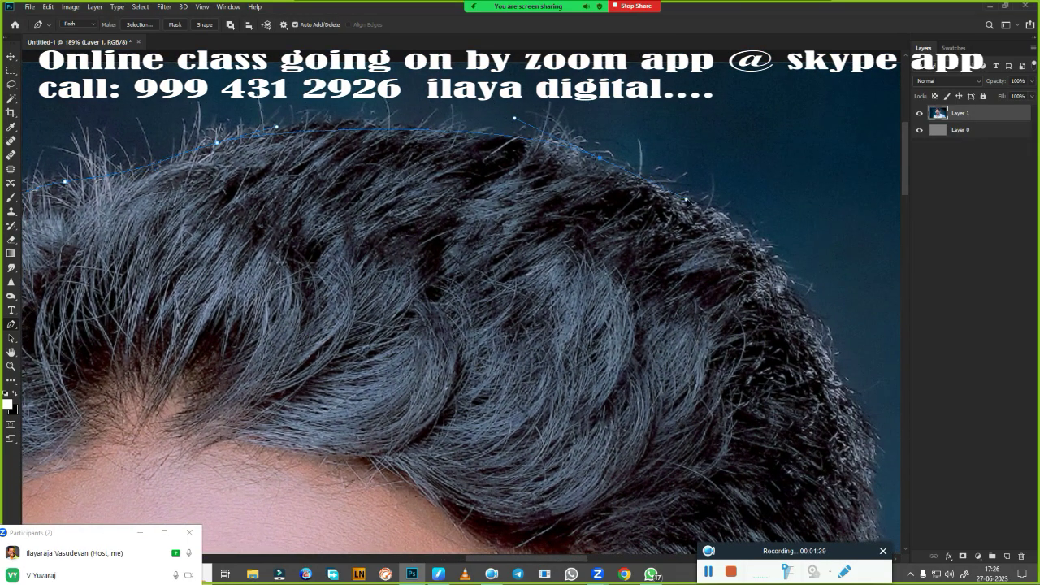
left_click_drag(722, 239, 502, 189)
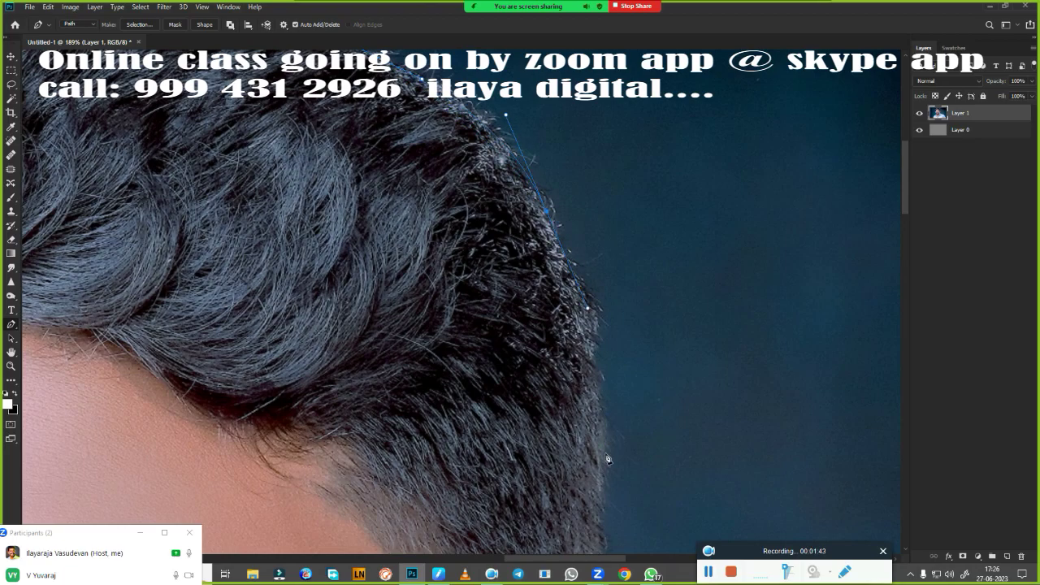
mouse_move(605, 484)
left_mouse_down()
mouse_move(592, 282)
mouse_move(604, 296)
left_mouse_up()
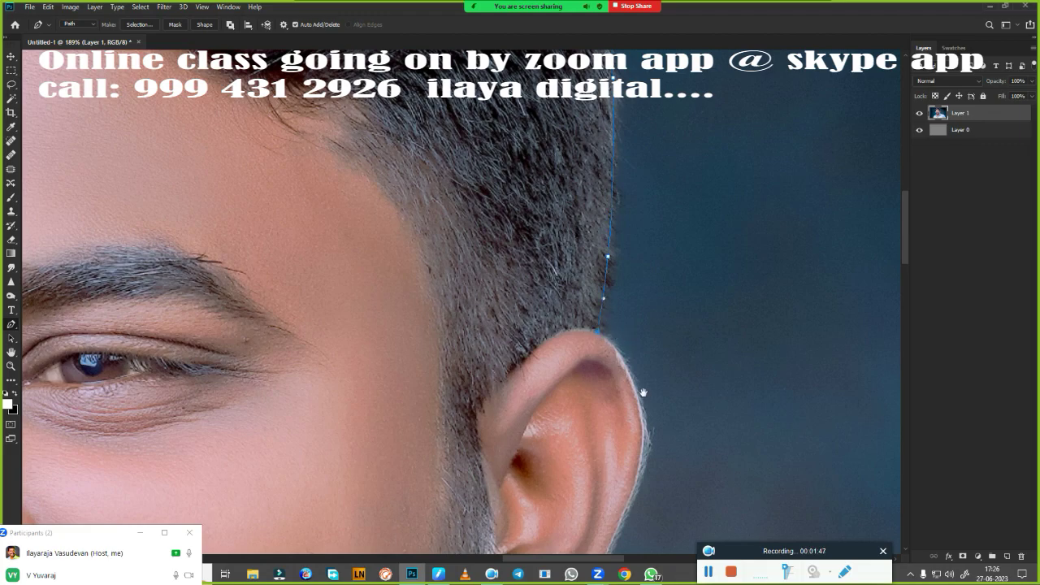
left_click_drag(642, 394, 589, 190)
key("super")
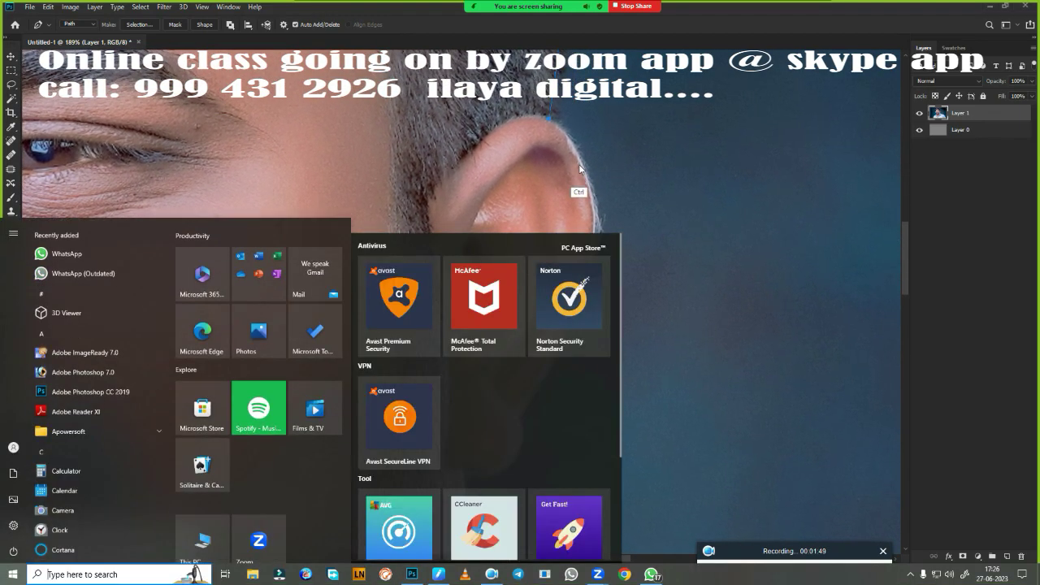
key("super")
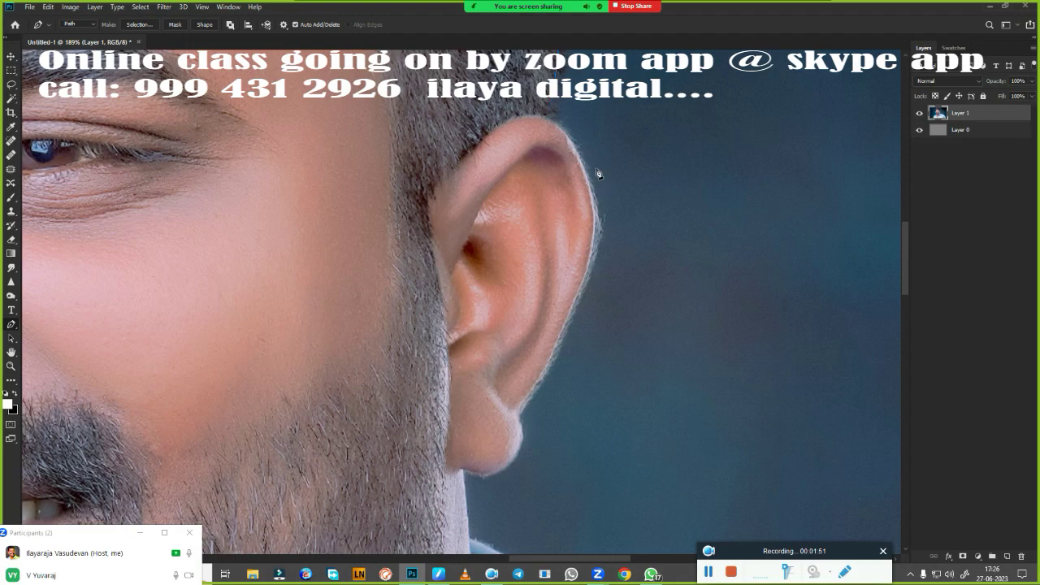
left_click(556, 123)
left_click_drag(594, 217, 595, 272)
left_click(595, 219, "alt")
mouse_move(565, 329)
left_mouse_down()
mouse_move(527, 401)
mouse_move(640, 268)
mouse_move(614, 280)
left_mouse_up()
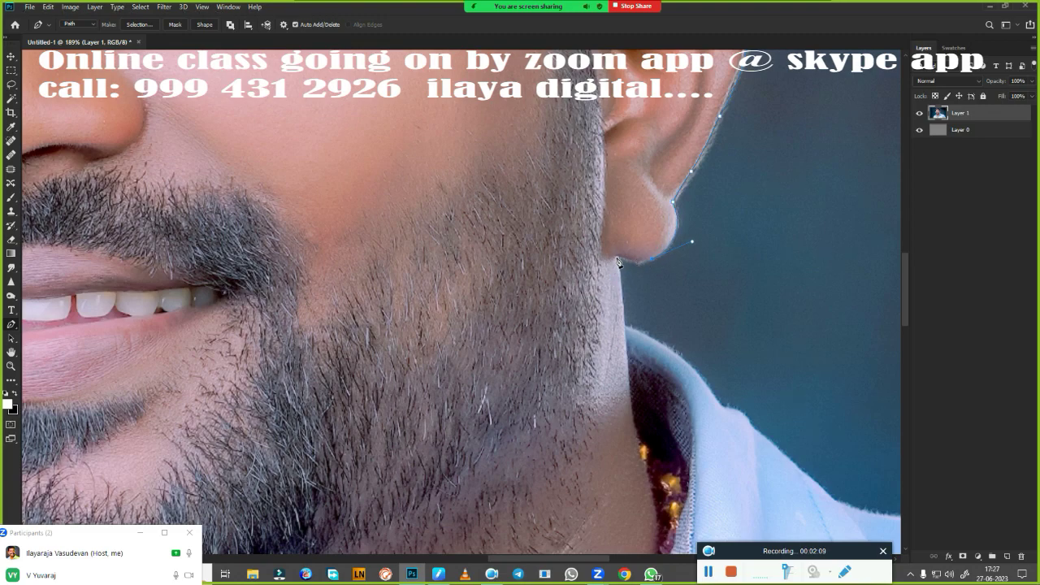
Anchor the path at the neck below the earlobe and trace along the collar top
left_click(617, 256)
mouse_move(626, 329)
left_mouse_down()
mouse_move(419, 192)
mouse_move(446, 227)
left_mouse_up()
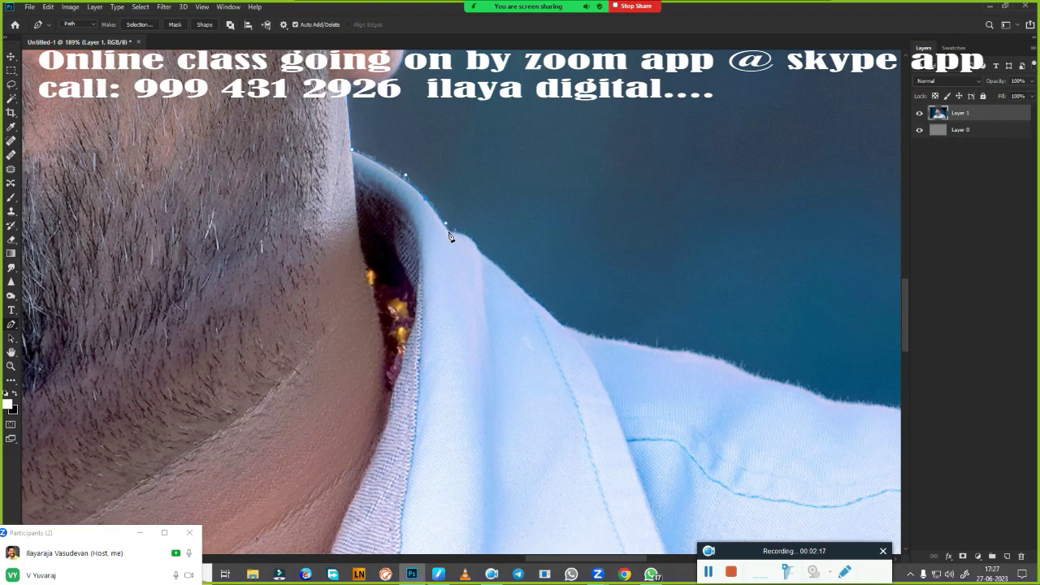
left_click(509, 279)
left_click_drag(564, 327, 583, 336)
mouse_move(686, 376)
left_mouse_down()
mouse_move(308, 296)
mouse_move(315, 280)
left_mouse_up()
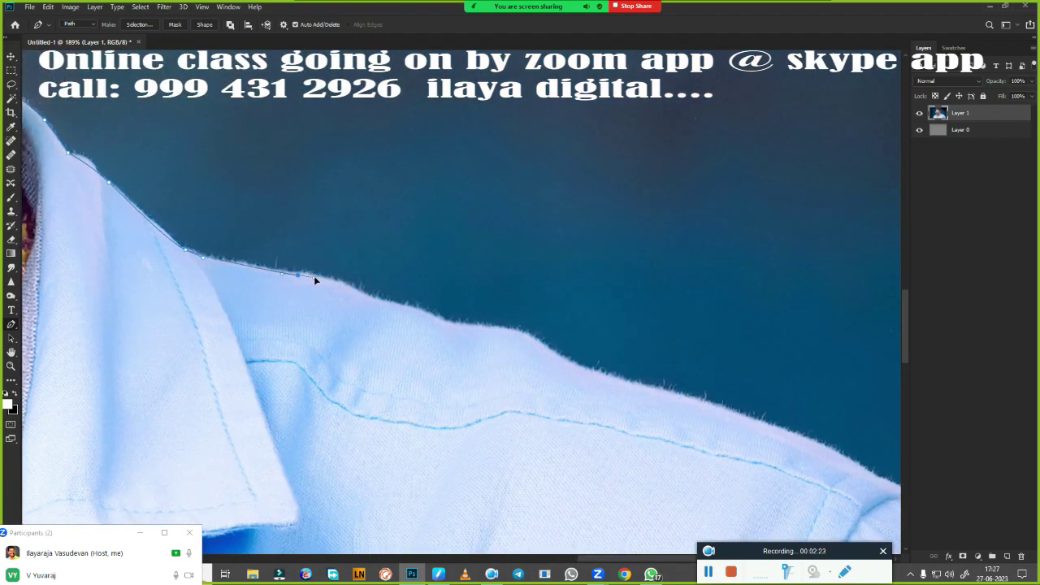
left_click_drag(440, 319, 498, 328)
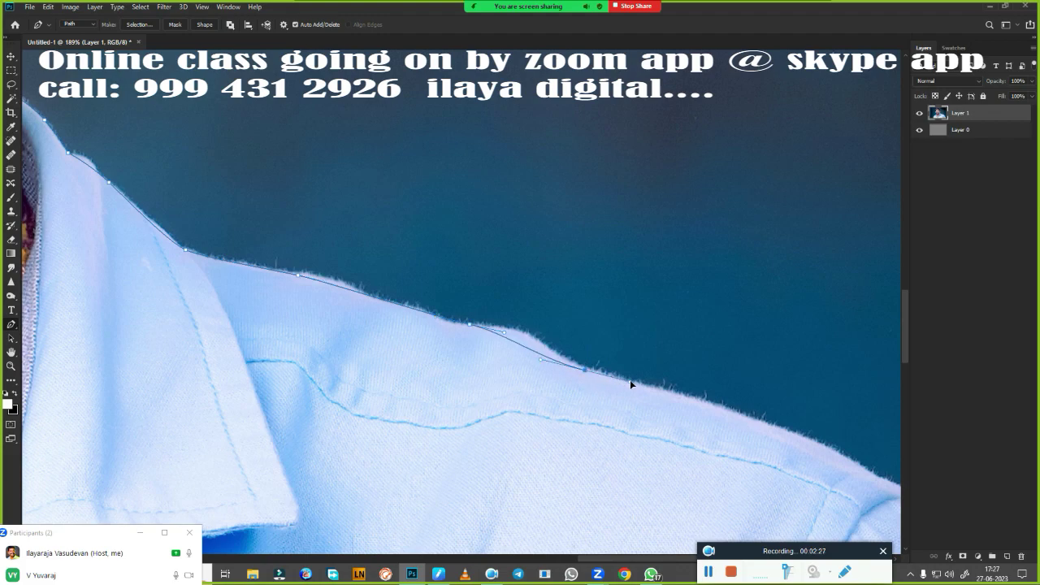
Continue the path along the right shoulder and down the arm toward the shirt's bottom edge
mouse_move(666, 383)
left_mouse_down()
mouse_move(425, 239)
mouse_move(503, 288)
left_mouse_up()
left_click_drag(559, 318, 568, 323)
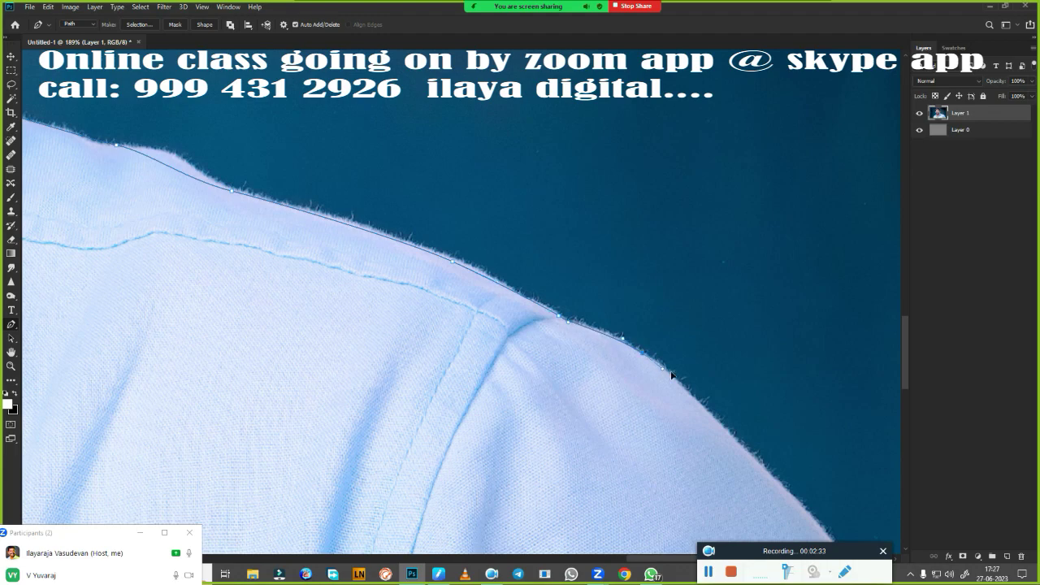
mouse_move(662, 367)
left_mouse_down()
mouse_move(488, 211)
mouse_move(531, 260)
left_mouse_up()
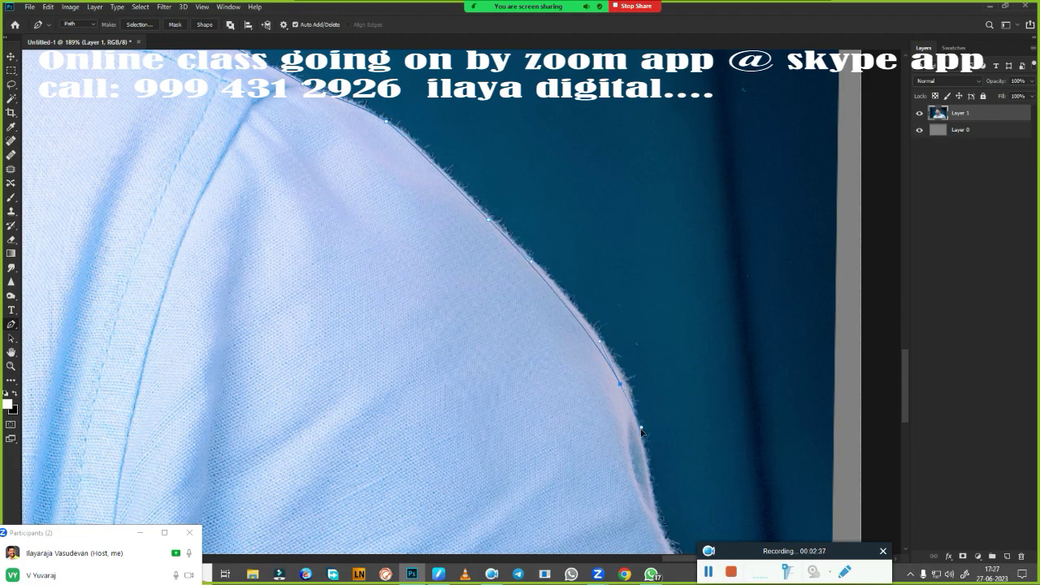
left_click_drag(647, 441, 608, 199)
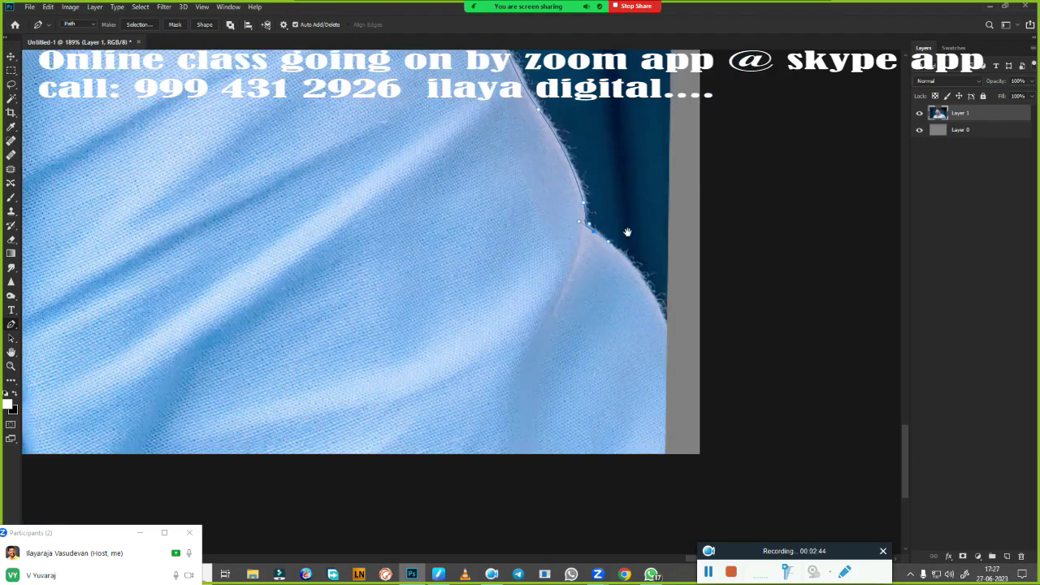
left_click_drag(711, 466, 650, 254)
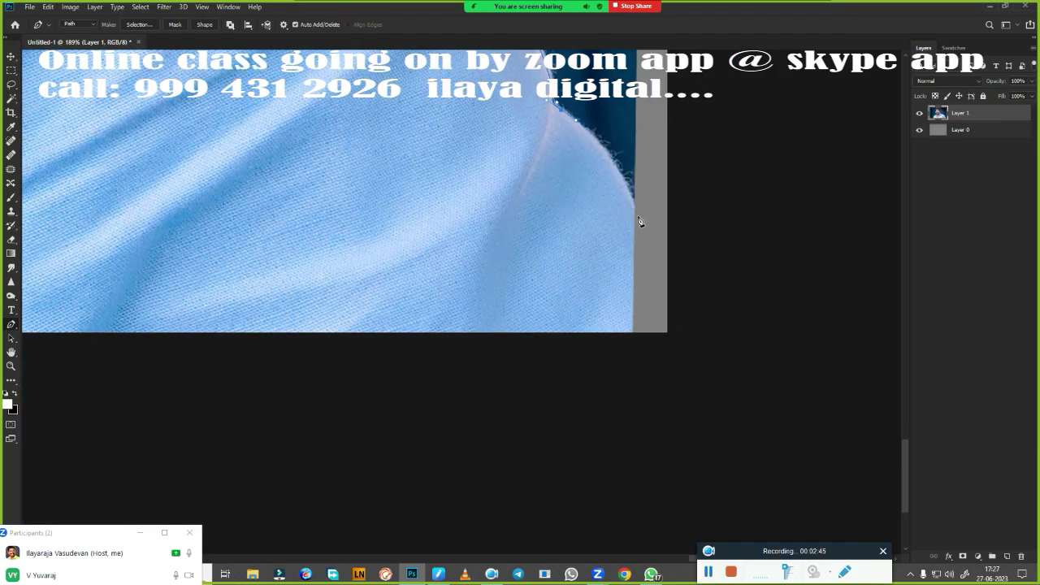
scroll(626, 365, "down", 5)
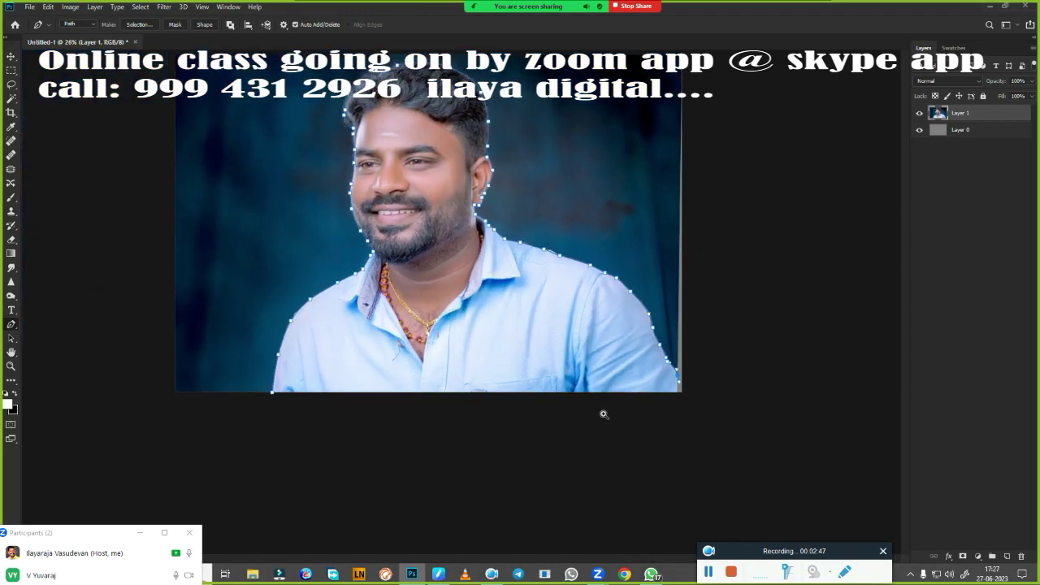
Close the outline below the image and turn the path into a selection
left_click(713, 491)
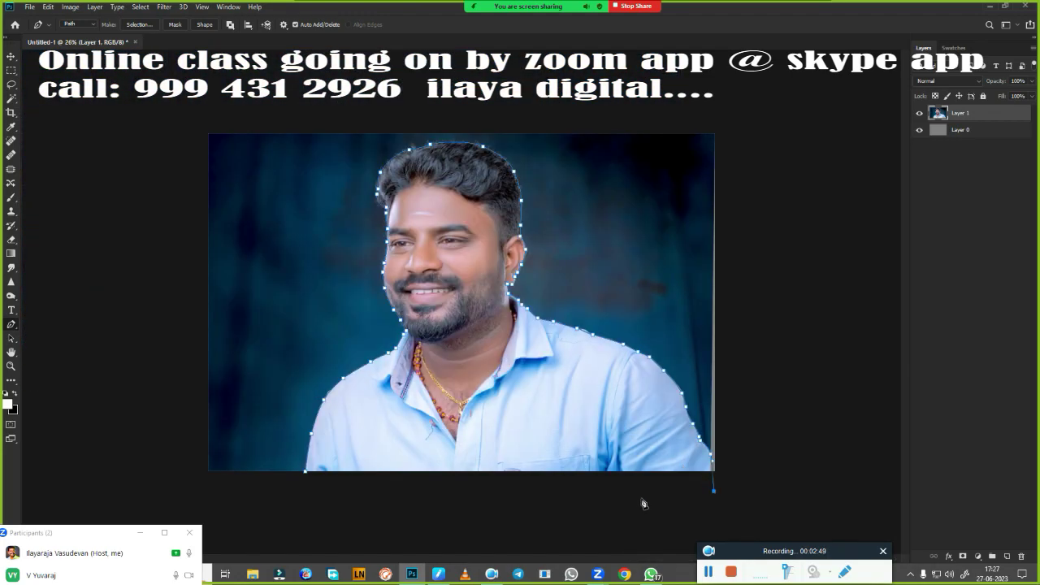
left_click(367, 521)
key("ctrl+Return")
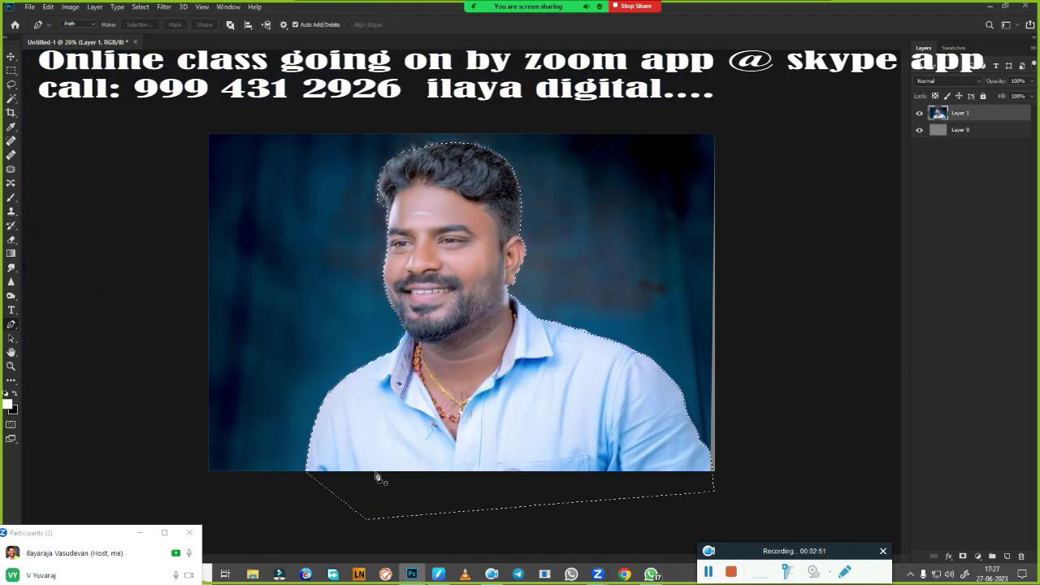
Feather the selection by 1 pixel and copy the portrait onto a new Layer 2
key("shift+F6")
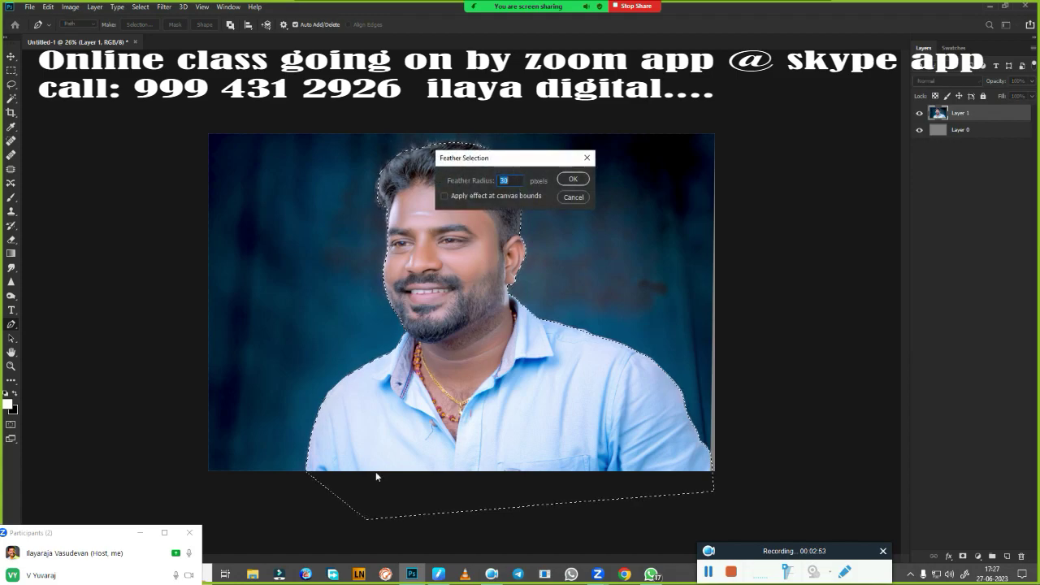
type("1.2")
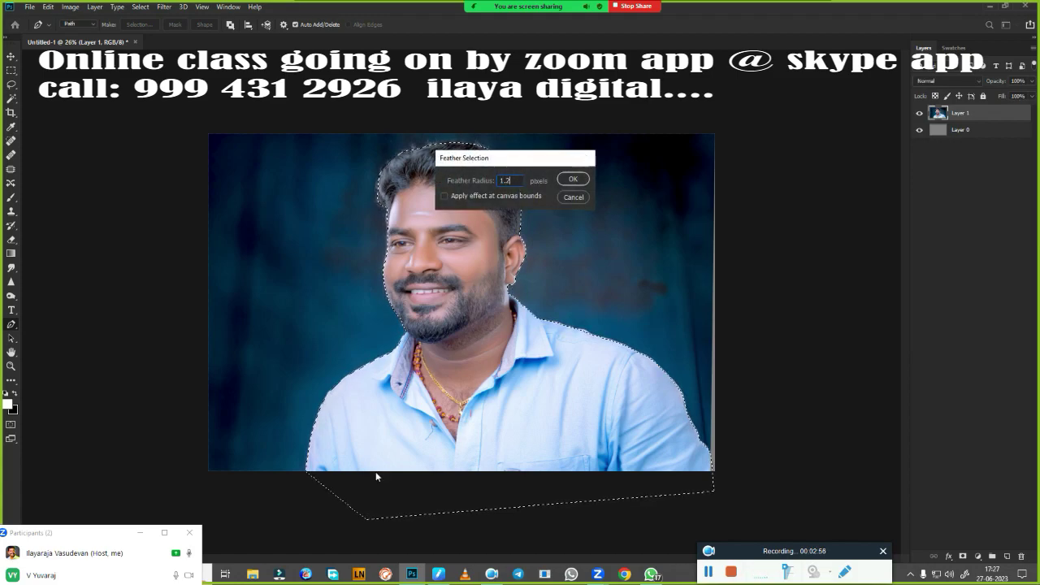
key("Return")
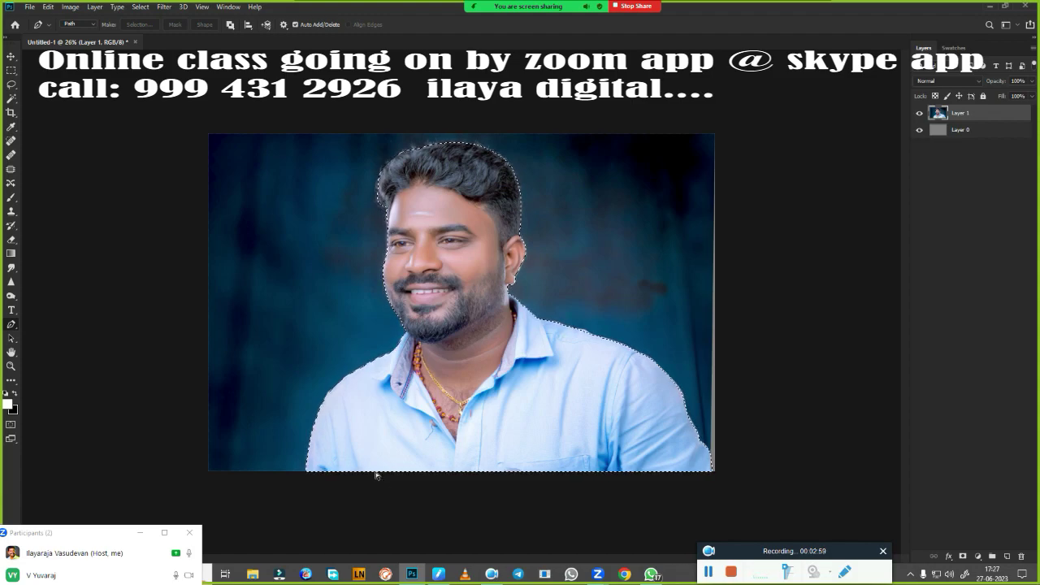
key("ctrl+j")
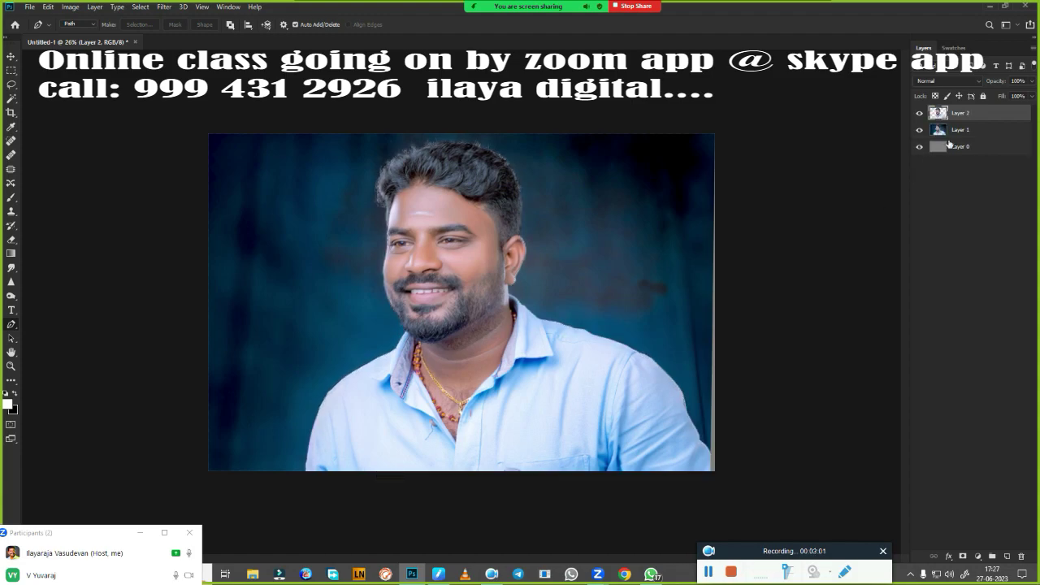
left_click(957, 147)
Move the grey Layer 0 above Layer 1 and fit the whole image in the window
key("ctrl+bracketright")
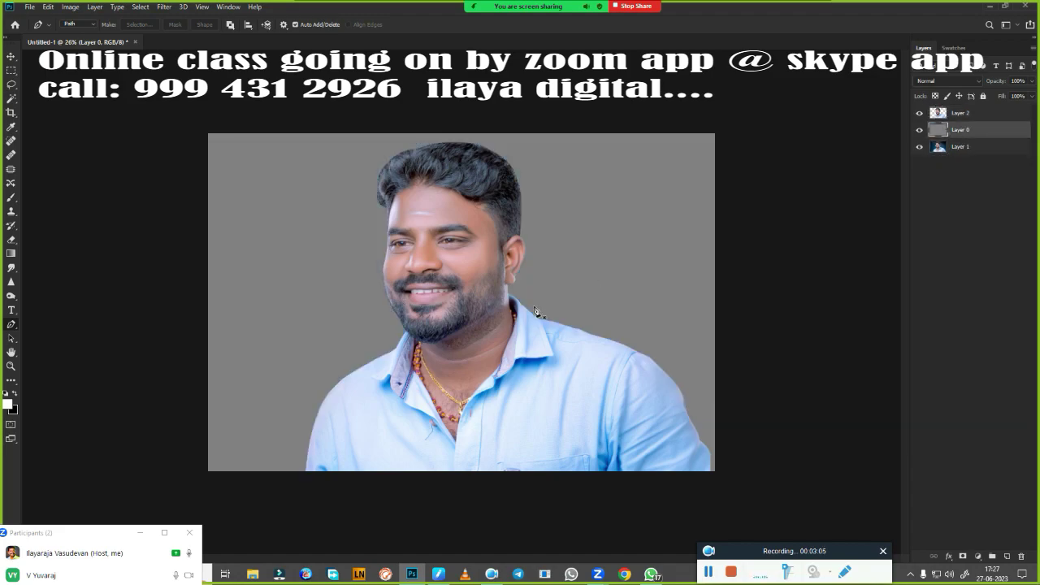
key("v")
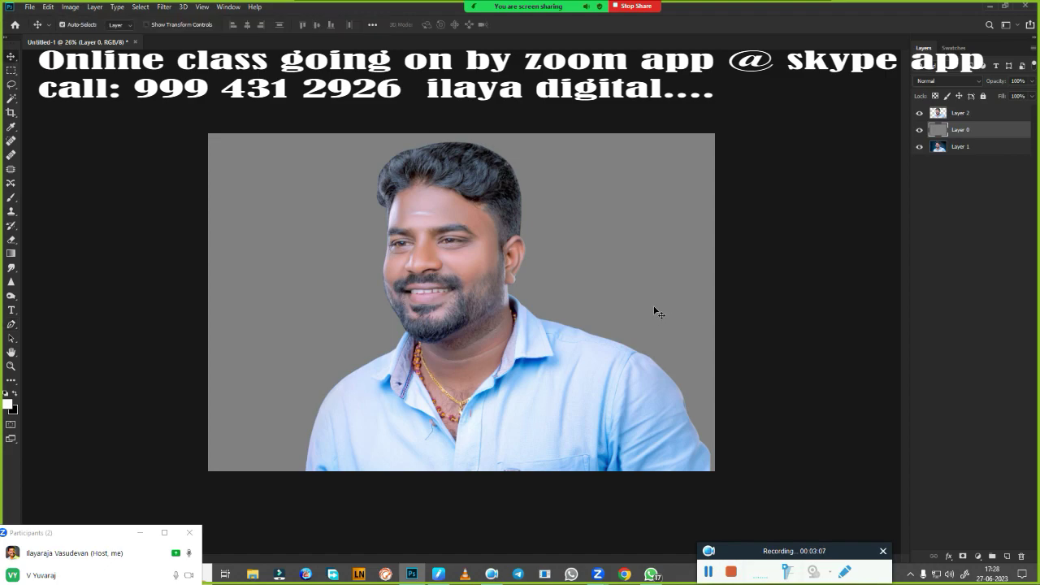
key("ctrl+0")
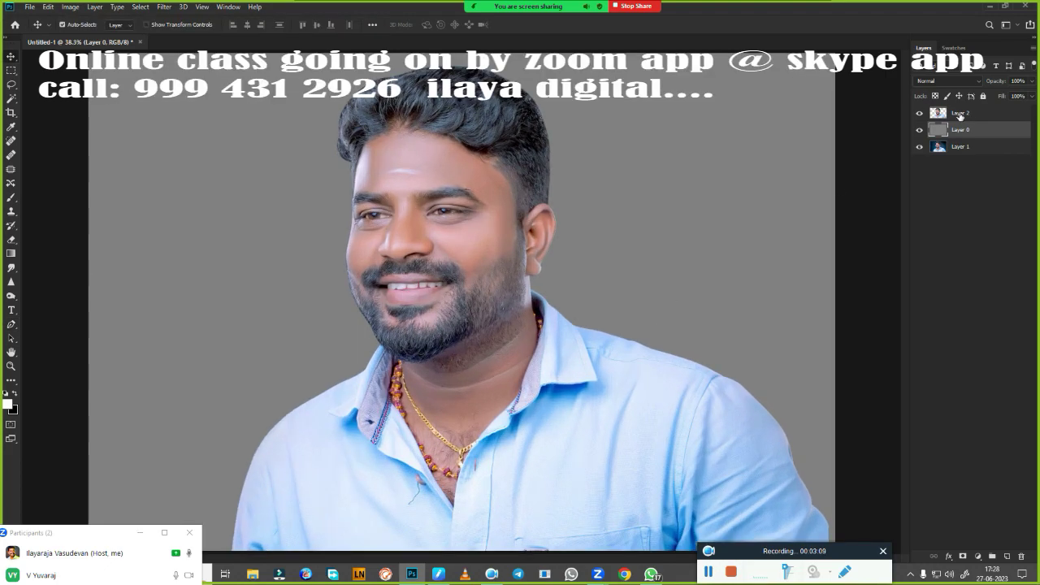
Duplicate the cut-out Layer 2 as Layer 2 copy by Alt-dragging, then hide the copy
left_click(960, 116)
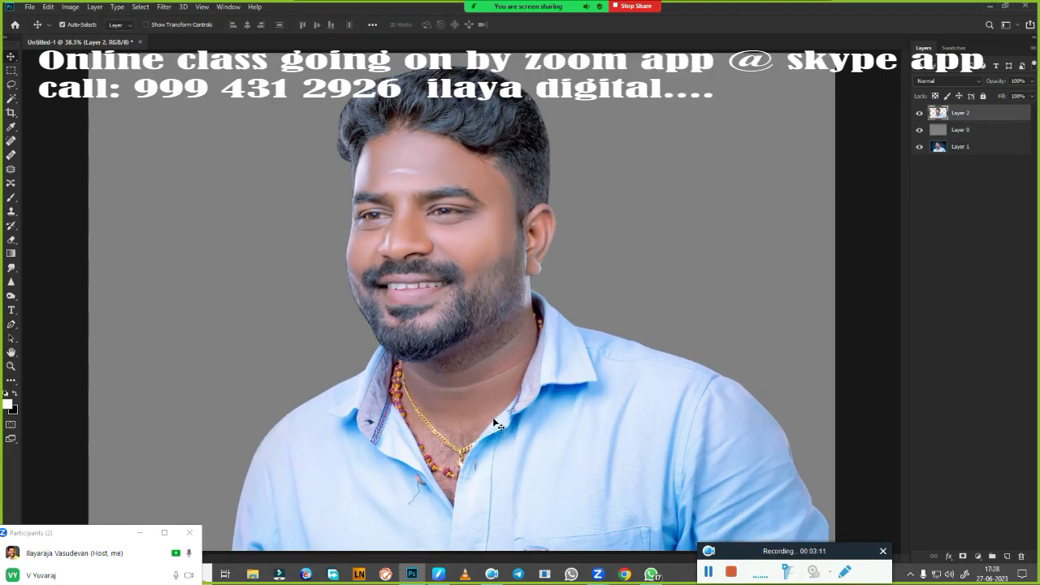
left_click_drag(643, 300, 660, 312)
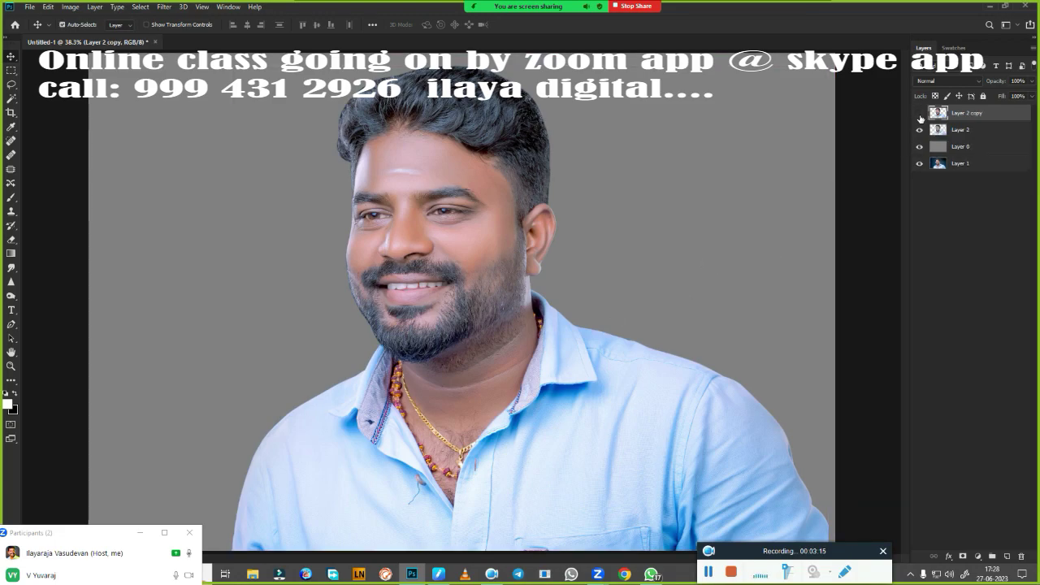
left_click(919, 114)
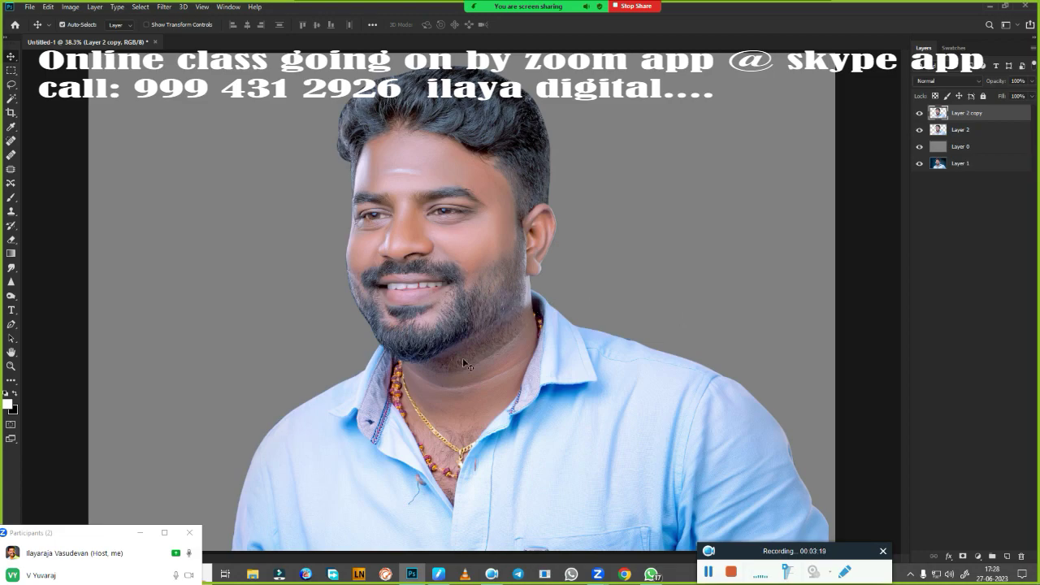
left_click_drag(747, 553, 746, 563)
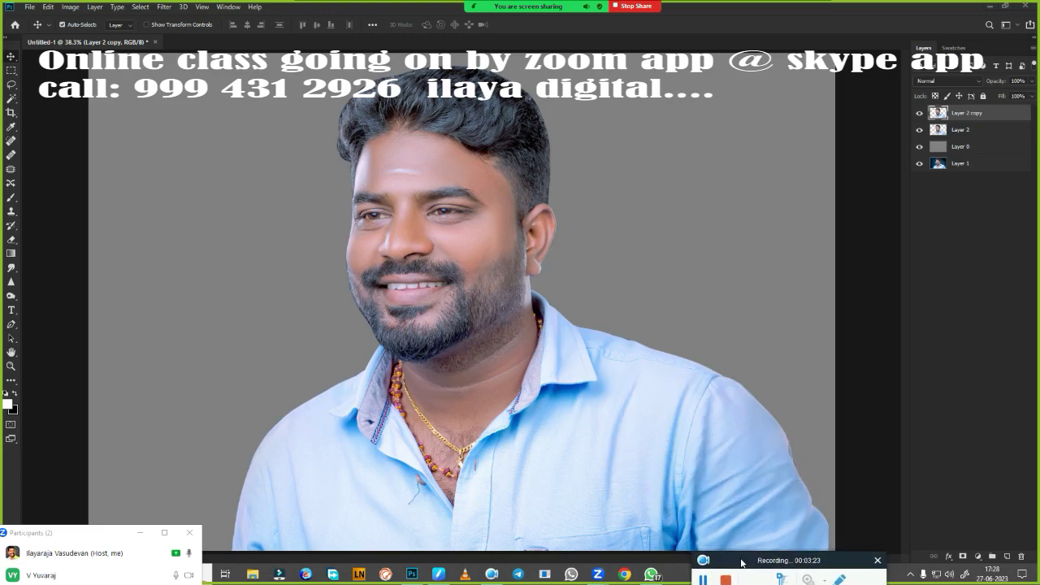
left_click_drag(747, 563, 737, 554)
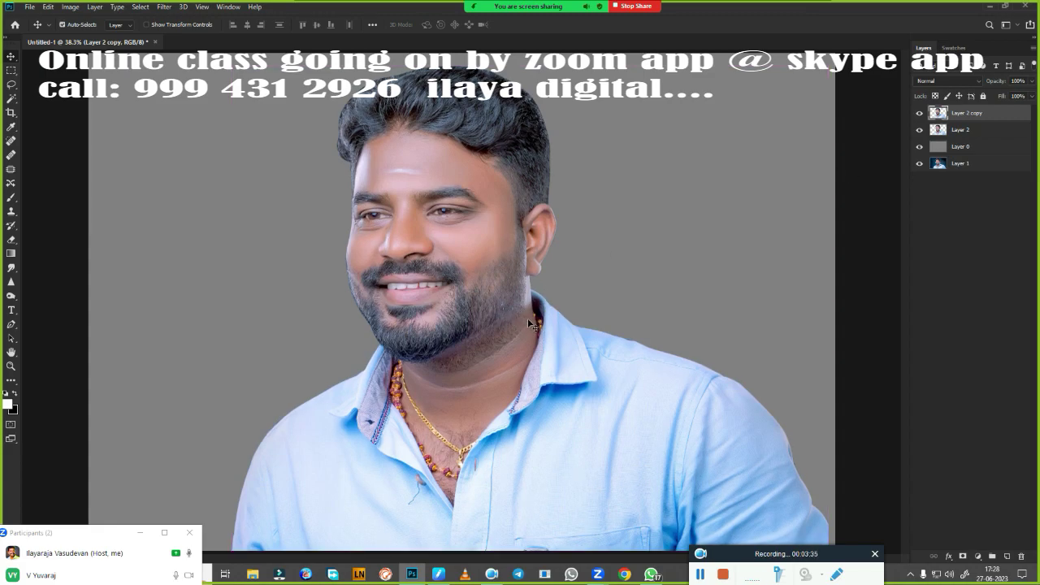
scroll(522, 311, "up", 2)
scroll(521, 311, "up", 2)
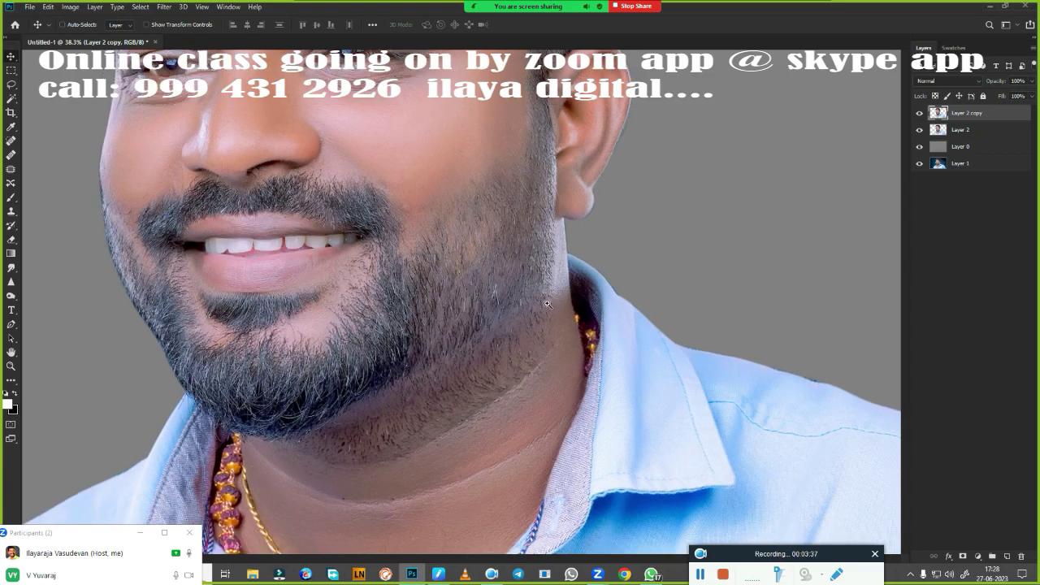
scroll(584, 330, "up", 2)
scroll(584, 330, "up", 2)
mouse_move(584, 330)
left_mouse_down()
mouse_move(596, 320)
mouse_move(604, 353)
left_mouse_up()
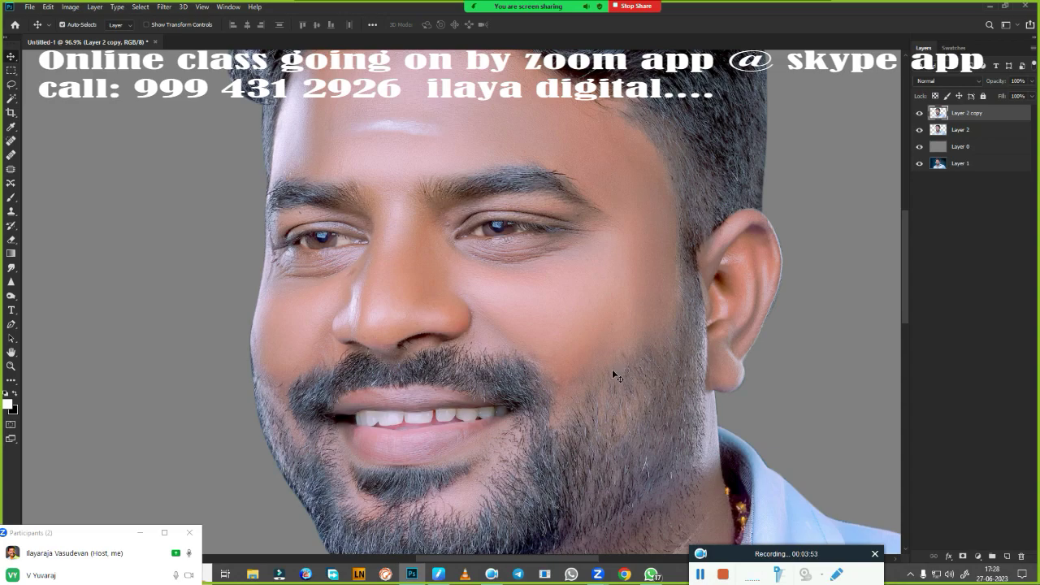
key("ctrl")
key("ctrl+m")
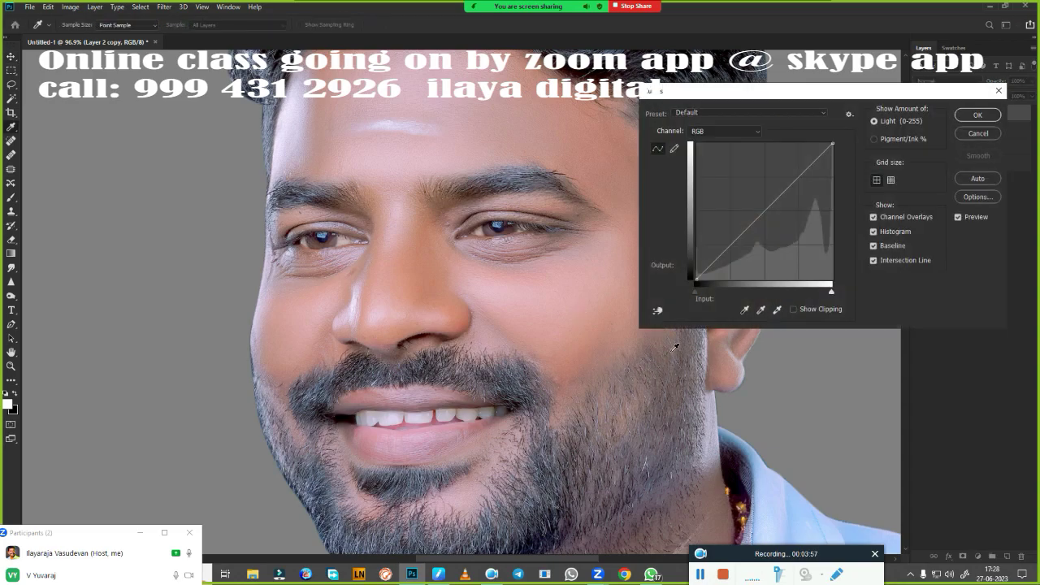
left_click(969, 135)
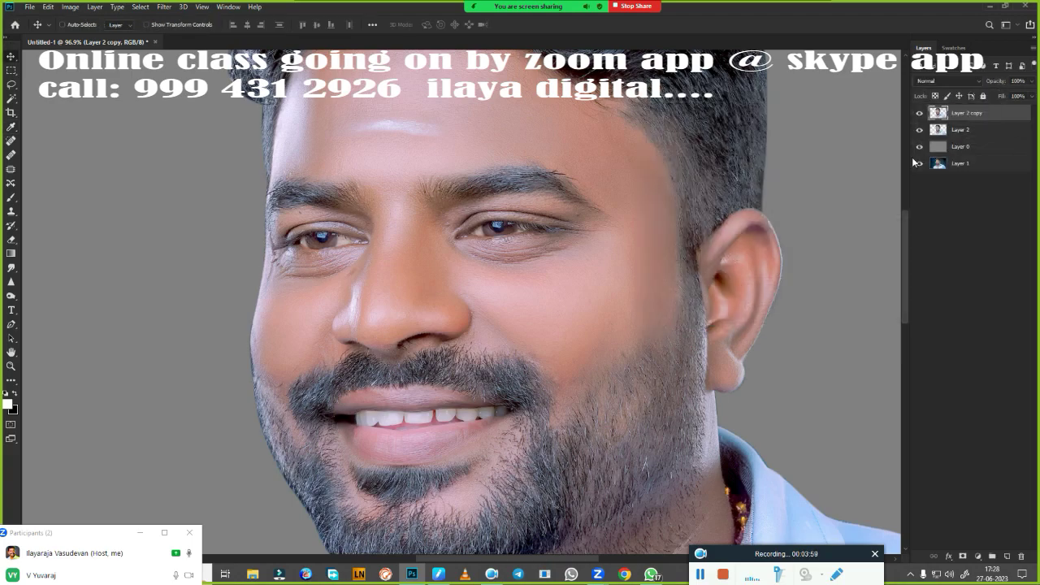
key("ctrl+l")
left_click(872, 116)
key("alt+i")
key("j")
key("s")
left_click(962, 131)
key("alt+i")
key("j")
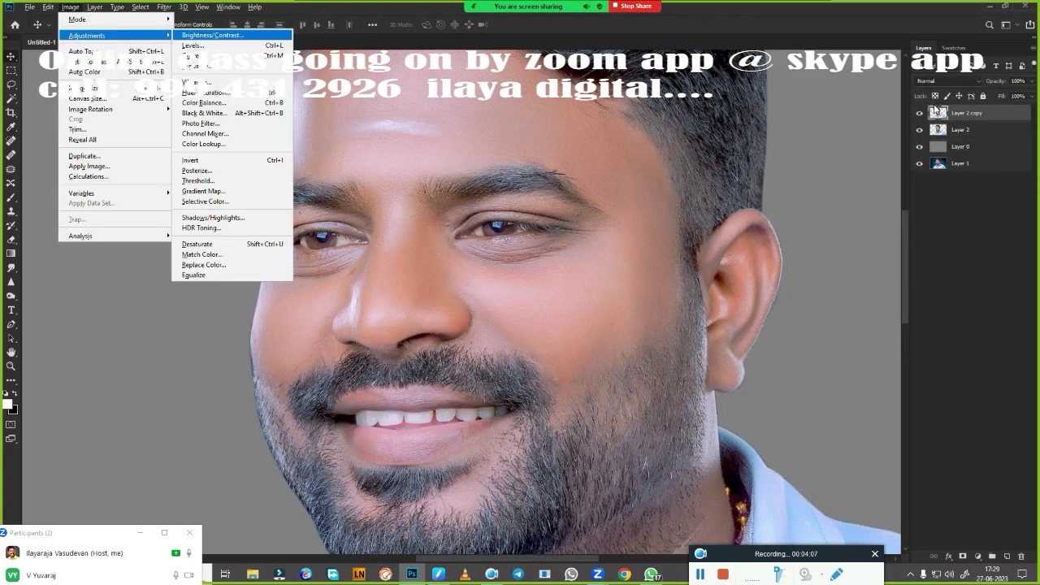
key("b")
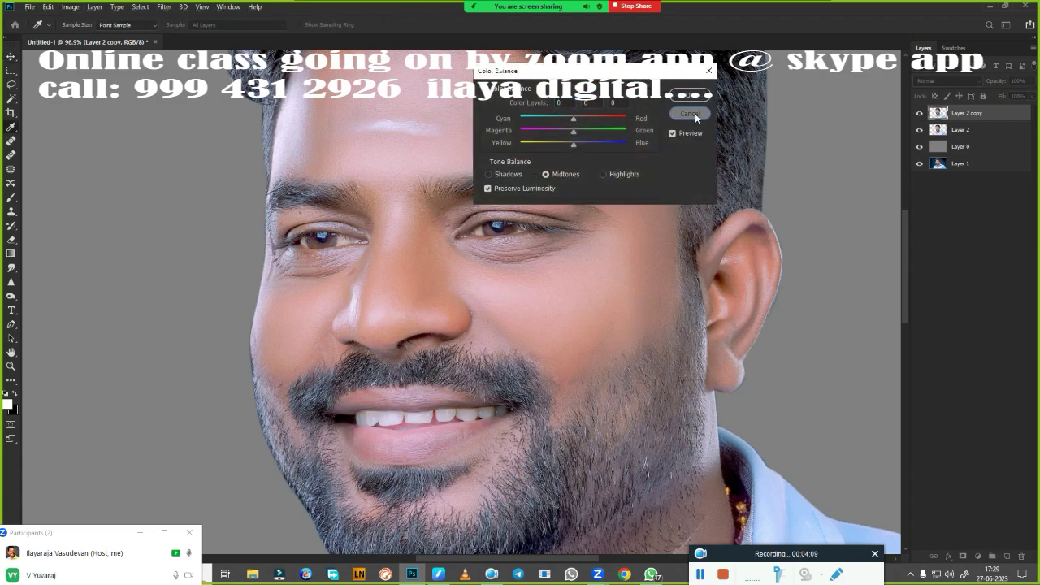
left_click(691, 113)
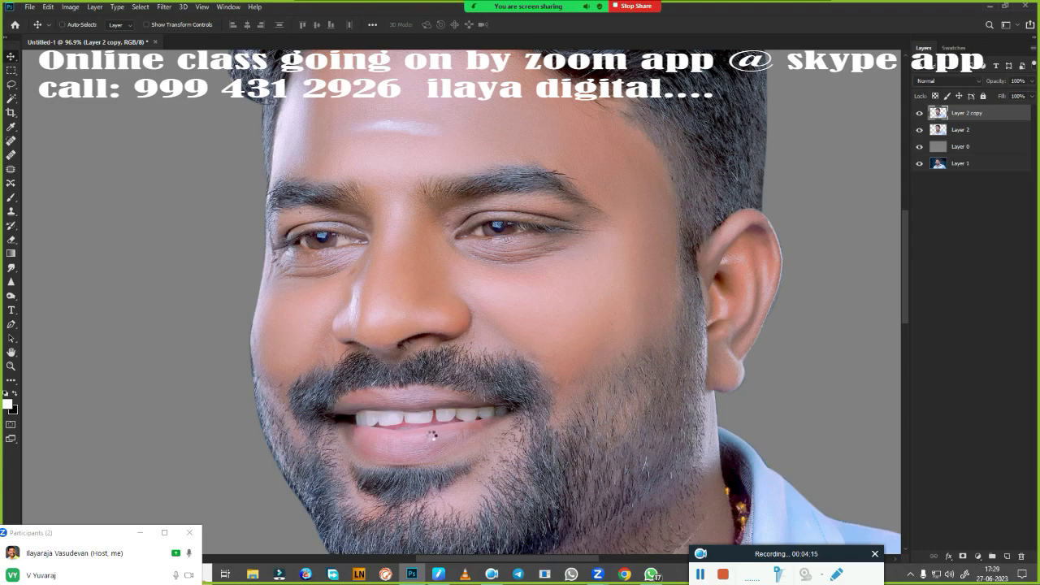
Open the Camera Raw Filter, zoom the preview onto the face and try Exposure at -0.20
key("ctrl+shift+a")
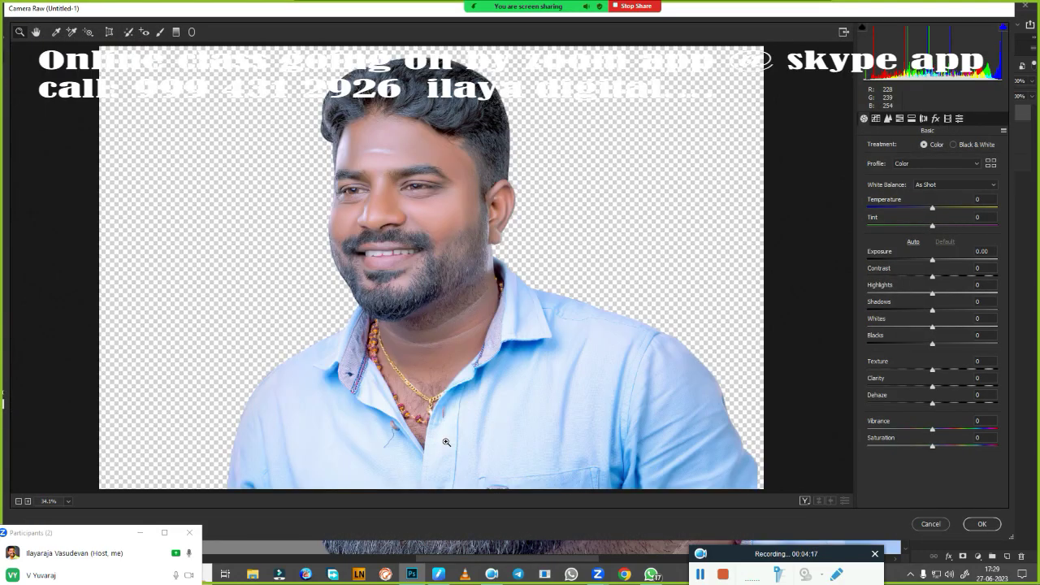
left_click(446, 224)
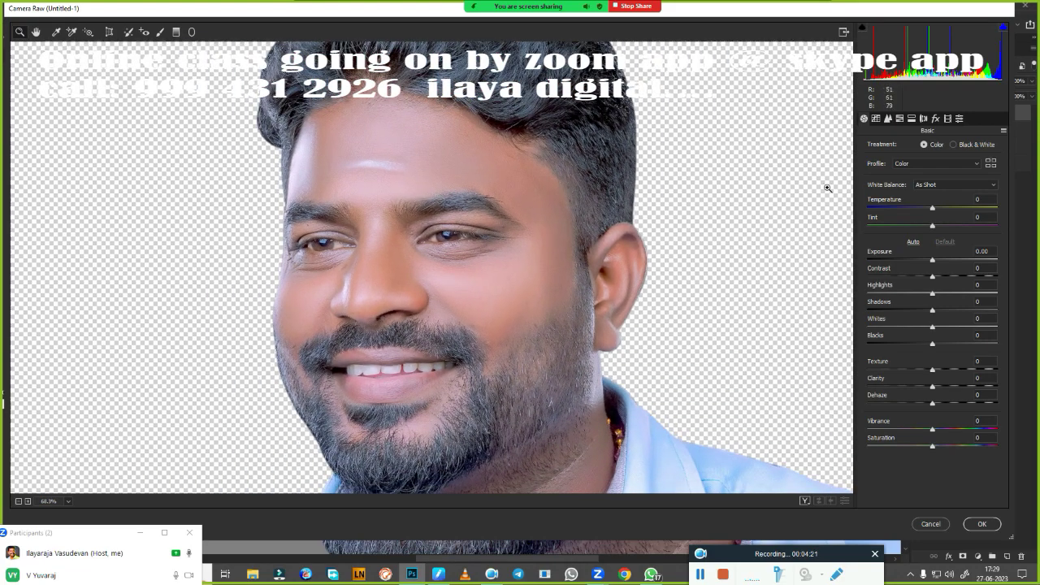
left_click(876, 119)
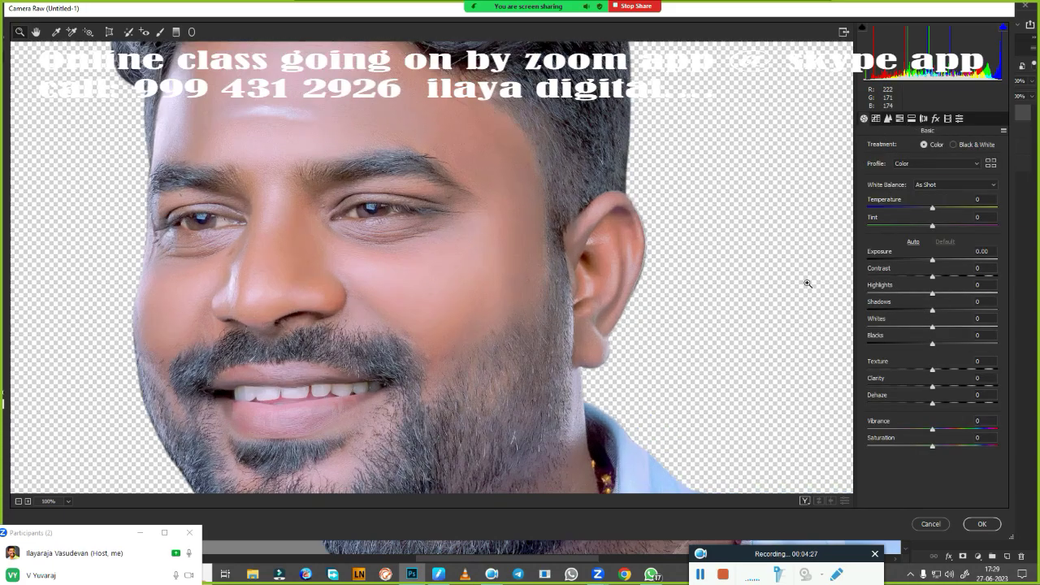
left_click_drag(512, 284, 790, 273)
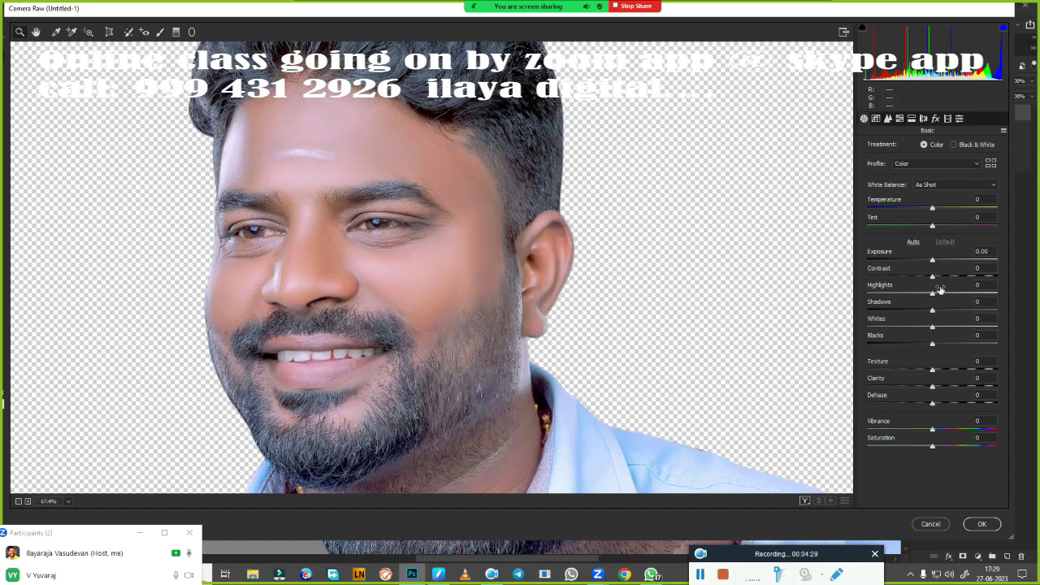
left_click(931, 261)
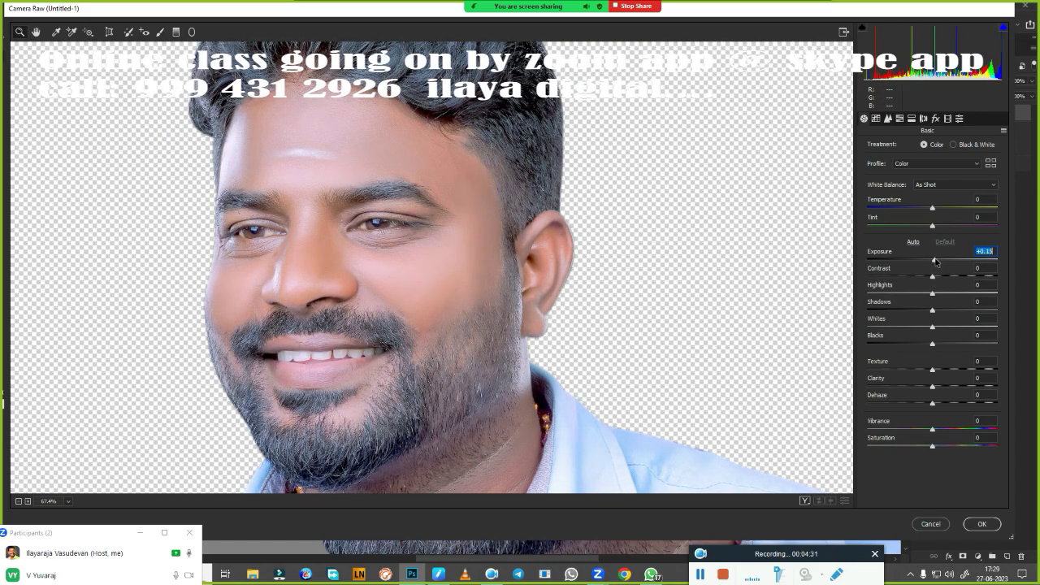
left_click_drag(931, 261, 928, 261)
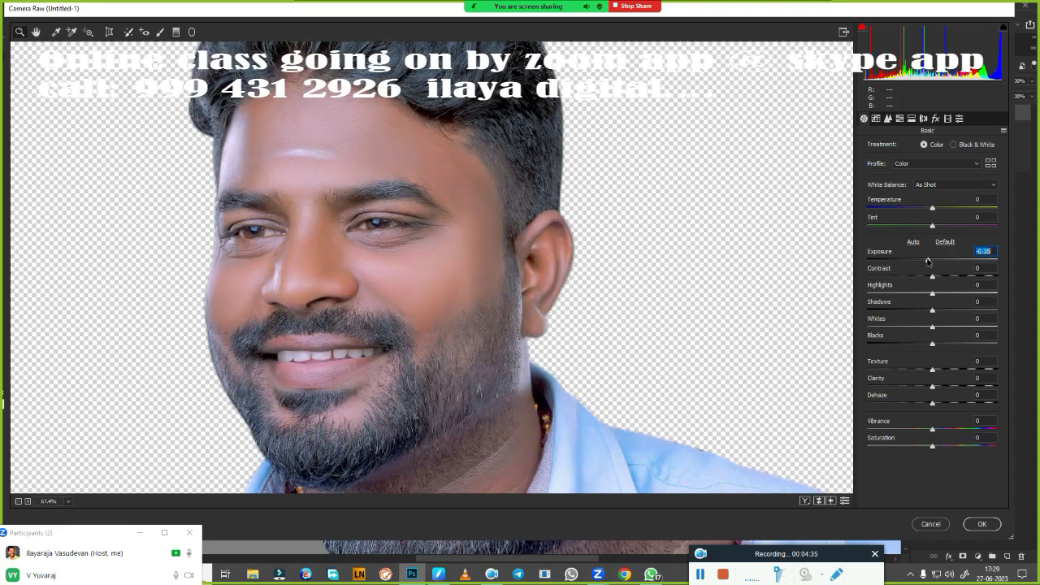
left_click(931, 261)
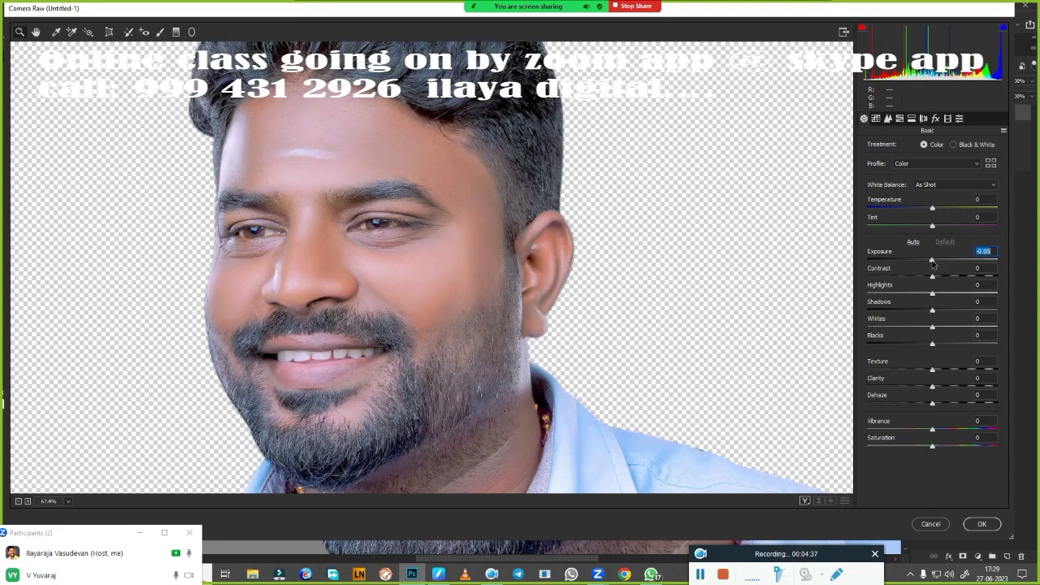
left_click_drag(932, 262, 945, 279)
left_click(933, 278)
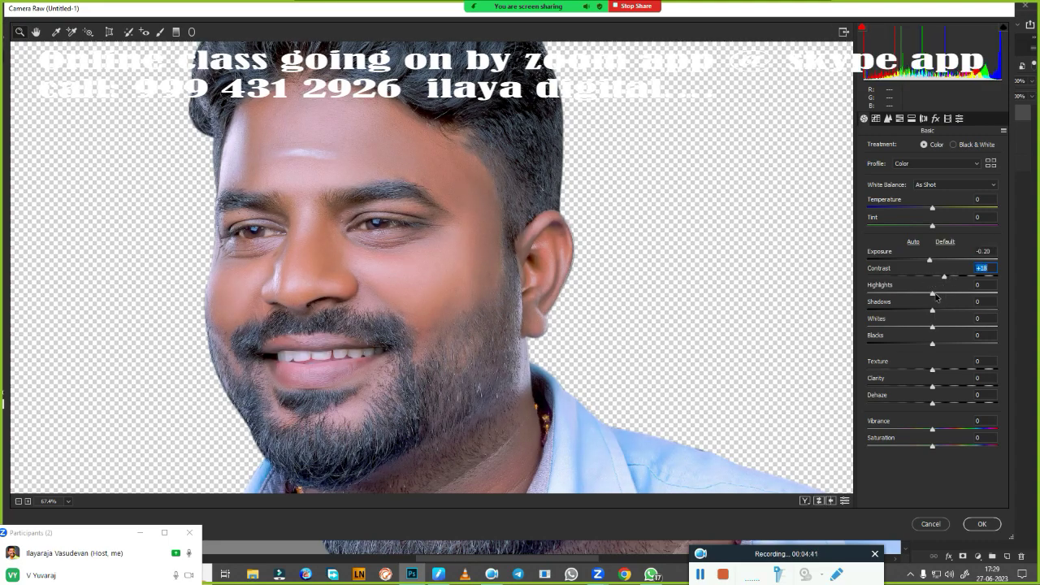
Set Highlights to about +29, reset Exposure, add Clarity and Temperature 5, then apply
mouse_move(934, 294)
left_mouse_down()
mouse_move(953, 298)
mouse_move(919, 317)
mouse_move(943, 338)
mouse_move(887, 350)
mouse_move(895, 347)
left_mouse_up()
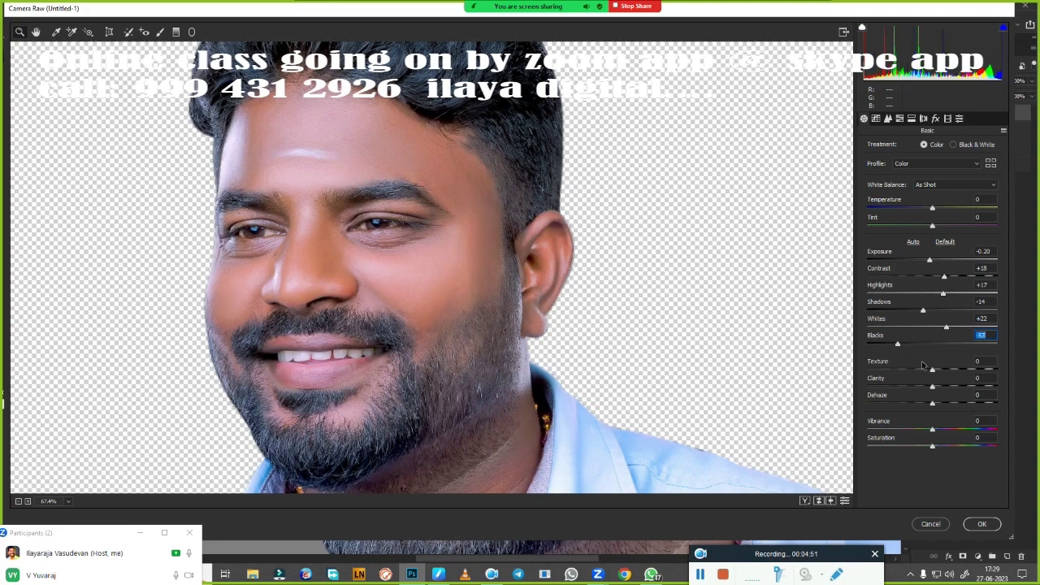
left_click_drag(943, 293, 952, 293)
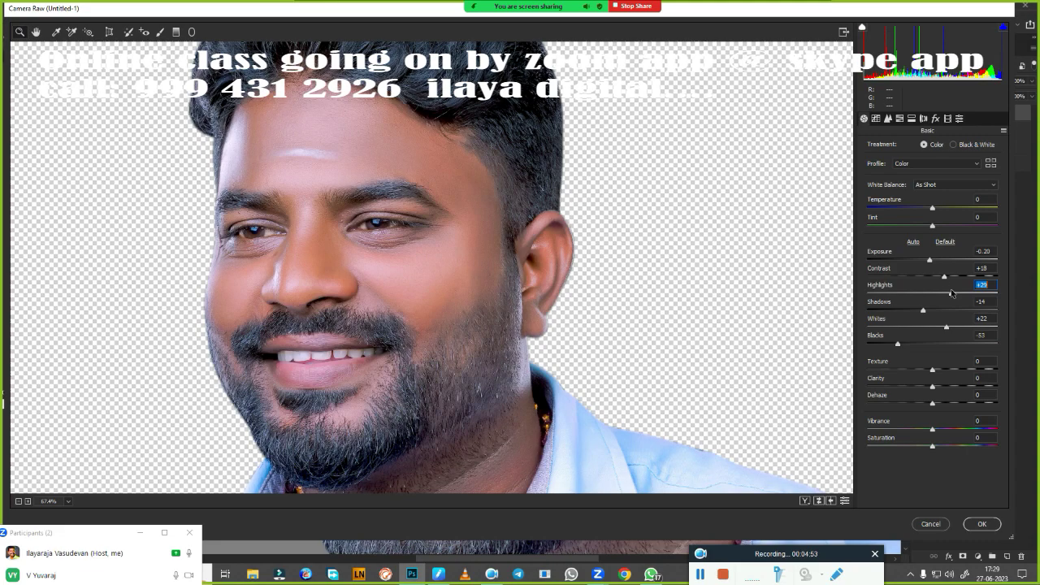
double_click(931, 260)
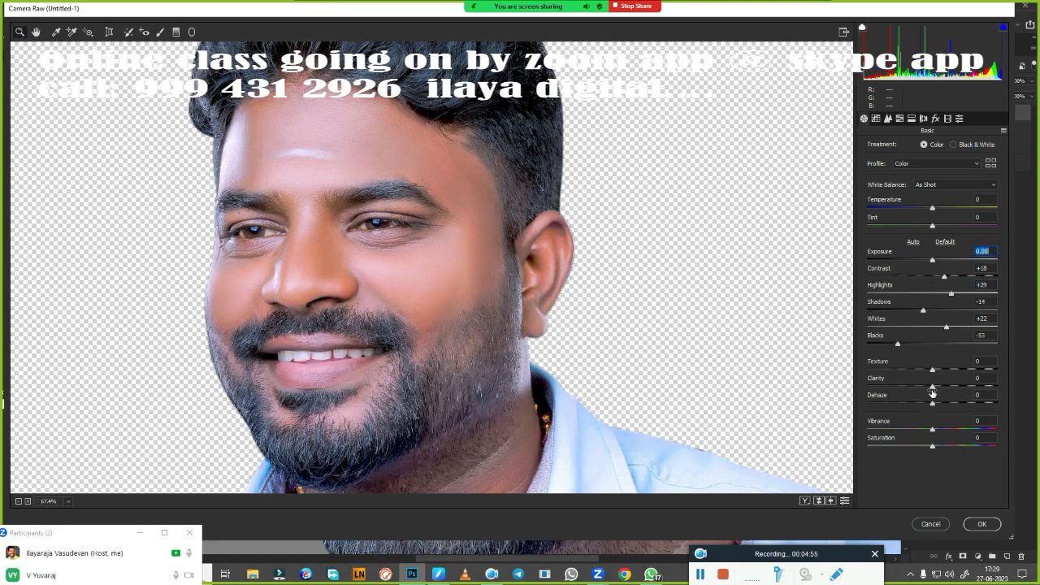
mouse_move(933, 386)
left_mouse_down()
mouse_move(952, 387)
mouse_move(940, 387)
left_mouse_up()
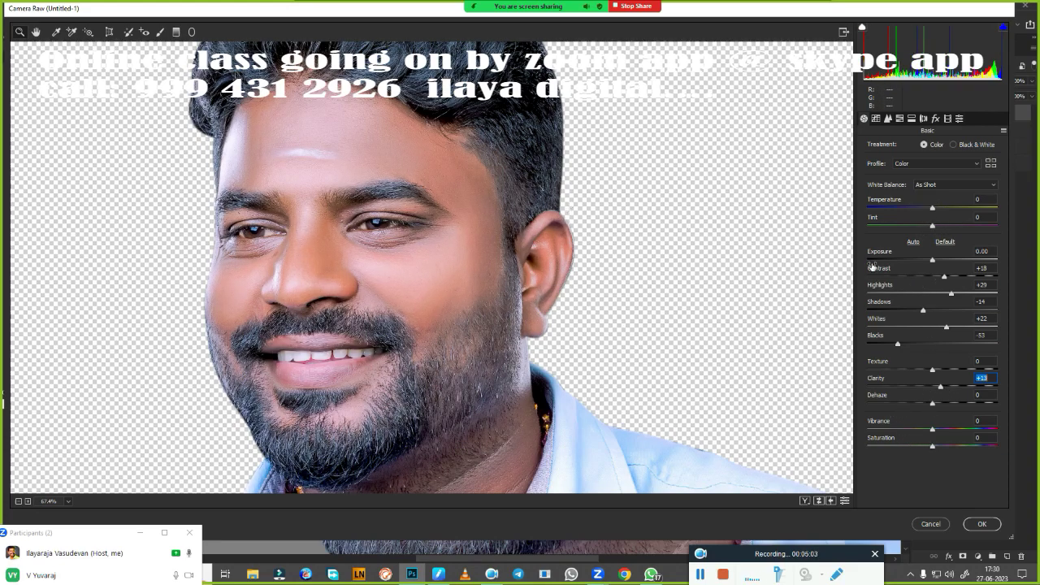
left_click_drag(932, 227, 945, 226)
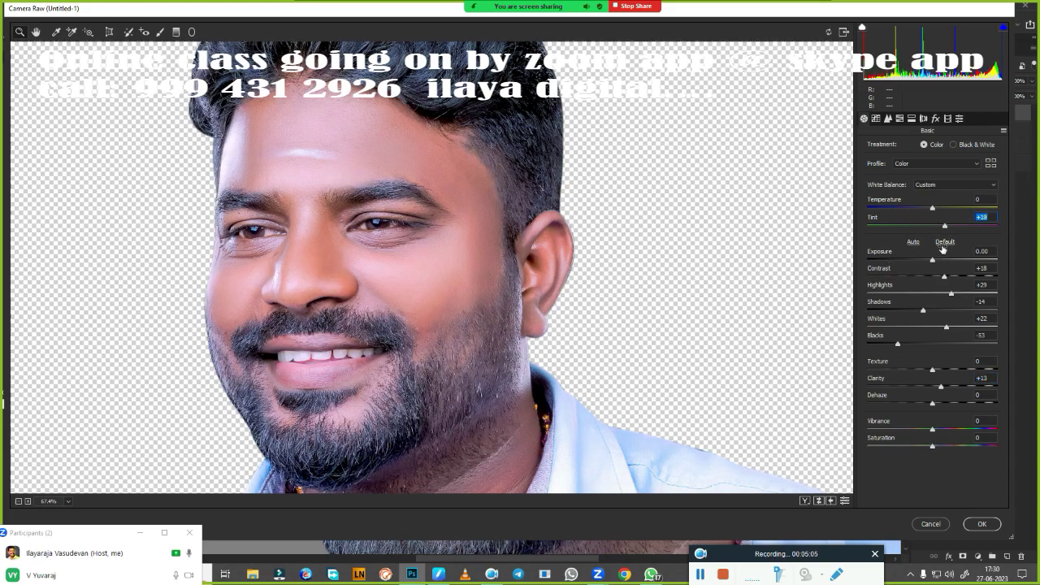
double_click(951, 221)
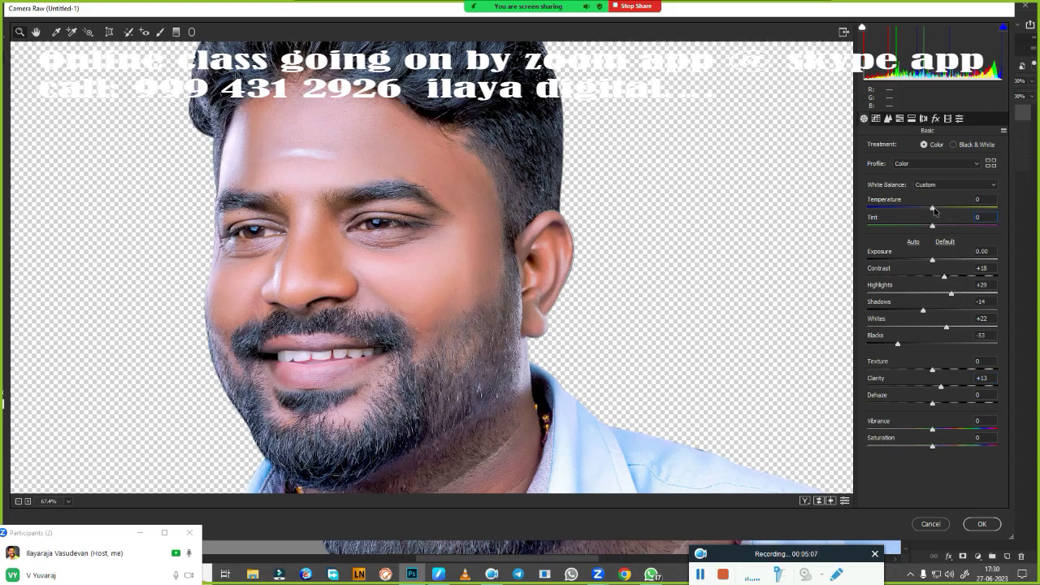
left_click_drag(935, 210, 941, 210)
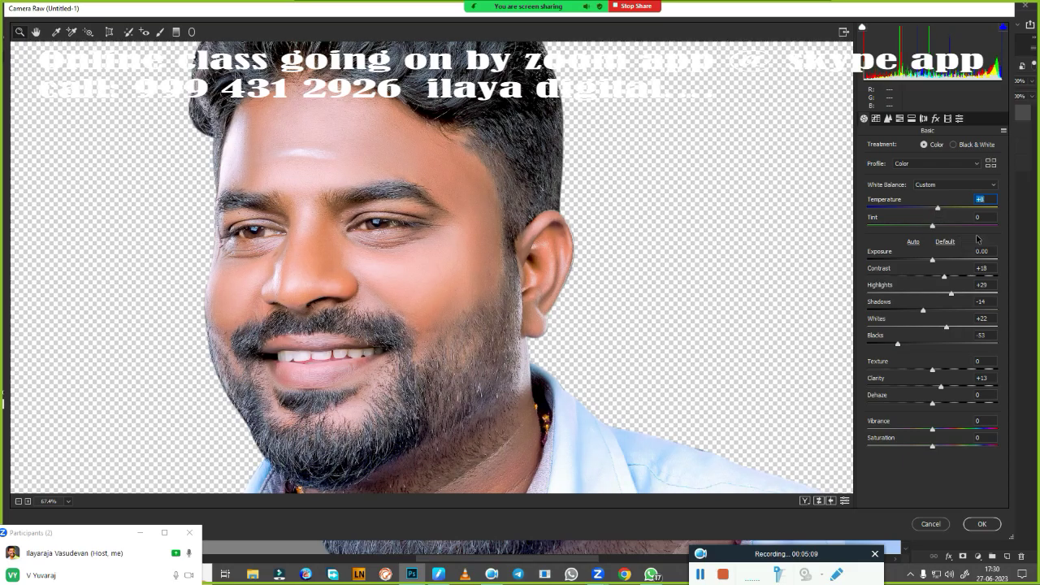
type("5")
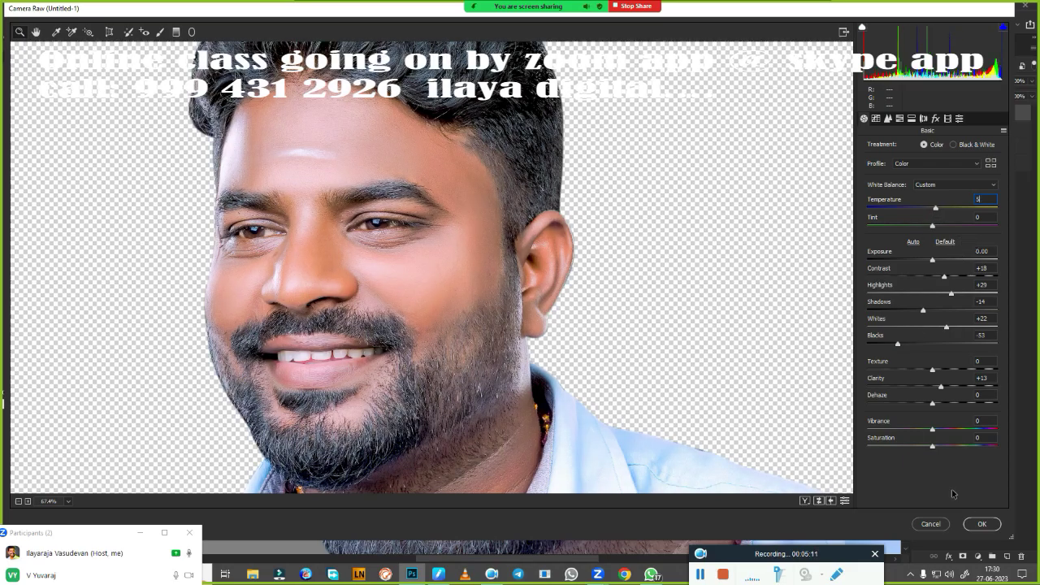
left_click(981, 524)
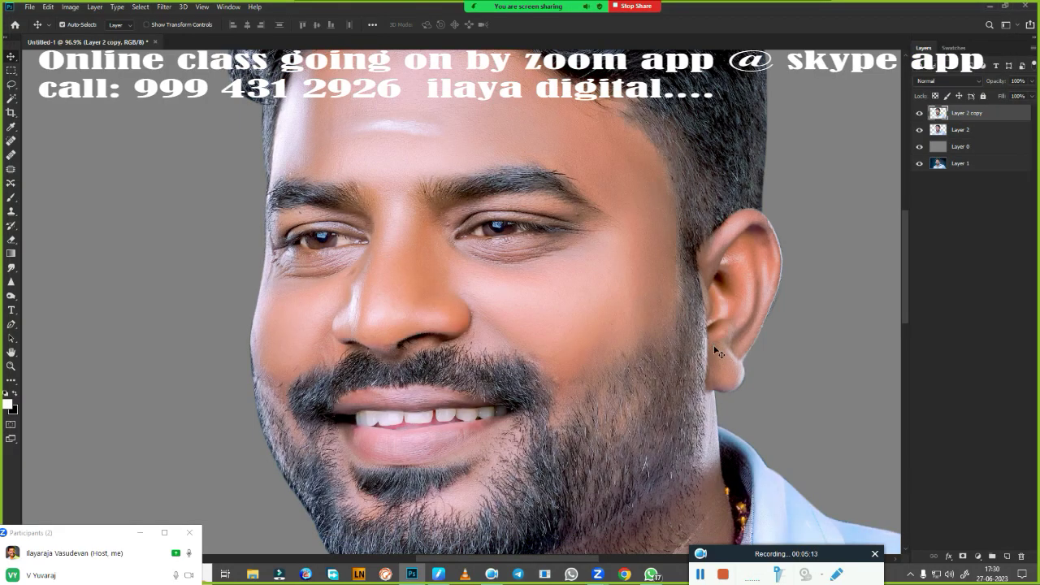
Fit the photo on screen and toggle Layer 2 copy's visibility to compare before and after
key("ctrl+0")
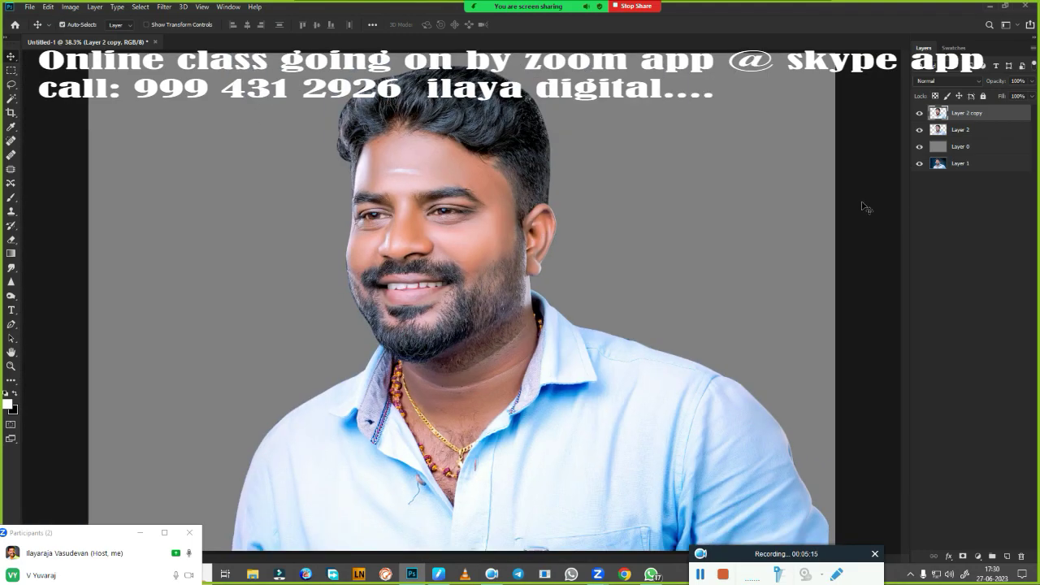
left_click(921, 114)
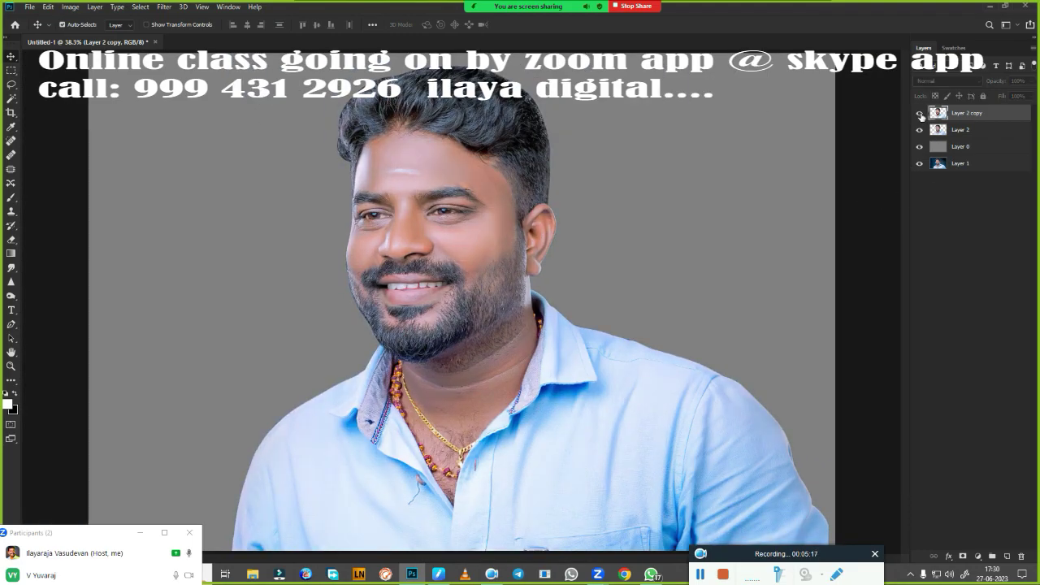
left_click(920, 114)
left_click(918, 114)
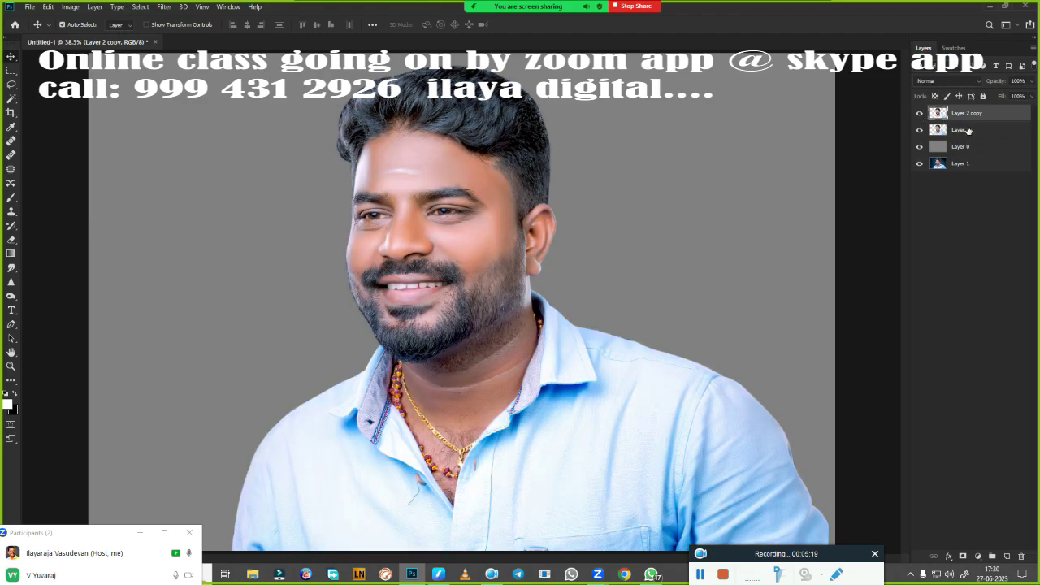
Duplicate the corrected layer, hide Layer 2 copy and Layer 2, and add an empty Layer 3
key("ctrl+j")
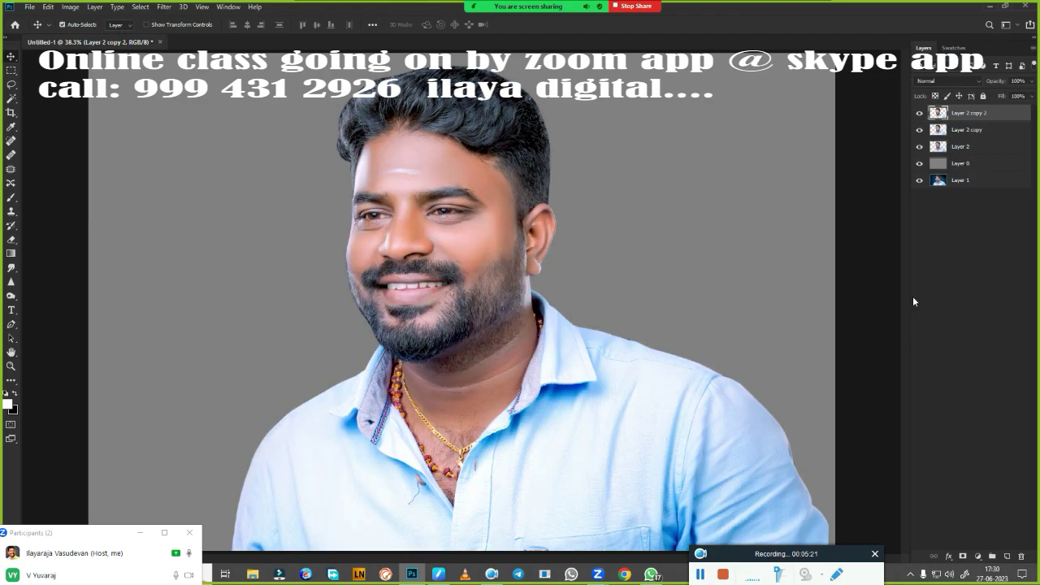
left_click(919, 130)
left_click(919, 146)
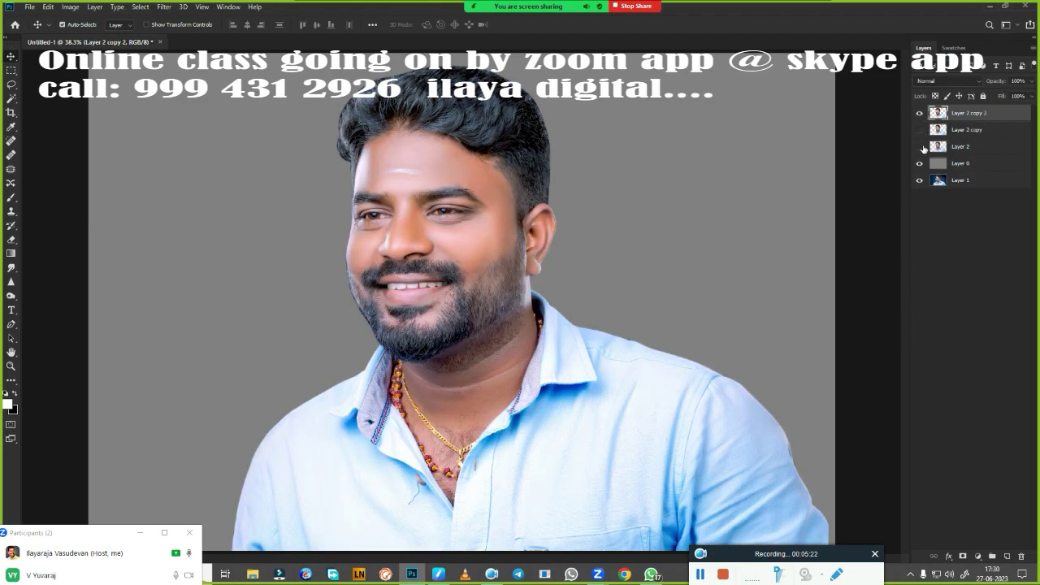
left_click(1007, 556)
scroll(411, 305, "up", 2)
scroll(452, 305, "up", 2)
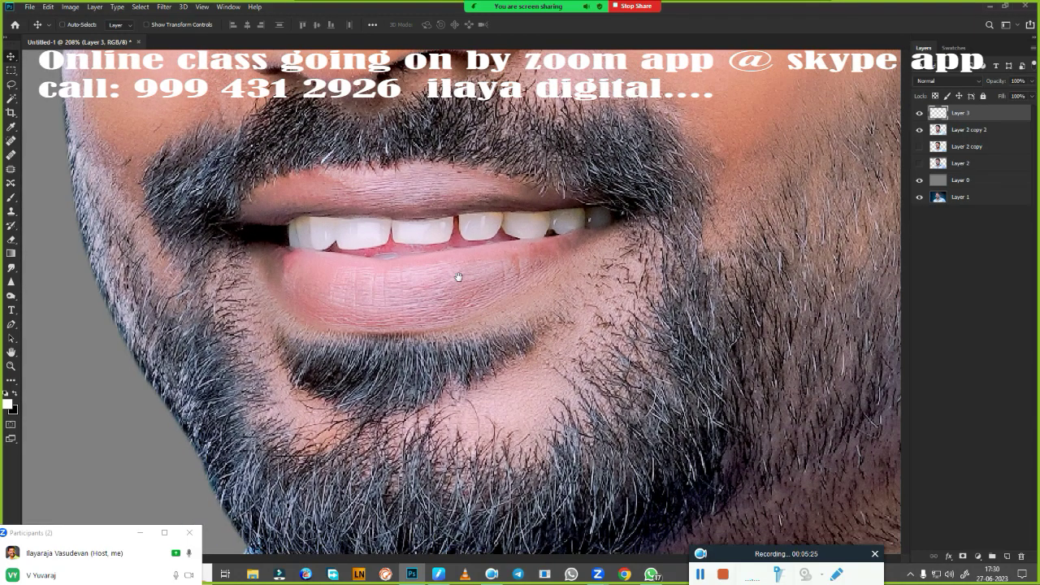
scroll(452, 274, "up", 2)
scroll(487, 366, "up", 2)
scroll(492, 428, "up", 2)
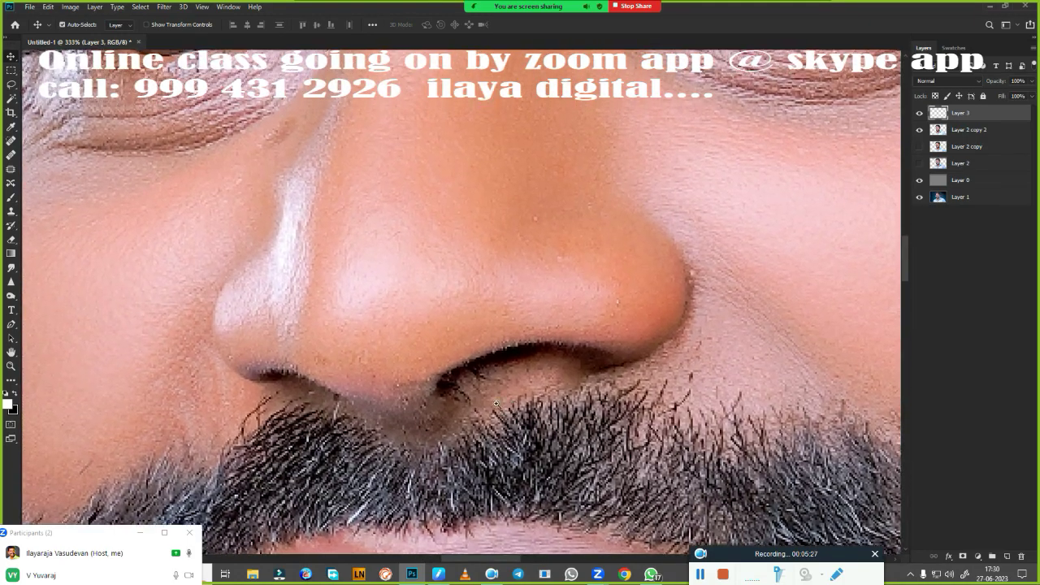
scroll(492, 423, "down", 2)
scroll(504, 411, "up", 3)
scroll(507, 408, "up", 1)
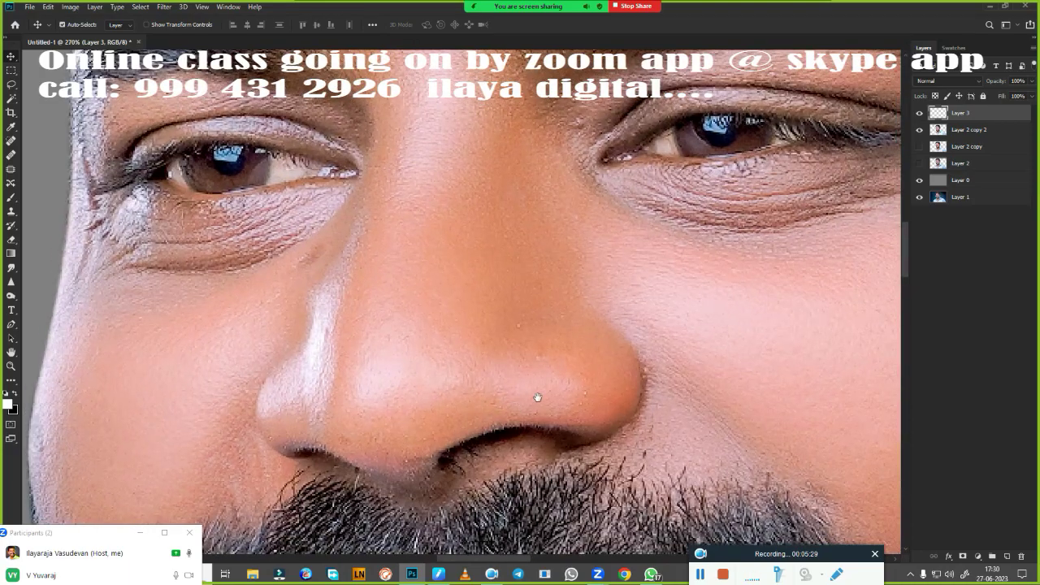
scroll(534, 399, "up", 1)
scroll(569, 365, "down", 4)
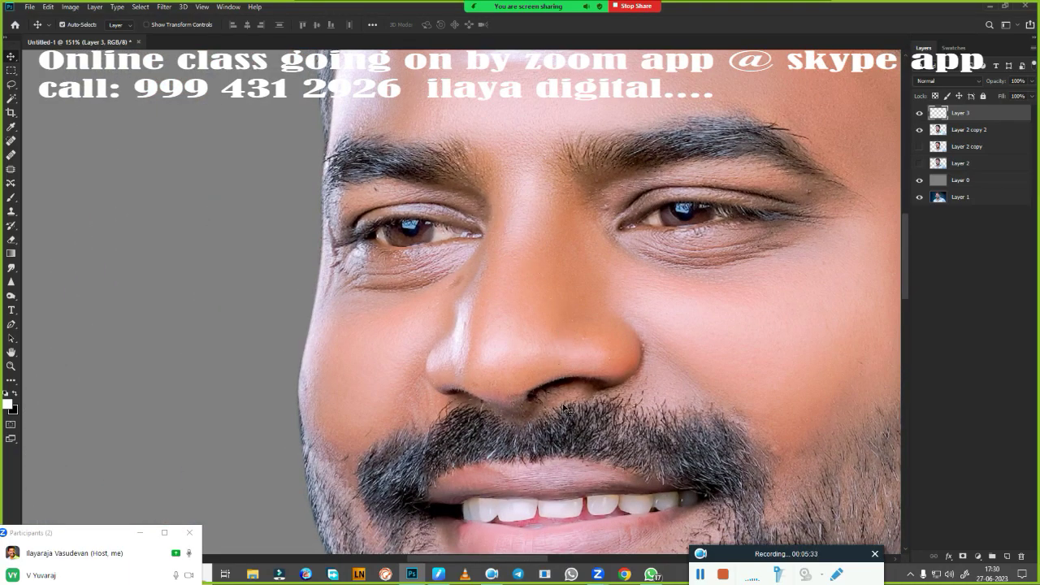
Zoom in on the face with the Pen tool and start a path near the inner eye
key("p")
scroll(544, 398, "up", 1)
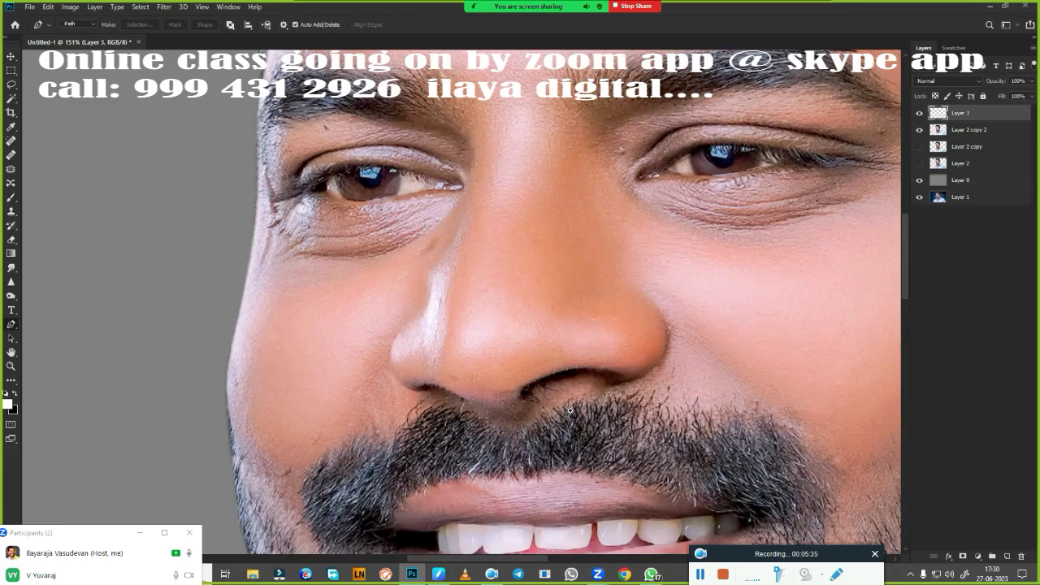
scroll(504, 341, "up", 2)
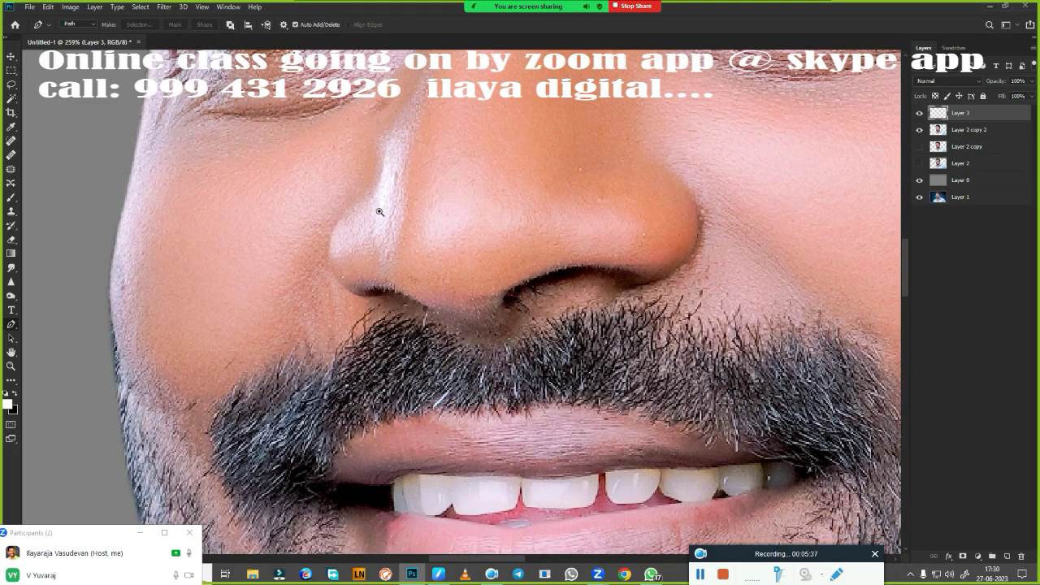
scroll(388, 188, "up", 1)
scroll(398, 175, "down", 1)
scroll(344, 216, "down", 2)
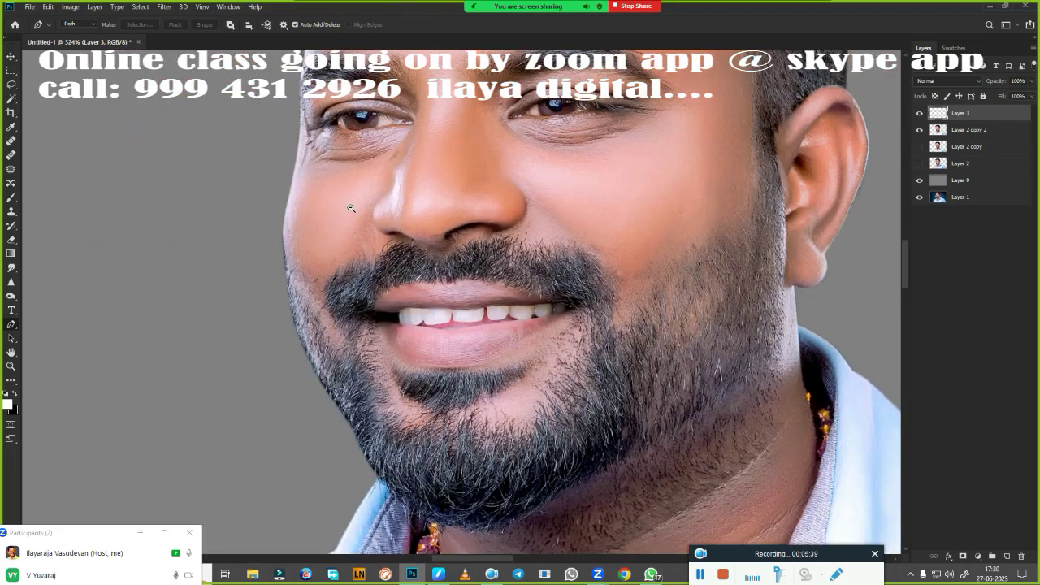
scroll(352, 214, "up", 2)
scroll(325, 225, "down", 2)
scroll(325, 225, "up", 2)
scroll(366, 260, "up", 2)
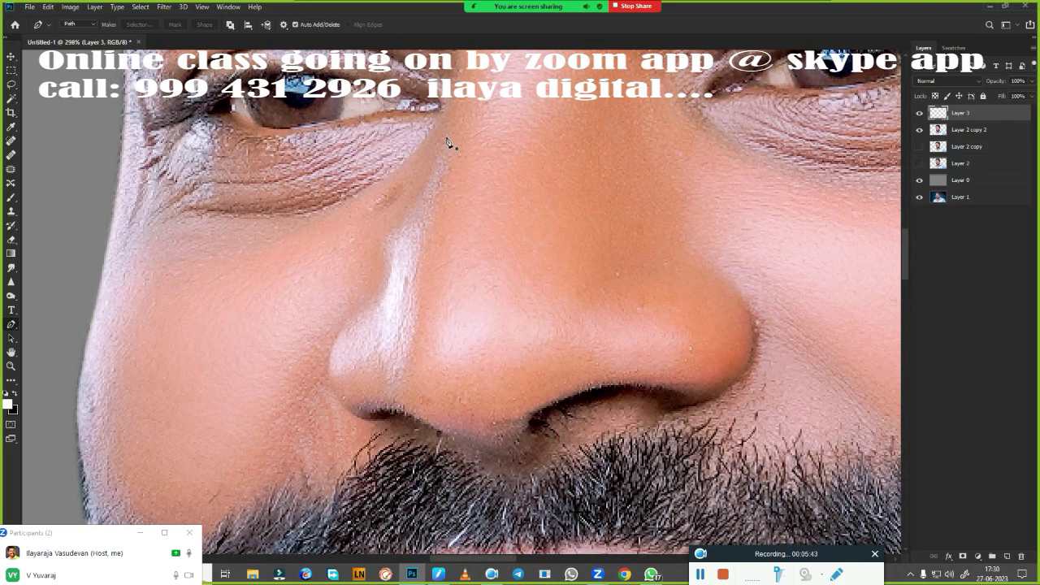
scroll(448, 142, "down", 2)
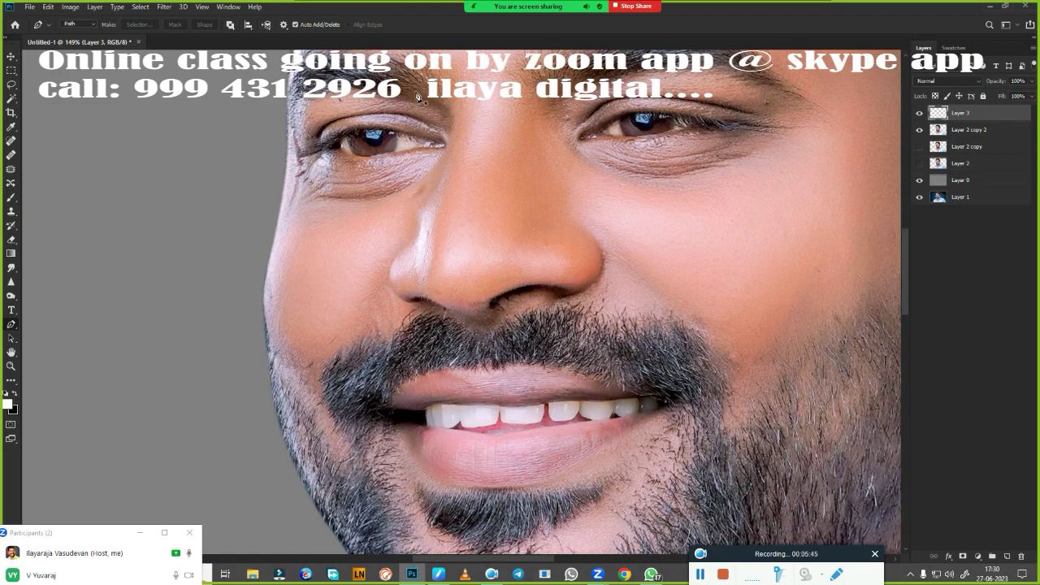
left_click(290, 123)
Curve the path down beside the nose, then end the path
left_click_drag(459, 156, 468, 190)
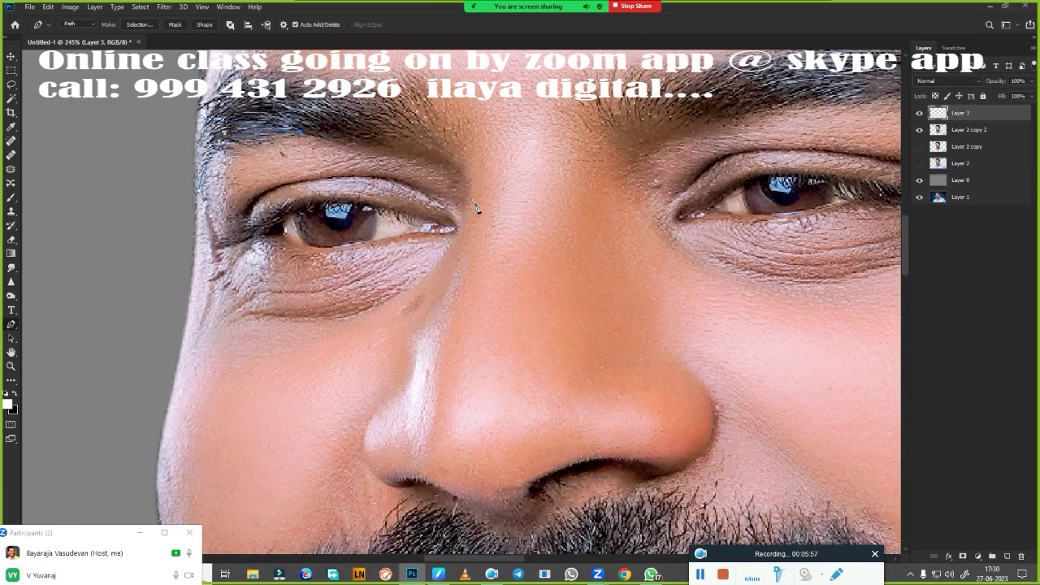
left_click_drag(469, 186, 472, 238)
scroll(487, 300, "down", 2)
left_click_drag(488, 308, 480, 159)
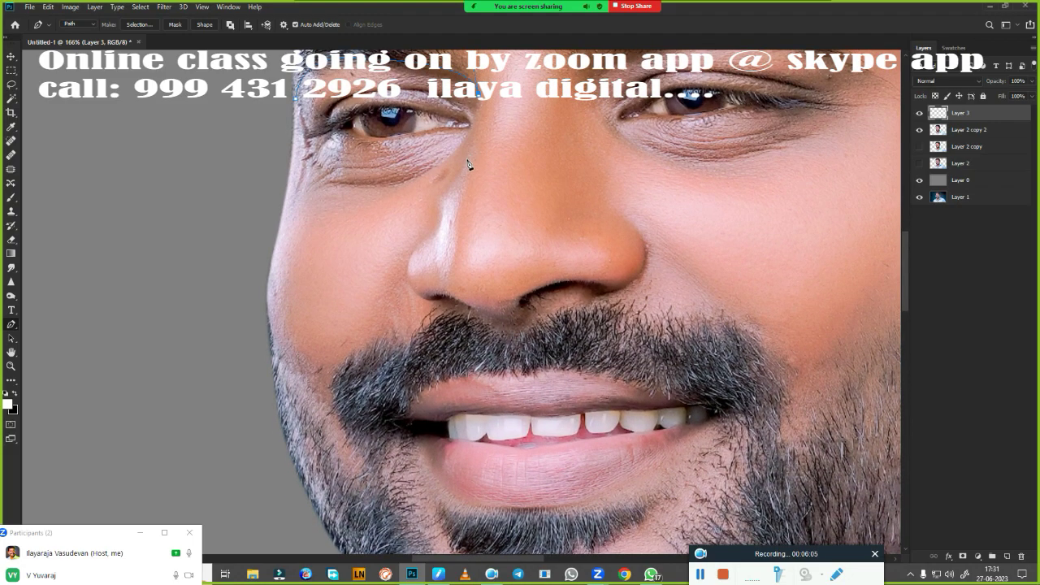
key("Escape")
scroll(467, 184, "down", 2)
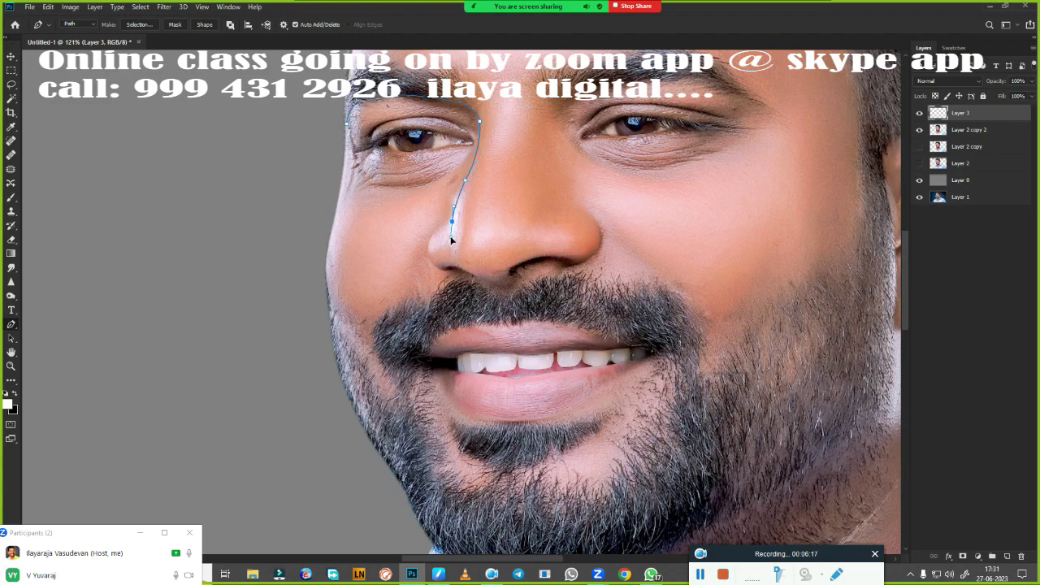
Trace the pen path down the nose side and around the left nostril with corner points
left_click(453, 203)
scroll(452, 232, "up", 2)
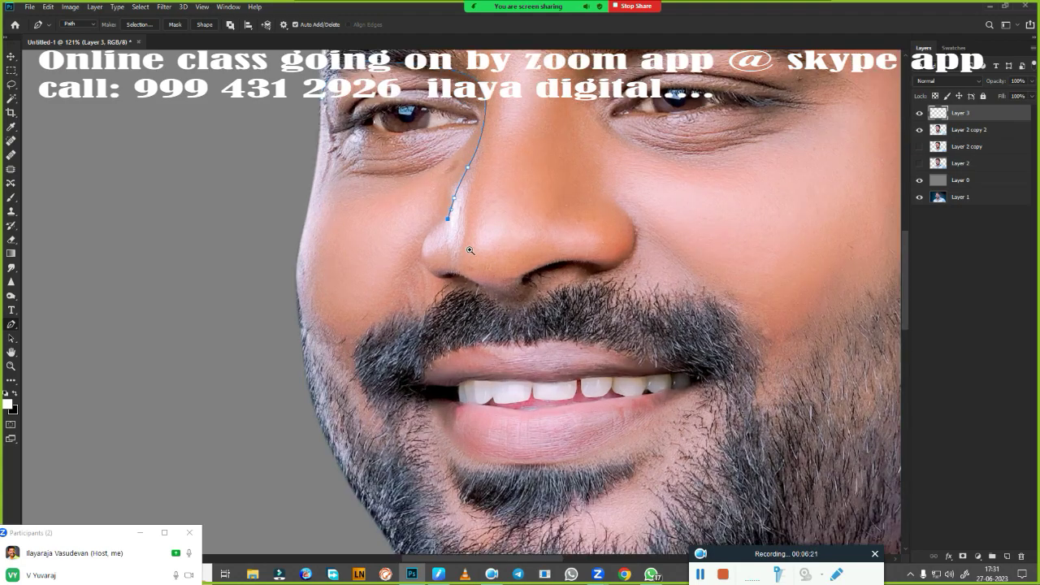
scroll(443, 239, "up", 2)
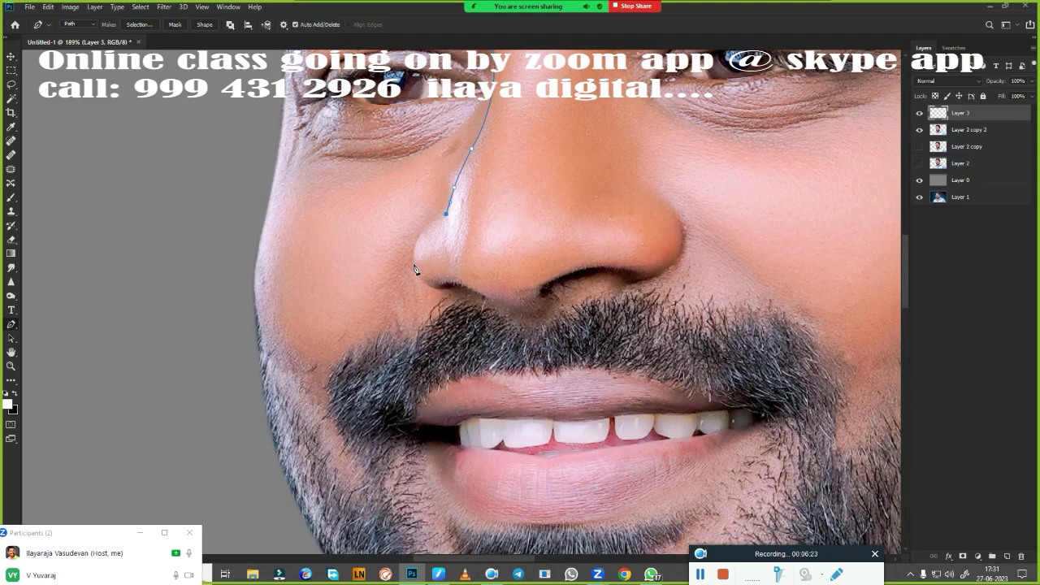
left_click_drag(413, 263, 417, 296)
left_click(414, 262, "alt")
scroll(471, 280, "up", 2)
mouse_move(470, 279)
left_mouse_down()
mouse_move(426, 214)
mouse_move(447, 229)
left_mouse_up()
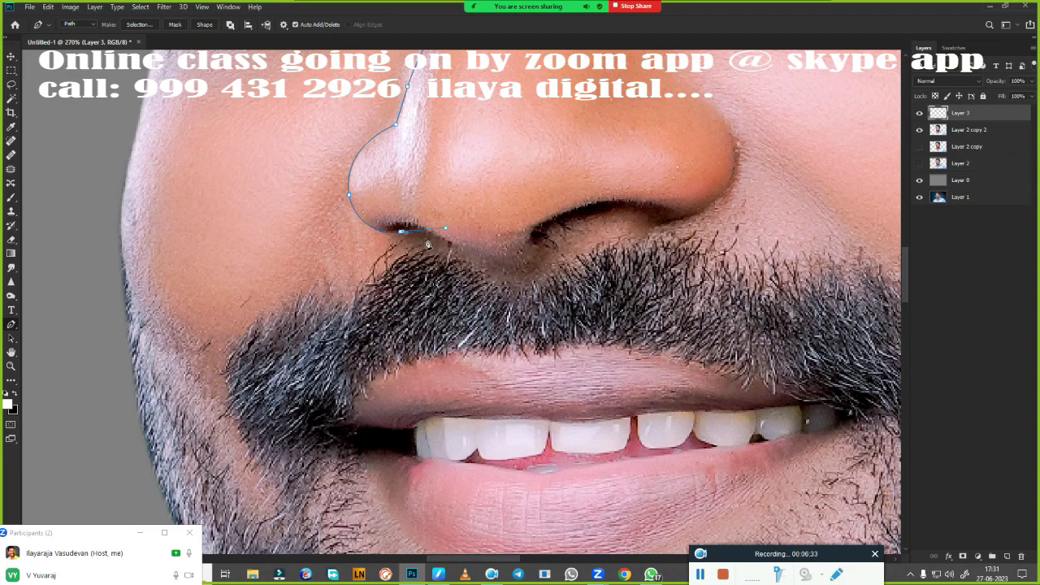
left_click(401, 233, "alt")
left_click_drag(449, 243, 521, 262)
left_click(509, 264, "alt")
left_click_drag(530, 247, 534, 233)
left_click(529, 243, "alt")
Continue the path around the right nostril, across the nose tip and up the bridge
mouse_move(657, 207)
left_mouse_down()
mouse_move(758, 234)
mouse_move(770, 221)
left_mouse_up()
left_click(658, 209, "alt")
left_click_drag(667, 214, 625, 227)
mouse_move(651, 233)
left_mouse_down()
mouse_move(508, 304)
mouse_move(524, 268)
left_mouse_up()
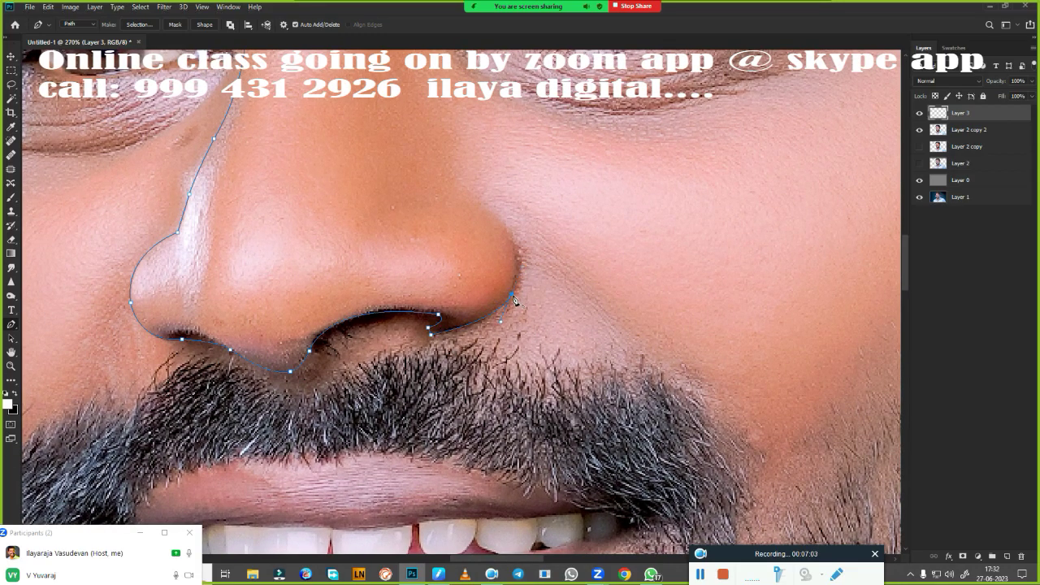
left_click_drag(464, 198, 384, 166)
left_click(464, 198, "alt")
left_click_drag(407, 206, 390, 224)
scroll(354, 215, "down", 5)
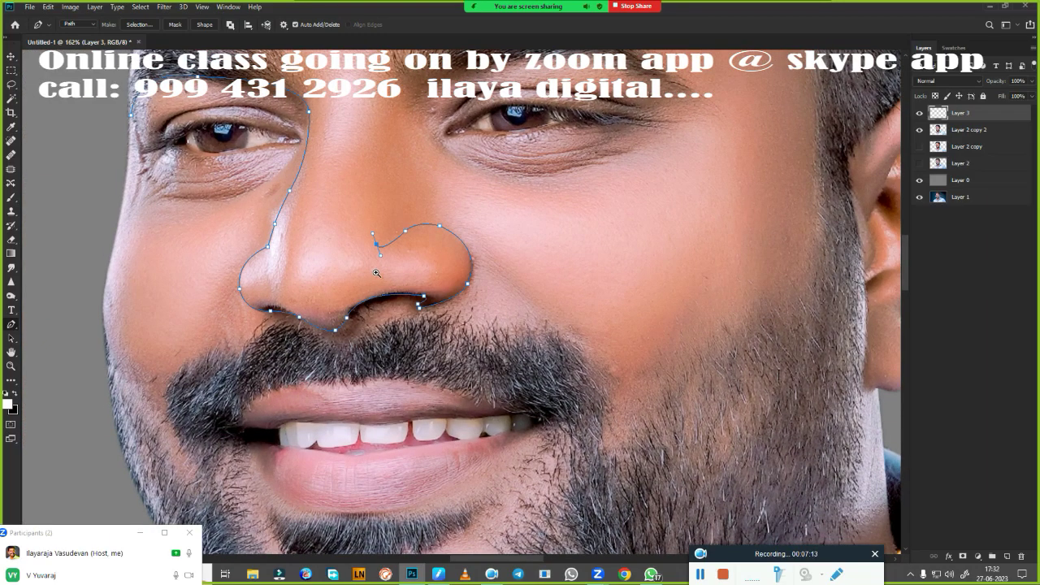
mouse_move(435, 240)
left_mouse_down()
mouse_move(440, 199)
mouse_move(468, 169)
left_mouse_up()
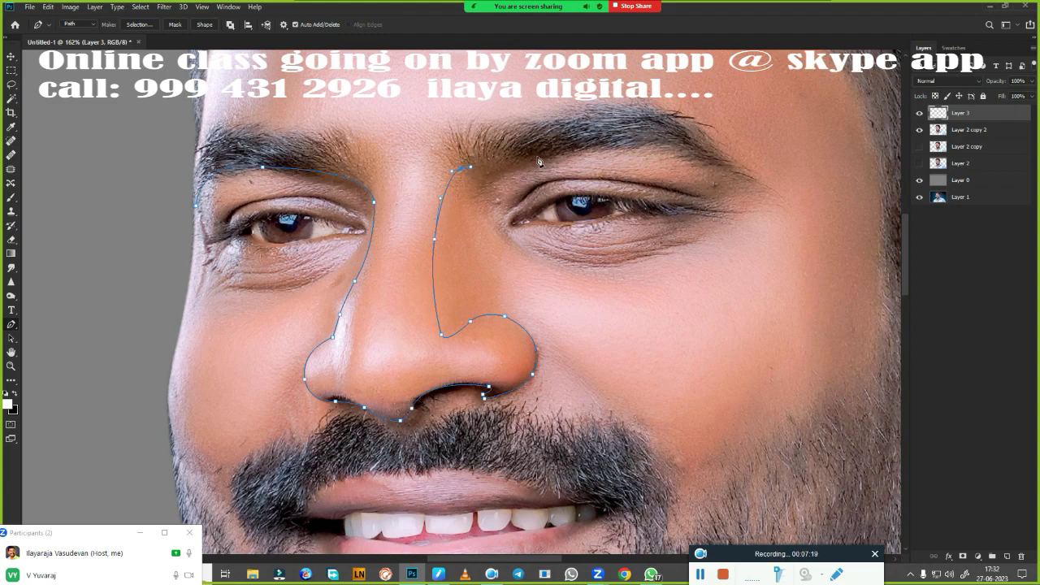
Extend the path along both eyebrows, then load the closed path as a selection
left_click_drag(541, 156, 569, 151)
left_click(694, 153)
key("ctrl+z")
left_click_drag(730, 179, 746, 187)
left_click(695, 156, "alt")
left_click(745, 180)
left_click_drag(642, 108, 630, 108)
mouse_move(495, 121)
left_mouse_down()
mouse_move(452, 147)
mouse_move(446, 189)
left_mouse_up()
key("ctrl+z")
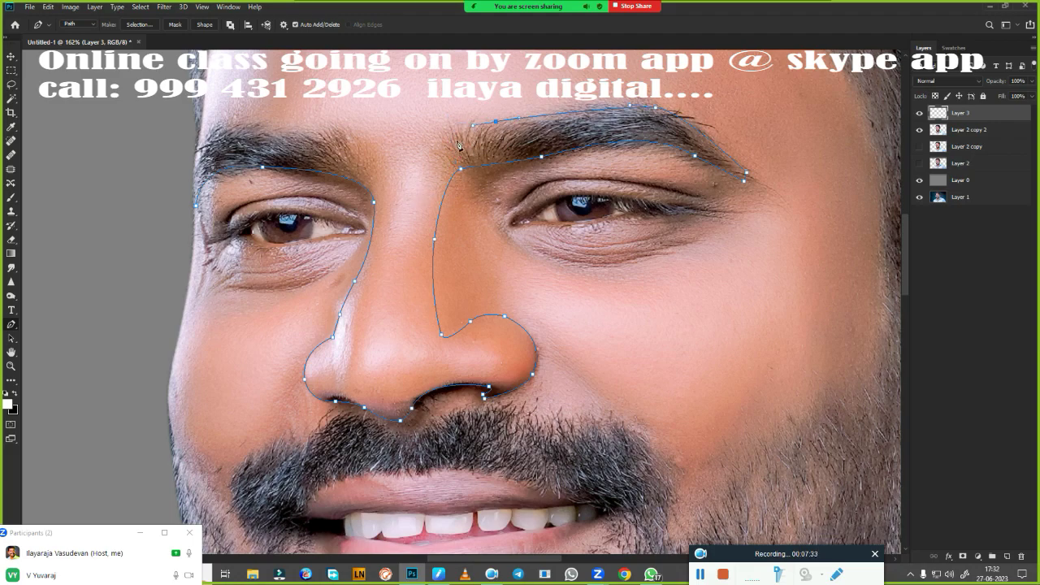
left_click_drag(448, 135, 452, 142)
left_click_drag(364, 174, 317, 136)
left_click(220, 127)
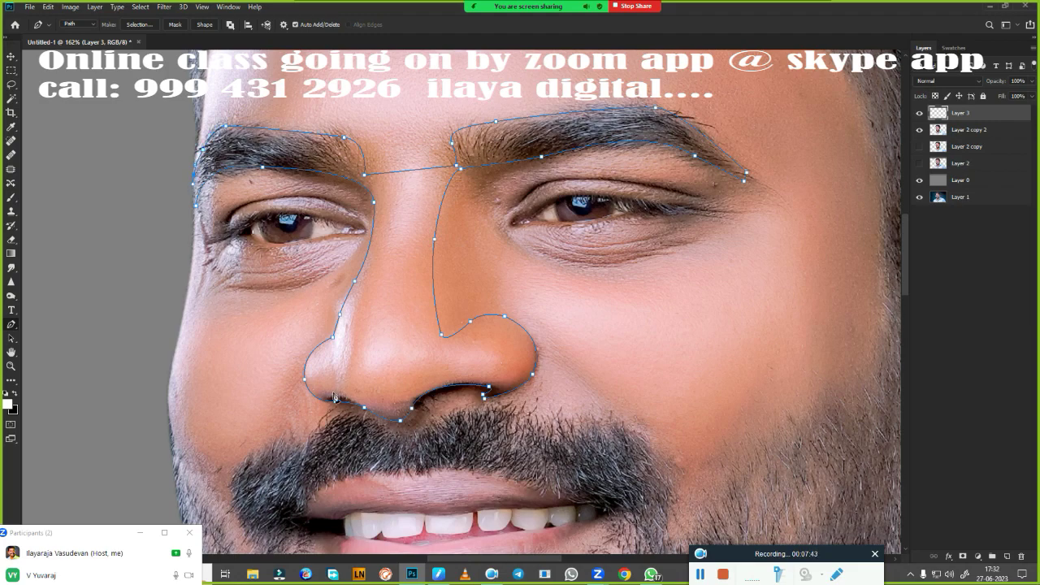
key("ctrl+Return")
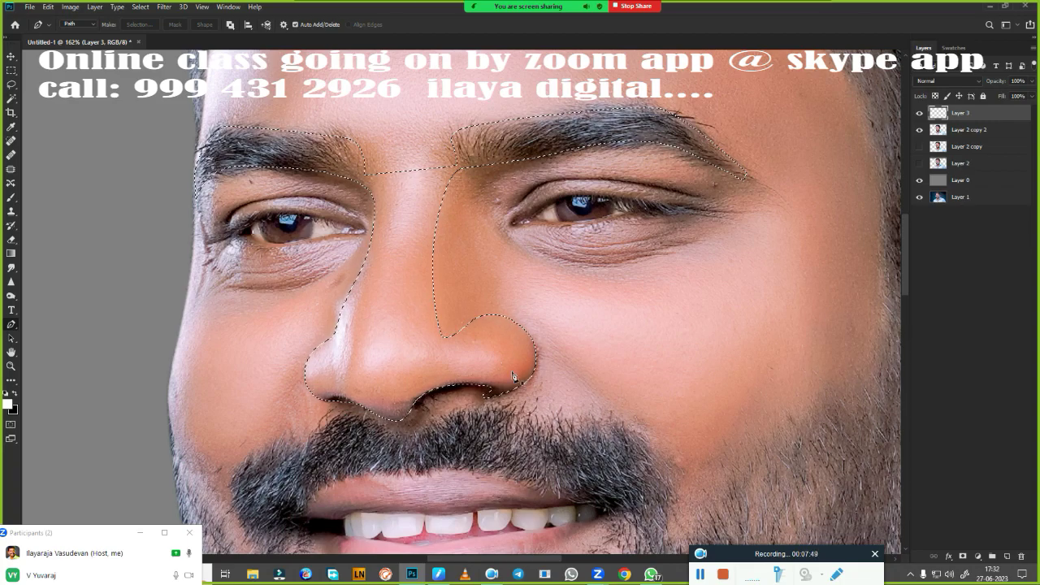
Feather the brow-and-nose selection by 1.2 pixels and switch to the Smudge tool
scroll(512, 376, "up", 4)
scroll(513, 302, "down", 6)
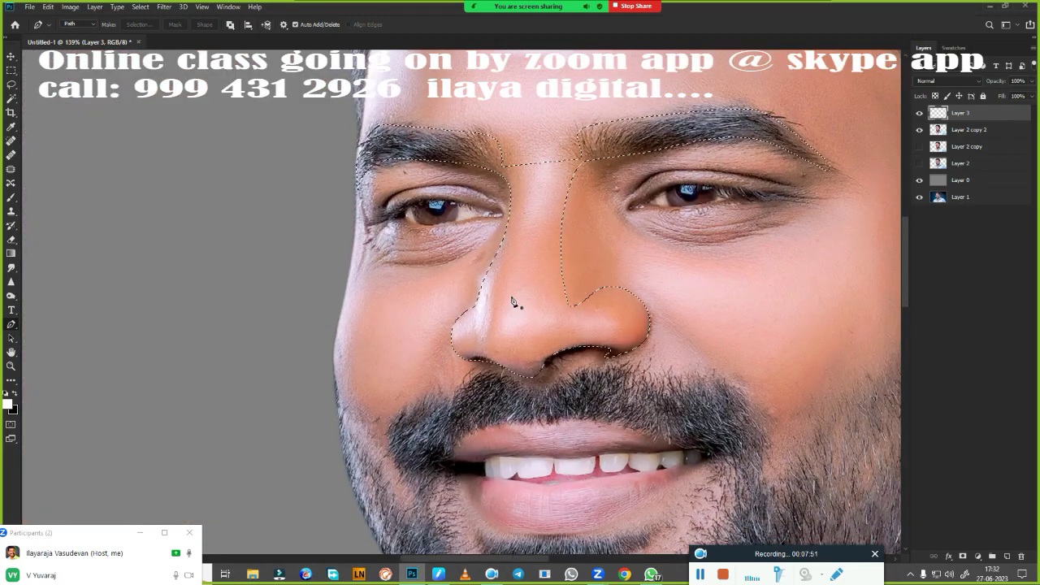
key("shift+F6")
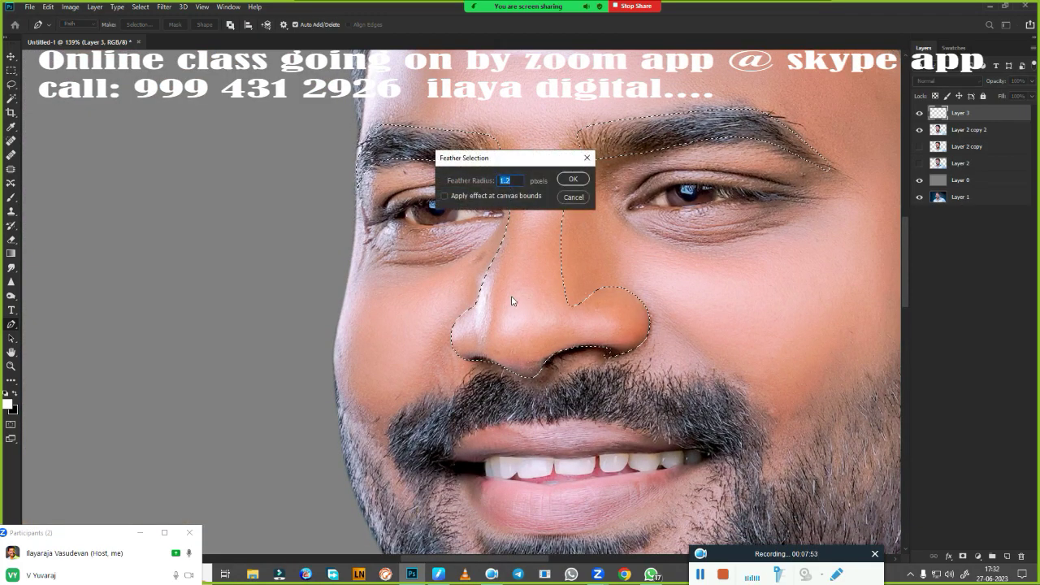
type("2")
key("Return")
scroll(603, 409, "up", 3)
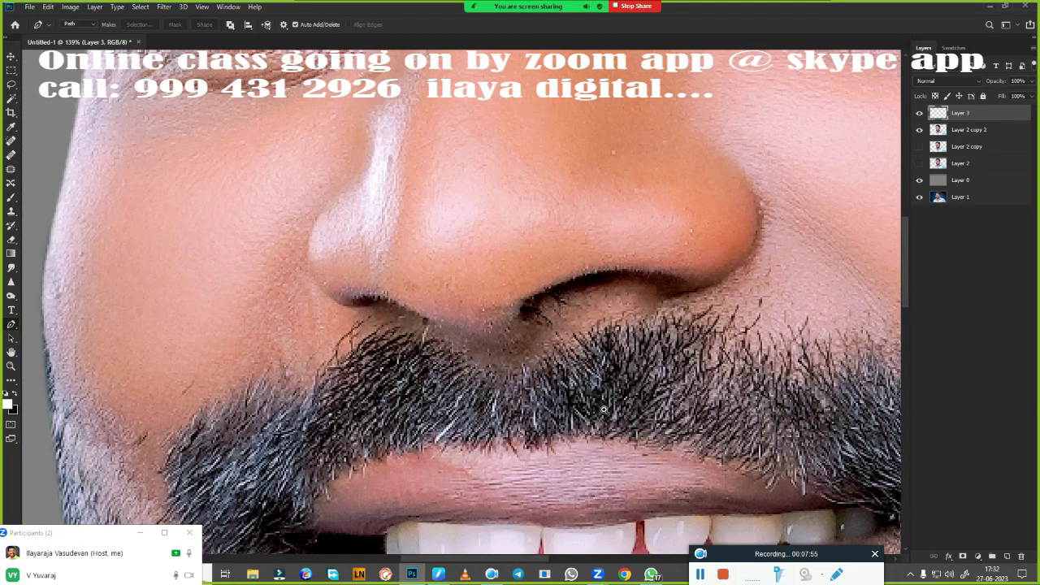
scroll(604, 409, "up", 2)
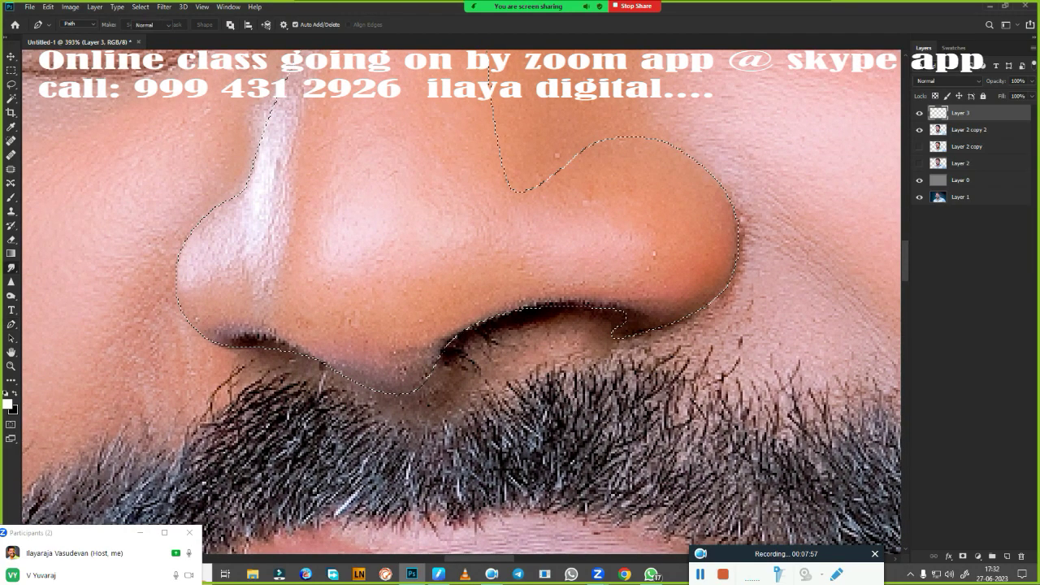
key("r")
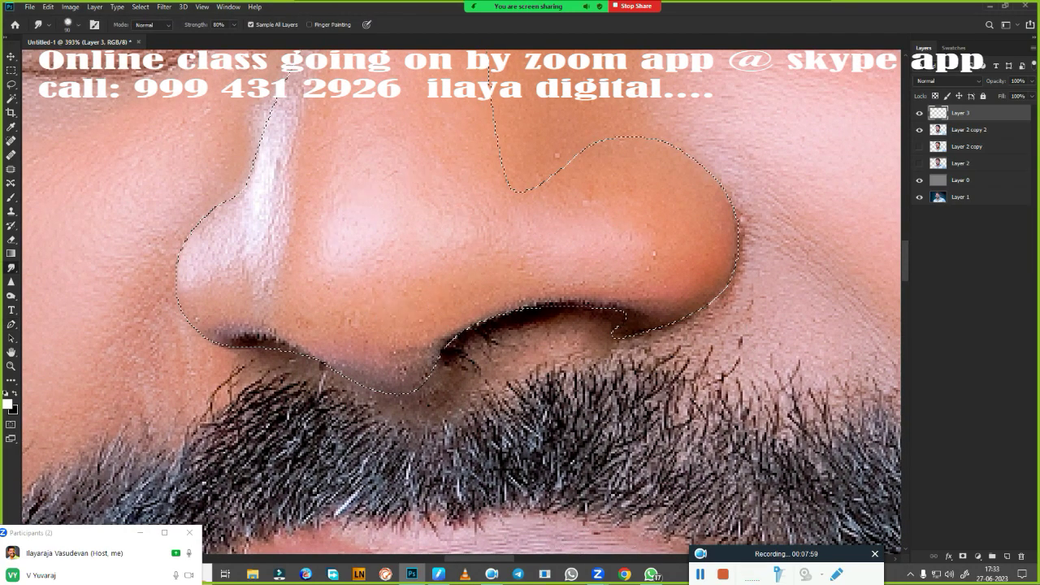
Choose a soft brush tip for smudging from the brush preset picker
right_click(386, 209)
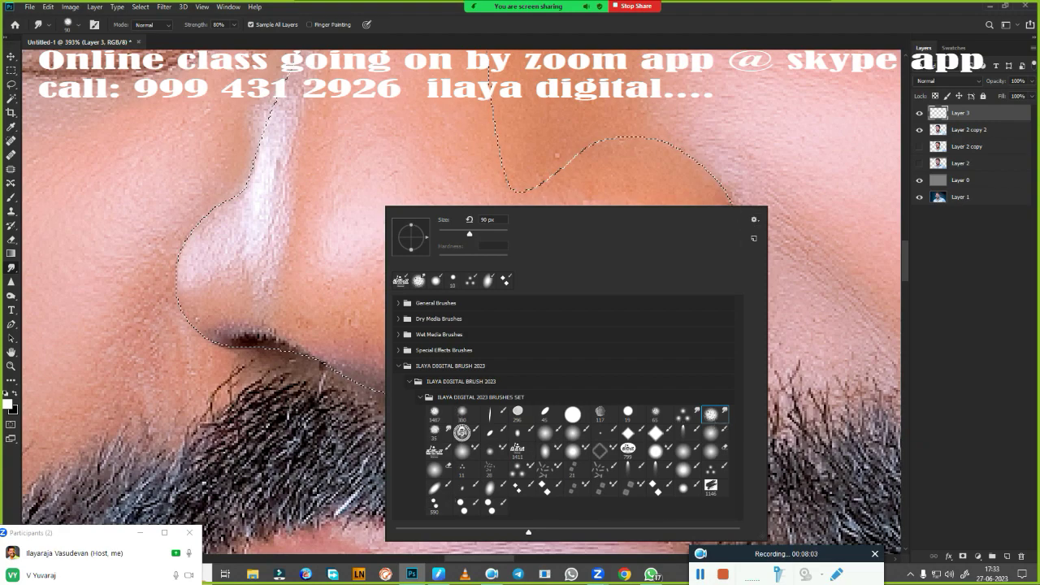
left_click(721, 22)
right_click(370, 229)
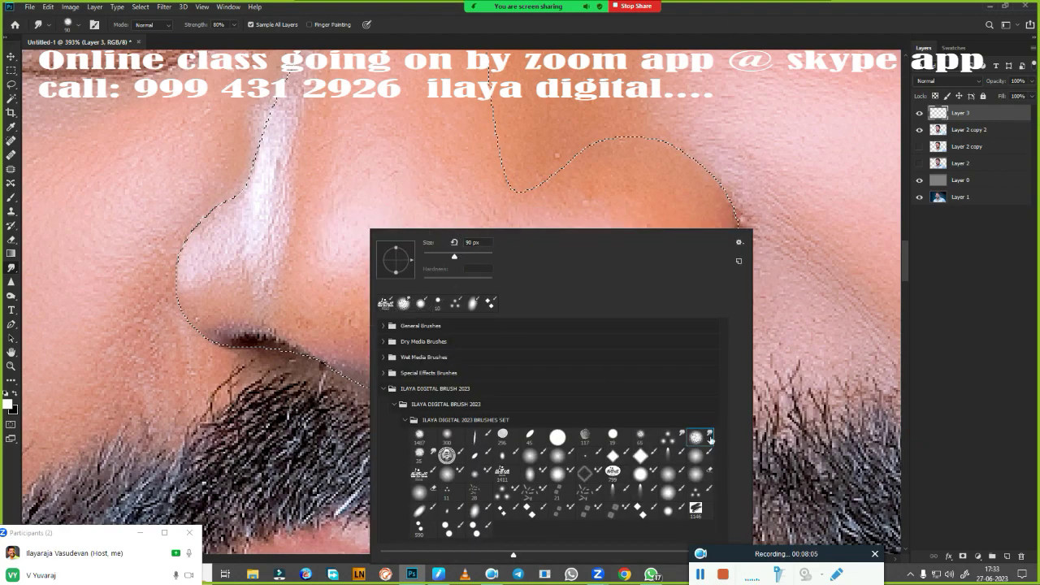
left_click(676, 24)
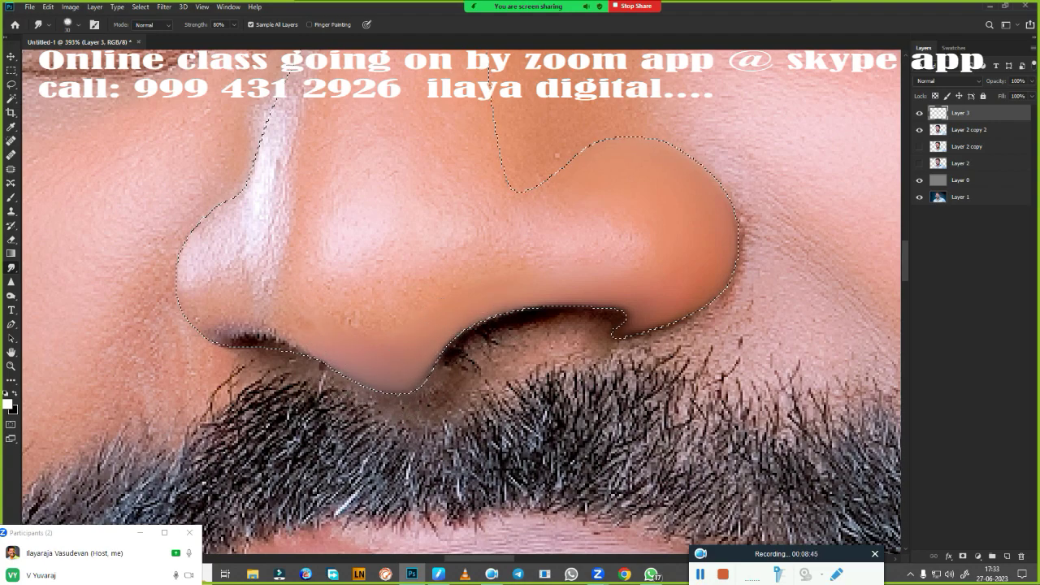
Smudge the nose bridge and tip, then use a smaller brush to smear the tip highlight
left_click_drag(290, 174, 330, 328)
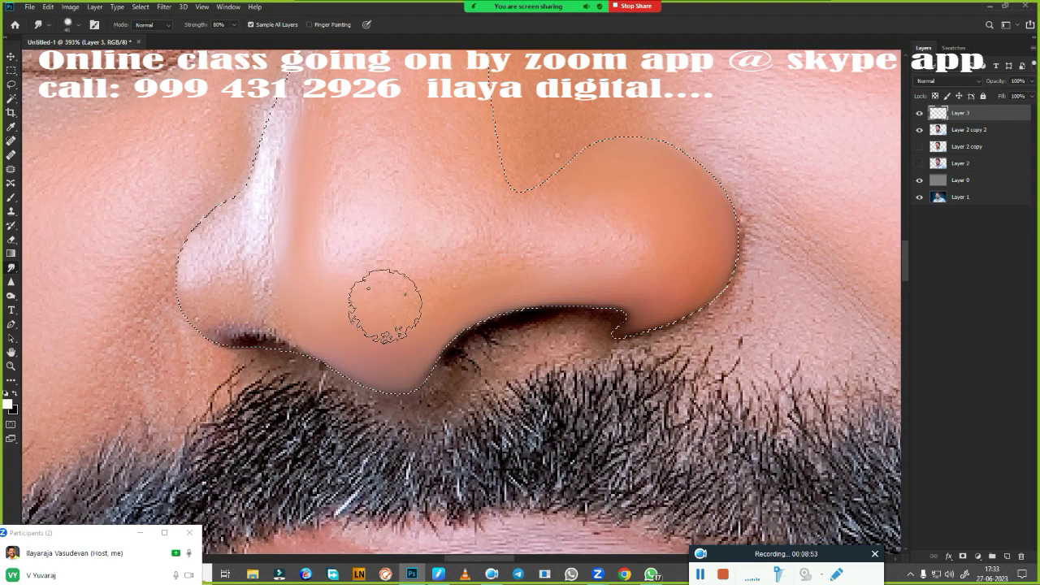
mouse_move(382, 302)
left_mouse_down()
mouse_move(394, 309)
mouse_move(465, 263)
left_mouse_up()
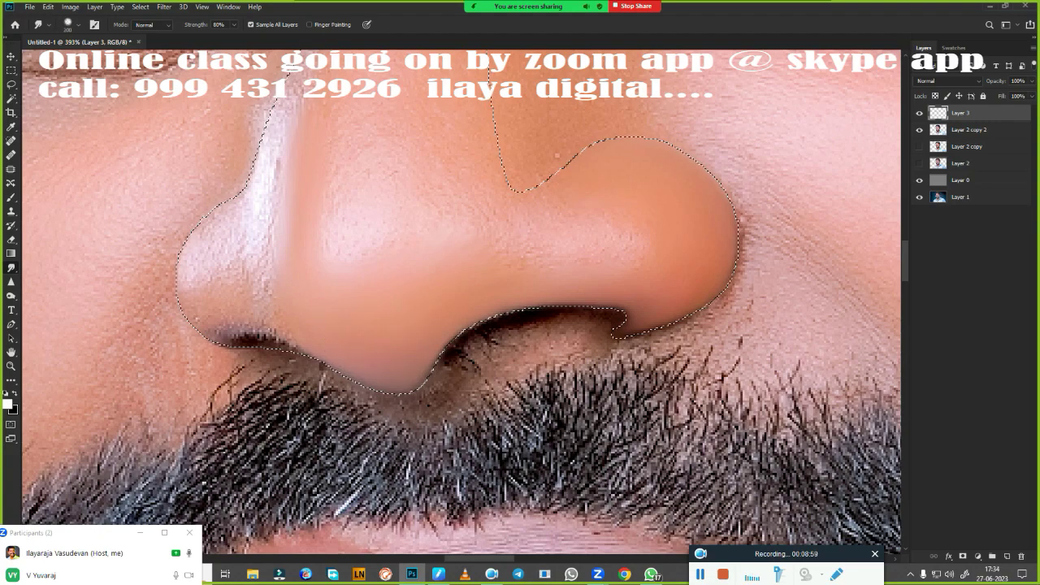
key("bracketleft")
key("bracketleft")
key("bracketleft")
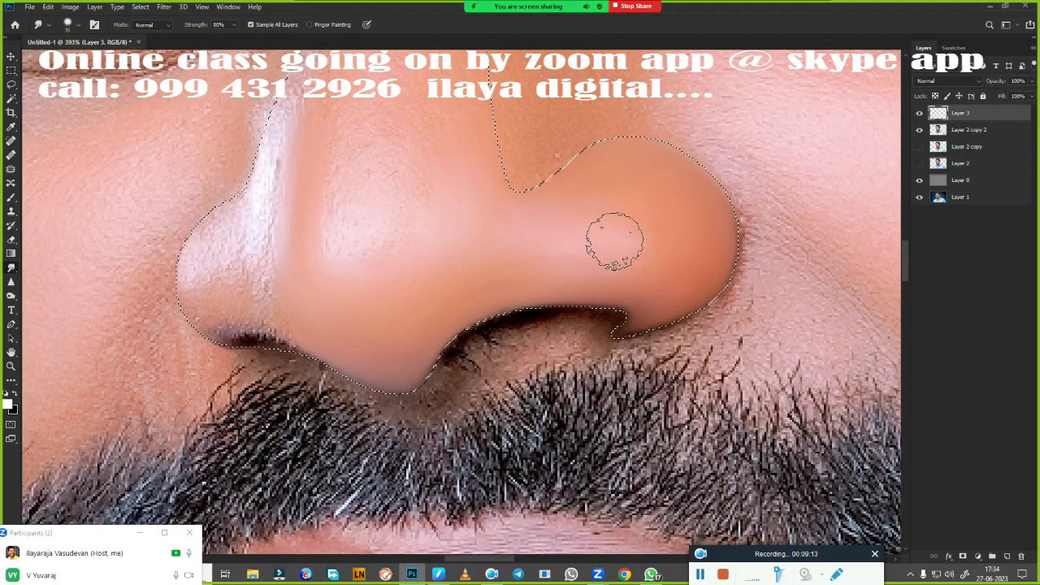
mouse_move(610, 233)
left_mouse_down()
mouse_move(531, 243)
mouse_move(610, 233)
left_mouse_up()
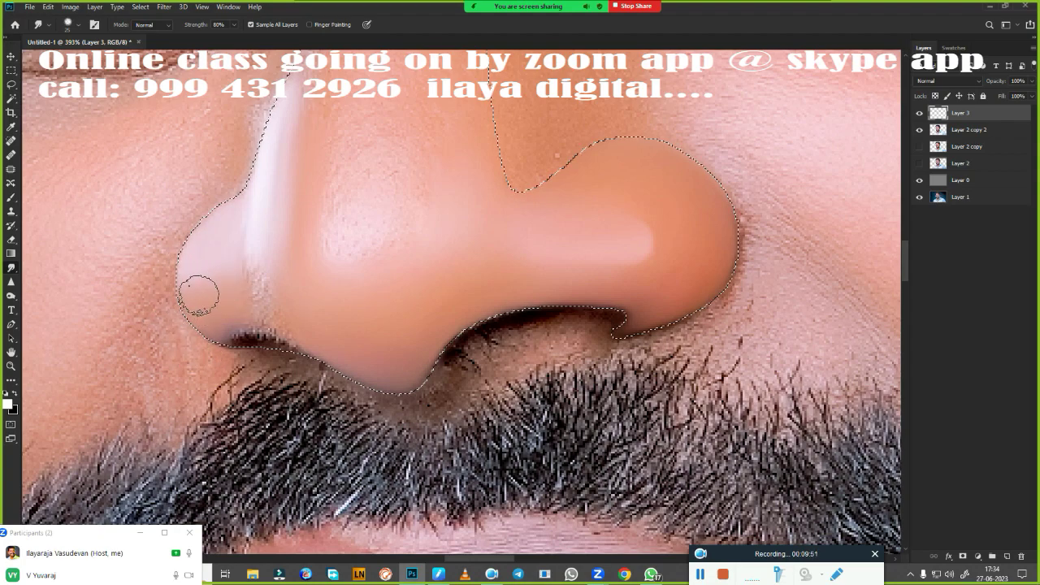
Smudge the skin toward the nostril, the nose tip, and down the bridge highlight
left_click_drag(237, 283, 244, 313)
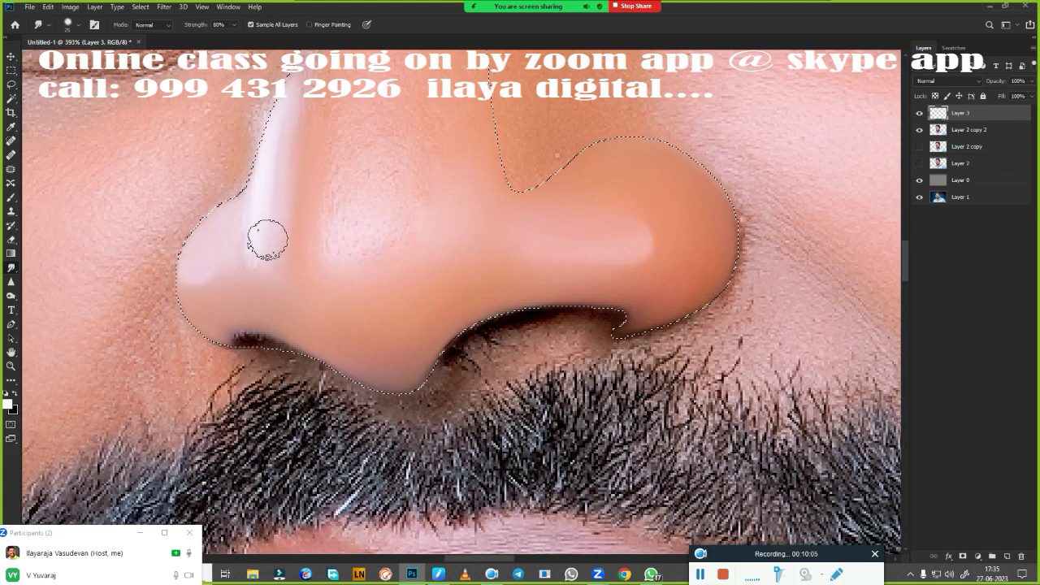
left_click_drag(267, 239, 262, 258)
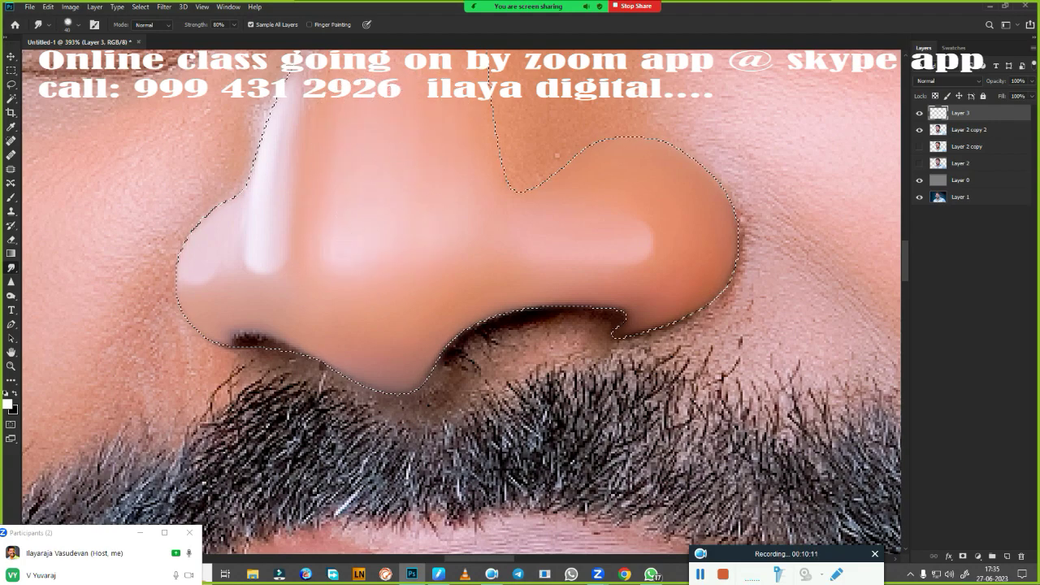
left_click_drag(360, 227, 360, 232)
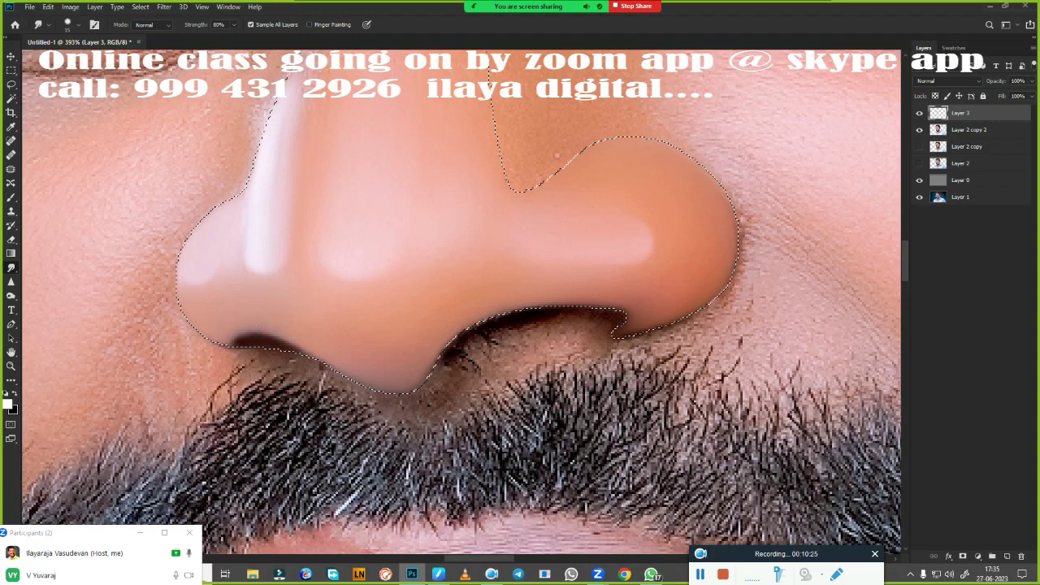
scroll(564, 487, "down", 3)
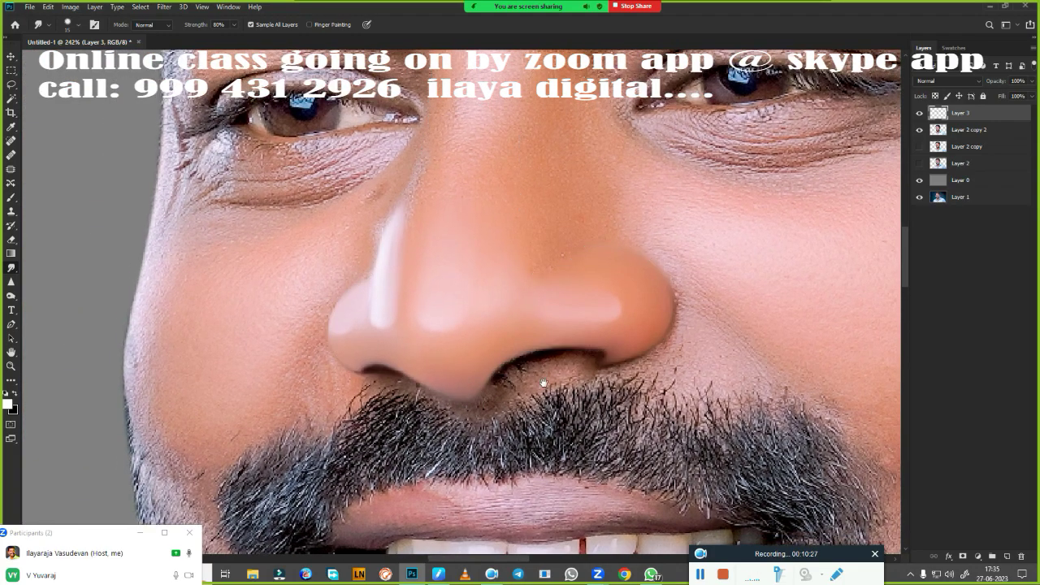
scroll(499, 302, "up", 1)
scroll(508, 309, "up", 1)
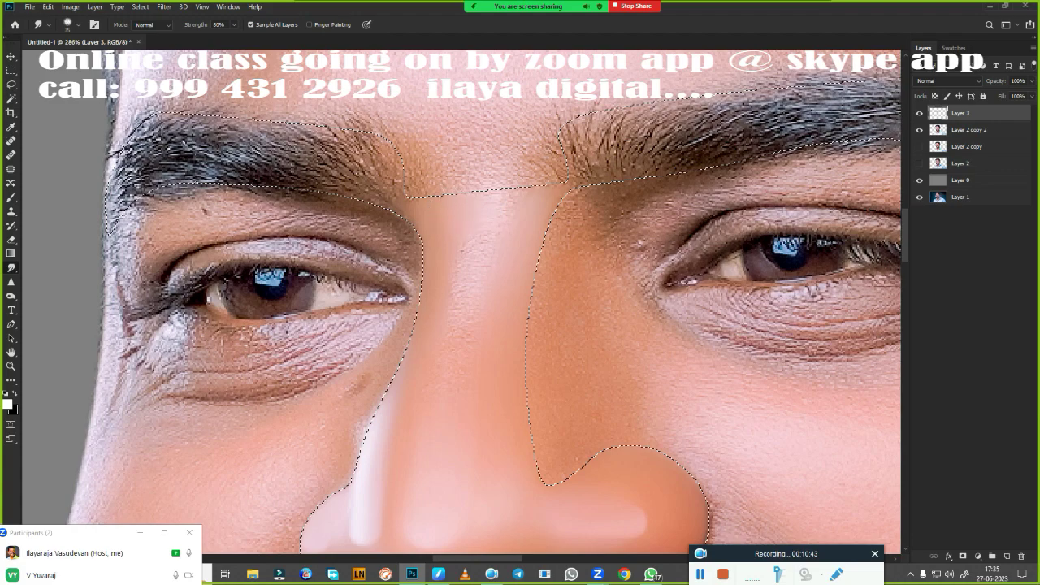
left_click_drag(515, 195, 476, 266)
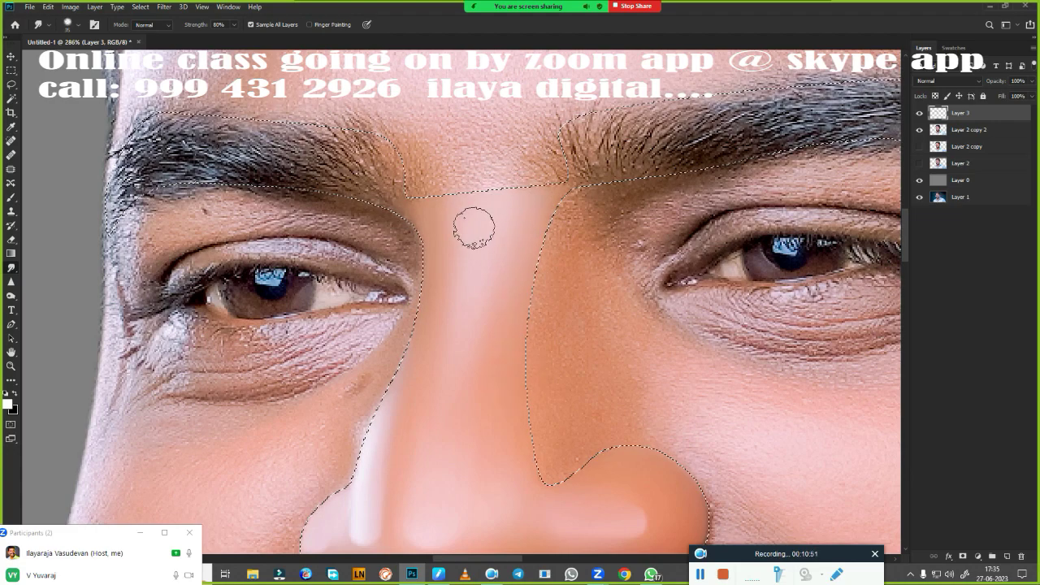
Smudge the first eyebrow smooth from its inner end out to the tail
scroll(425, 425, "up", 3)
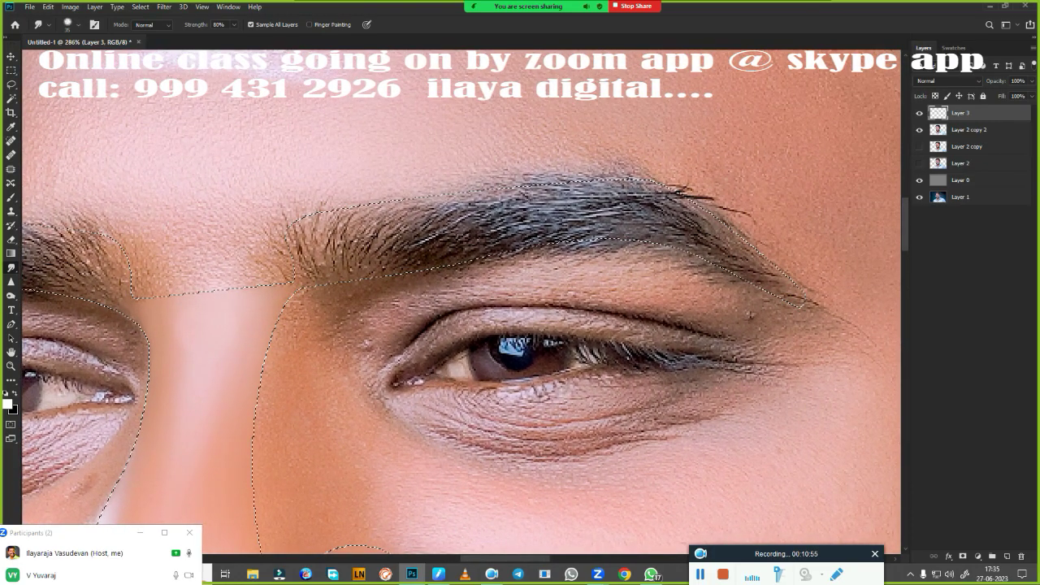
mouse_move(317, 262)
left_mouse_down()
mouse_move(402, 204)
mouse_move(417, 233)
mouse_move(544, 203)
mouse_move(783, 280)
left_mouse_up()
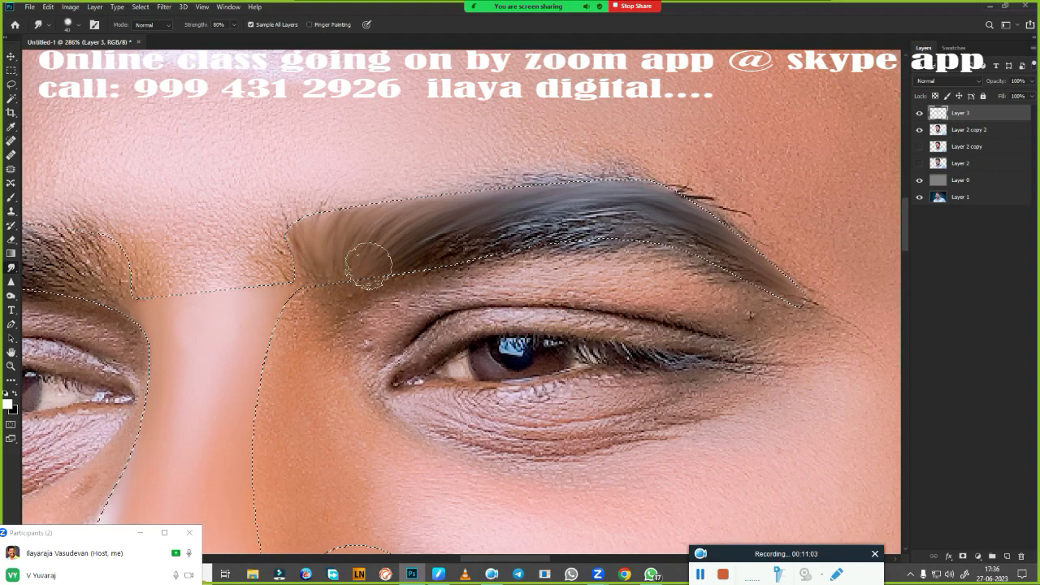
left_click_drag(459, 243, 569, 221)
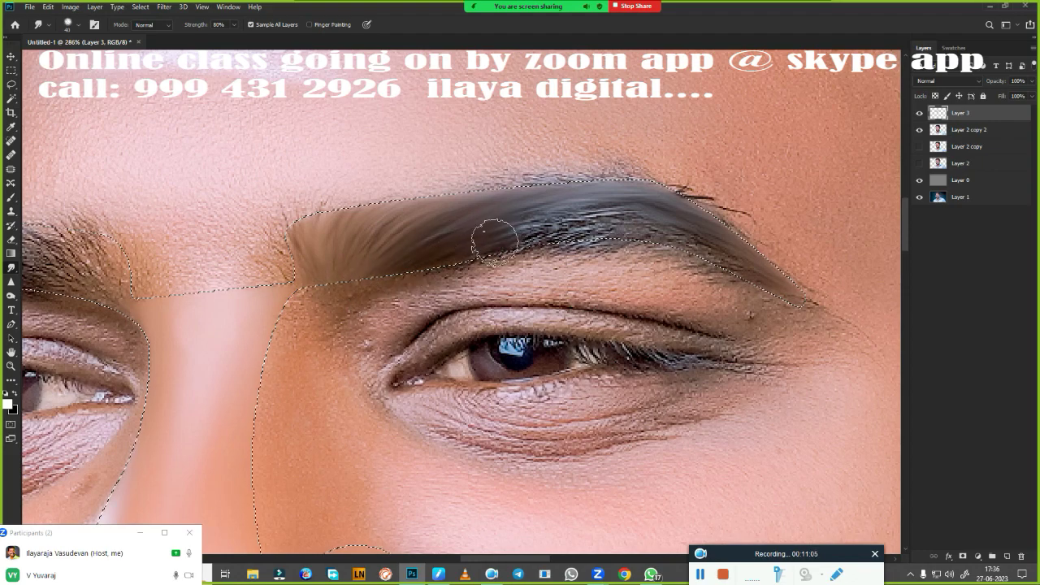
mouse_move(504, 225)
left_mouse_down()
mouse_move(602, 218)
mouse_move(723, 253)
left_mouse_up()
left_click_drag(800, 304, 679, 199)
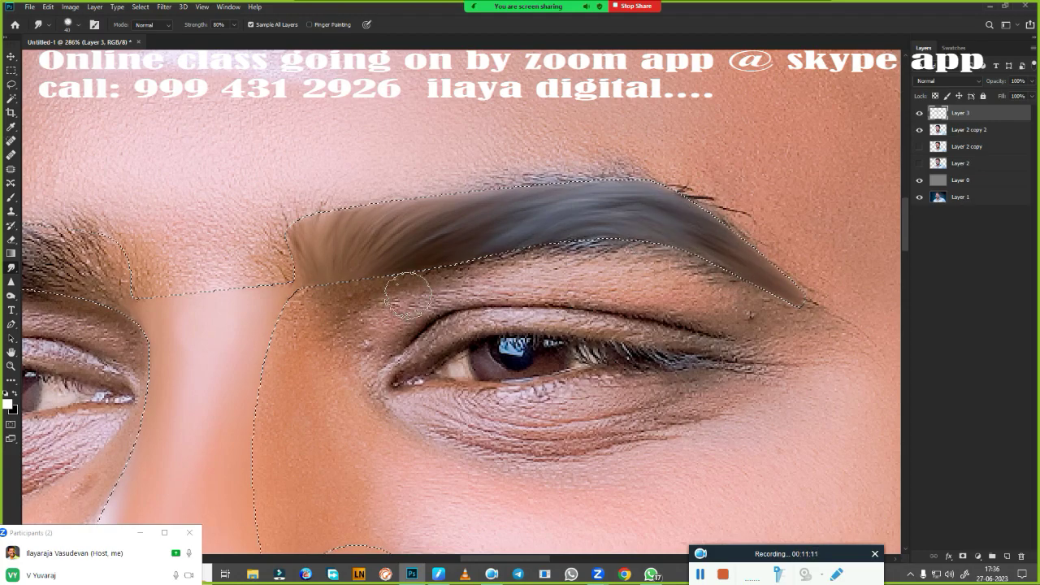
Pan to the other eye and smudge that eyebrow smooth along its length
left_click_drag(459, 282, 886, 250)
mouse_move(566, 259)
left_mouse_down()
mouse_move(593, 236)
mouse_move(602, 260)
mouse_move(585, 207)
mouse_move(546, 217)
mouse_move(374, 216)
mouse_move(329, 229)
mouse_move(382, 243)
mouse_move(423, 219)
mouse_move(557, 228)
left_mouse_up()
mouse_move(487, 223)
left_mouse_down()
mouse_move(406, 227)
mouse_move(427, 203)
left_mouse_up()
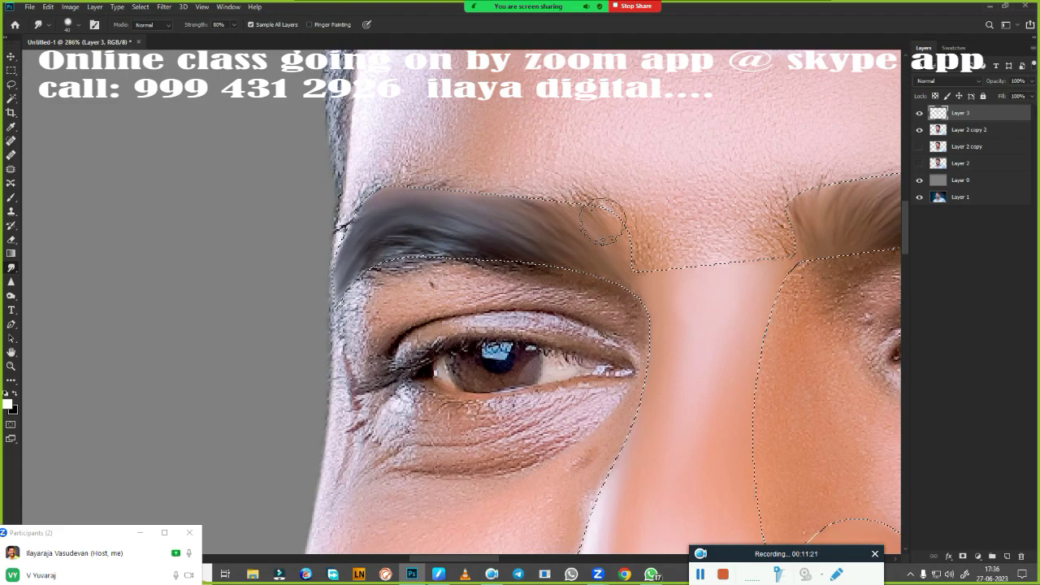
left_click_drag(480, 242, 380, 242)
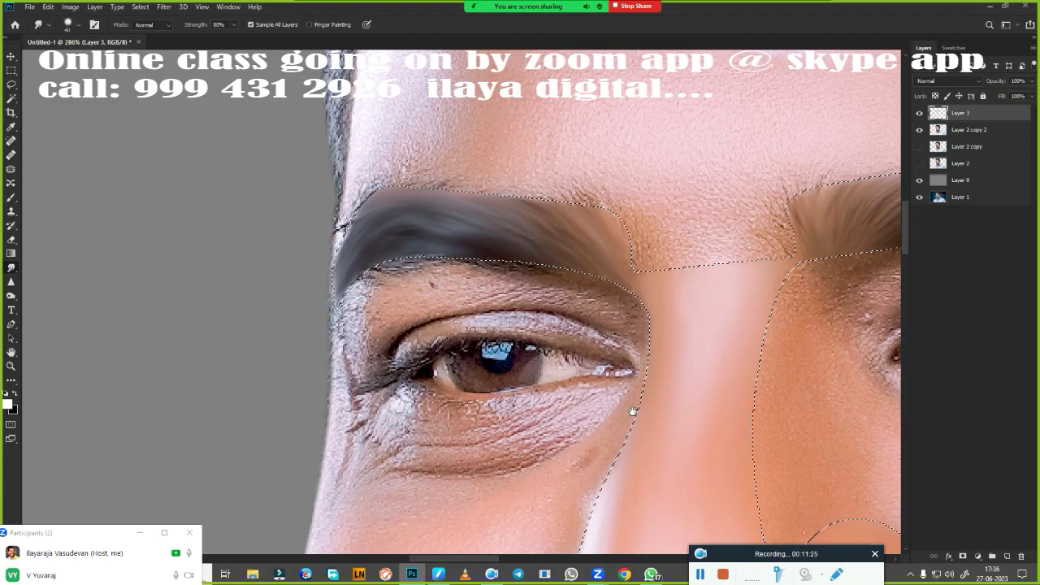
scroll(633, 412, "down", 2)
scroll(365, 316, "down", 2)
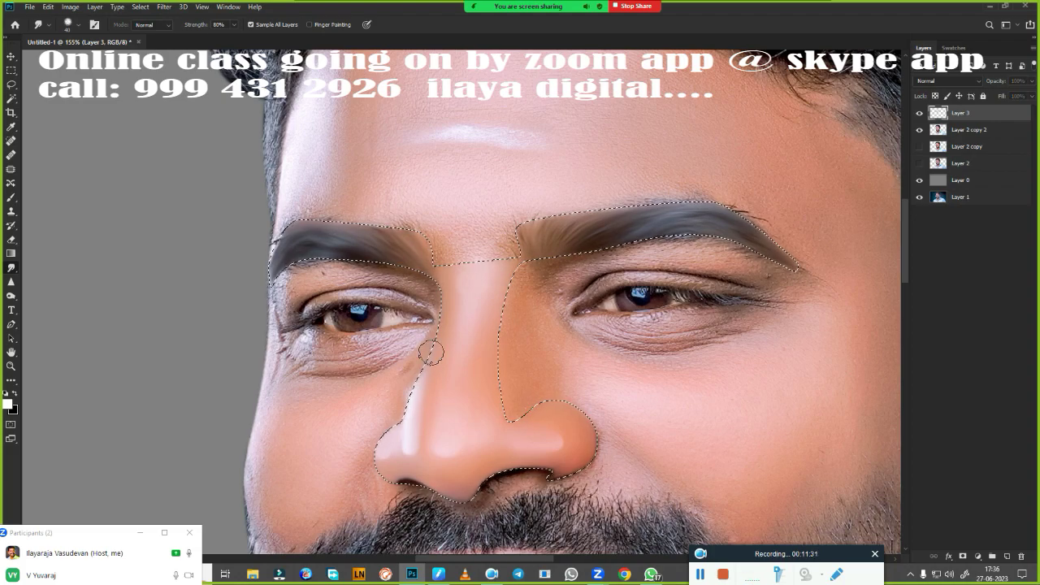
Re-apply the selection feather and smudge away texture and a dark spot below the eyebrow
key("shift+F6")
key("Return")
scroll(585, 439, "up", 2)
scroll(585, 397, "up", 2)
scroll(476, 388, "up", 1)
scroll(590, 262, "up", 1)
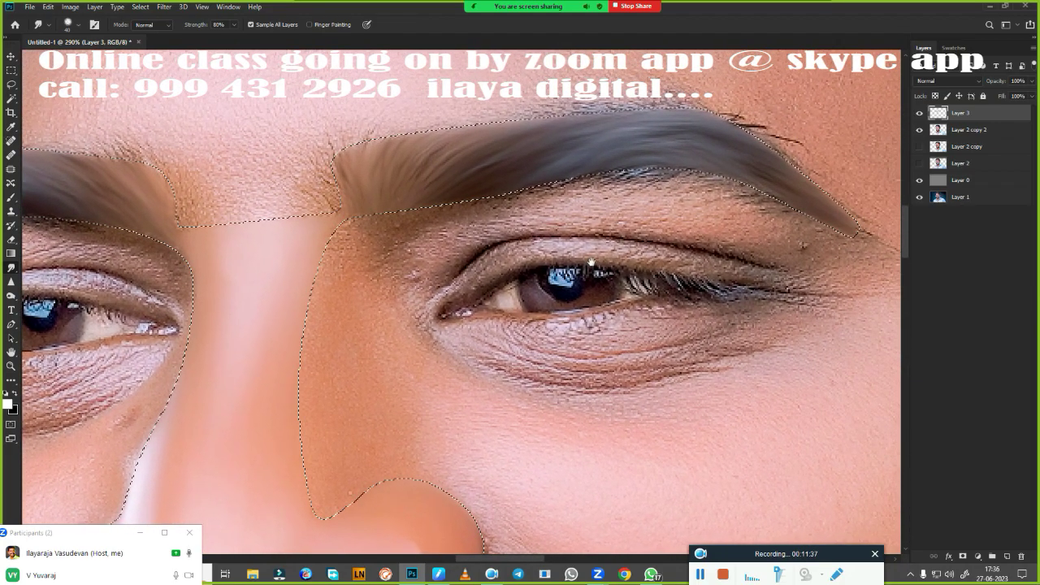
left_click_drag(591, 262, 545, 279)
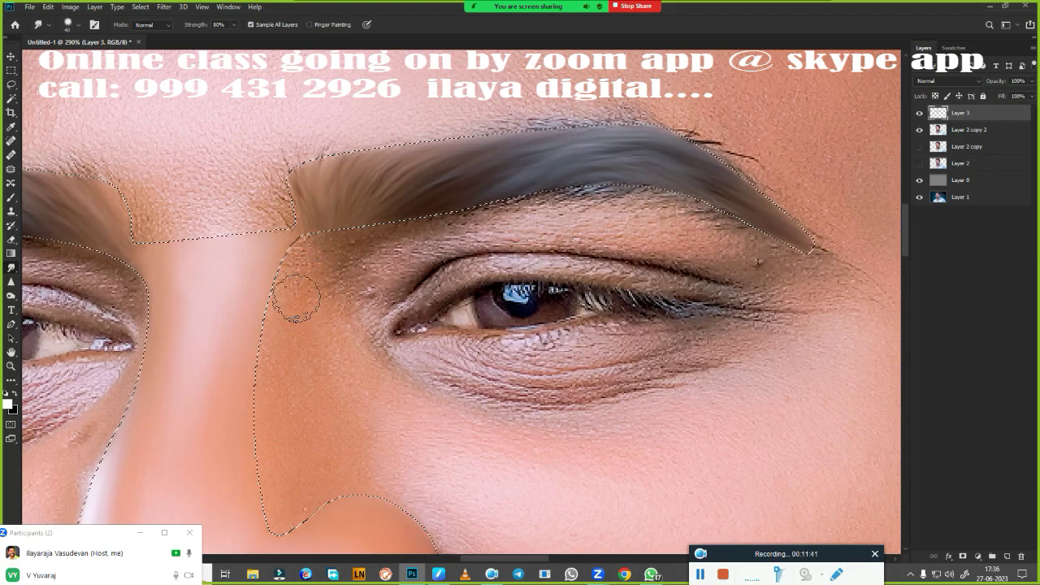
left_click_drag(290, 290, 277, 350)
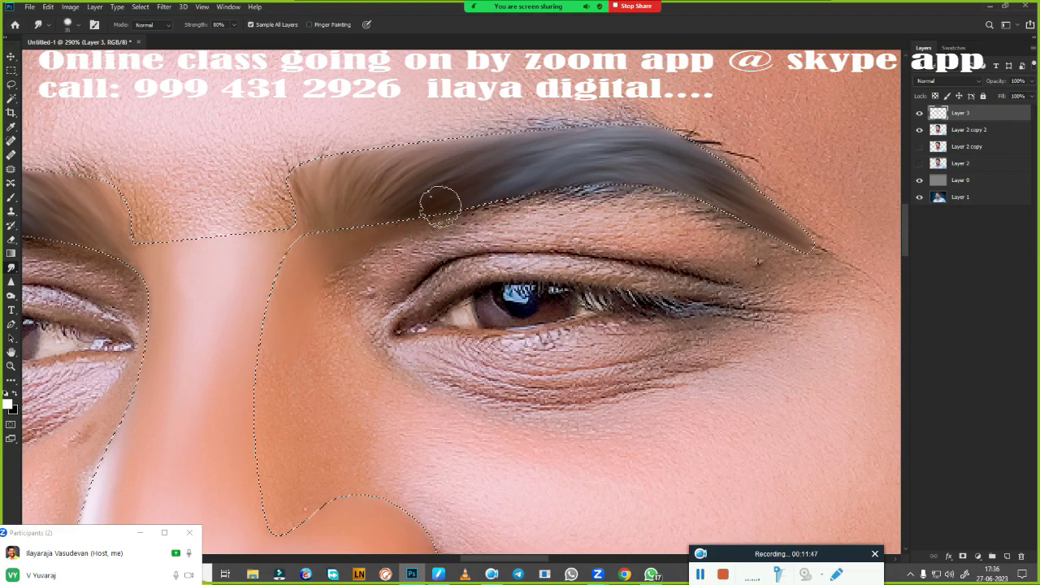
mouse_move(768, 264)
left_mouse_down()
mouse_move(732, 248)
mouse_move(766, 260)
left_mouse_up()
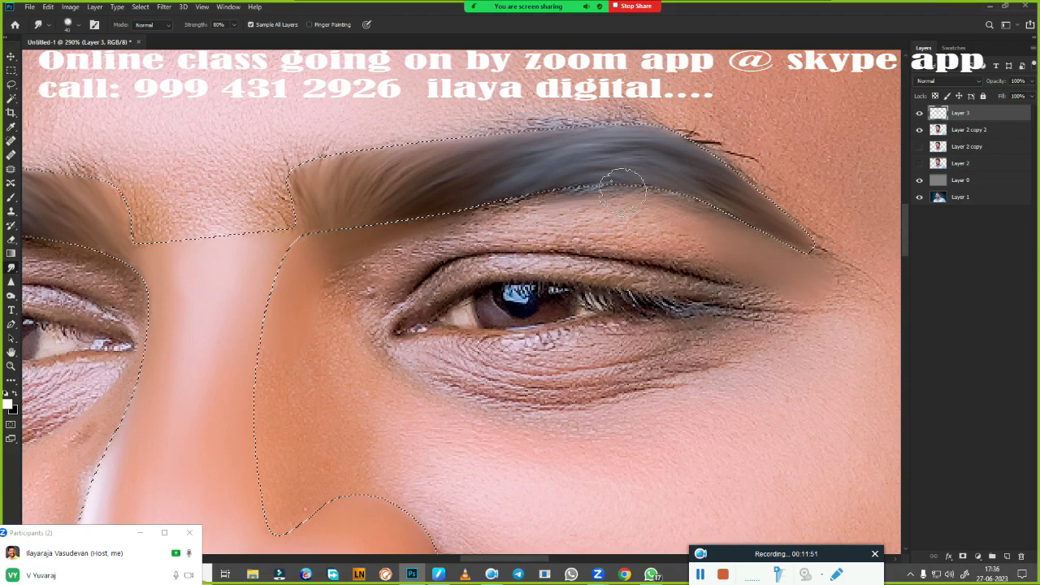
Smudge the right eye's upper eyelid and crease into soft skin
left_click_drag(800, 244, 726, 221)
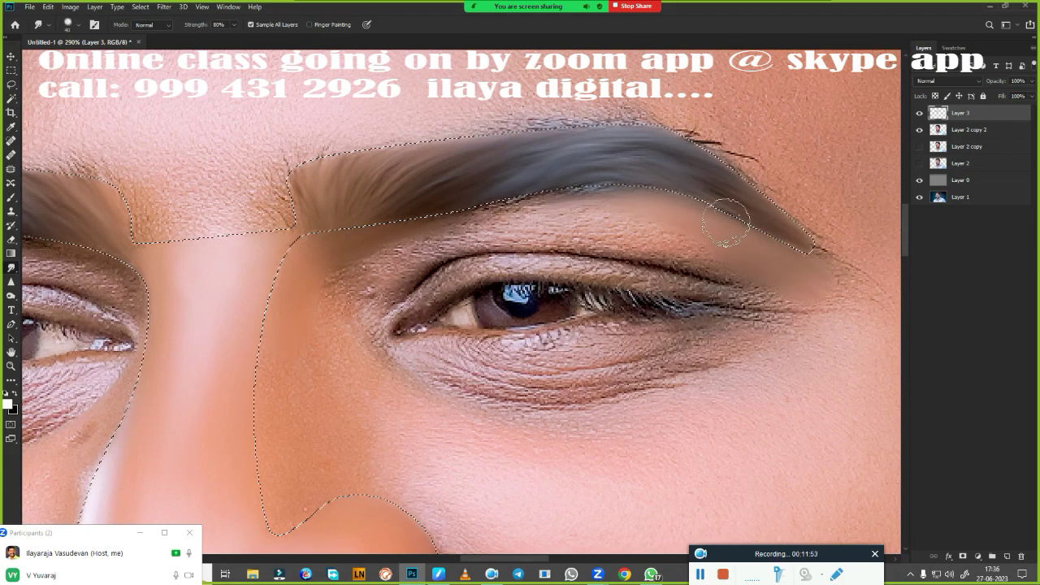
left_click_drag(624, 191, 415, 236)
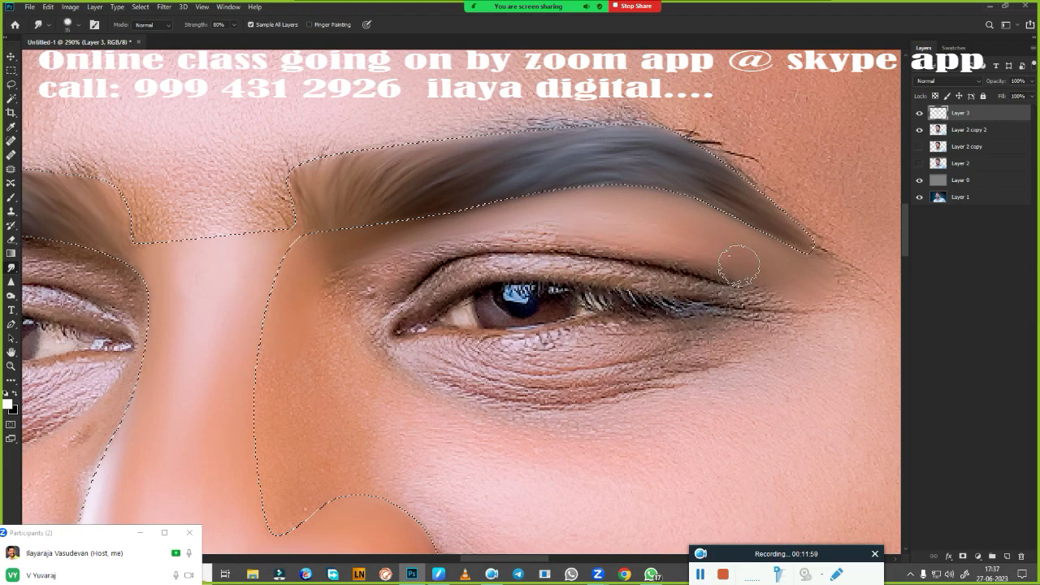
mouse_move(585, 250)
left_mouse_down()
mouse_move(738, 273)
mouse_move(585, 250)
left_mouse_up()
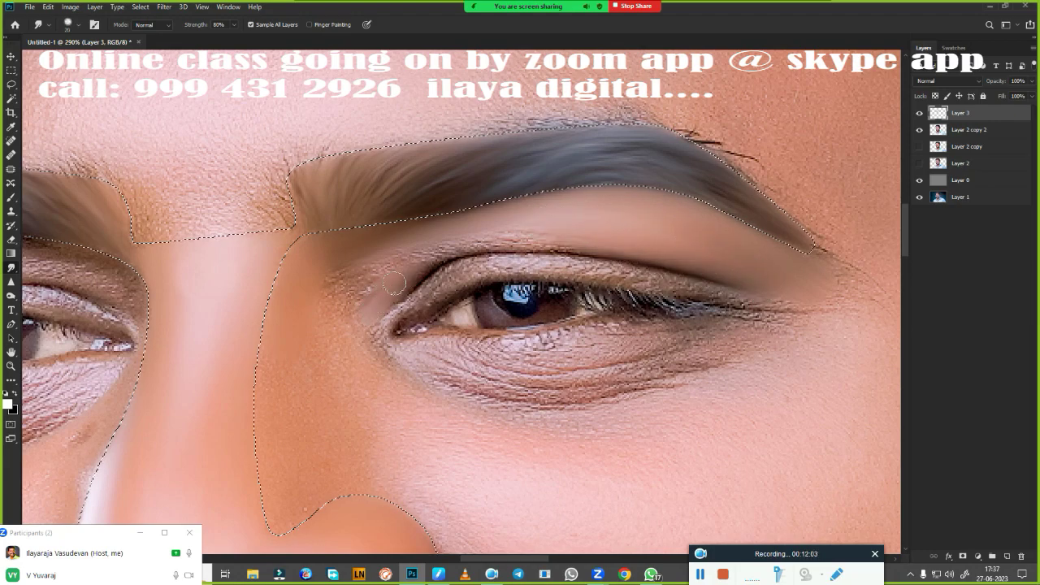
left_click_drag(394, 282, 531, 237)
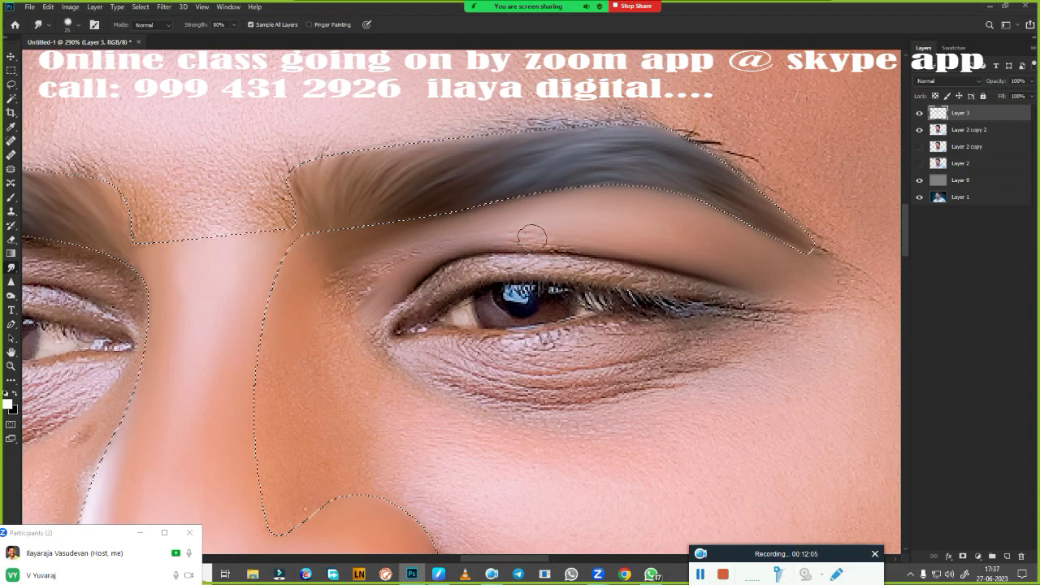
left_click_drag(561, 241, 445, 251)
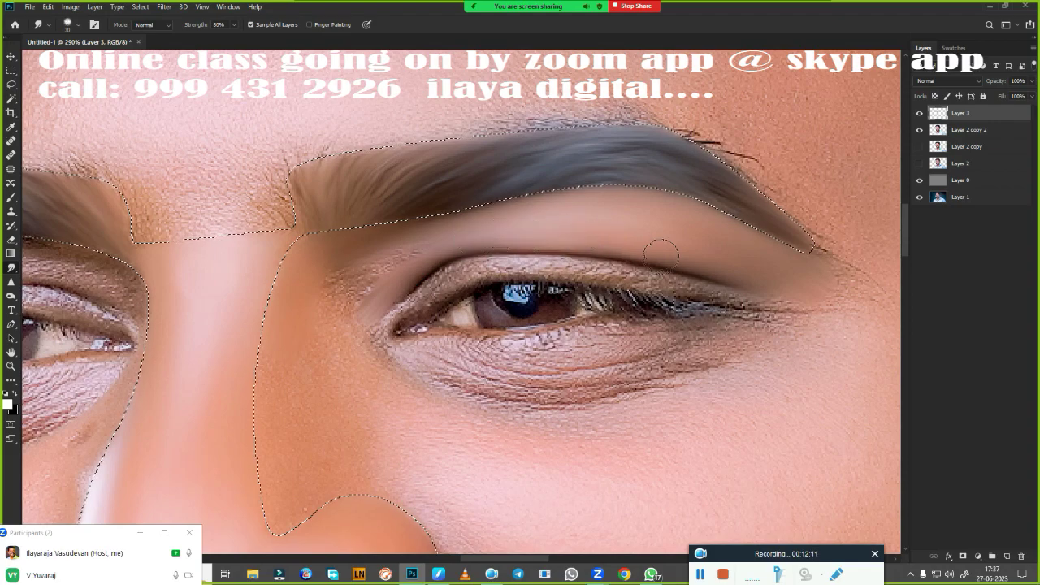
left_click_drag(661, 254, 558, 239)
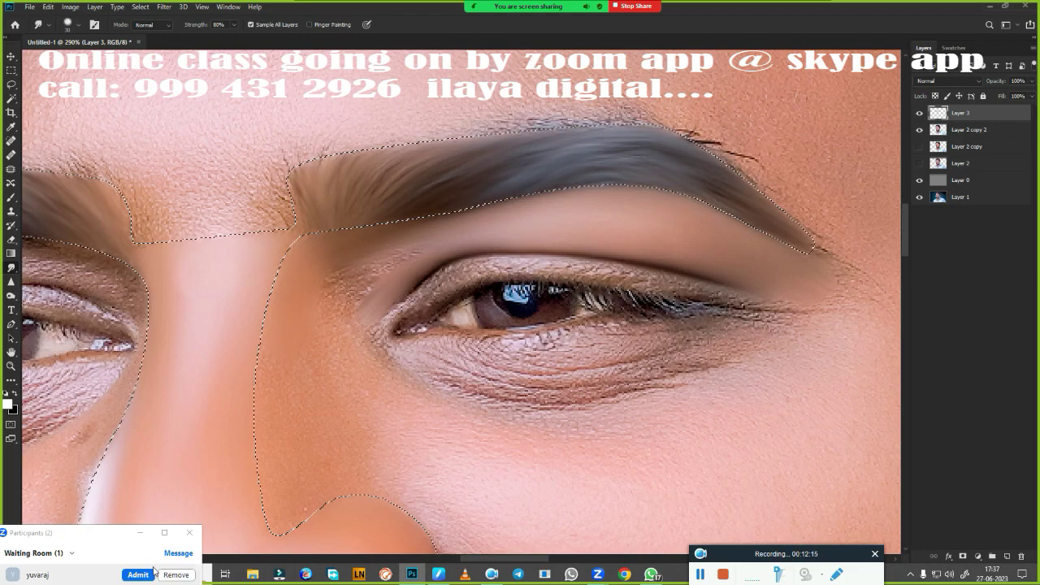
Admit a waiting meeting participant, shrink the smudge brush to 30, and pan below the eye
left_click(151, 574)
key("ctrl+d")
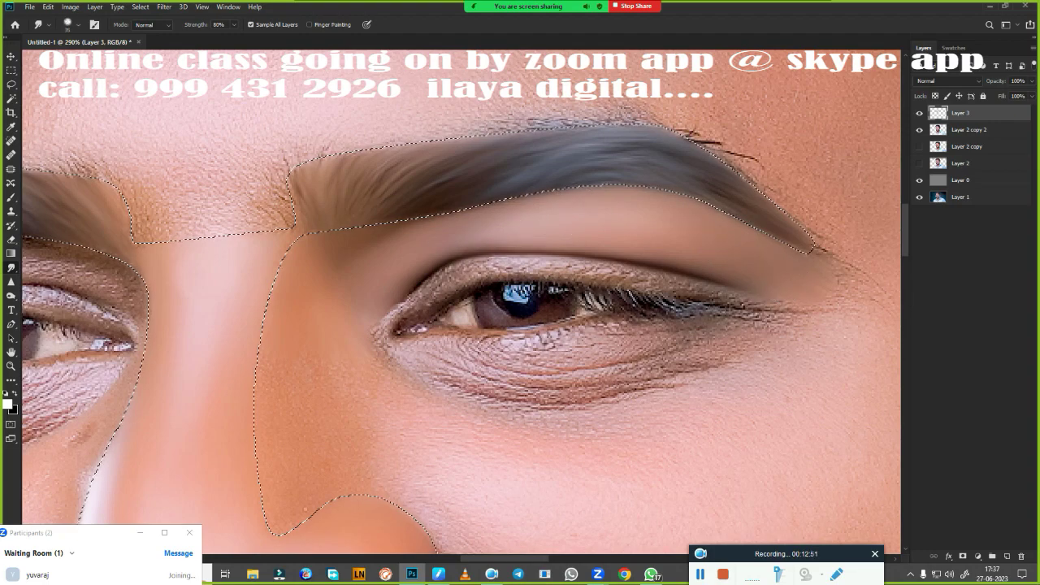
key("bracketleft")
key("ctrl+d")
left_click_drag(503, 490, 453, 342)
key("ctrl+z")
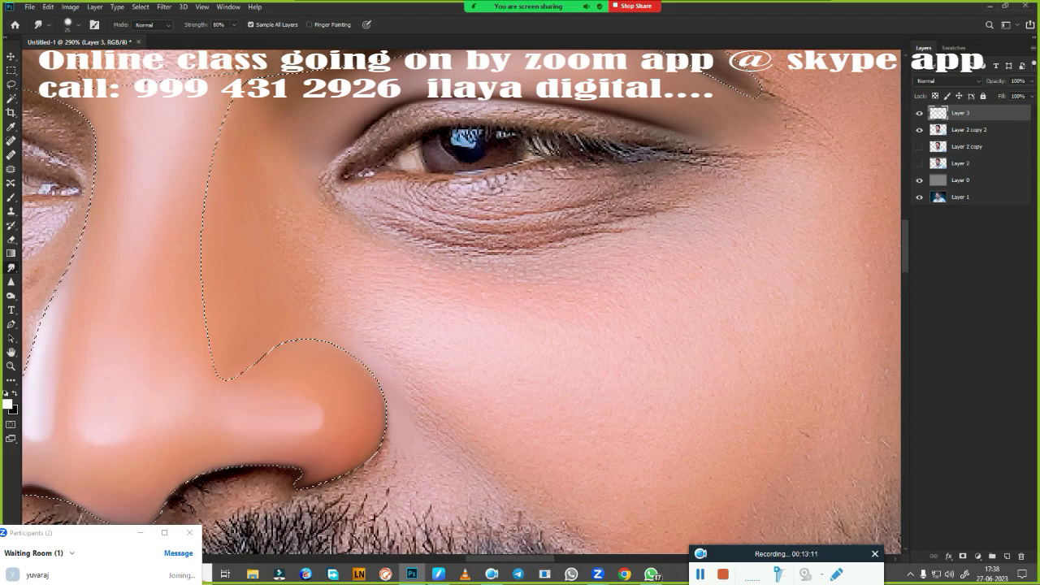
Smudge the skin beside and below the nostril and above the moustache smooth and pale
left_click_drag(415, 475, 544, 271)
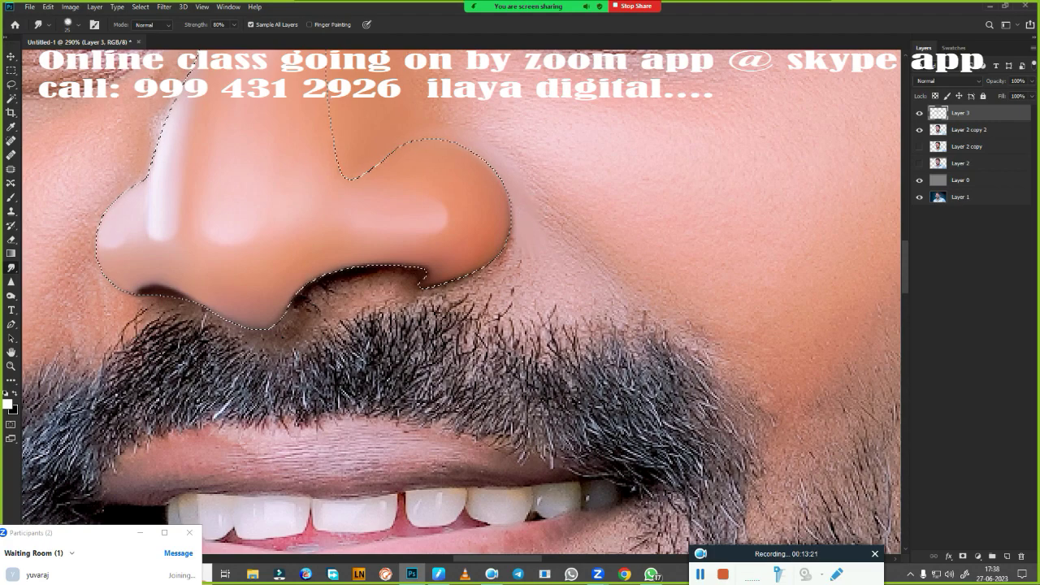
left_click_drag(537, 280, 519, 310)
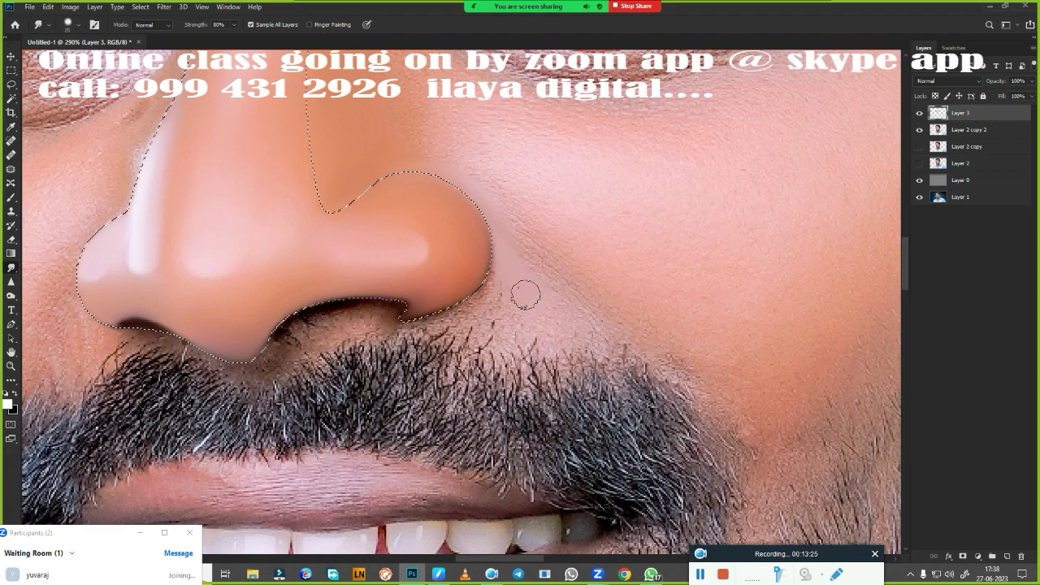
left_click_drag(525, 295, 492, 286)
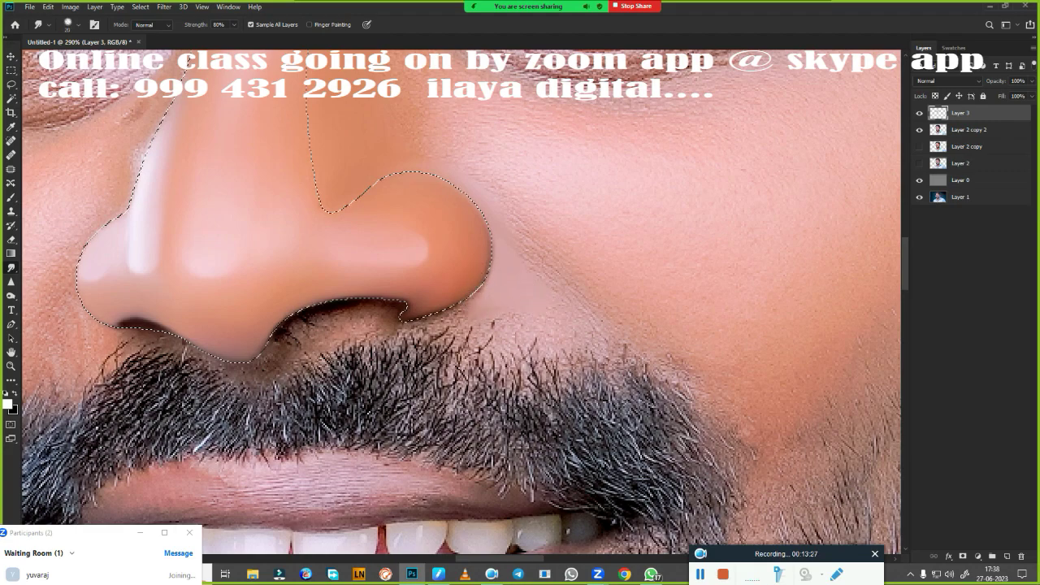
left_click_drag(452, 299, 431, 317)
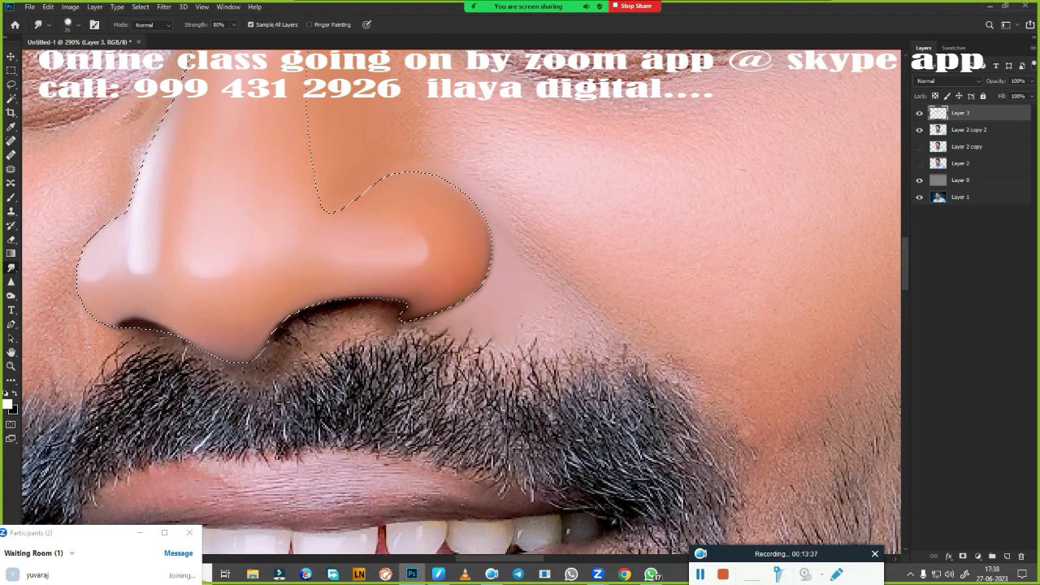
mouse_move(537, 335)
left_mouse_down()
mouse_move(535, 278)
mouse_move(599, 339)
left_mouse_up()
left_click_drag(488, 333, 625, 362)
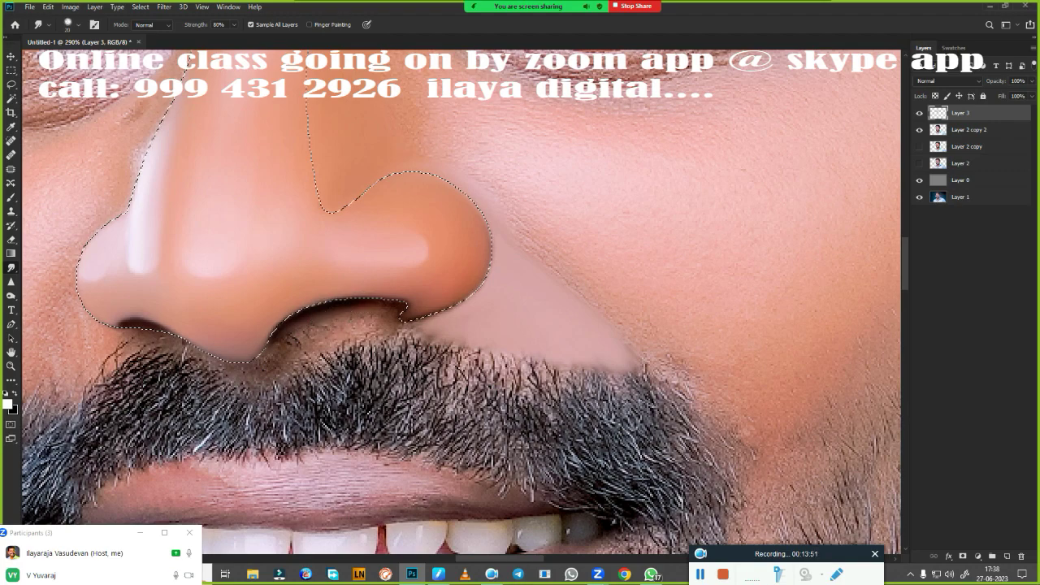
Soften the nostril's lower edge and blend the stubble below the left nostril into skin
mouse_move(333, 309)
left_mouse_down()
mouse_move(399, 307)
mouse_move(255, 366)
mouse_move(322, 324)
mouse_move(320, 334)
mouse_move(432, 323)
mouse_move(306, 333)
mouse_move(300, 323)
mouse_move(382, 314)
mouse_move(333, 322)
left_mouse_up()
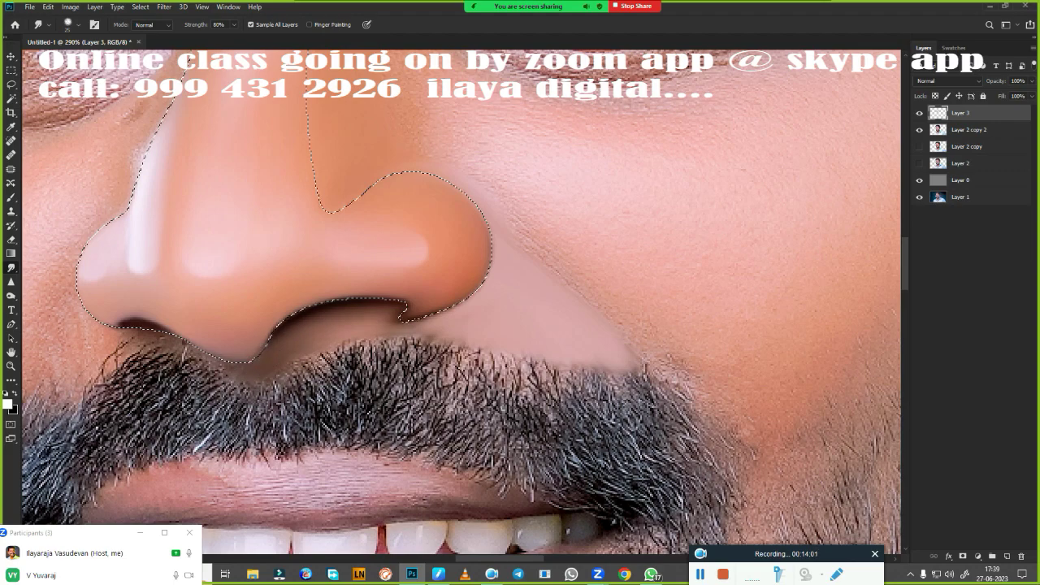
left_click_drag(195, 349, 504, 335)
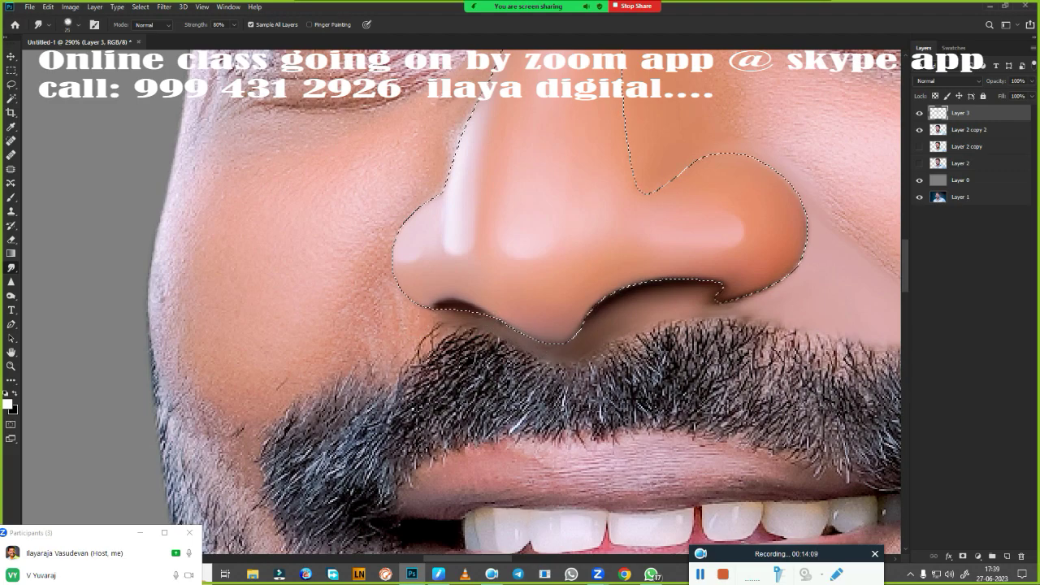
left_click_drag(367, 367, 430, 329)
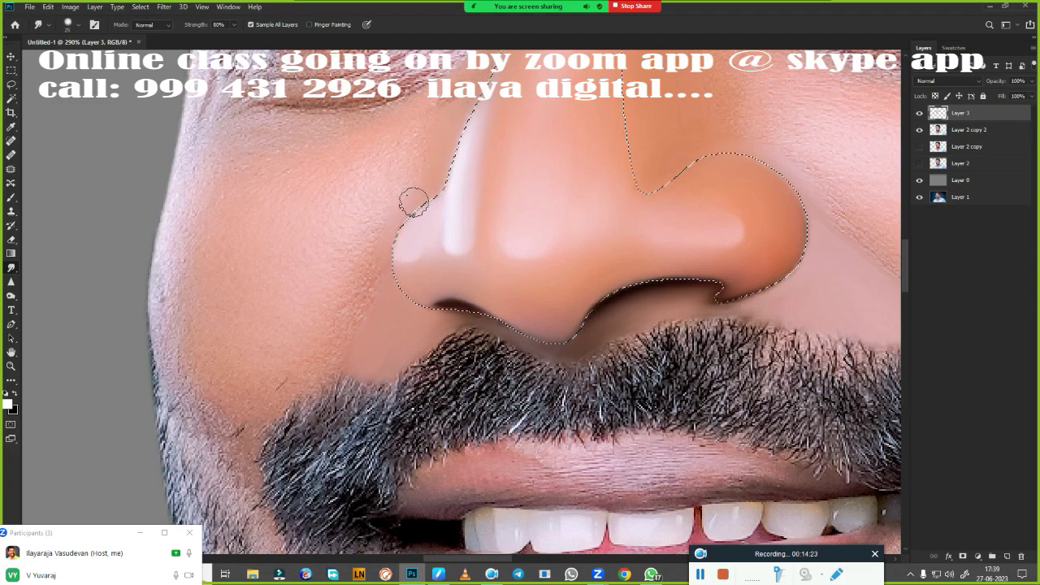
Smudge the left temple hairline and the brow area above the left eye into lighter skin
scroll(418, 207, "up", 5)
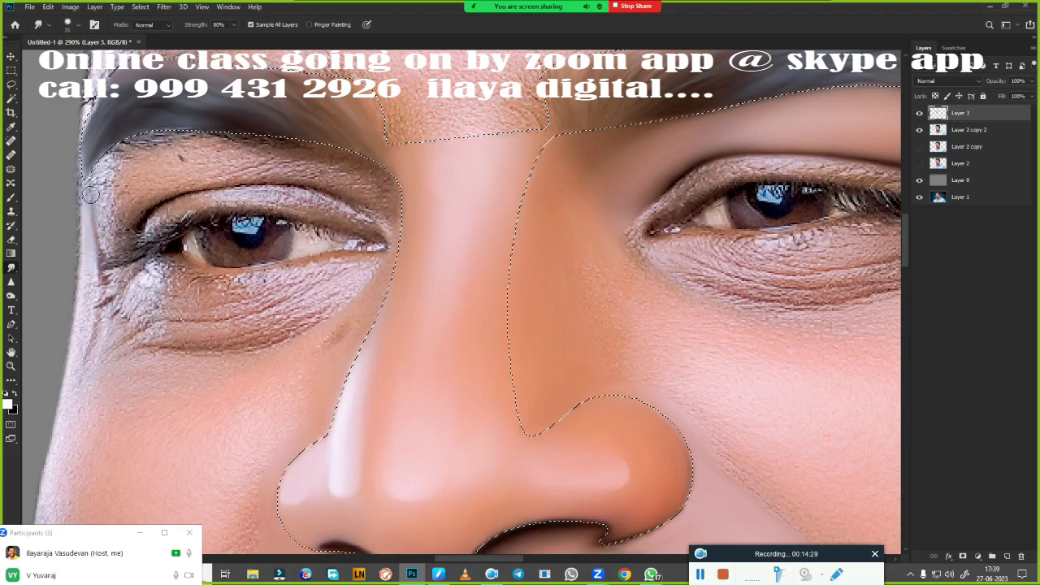
left_click_drag(100, 235, 97, 172)
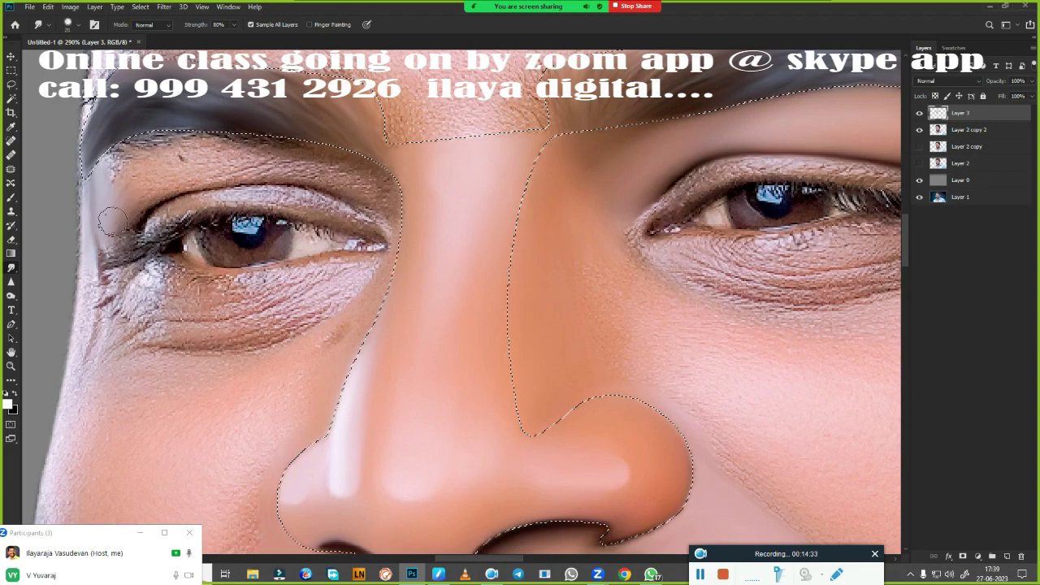
mouse_move(111, 217)
left_mouse_down()
mouse_move(163, 176)
mouse_move(109, 166)
left_mouse_up()
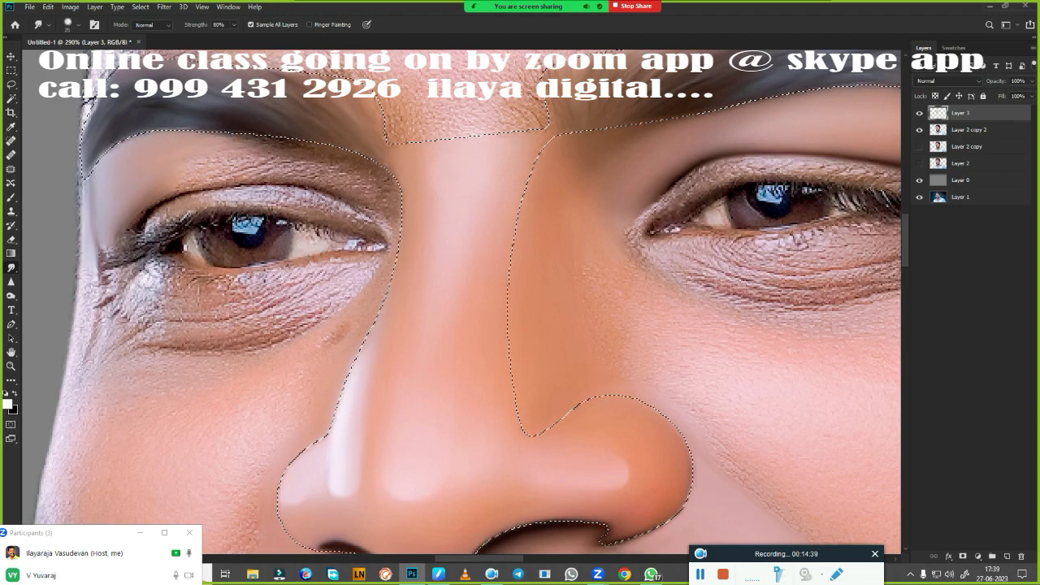
left_click_drag(168, 179, 133, 201)
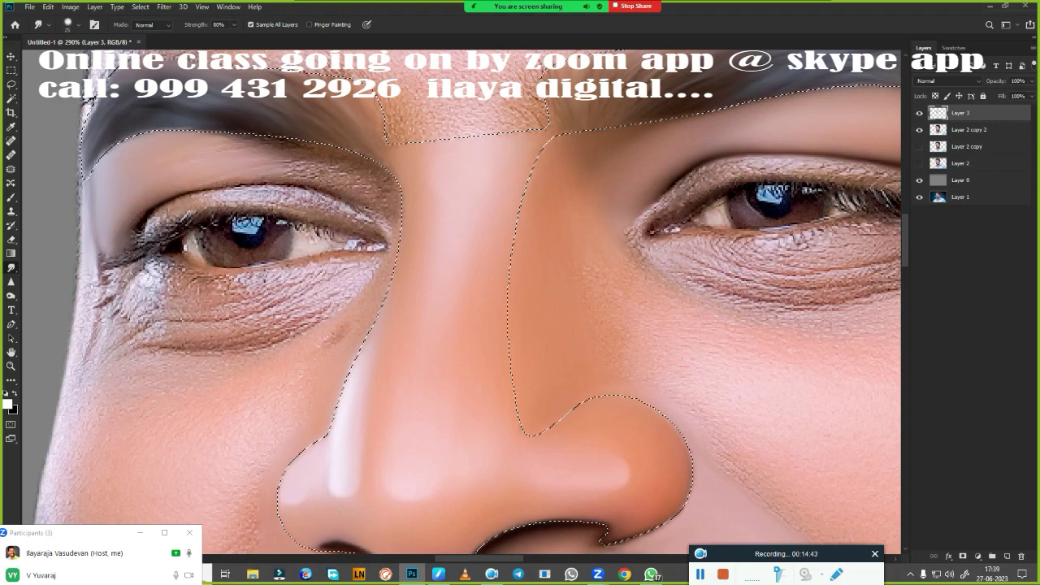
left_click_drag(213, 144, 355, 156)
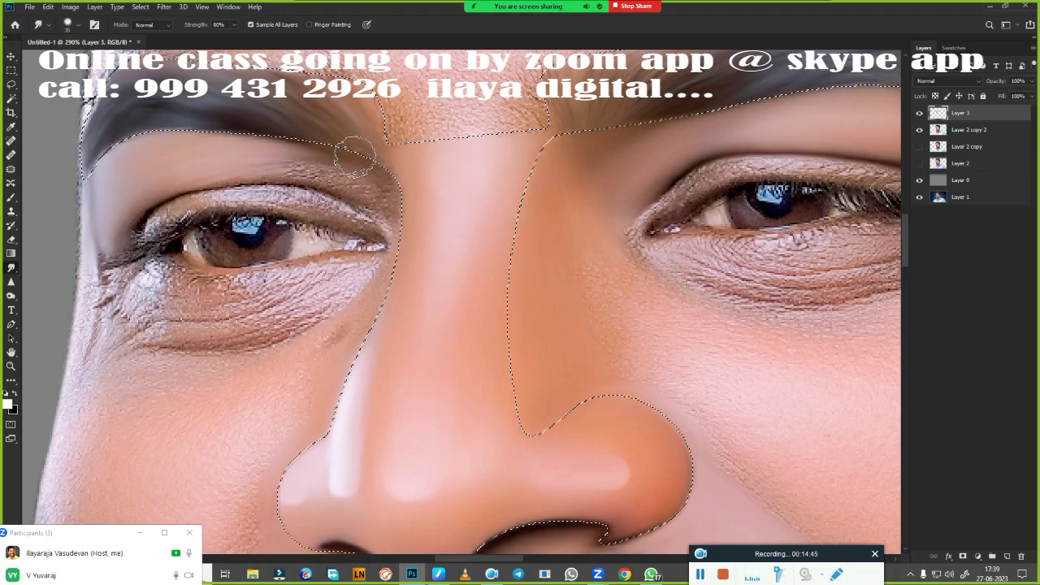
Check the brush settings and smudge away the wrinkle below the left eye
right_click(307, 177)
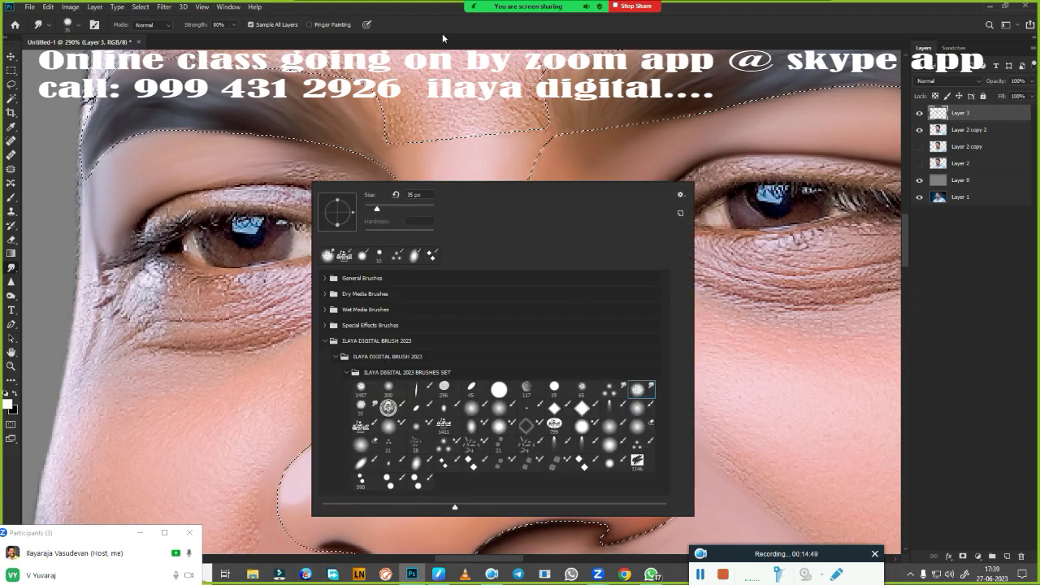
left_click(443, 35)
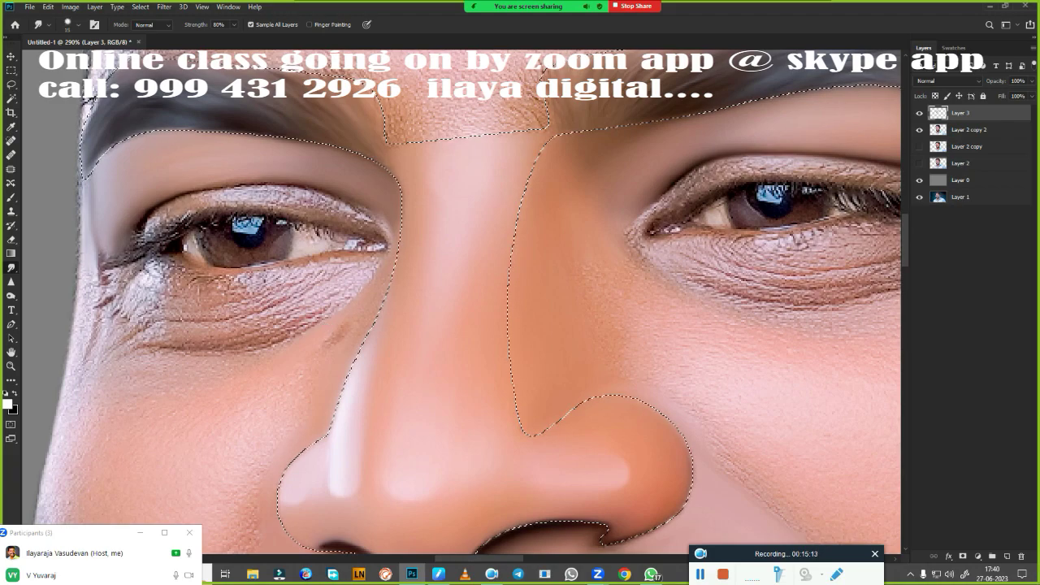
left_click_drag(318, 359, 341, 329)
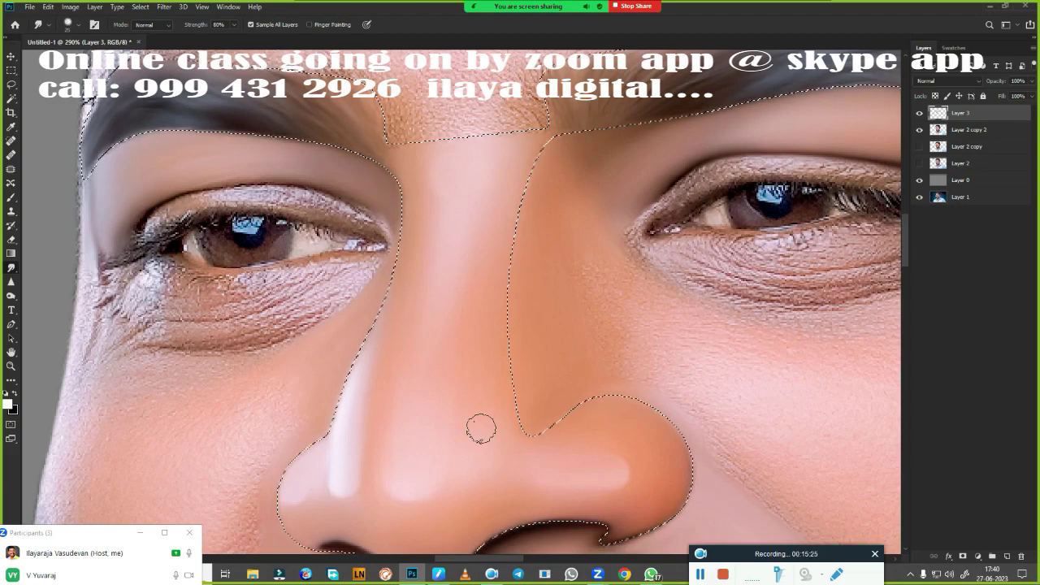
Smudge stray hairs at the eyebrow tips, top edge, inner brow and tail into the skin
left_click_drag(411, 360, 490, 476)
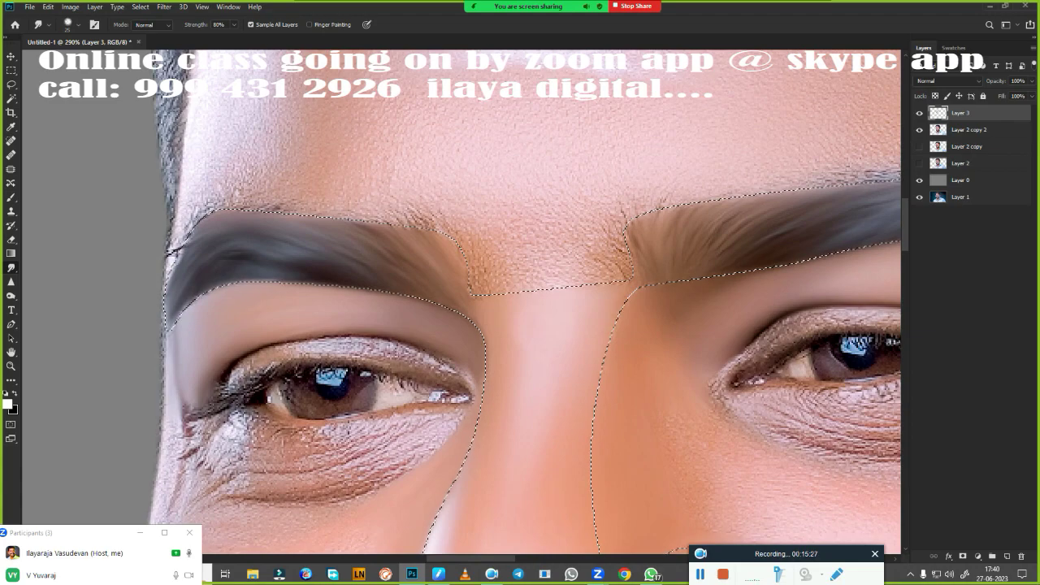
mouse_move(200, 199)
left_mouse_down()
mouse_move(181, 253)
mouse_move(214, 213)
left_mouse_up()
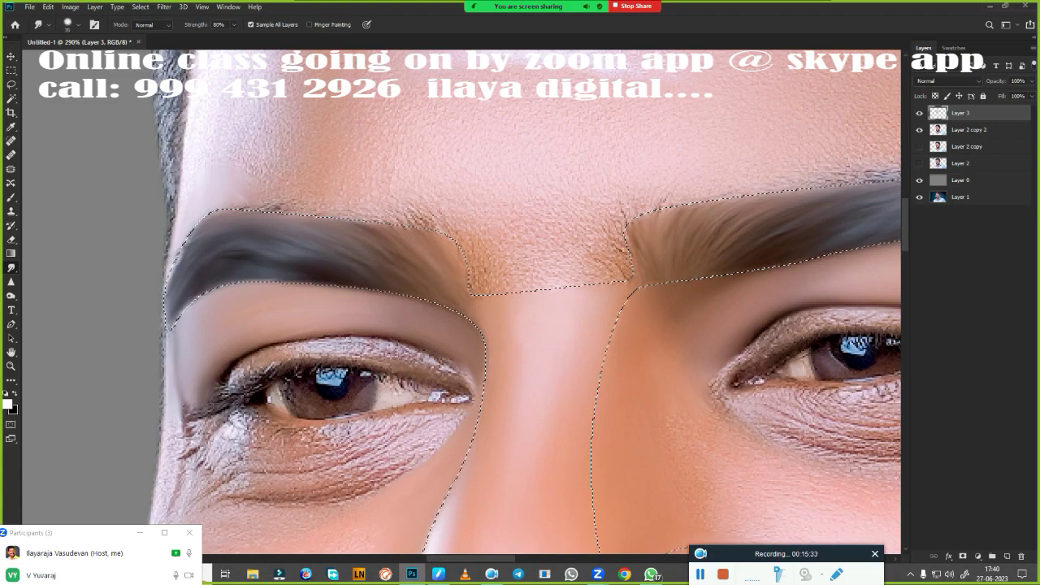
mouse_move(480, 237)
left_mouse_down()
mouse_move(480, 260)
mouse_move(465, 229)
mouse_move(251, 200)
mouse_move(376, 220)
left_mouse_up()
mouse_move(286, 213)
left_mouse_down()
mouse_move(304, 213)
mouse_move(241, 190)
mouse_move(311, 199)
mouse_move(433, 241)
mouse_move(395, 225)
mouse_move(454, 255)
left_mouse_up()
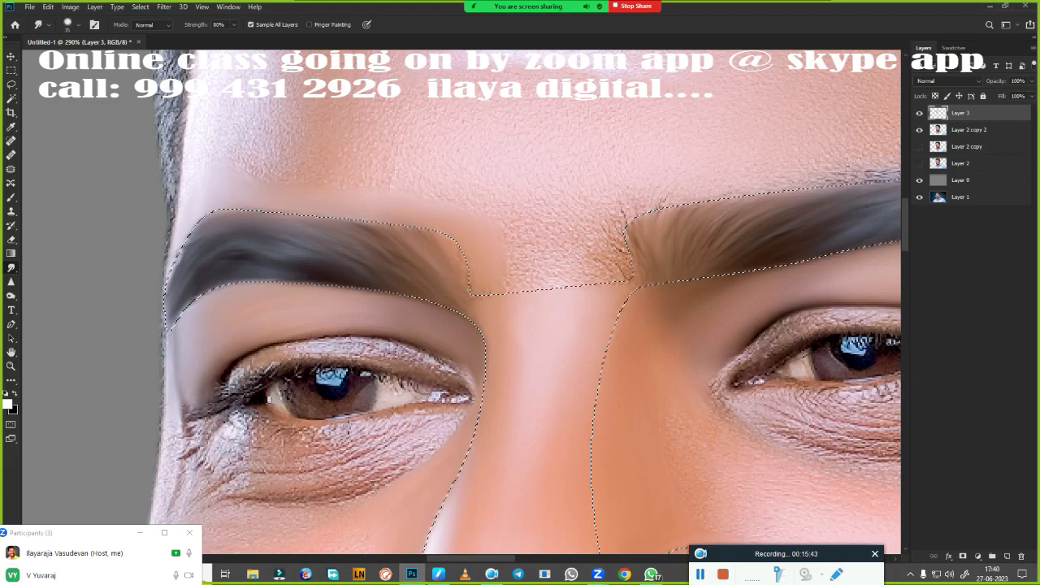
left_click_drag(582, 325, 360, 325)
mouse_move(384, 227)
left_mouse_down()
mouse_move(389, 258)
mouse_move(407, 276)
mouse_move(398, 251)
mouse_move(429, 202)
mouse_move(492, 181)
mouse_move(642, 169)
mouse_move(358, 213)
left_mouse_up()
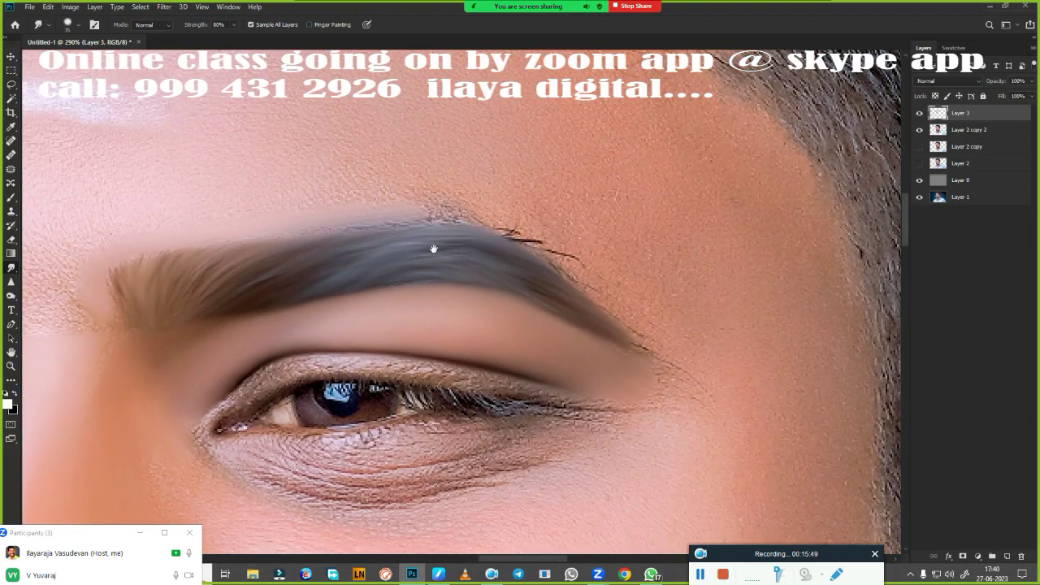
mouse_move(650, 317)
left_mouse_down()
mouse_move(592, 294)
mouse_move(629, 337)
mouse_move(601, 289)
mouse_move(491, 211)
mouse_move(374, 195)
mouse_move(301, 218)
mouse_move(404, 221)
left_mouse_up()
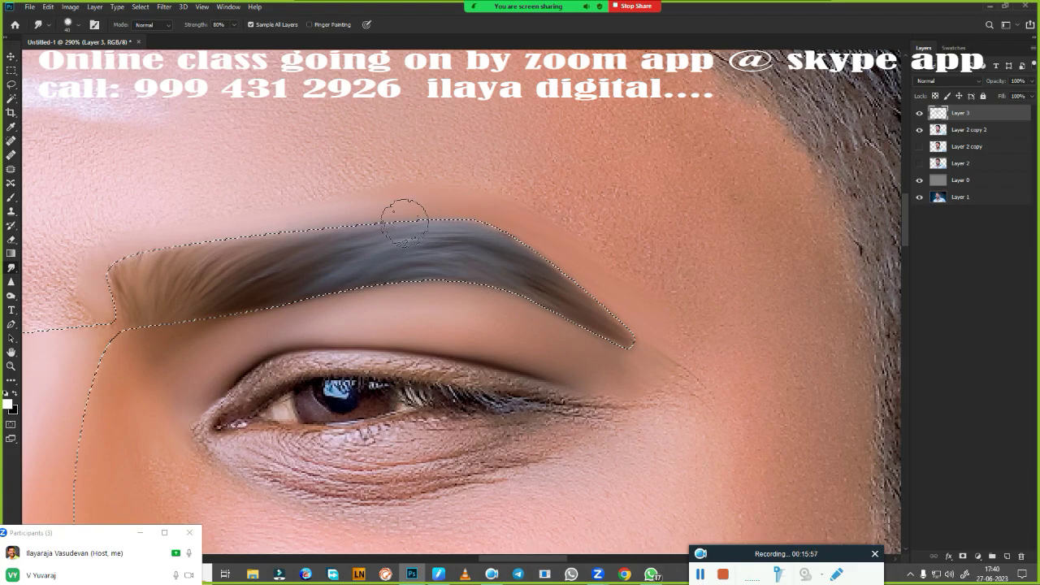
scroll(375, 214, "down", 3)
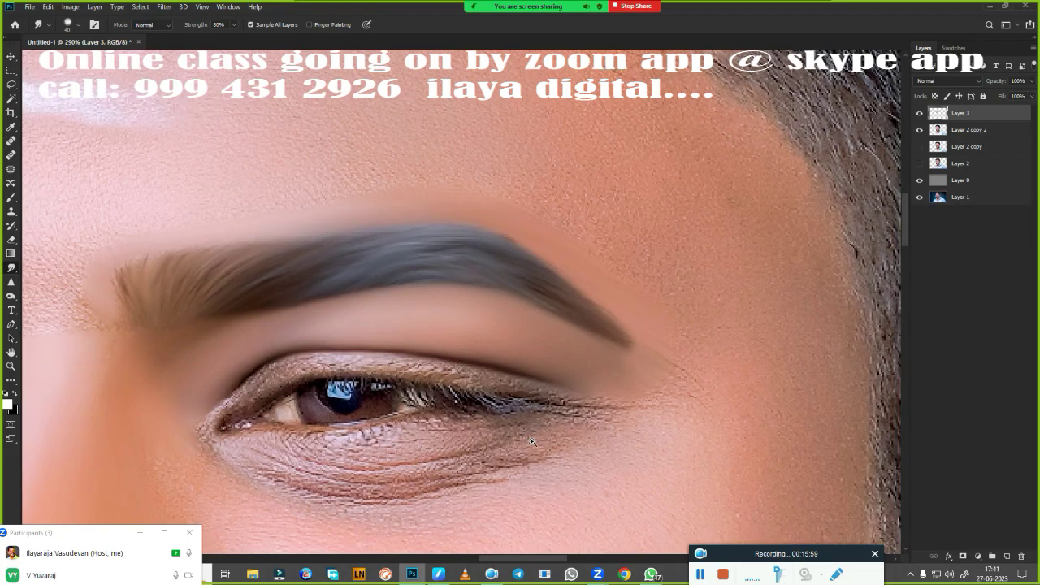
left_click_drag(375, 295, 376, 214)
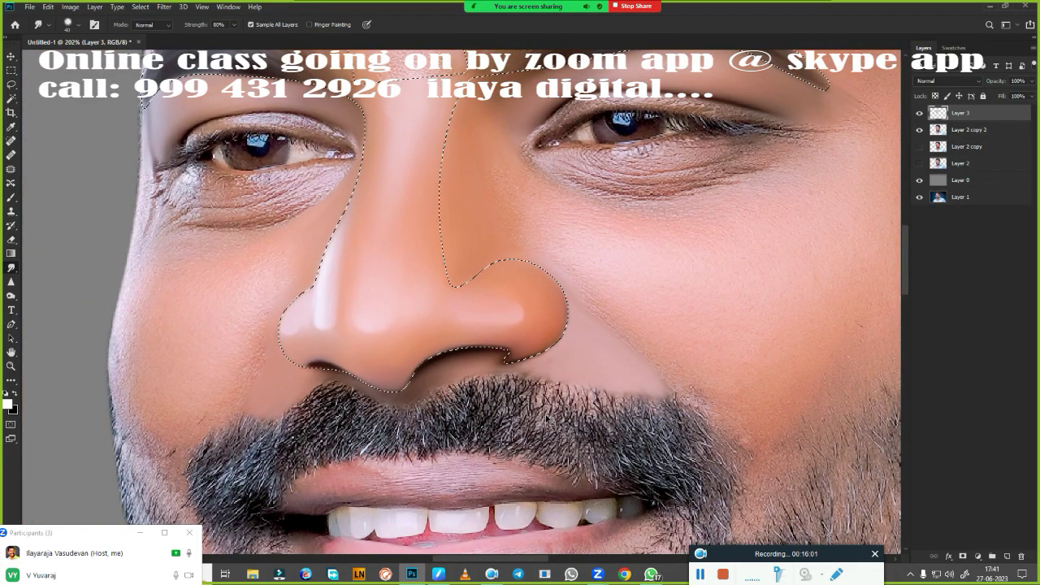
Deselect, toggle Layer 2 copy 2 to inspect the cut-out, and zoom onto the moustache
key("ctrl+d")
left_click_drag(546, 418, 528, 420)
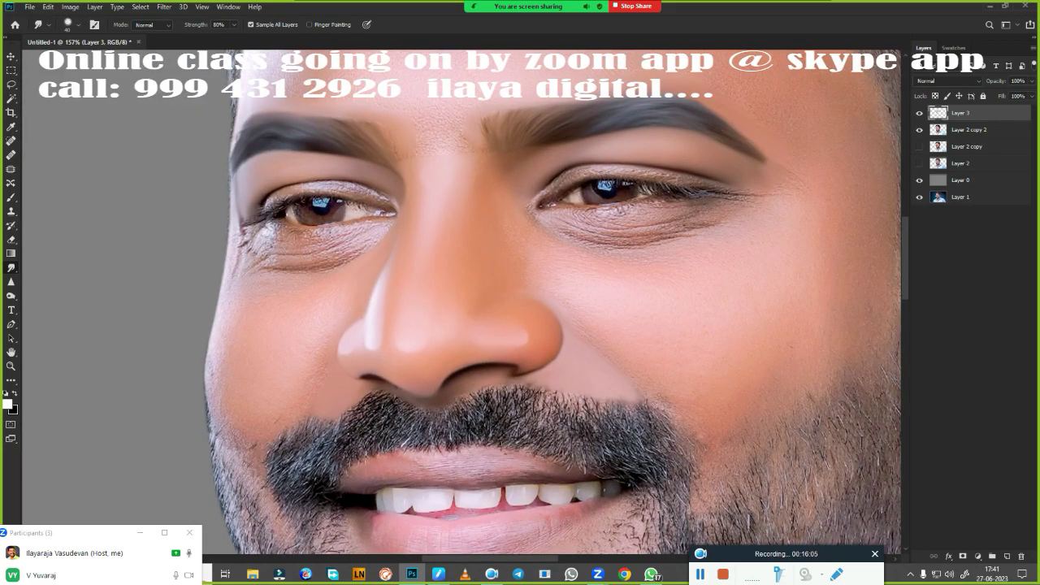
left_click(919, 130)
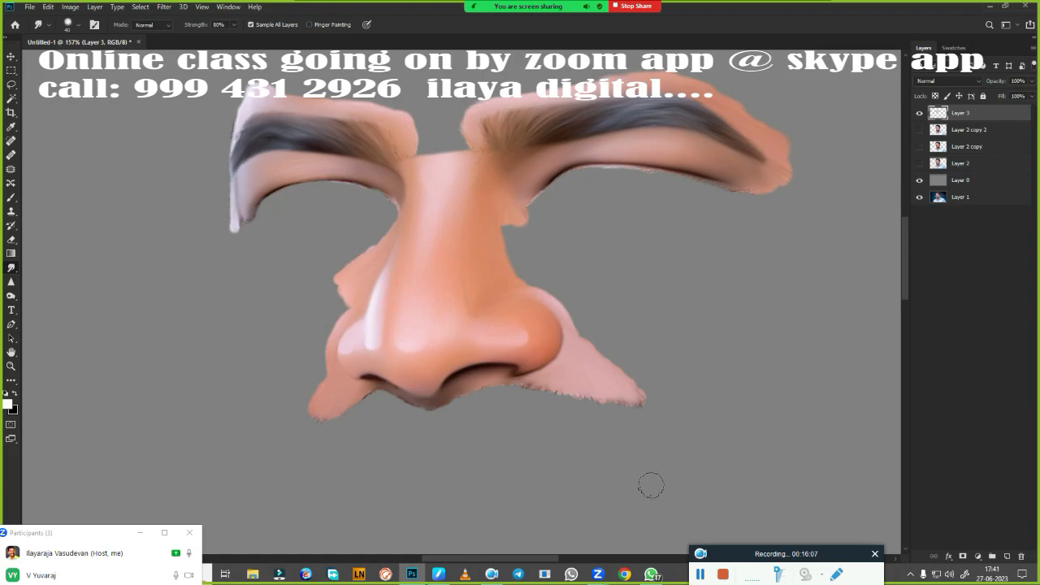
left_click(919, 129)
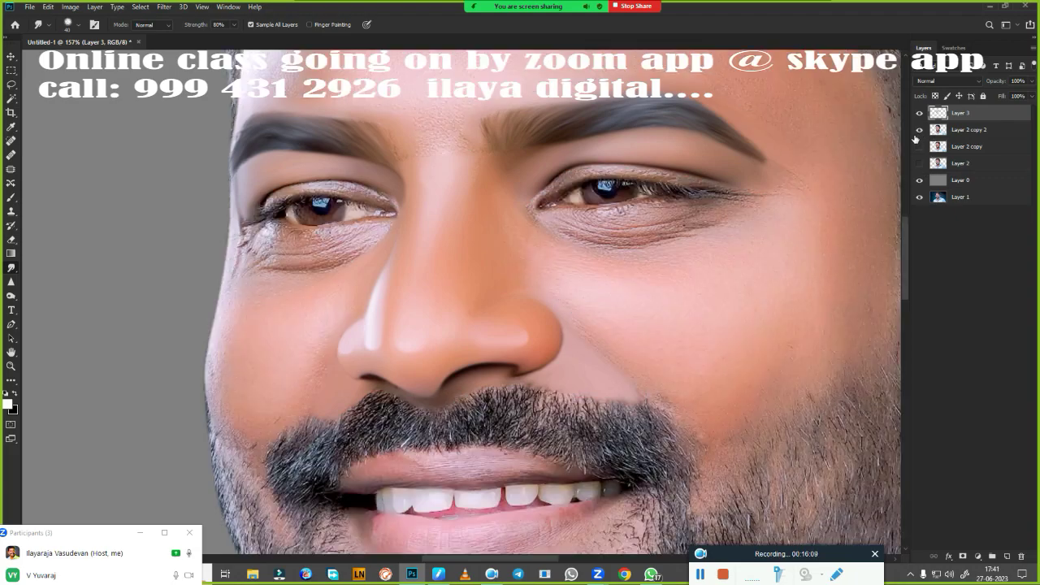
left_click_drag(433, 351, 485, 360)
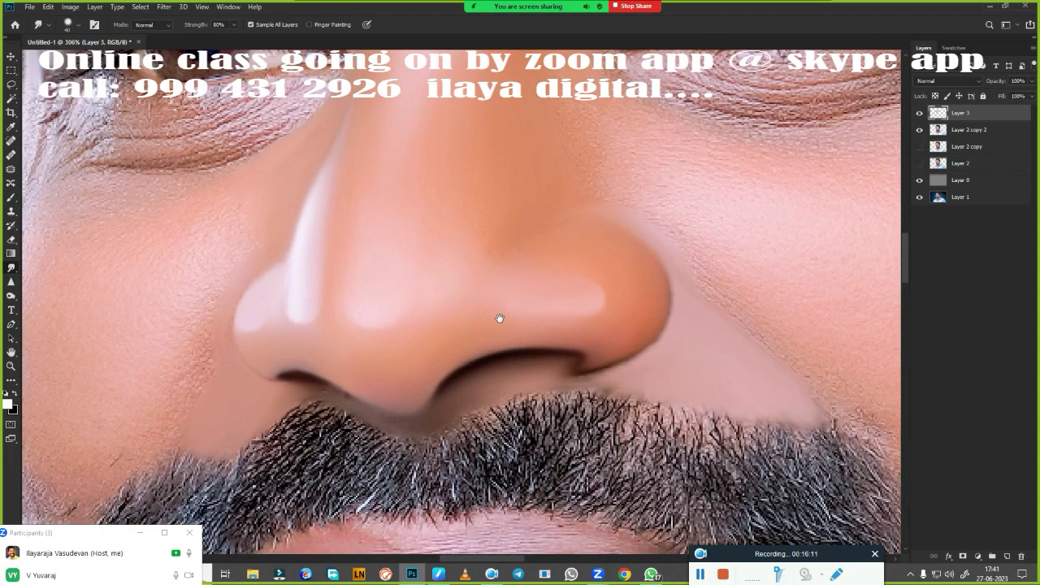
left_click_drag(499, 318, 461, 259)
scroll(461, 258, "down", 5)
scroll(461, 258, "up", 1)
scroll(460, 259, "up", 1)
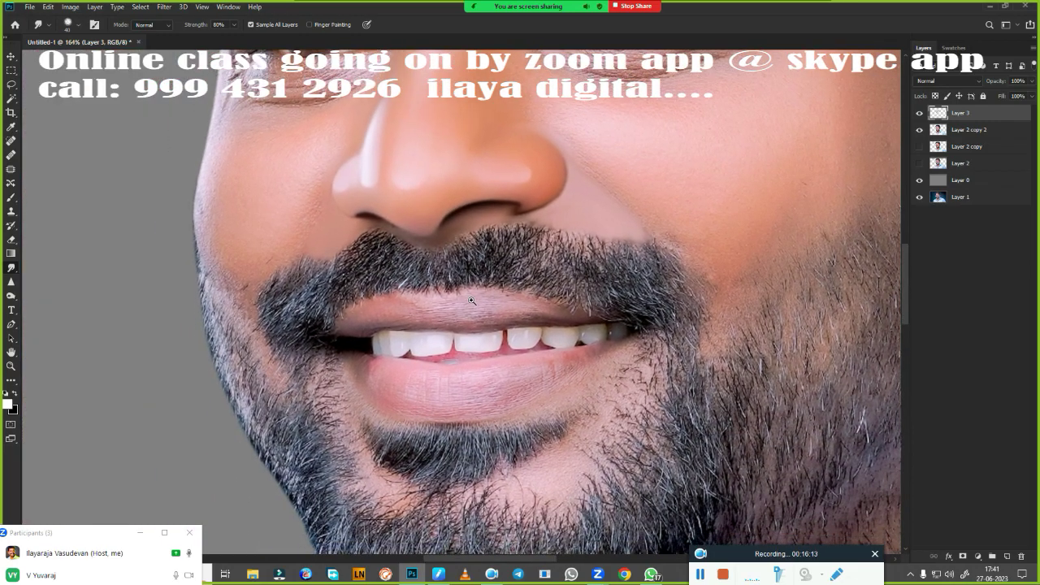
scroll(460, 258, "up", 2)
Smudge the moustache's top edge, then erase the skin spill covering the moustache hair
left_click_drag(581, 234, 635, 245)
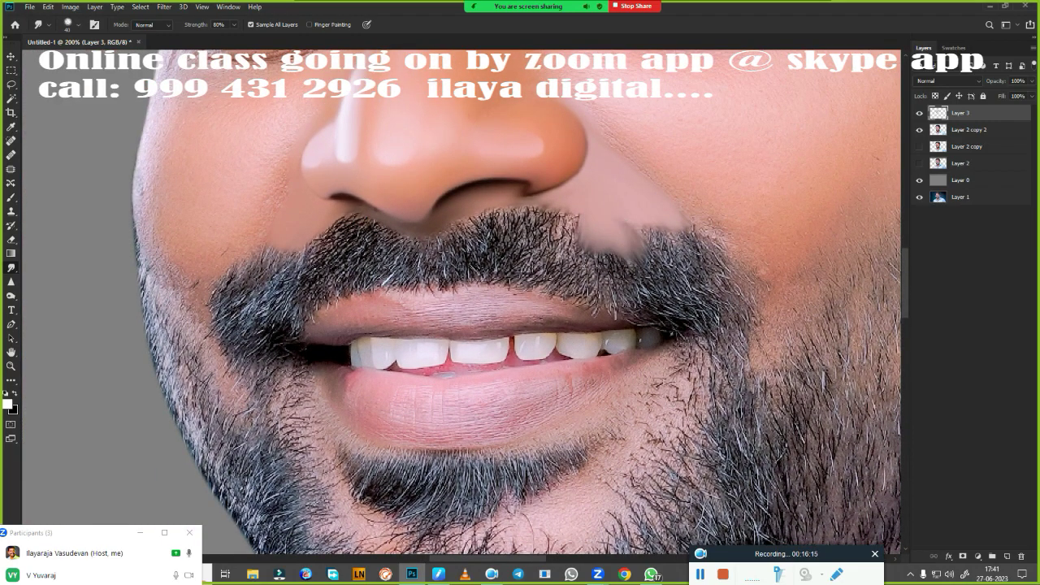
scroll(435, 381, "down", 3)
key("e")
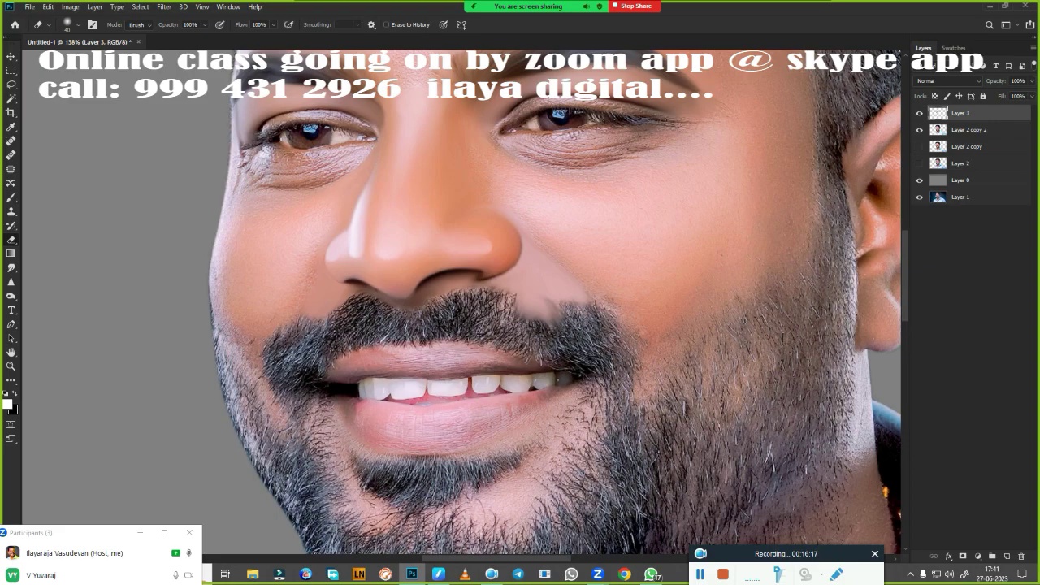
scroll(431, 390, "up", 2)
scroll(430, 390, "up", 1)
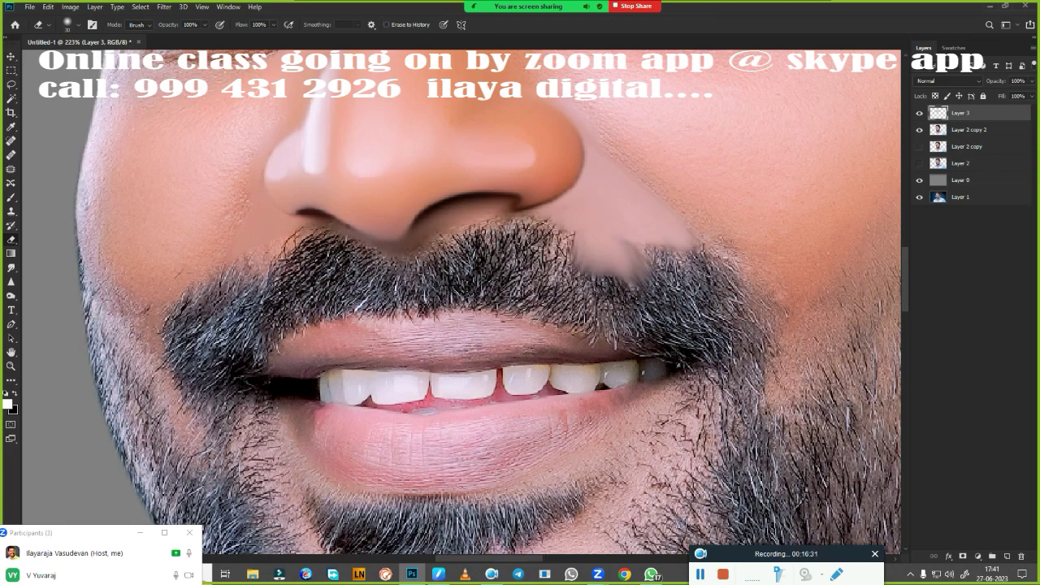
mouse_move(581, 244)
left_mouse_down()
mouse_move(670, 256)
mouse_move(569, 276)
left_mouse_up()
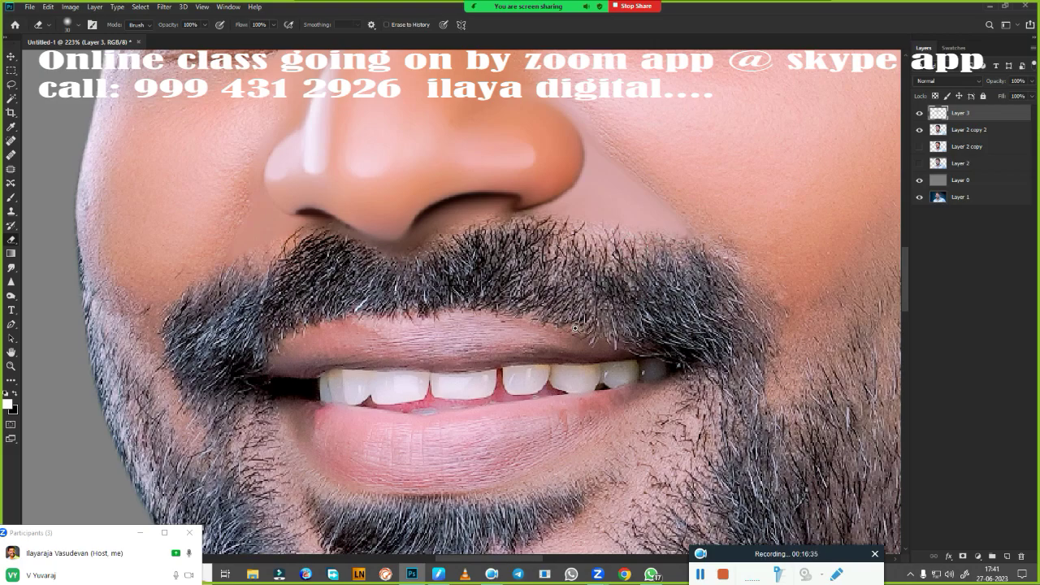
scroll(574, 327, "down", 3)
scroll(561, 365, "down", 2)
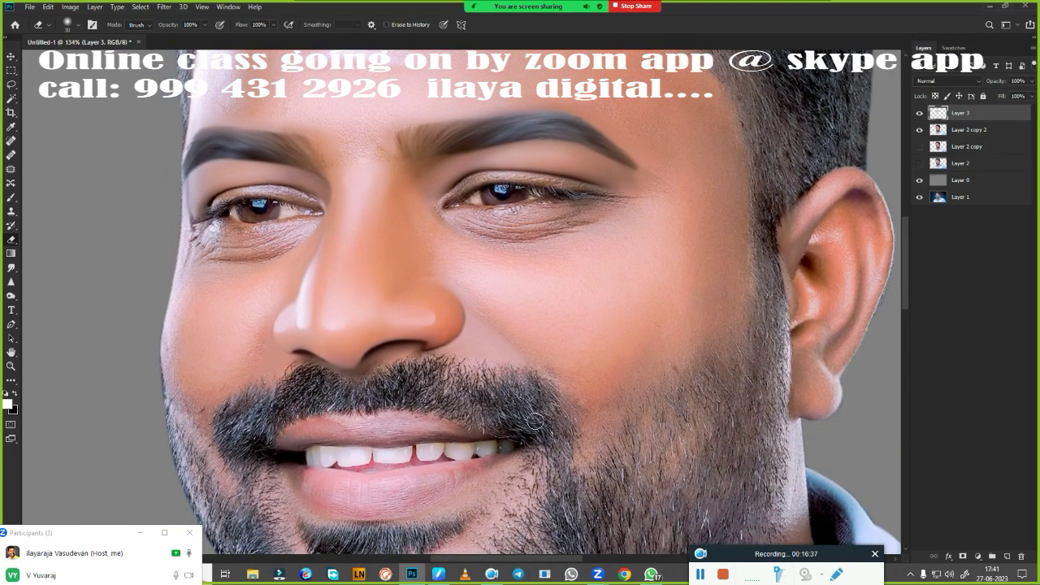
Trace a pen path around the right cheek from the nose, up the outer cheek and under the eye
key("p")
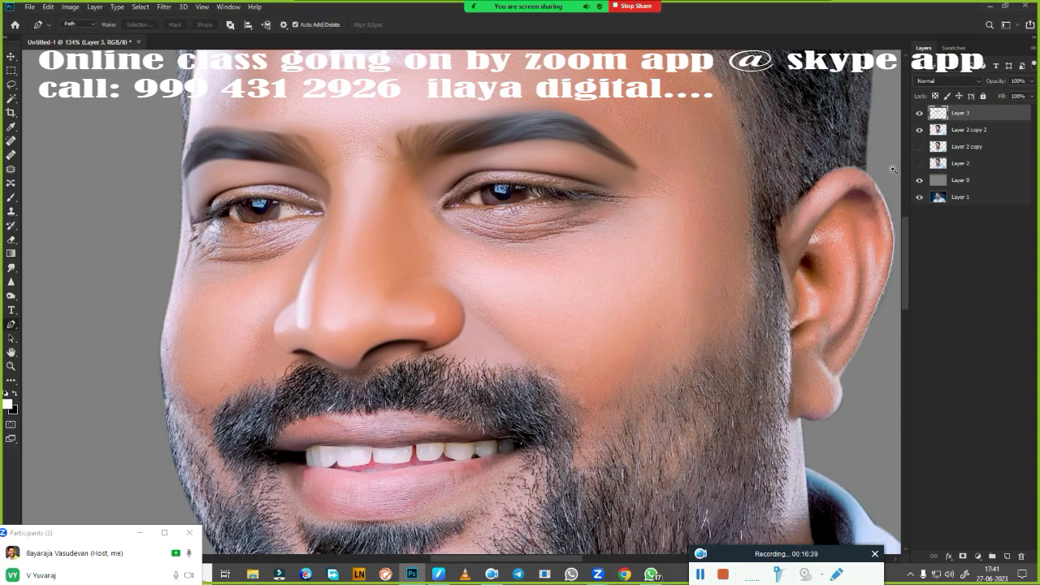
scroll(503, 350, "up", 4)
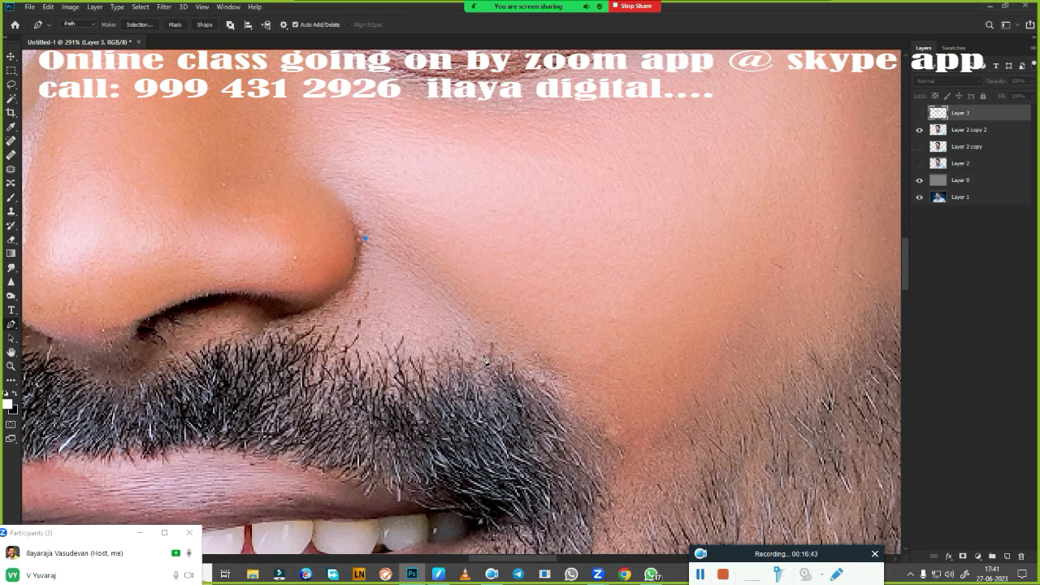
left_click_drag(486, 359, 521, 423)
scroll(571, 428, "down", 3)
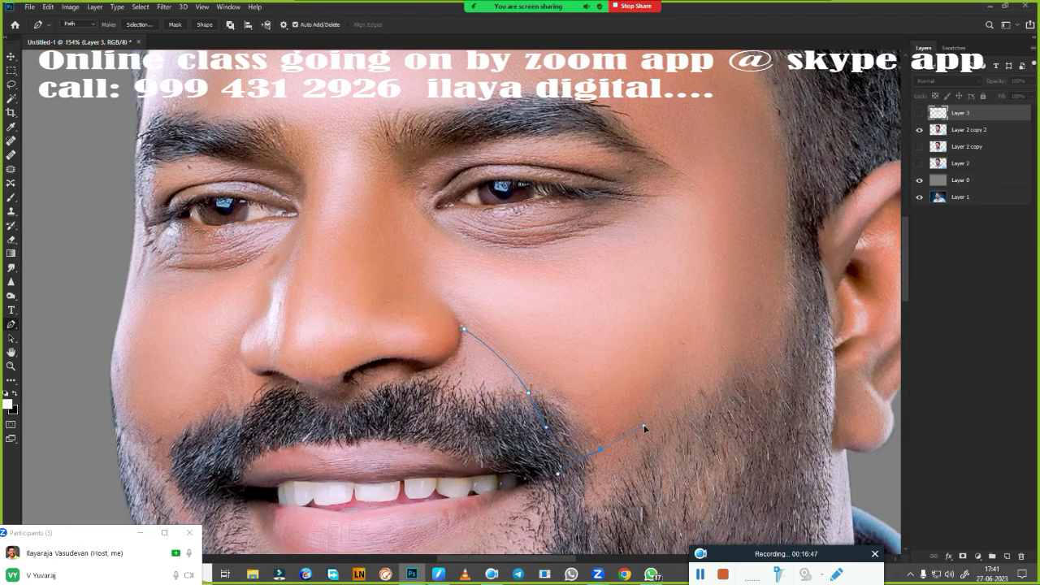
left_click_drag(650, 256, 693, 318)
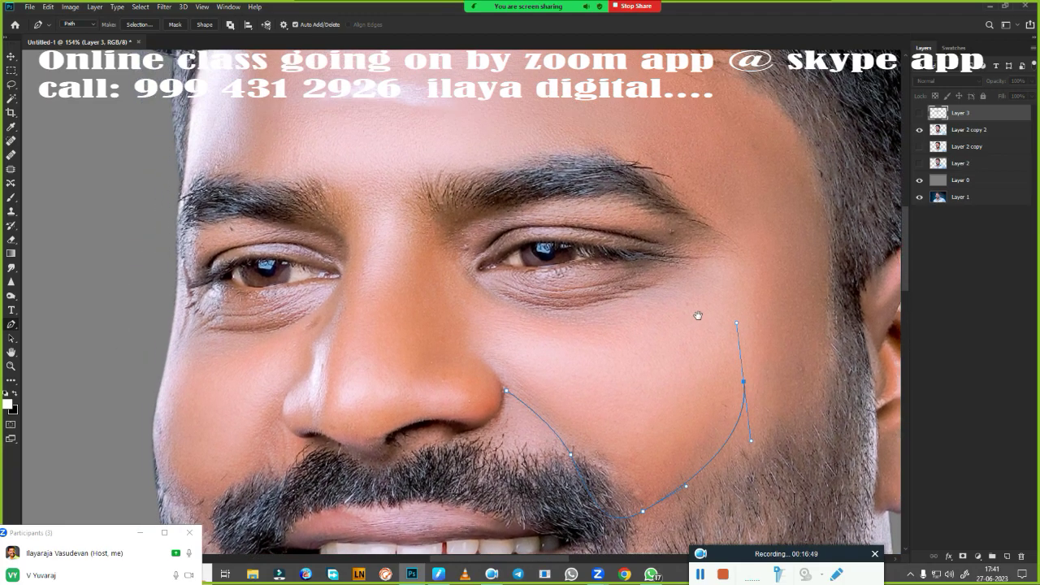
left_click_drag(736, 261, 759, 256)
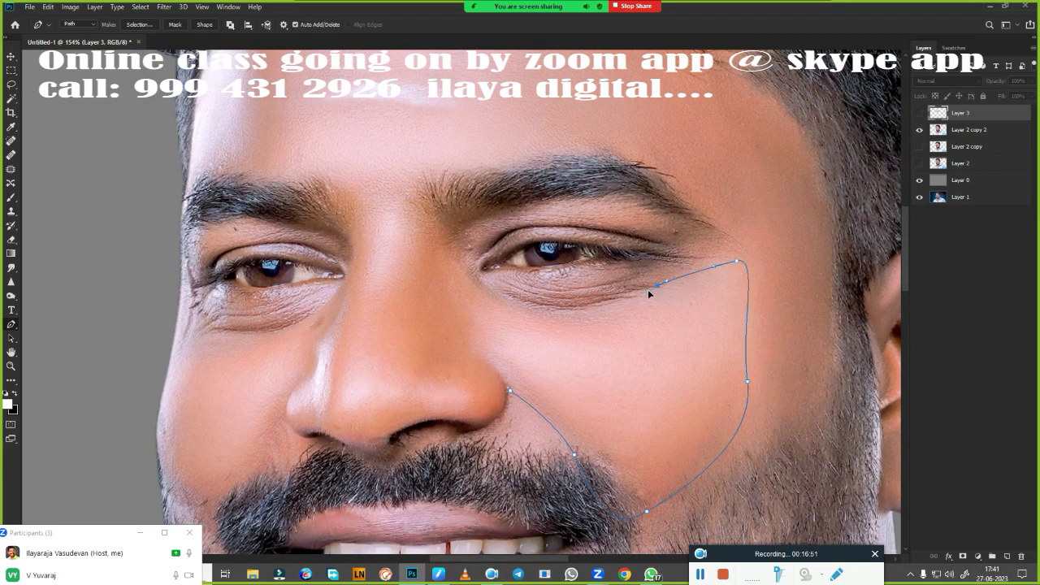
scroll(599, 342, "up", 3)
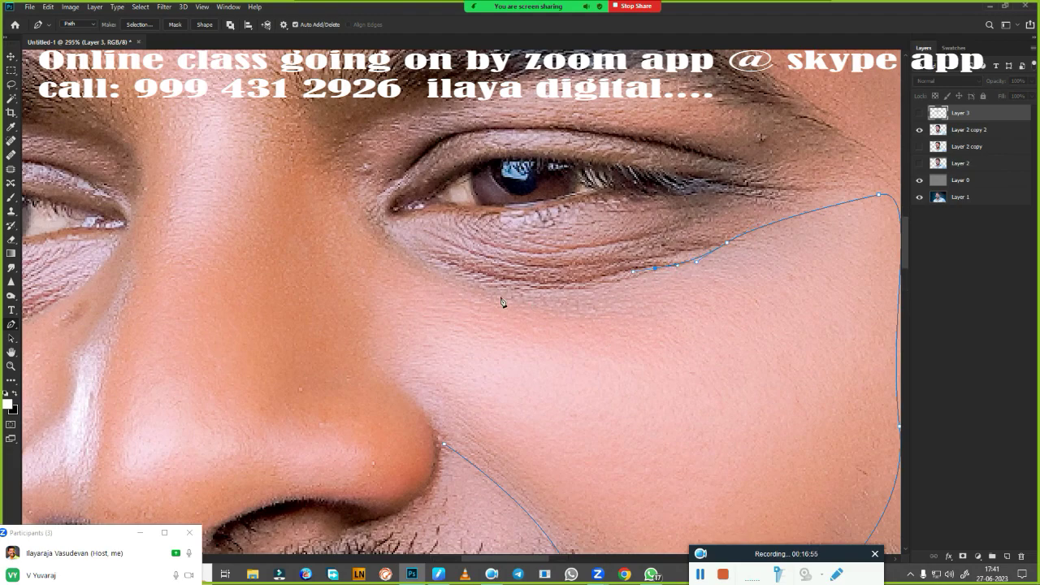
left_click_drag(415, 252, 302, 187)
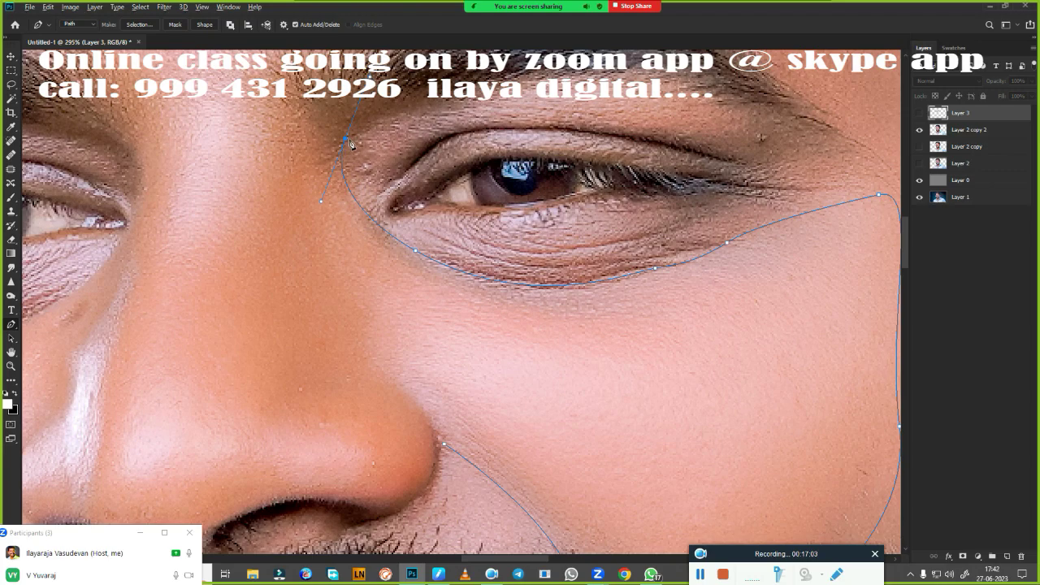
left_click_drag(406, 350, 386, 342)
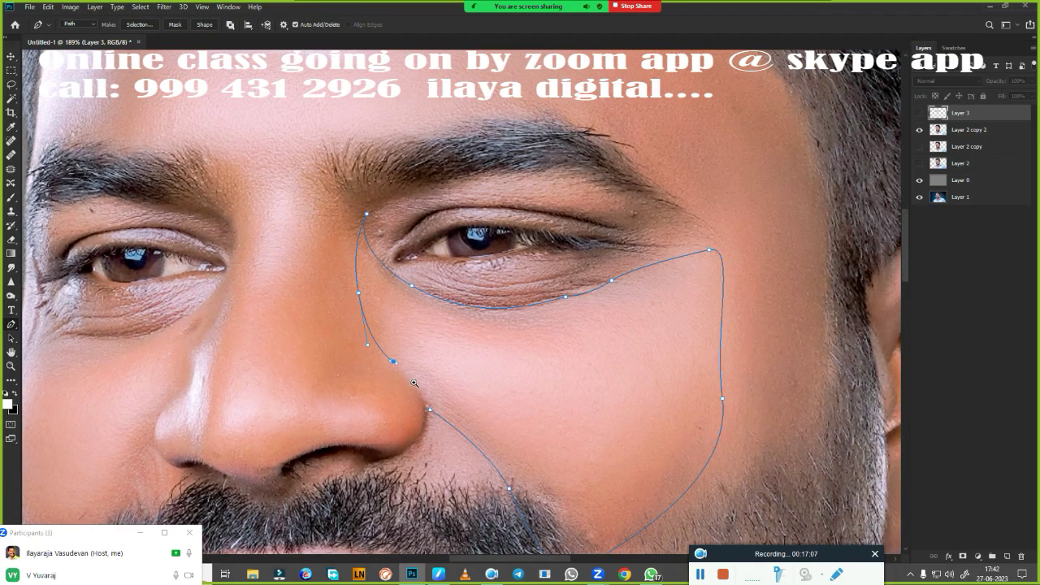
left_click_drag(414, 383, 437, 403)
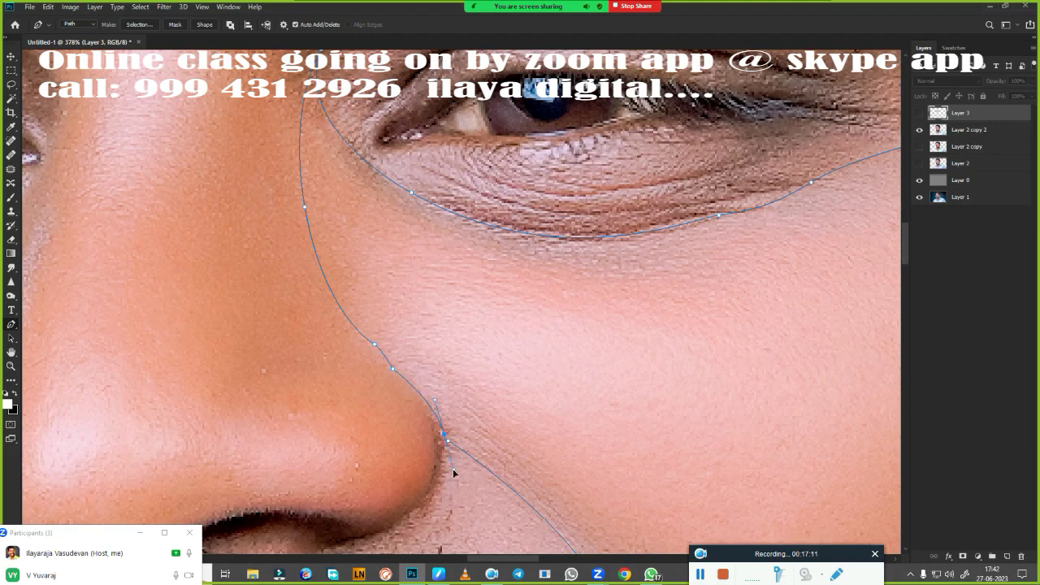
Convert the cheek path to a selection and make Layer 3 visible again
key("ctrl+Return")
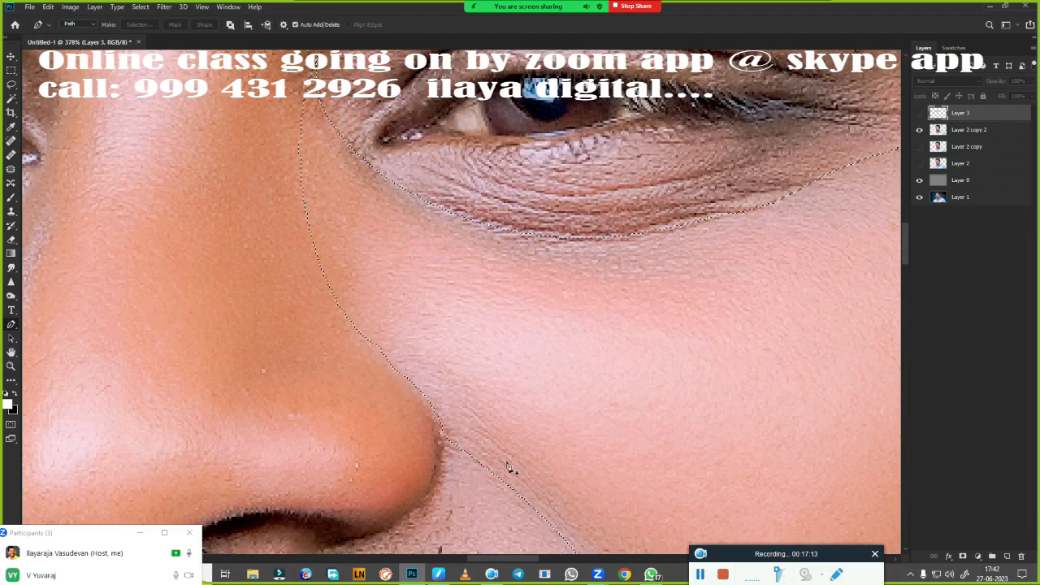
key("ctrl+0")
left_click(920, 113)
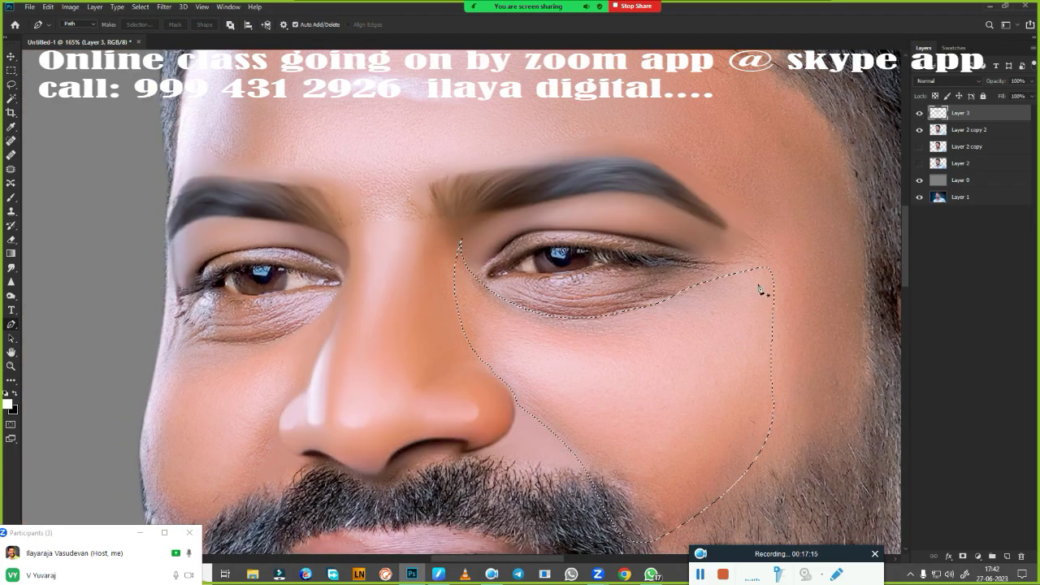
scroll(536, 316, "up", 3)
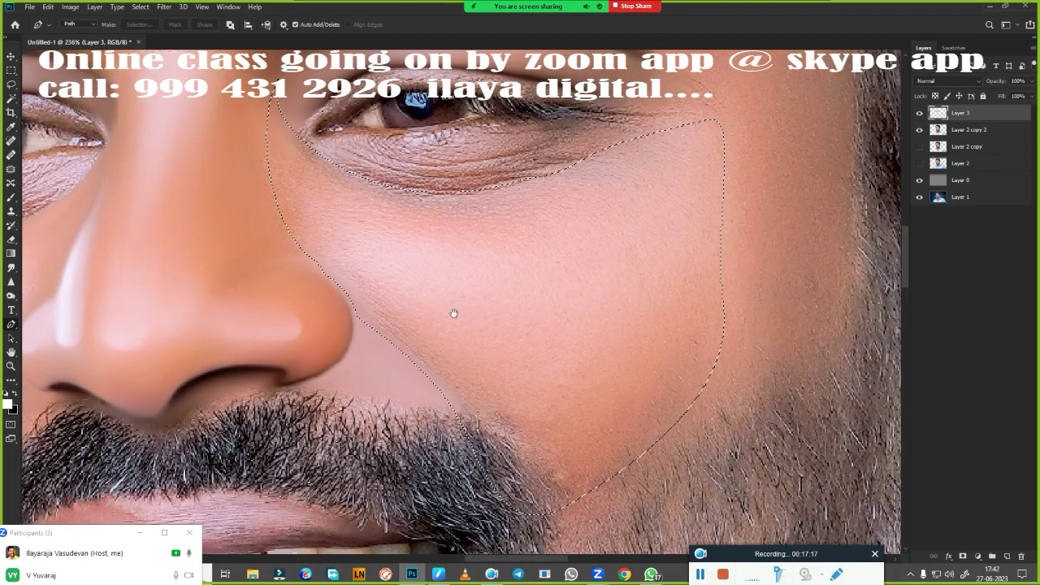
scroll(446, 320, "up", 2)
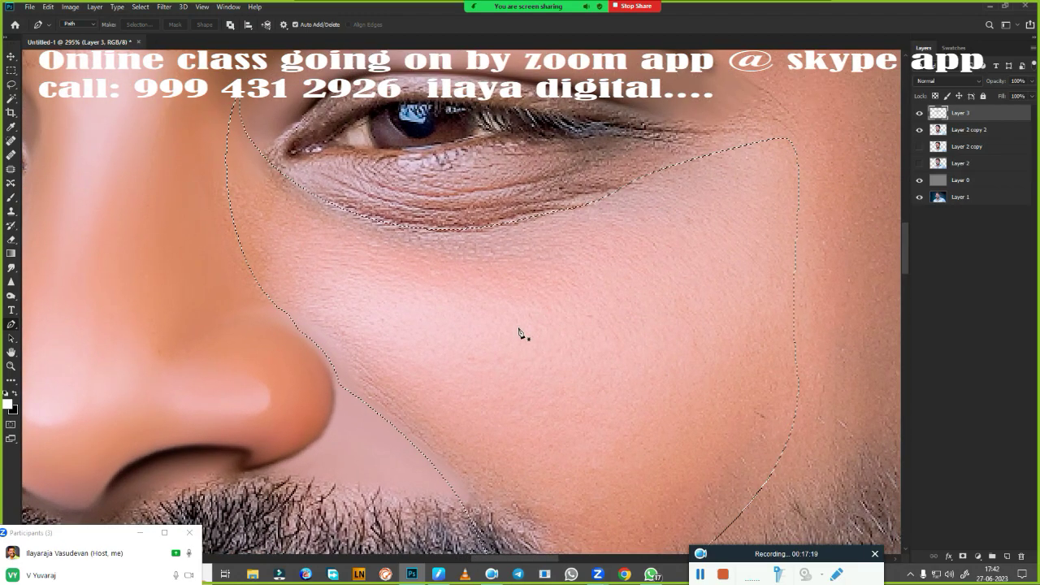
key("shift+F6")
key("Return")
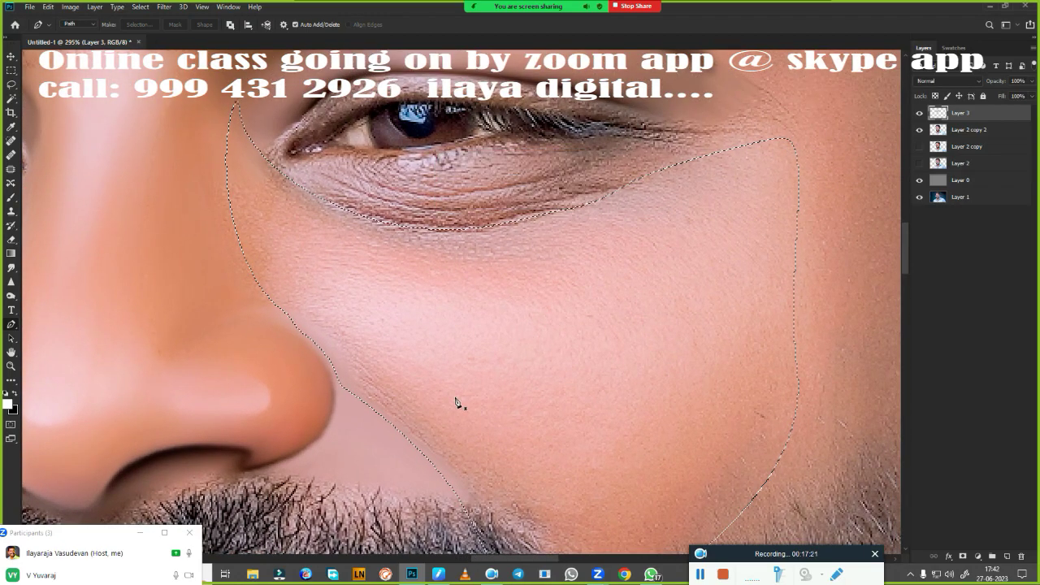
Smudge the cheek skin along the nose edge and feather the selection by 1 pixel
left_click_drag(525, 458, 507, 371)
key("r")
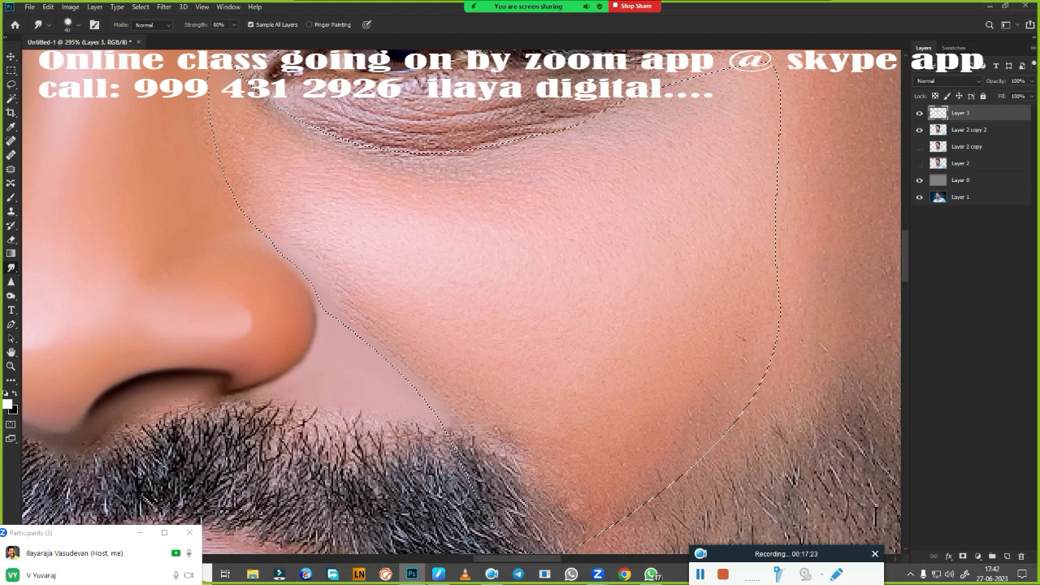
key("e")
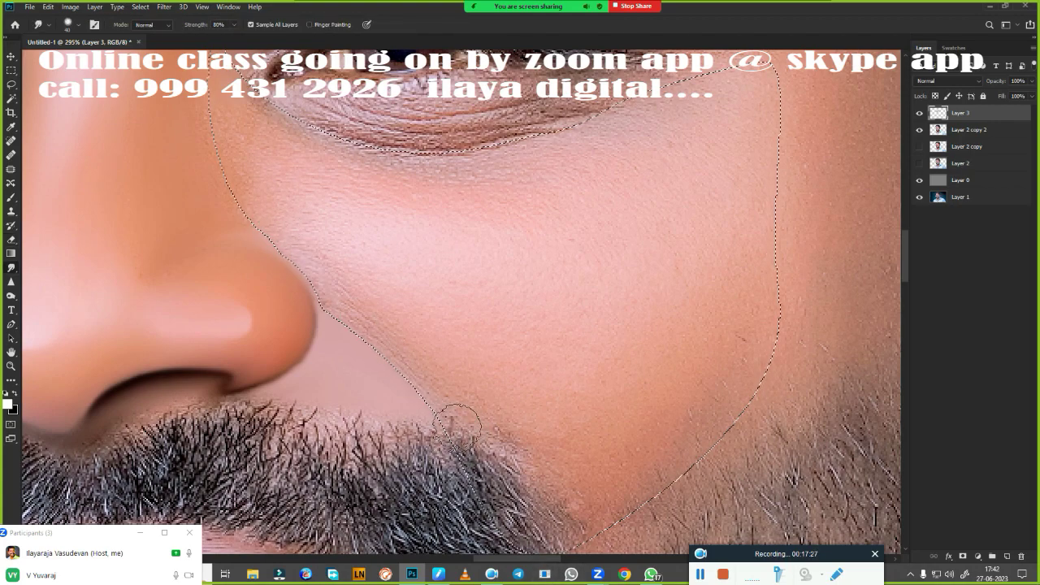
key("ctrl+d")
key("r")
scroll(470, 432, "up", 2)
key("ctrl+shift+d")
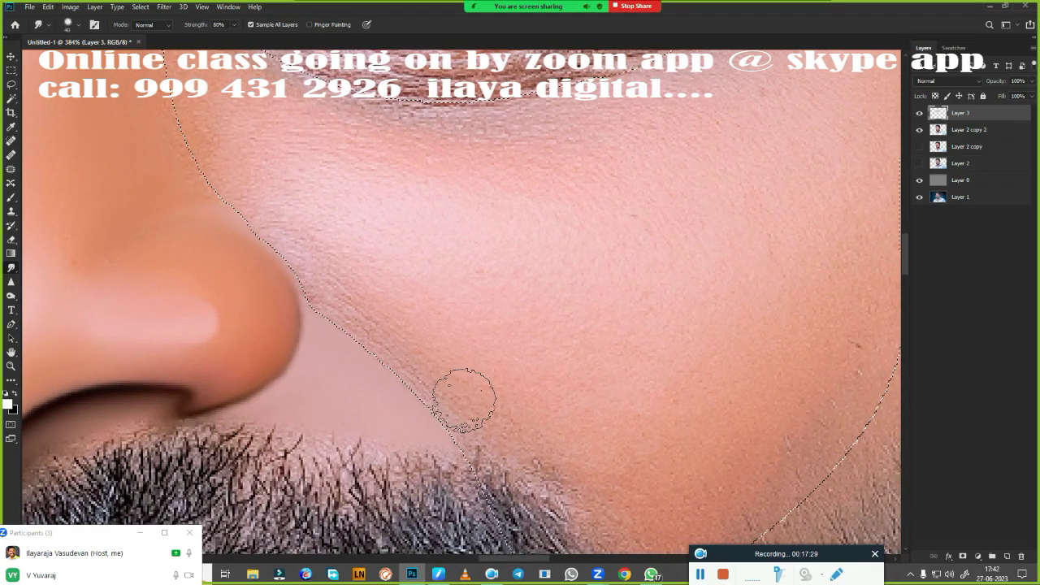
left_click_drag(318, 281, 307, 260)
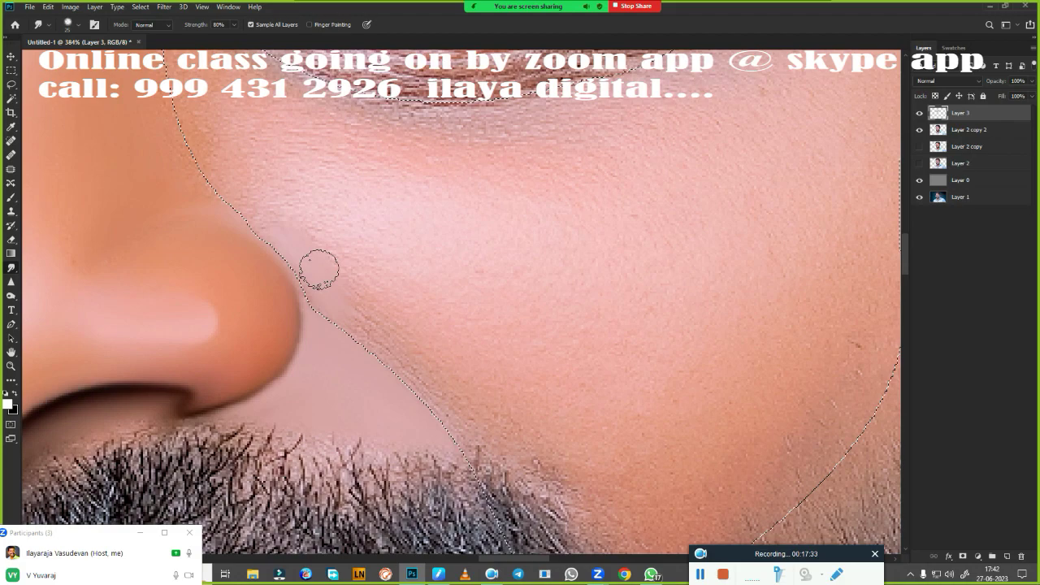
key("shift+F6")
type("1.8")
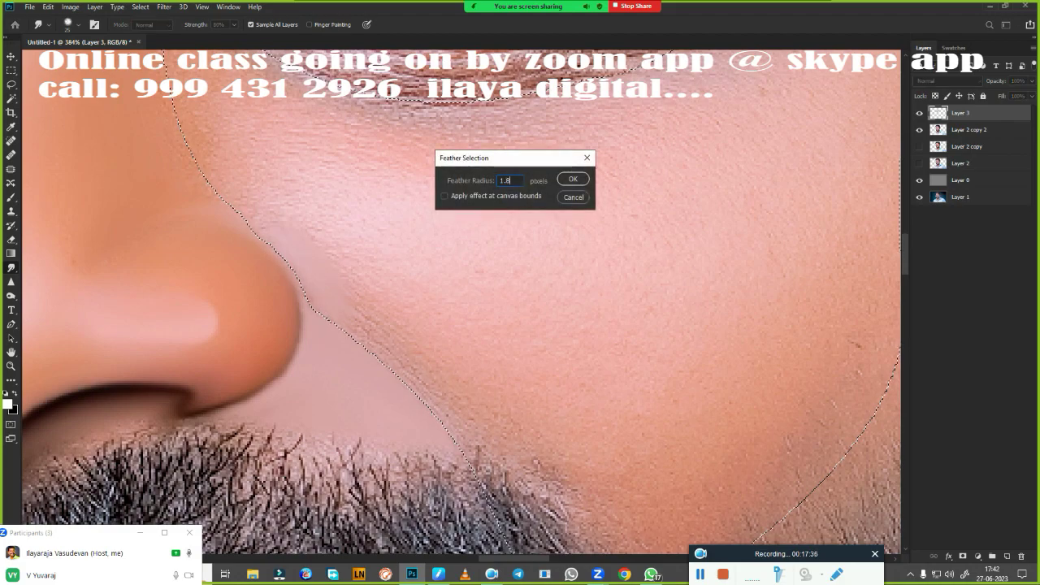
key("Return")
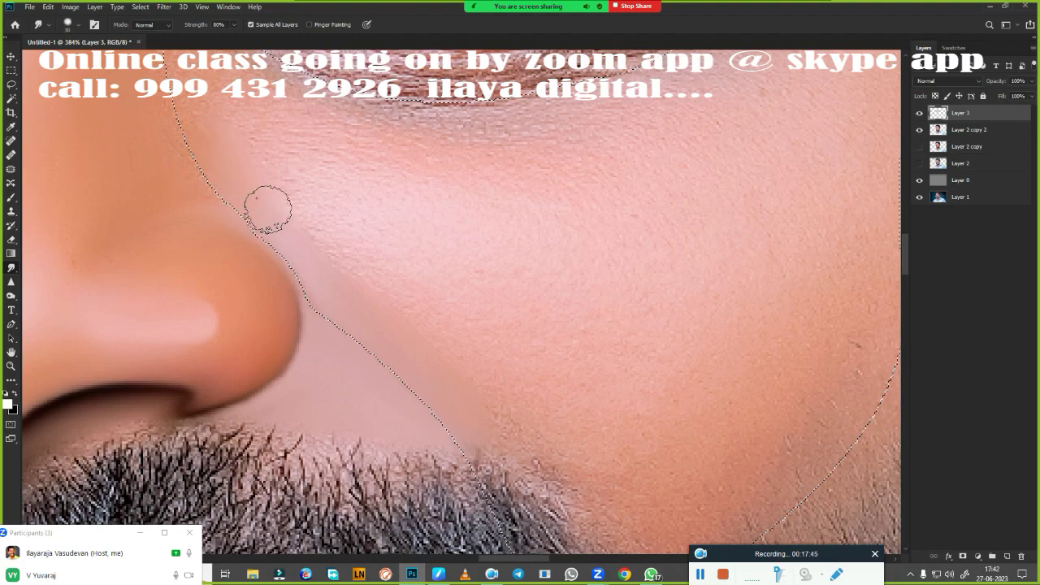
left_click_drag(619, 386, 420, 336)
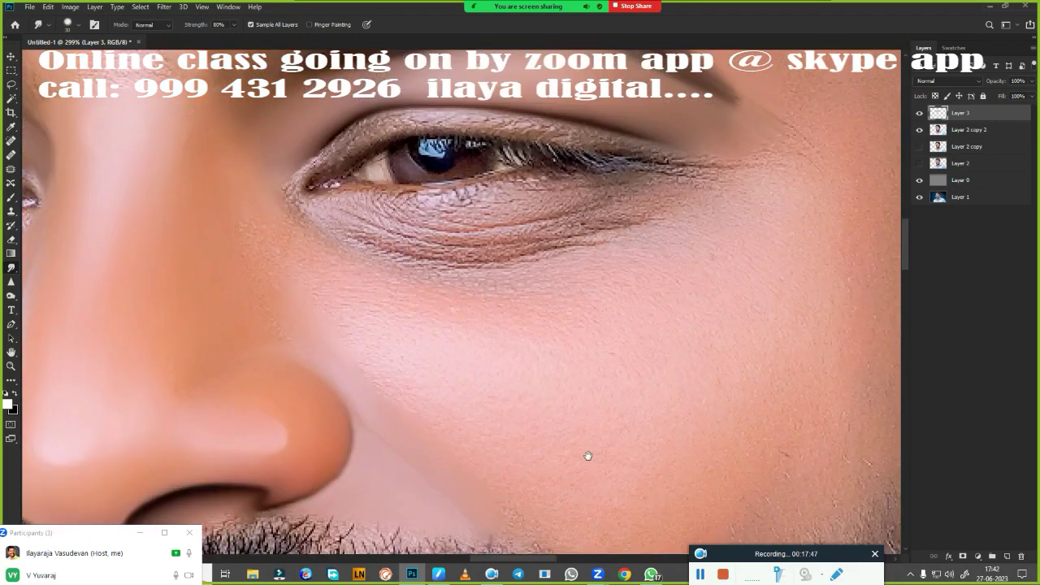
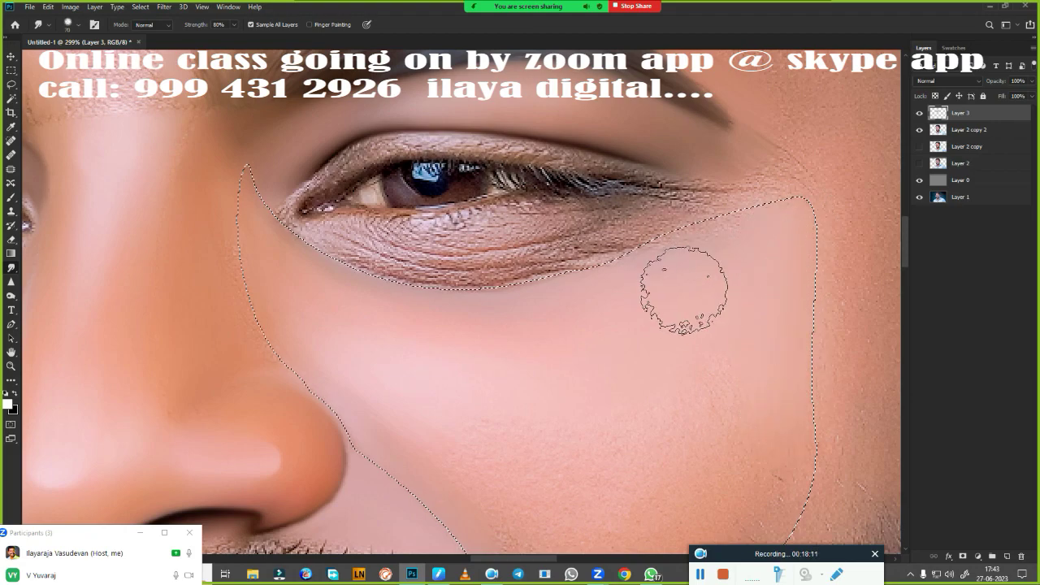
Feather the cheek selection with Shift+F6
scroll(690, 268, "down", 5)
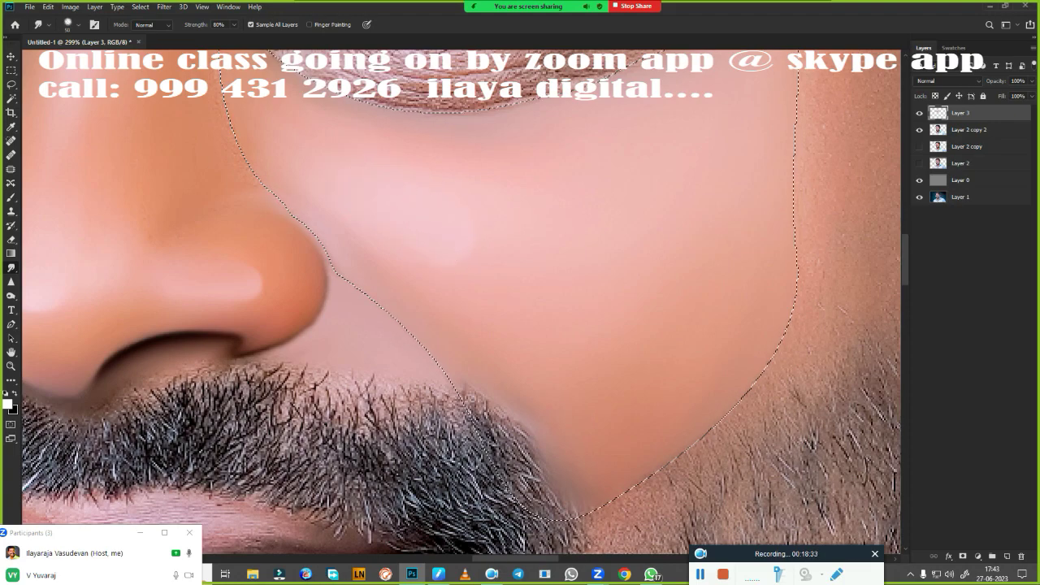
scroll(541, 419, "down", 3)
scroll(541, 418, "up", 2)
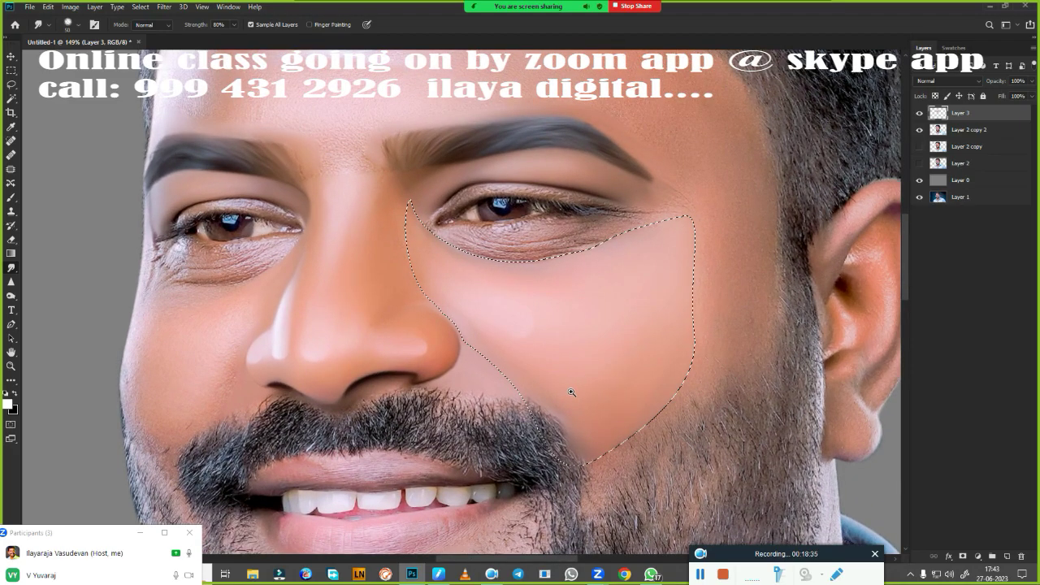
scroll(613, 372, "up", 2)
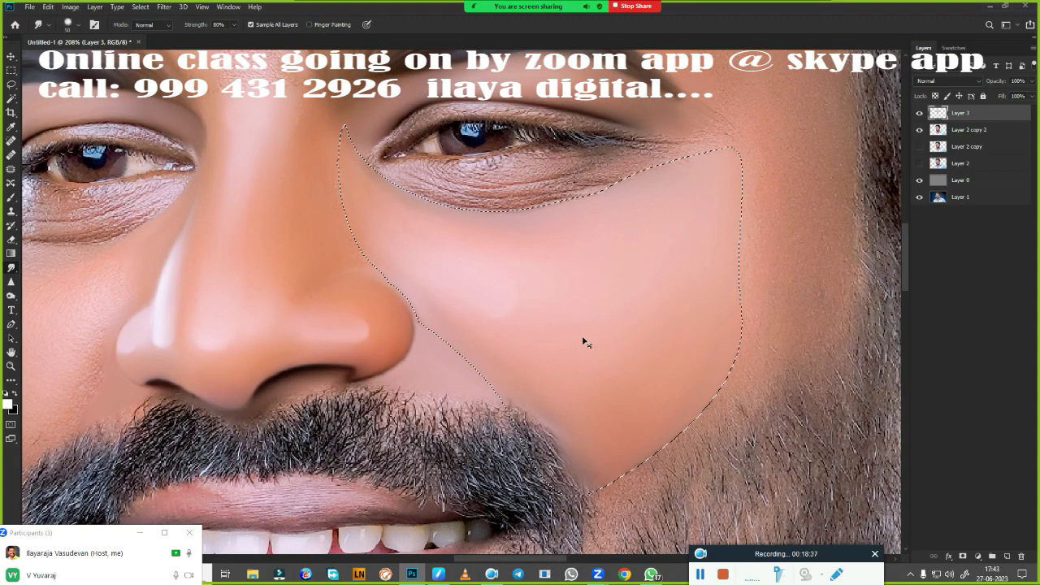
key("shift+F6")
key("Return")
scroll(566, 338, "up", 2)
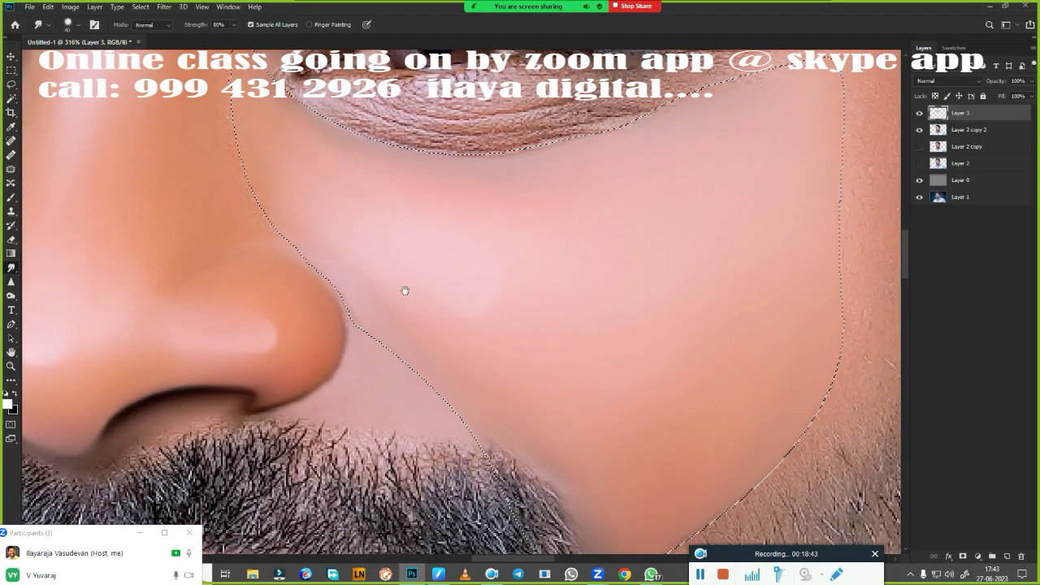
Smudge the lower edge of the right eye's under-eye wrinkles smoother, then deselect the cheek
left_click_drag(404, 290, 578, 447)
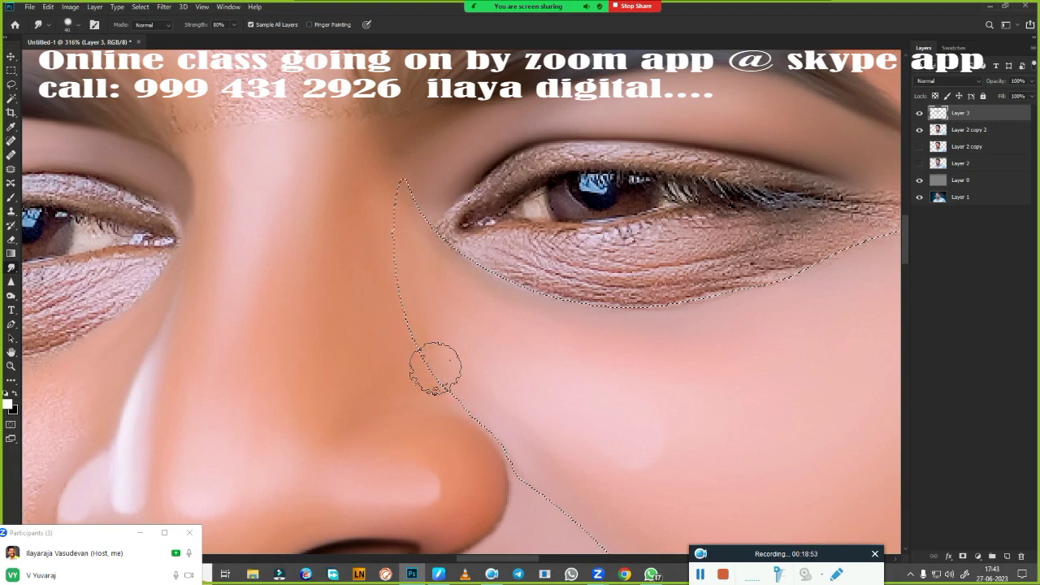
key("ctrl+d")
left_click(649, 385)
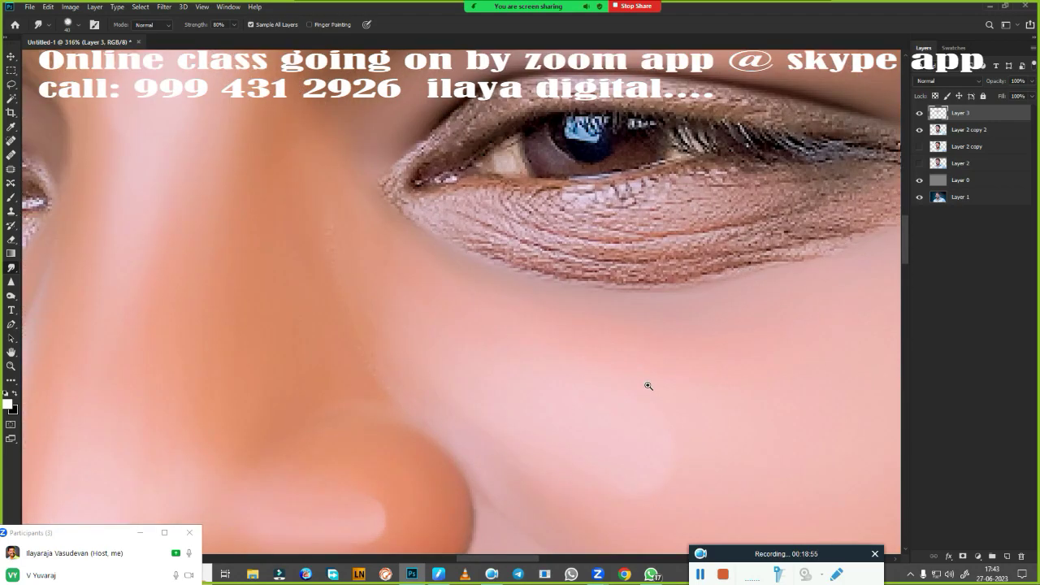
left_click_drag(649, 385, 390, 420)
key("ctrl+z")
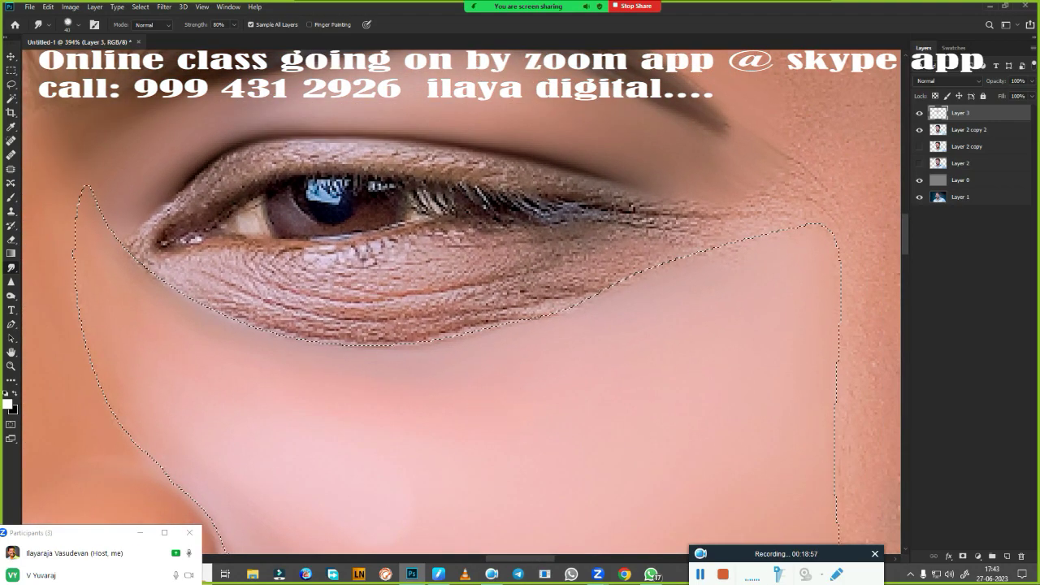
mouse_move(168, 280)
left_mouse_down()
mouse_move(297, 325)
mouse_move(577, 301)
left_mouse_up()
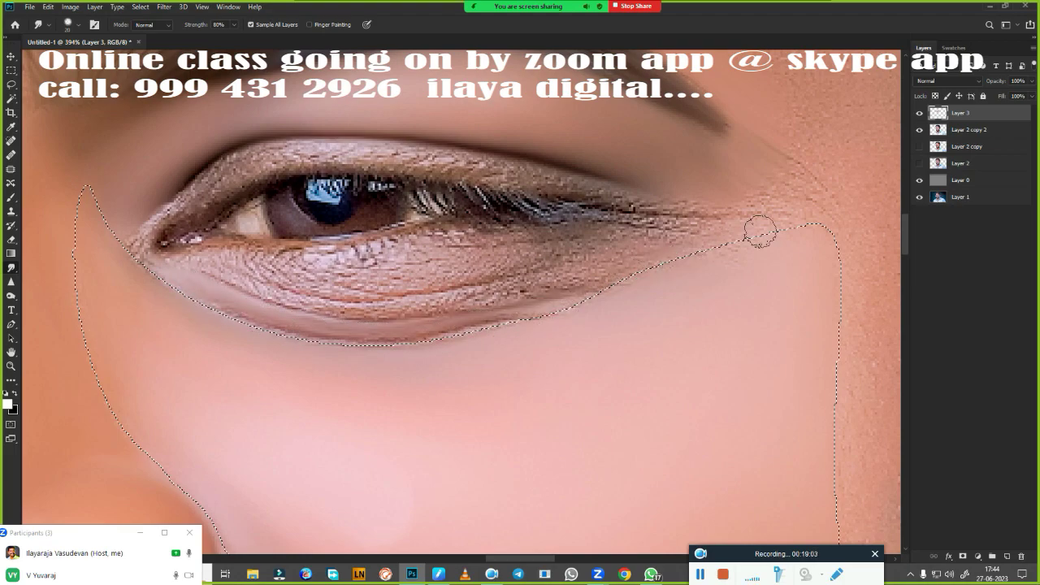
key("ctrl+d")
left_click_drag(436, 400, 579, 378)
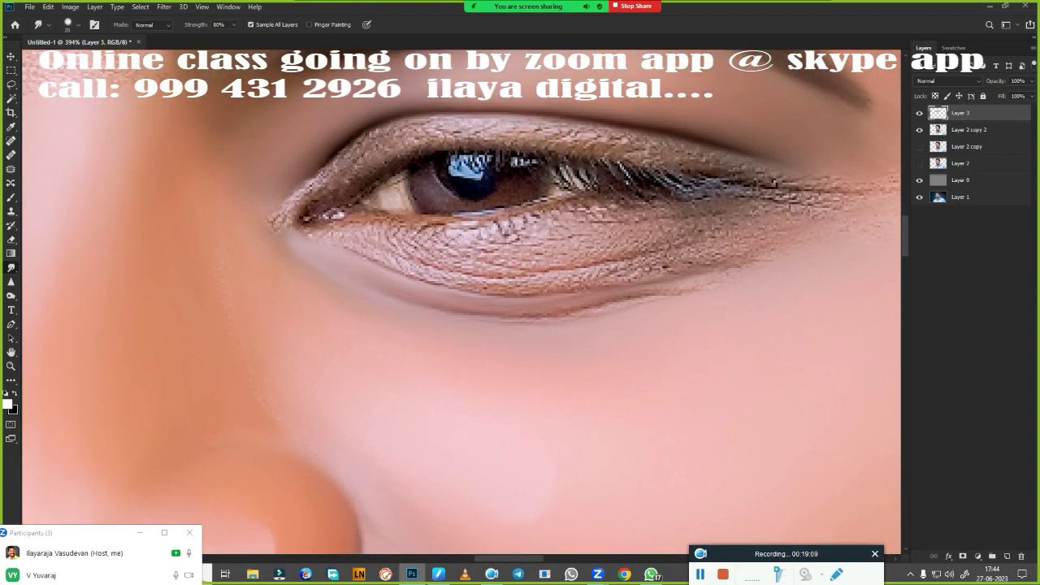
Soften the under-eye edge toward the outer eye corner with the Smudge tool
mouse_move(609, 308)
left_mouse_down()
mouse_move(719, 274)
mouse_move(695, 289)
left_mouse_up()
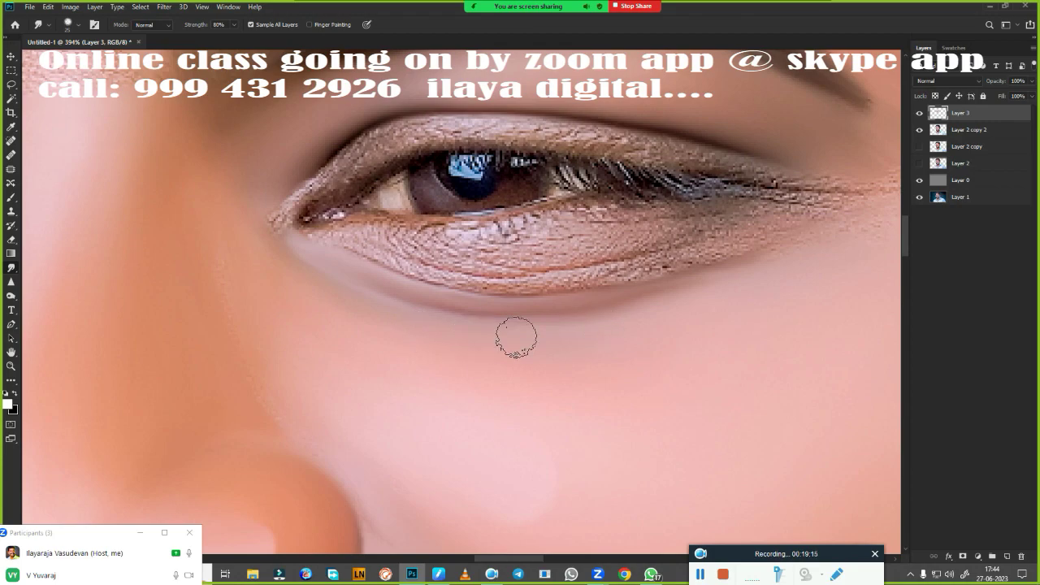
left_click_drag(571, 331, 756, 283)
scroll(415, 295, "down", 5)
scroll(415, 296, "up", 3)
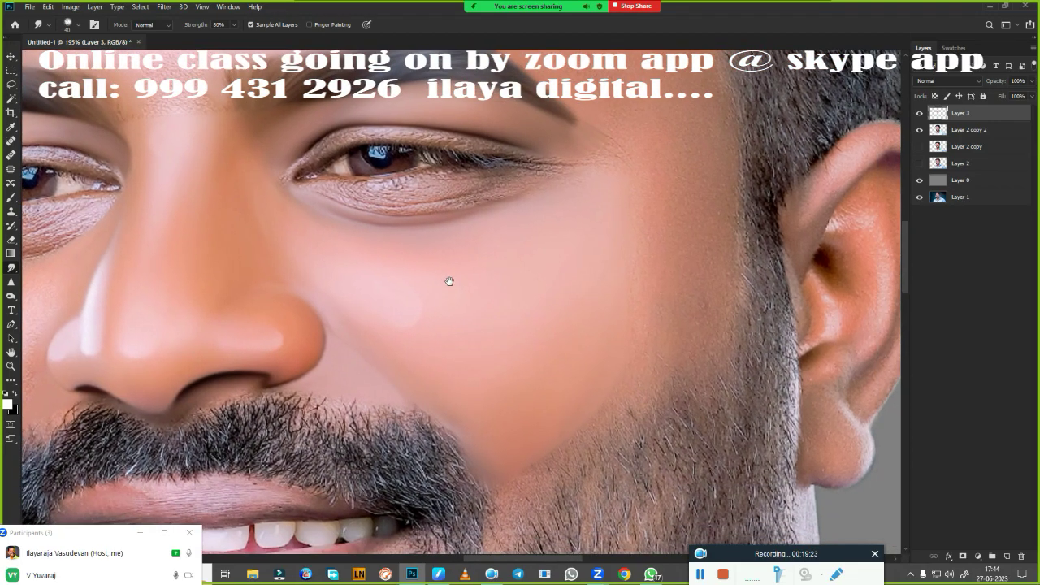
scroll(415, 296, "up", 2)
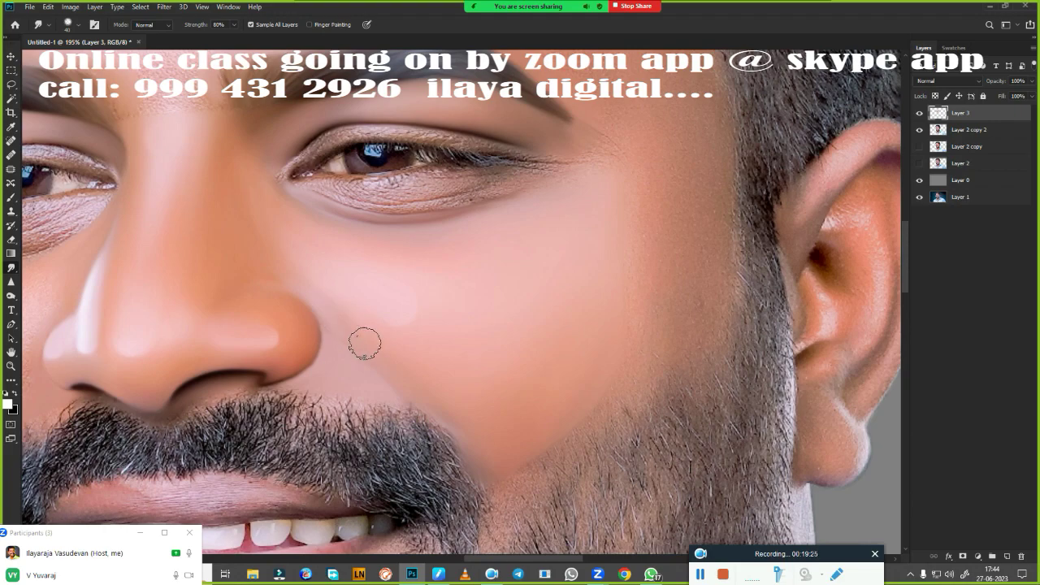
left_click_drag(622, 336, 632, 228)
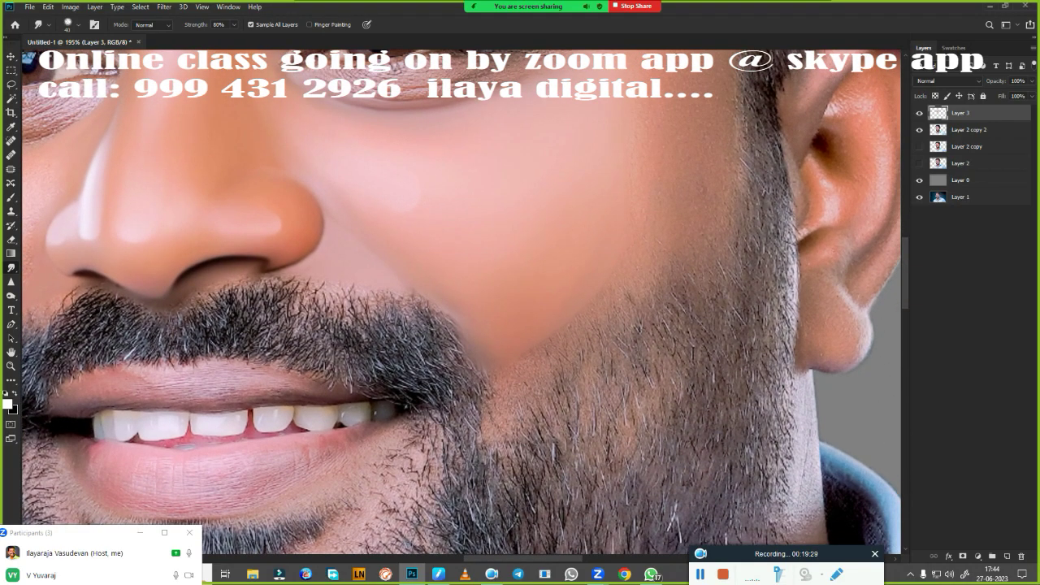
Blend the cheek skin down into the beard line, alternating Smudge and Eraser
key("e")
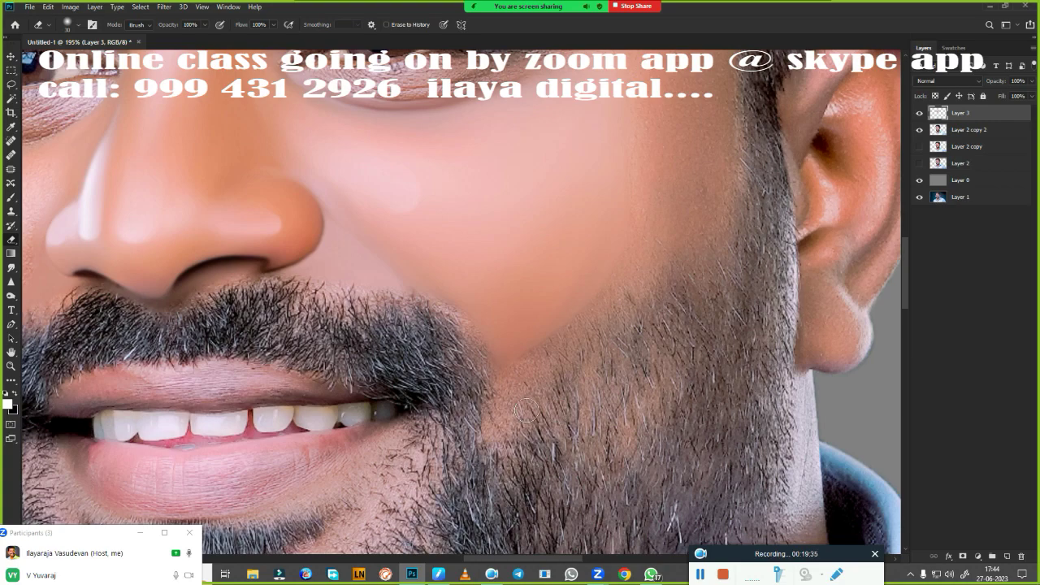
key("r")
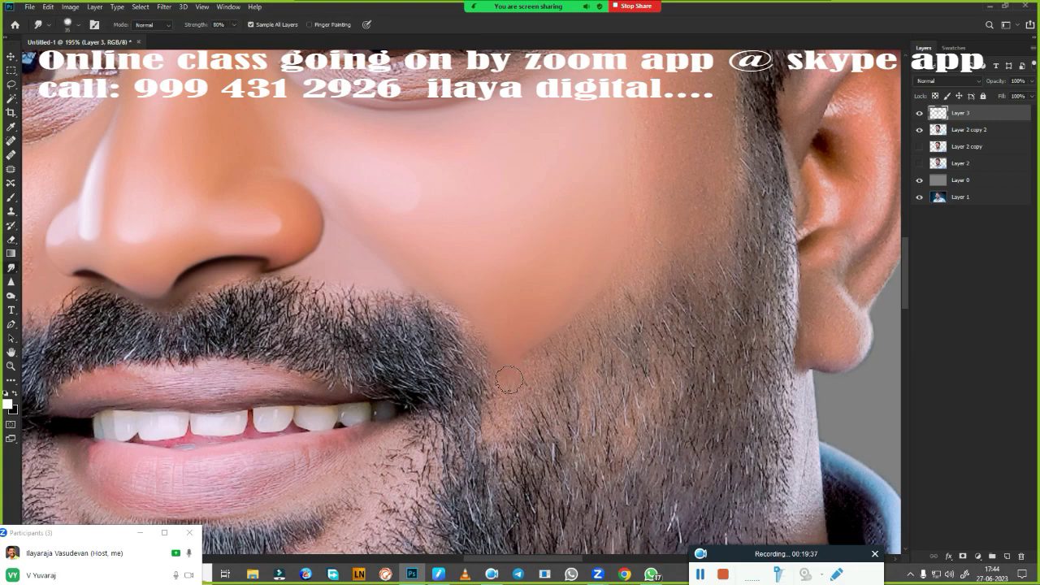
left_click_drag(509, 379, 493, 426)
left_click_drag(526, 363, 497, 423)
left_click_drag(525, 384, 499, 435)
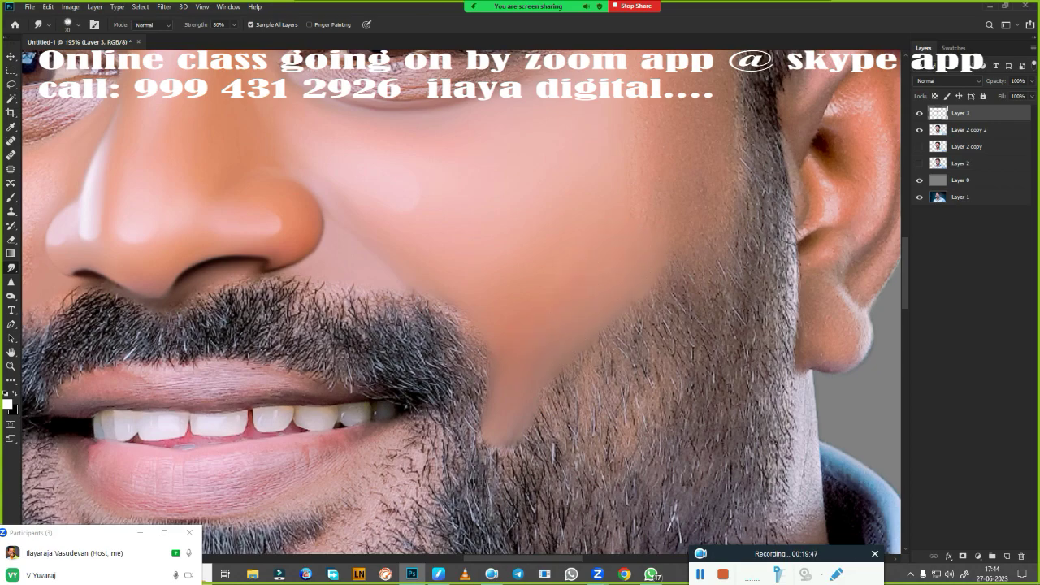
key("e")
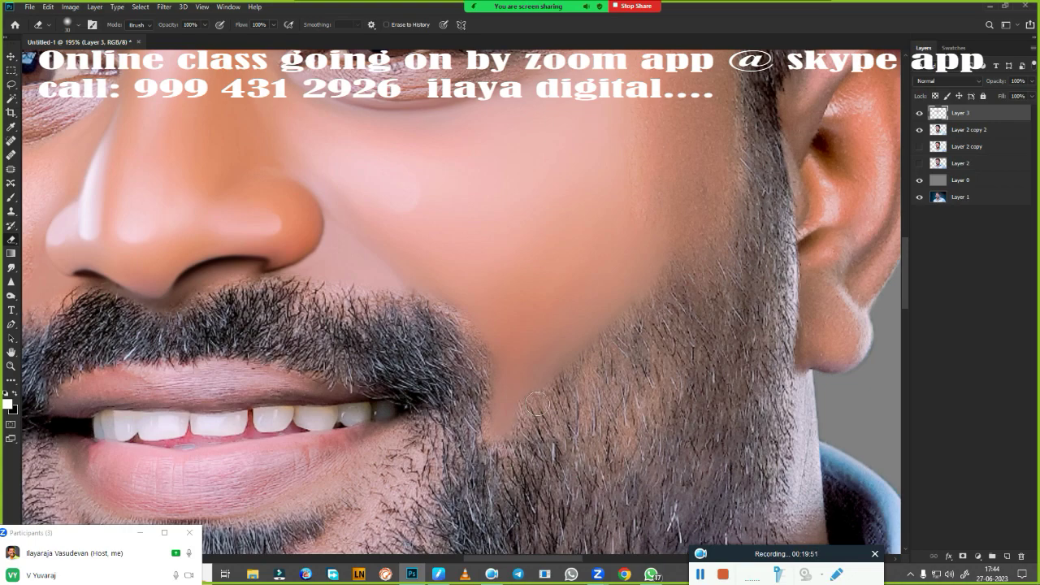
left_click_drag(731, 193, 603, 394)
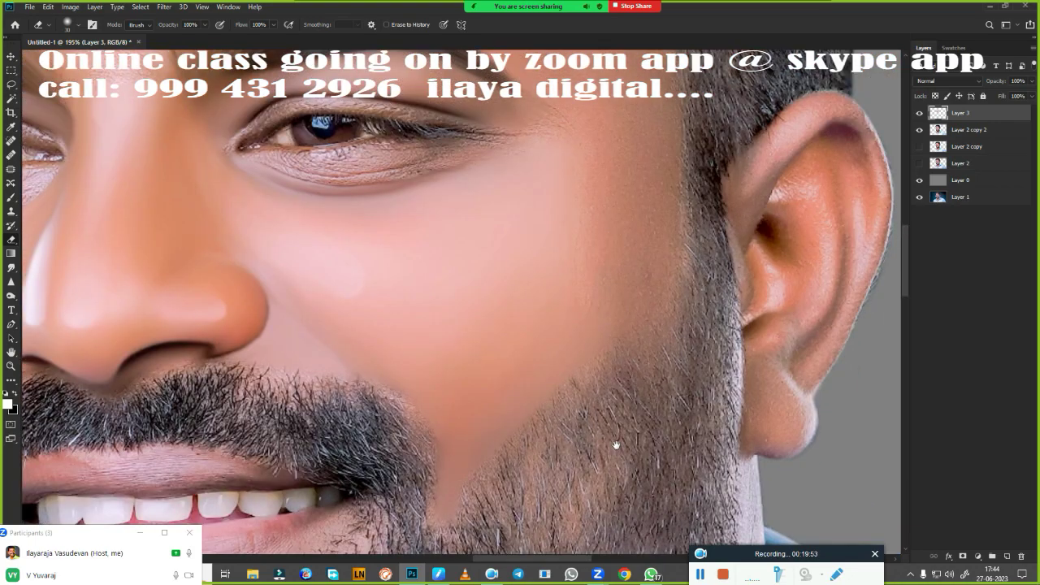
scroll(615, 378, "down", 3)
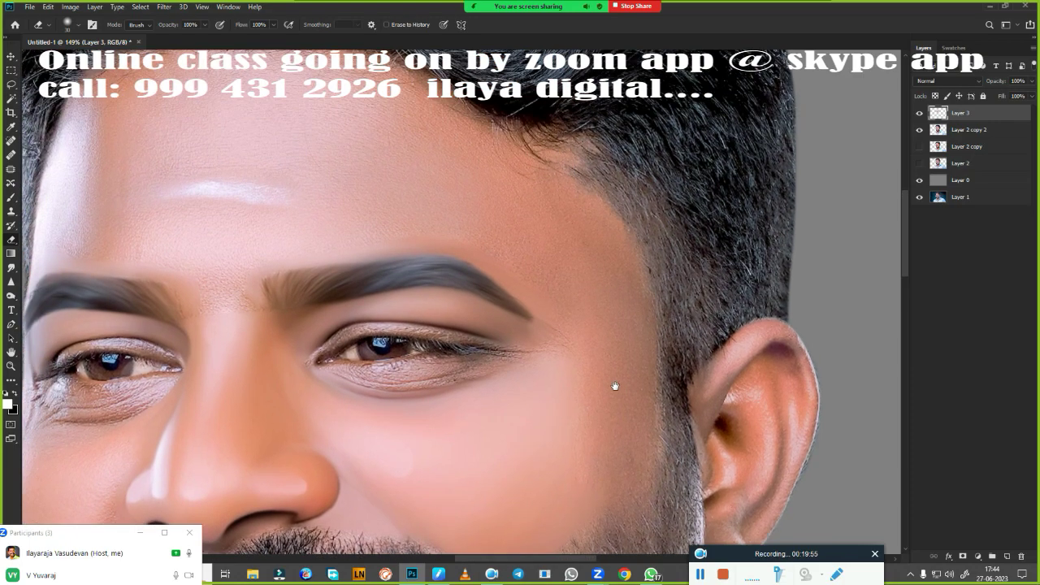
key("r")
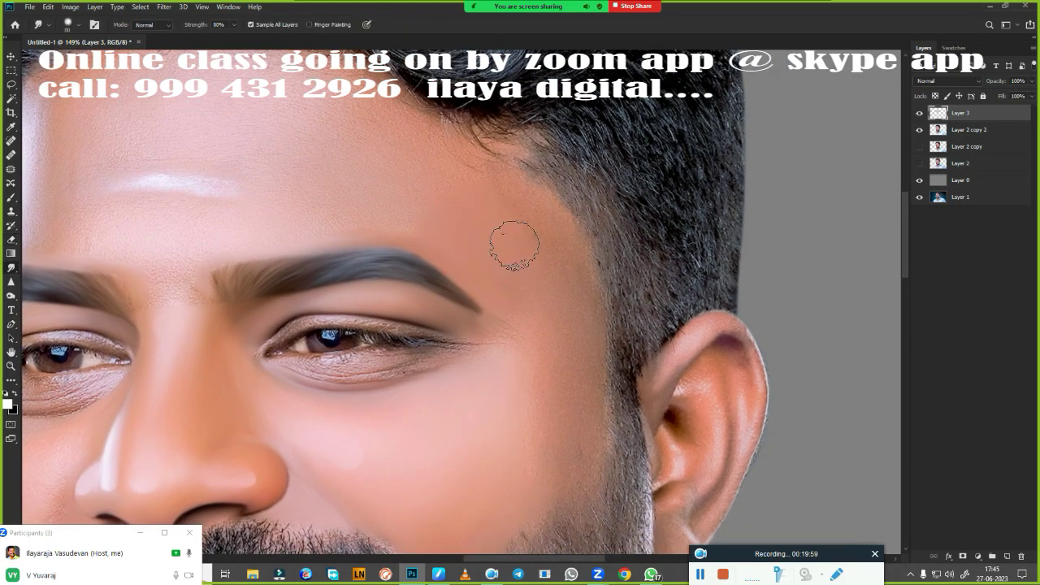
Smudge the right temple skin by the hairline and around the outer eye corner
left_click_drag(542, 231, 514, 198)
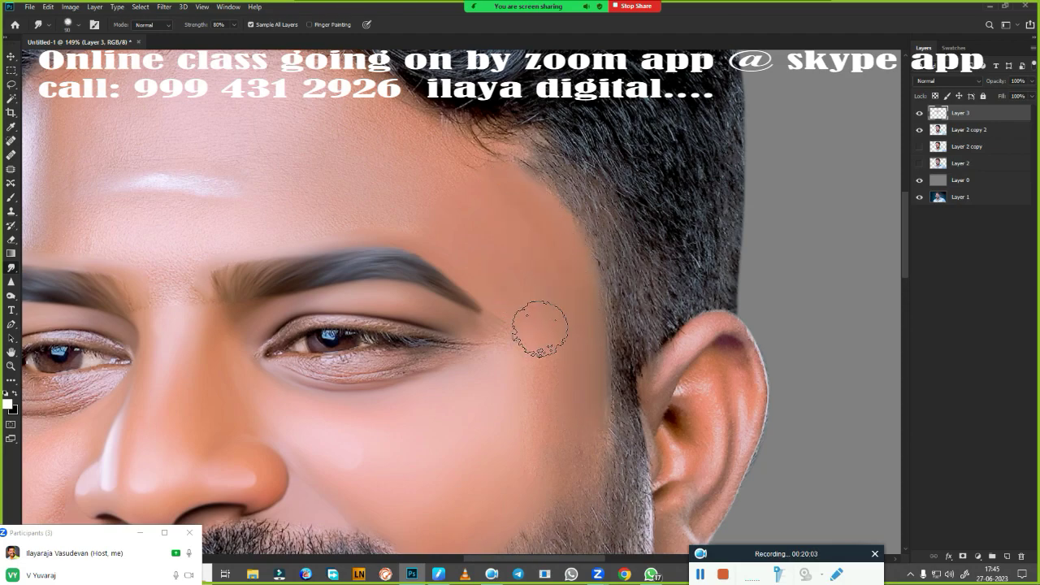
left_click_drag(501, 355, 494, 344)
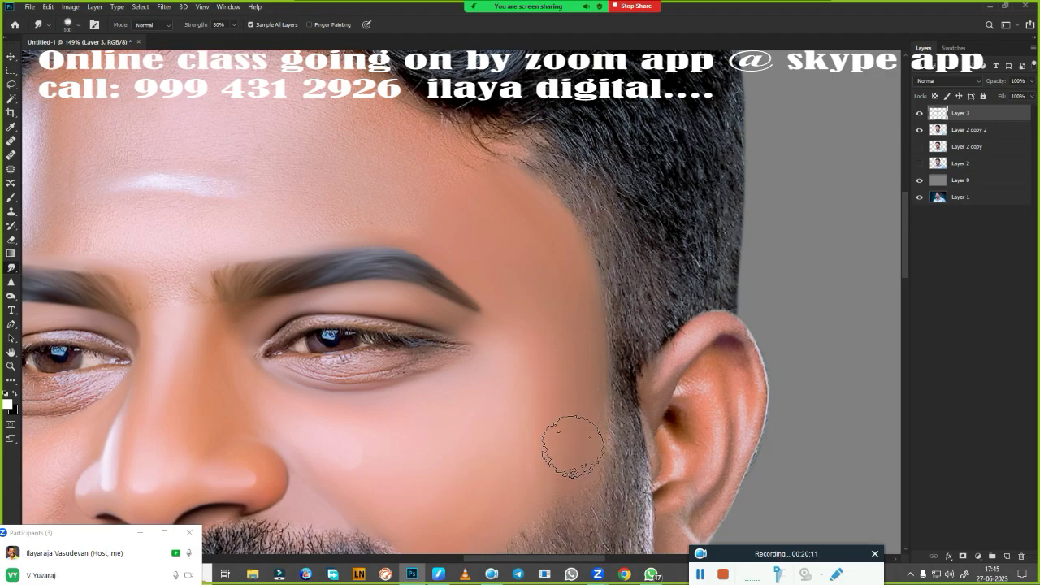
left_click_drag(564, 413, 628, 259)
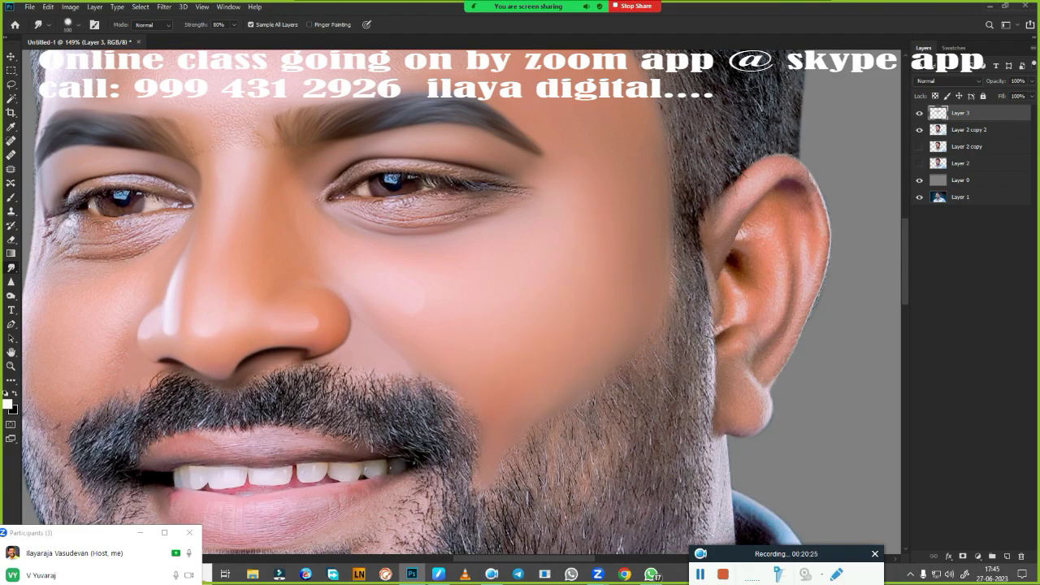
key("e")
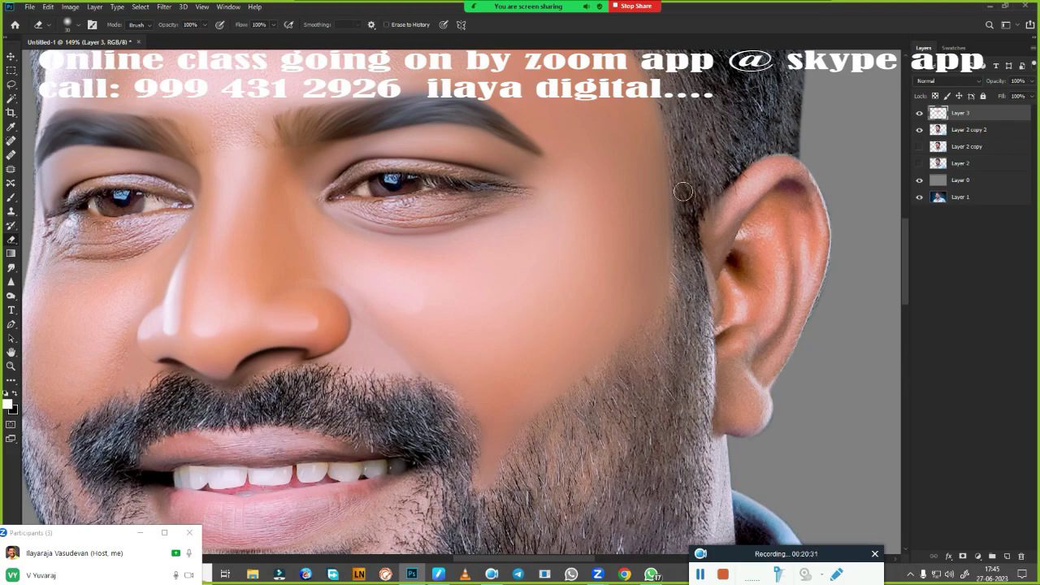
scroll(520, 301, "down", 5)
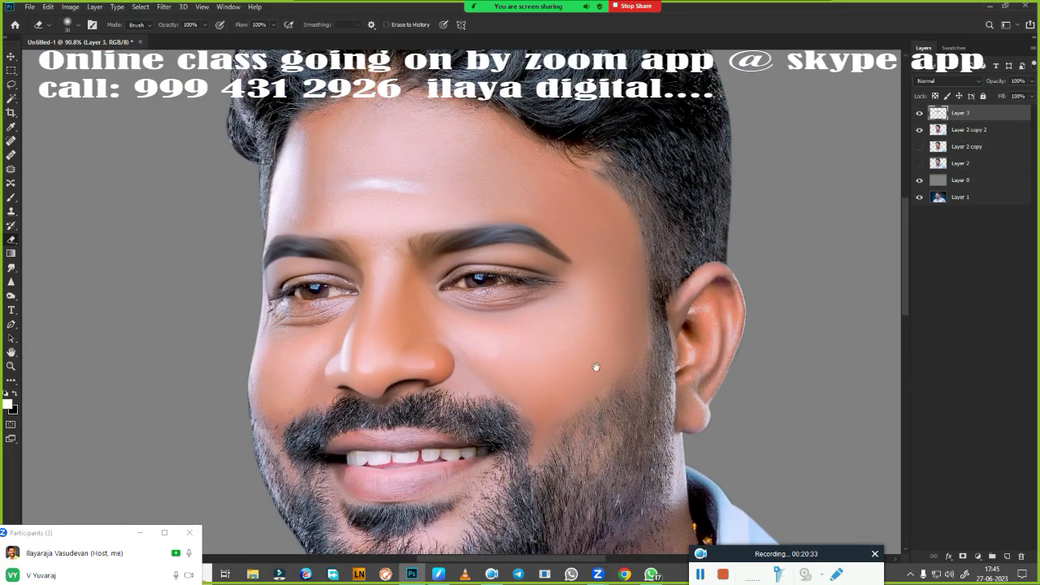
scroll(569, 243, "up", 3)
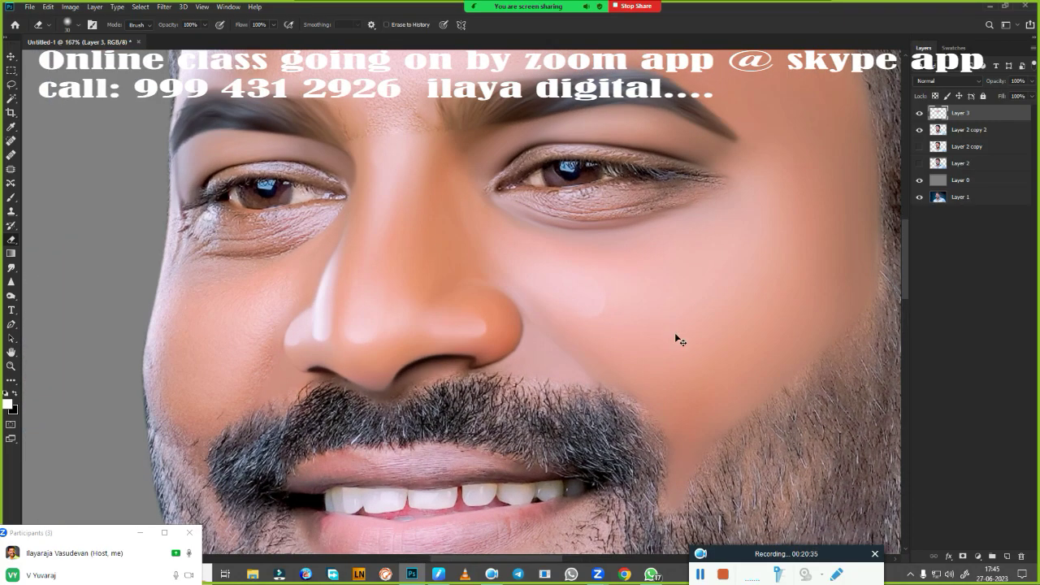
Save the portrait as yuvaraj.psd, replacing the existing file
key("ctrl+shift+s")
left_click(612, 171)
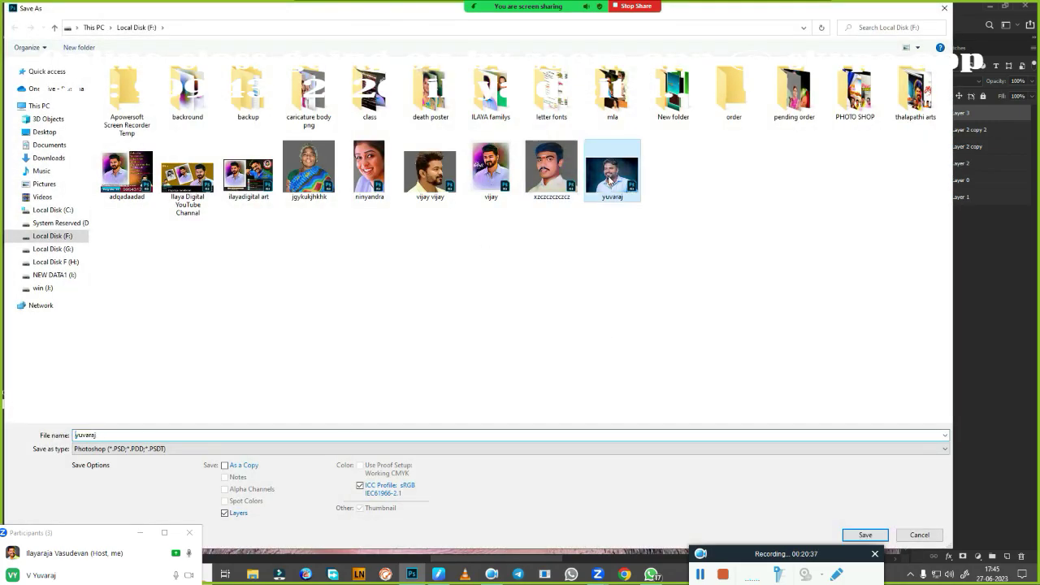
left_click(864, 535)
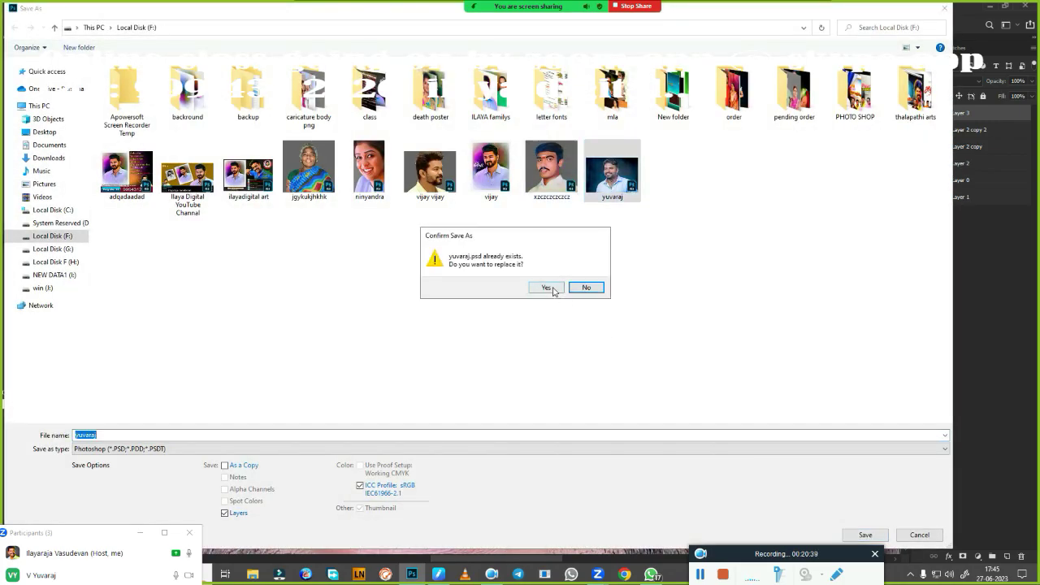
left_click(552, 290)
scroll(576, 290, "up", 3)
left_click_drag(613, 308, 503, 453)
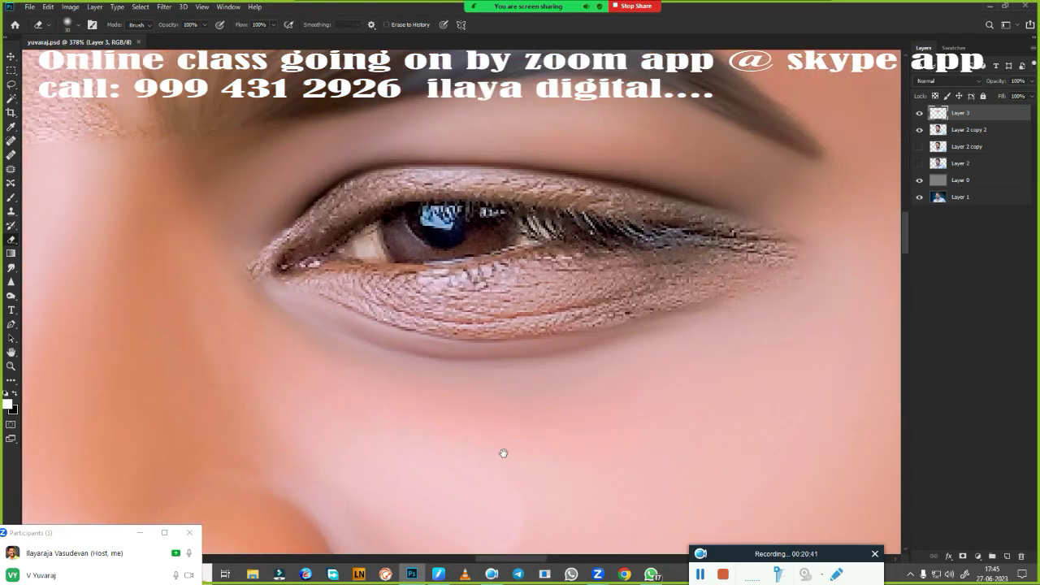
scroll(551, 370, "up", 2)
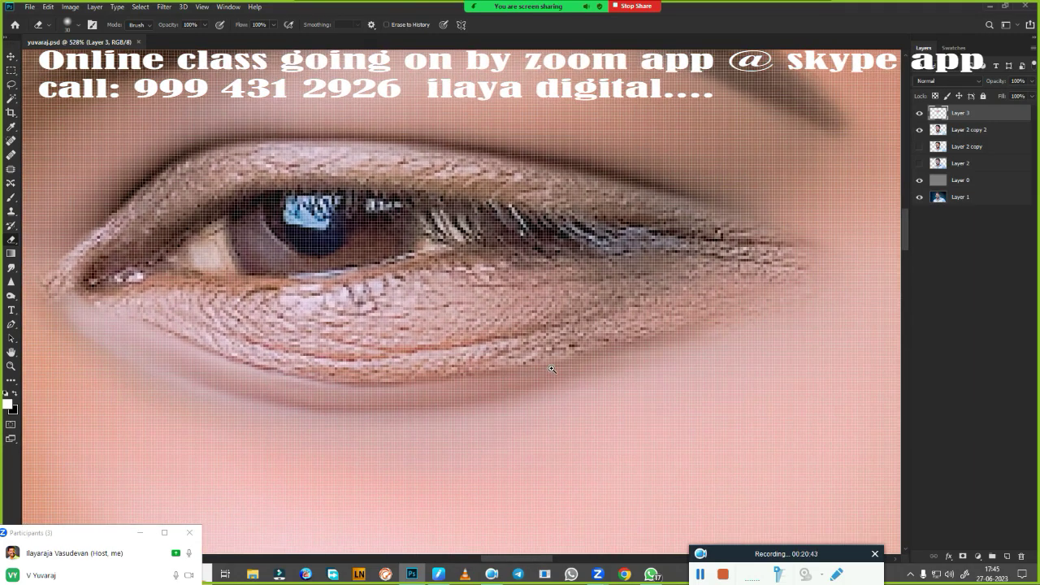
scroll(552, 370, "down", 2)
scroll(622, 337, "up", 1)
scroll(602, 335, "up", 1)
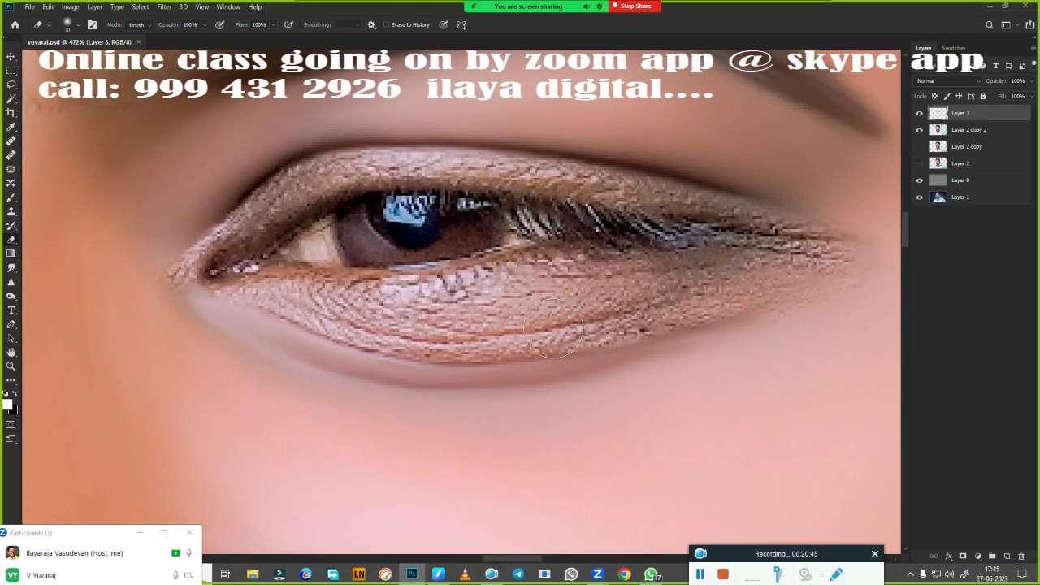
Smudge the upper eyelid and inner eye corner smooth at 80% strength
key("r")
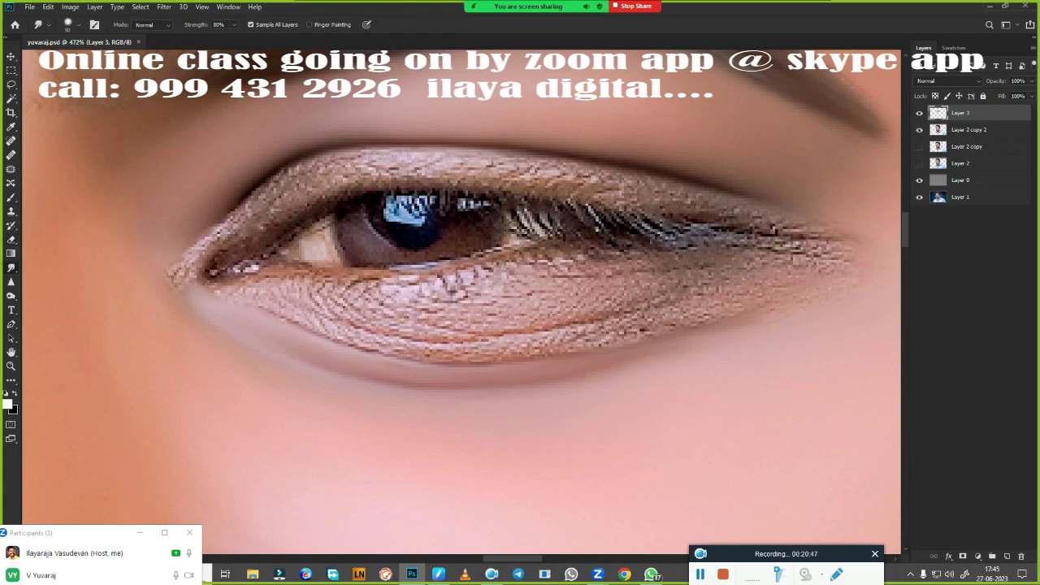
key("bracketright")
key("bracketleft")
mouse_move(504, 166)
left_mouse_down()
mouse_move(414, 164)
mouse_move(700, 199)
mouse_move(618, 187)
left_mouse_up()
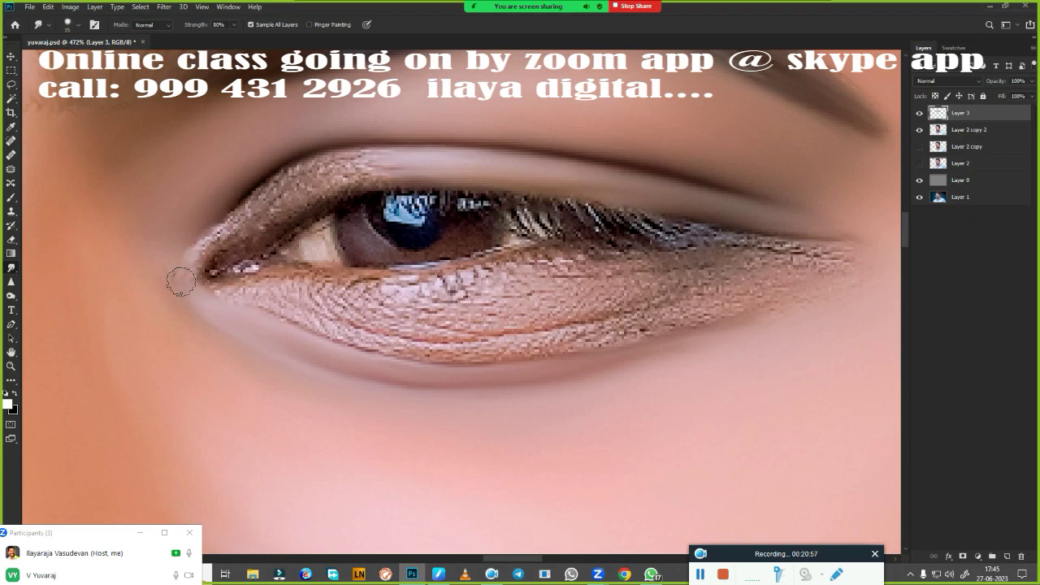
mouse_move(181, 276)
left_mouse_down()
mouse_move(297, 171)
mouse_move(382, 158)
mouse_move(325, 175)
mouse_move(409, 179)
mouse_move(320, 194)
mouse_move(228, 246)
mouse_move(226, 236)
left_mouse_up()
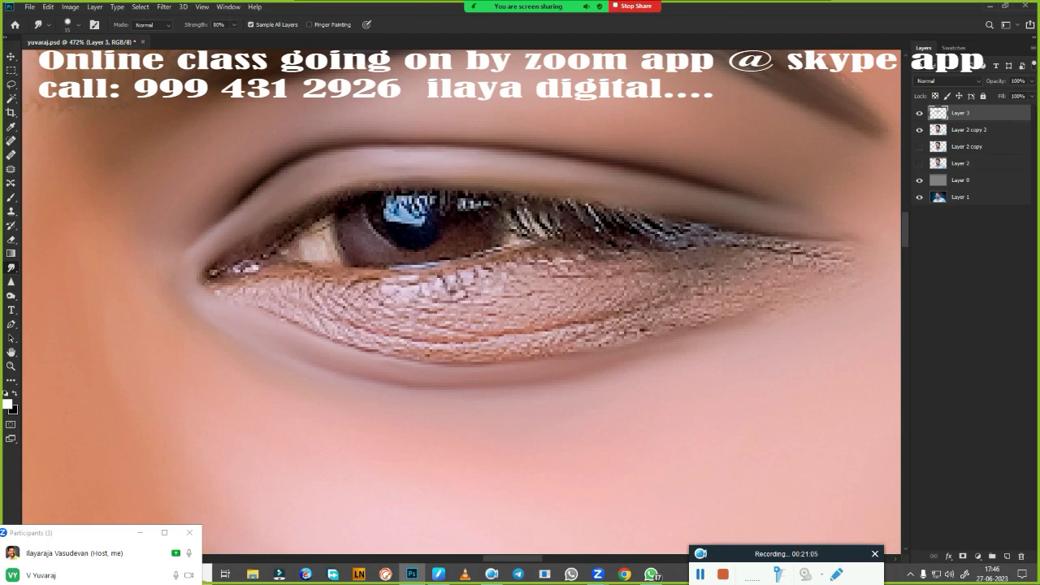
Smudge the pixelated lower-lid texture into a smooth crease
mouse_move(497, 345)
left_mouse_down()
mouse_move(601, 340)
mouse_move(646, 323)
left_mouse_up()
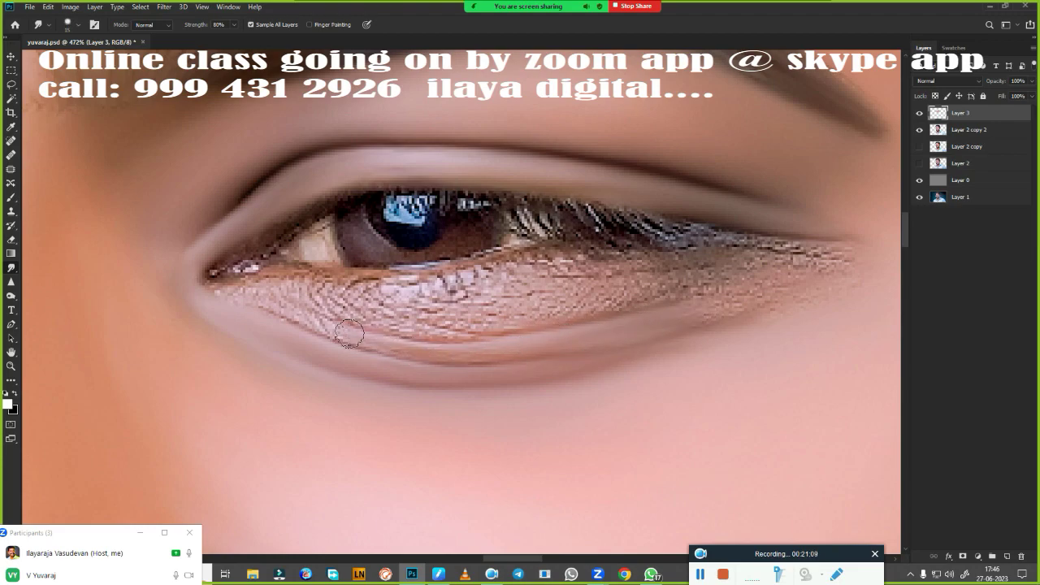
left_click_drag(262, 304, 452, 355)
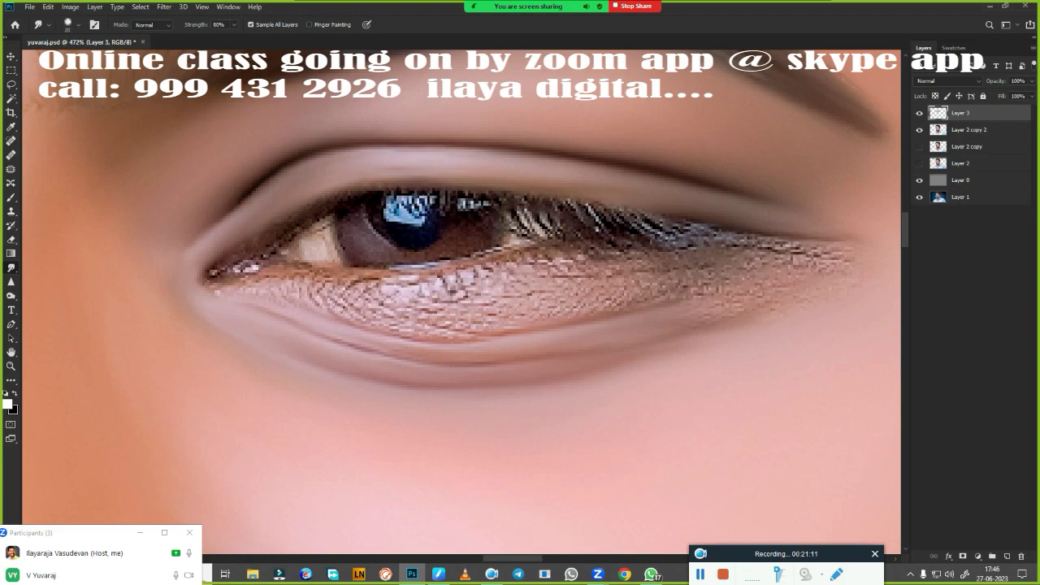
mouse_move(537, 305)
left_mouse_down()
mouse_move(650, 292)
mouse_move(406, 318)
mouse_move(247, 299)
left_mouse_up()
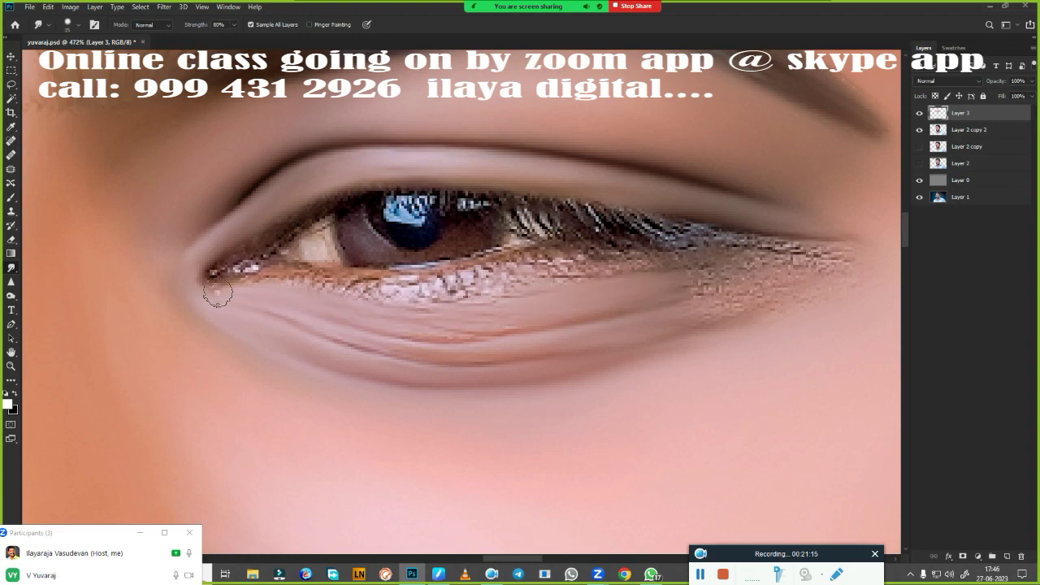
key("bracketright")
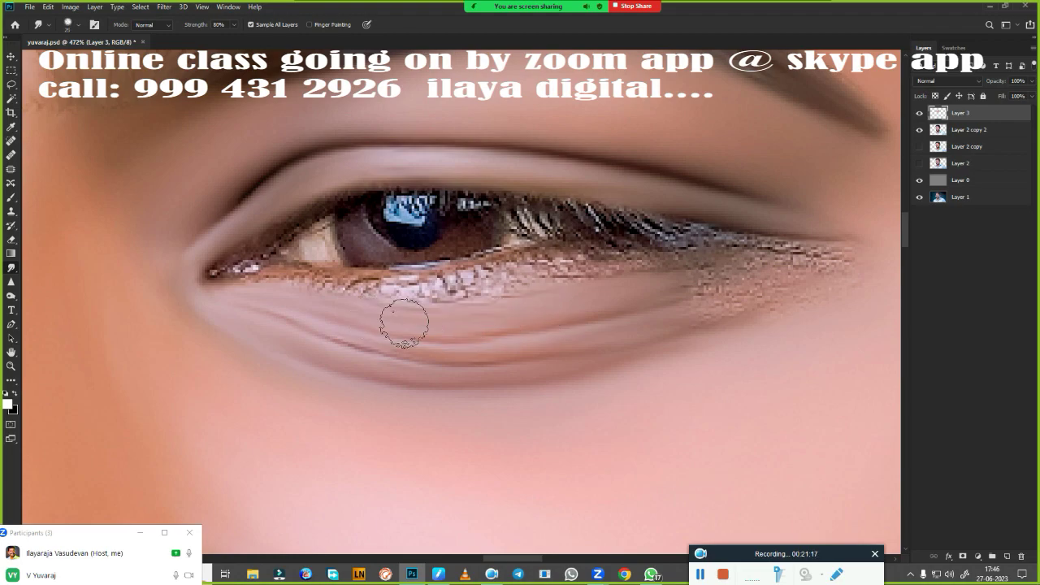
mouse_move(499, 283)
left_mouse_down()
mouse_move(515, 274)
mouse_move(430, 290)
mouse_move(250, 291)
left_mouse_up()
key("bracketleft")
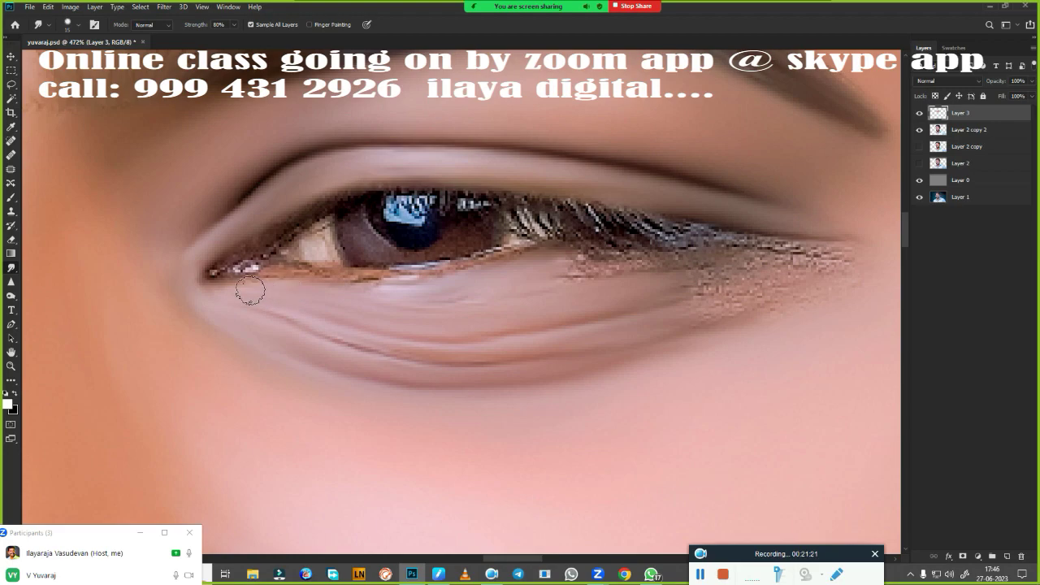
key("bracketright")
Smooth the lash-line texture and the outer end of the lashes
mouse_move(573, 271)
left_mouse_down()
mouse_move(615, 262)
mouse_move(645, 271)
left_mouse_up()
key("bracketright")
mouse_move(731, 280)
left_mouse_down()
mouse_move(831, 268)
mouse_move(610, 290)
mouse_move(632, 286)
left_mouse_up()
mouse_move(785, 301)
left_mouse_down()
mouse_move(650, 330)
mouse_move(745, 312)
left_mouse_up()
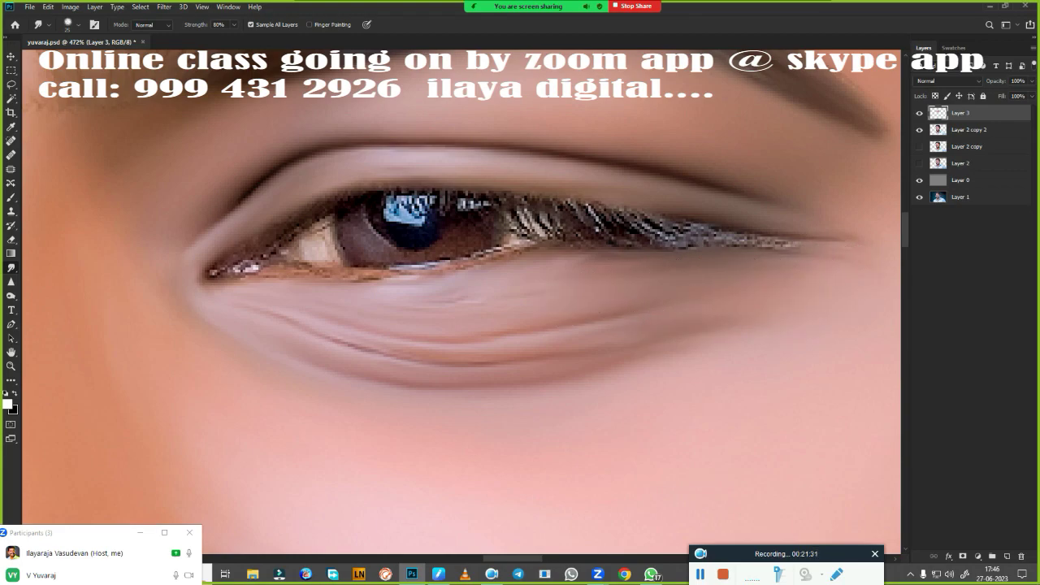
left_click_drag(851, 270, 788, 258)
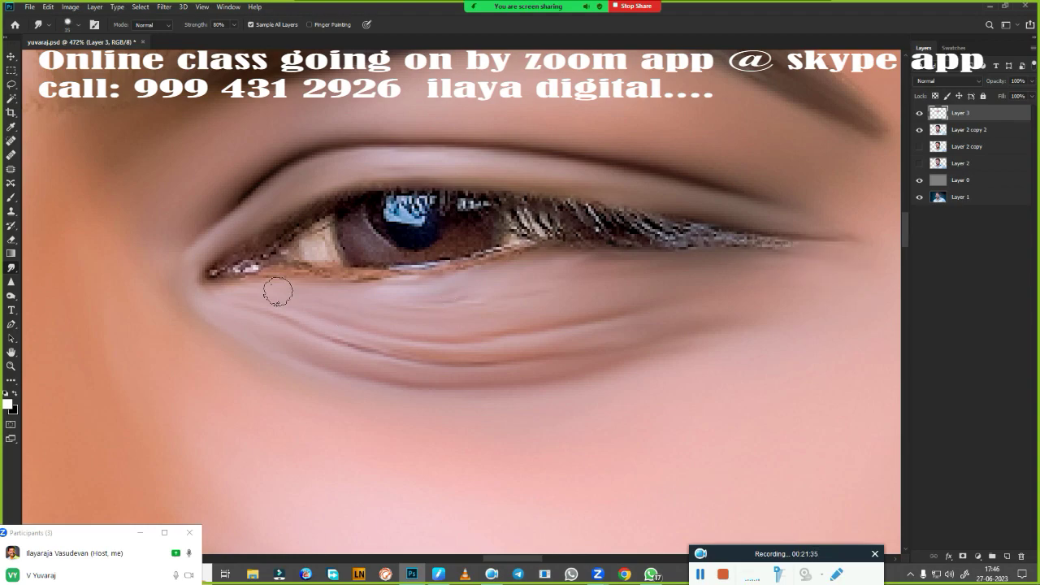
right_click(347, 222)
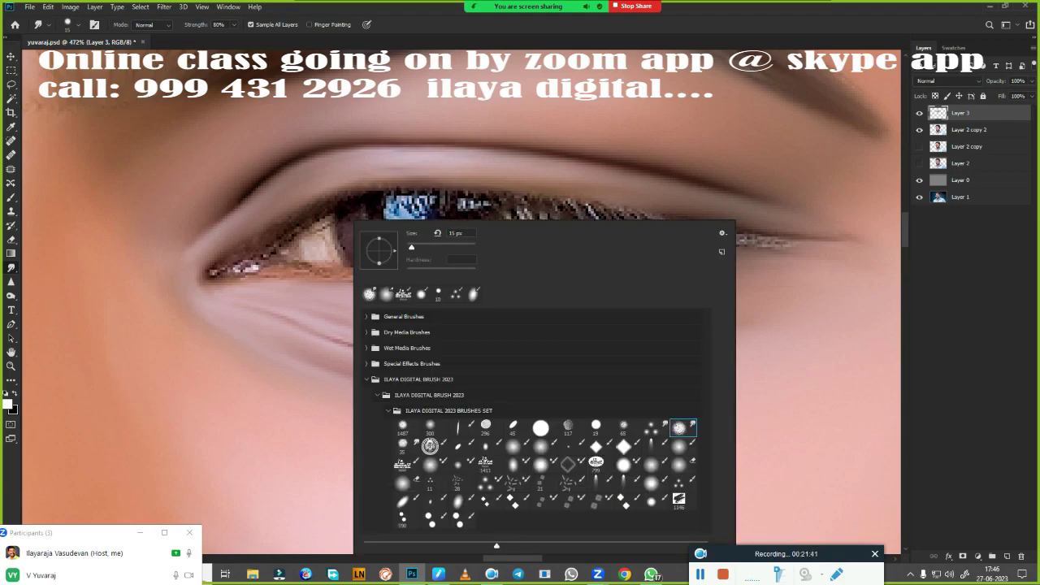
Choose a soft wet-blending Mixer Brush preset from the ILAYA DIGITAL 2023 set
left_click(193, 261)
right_click(259, 245)
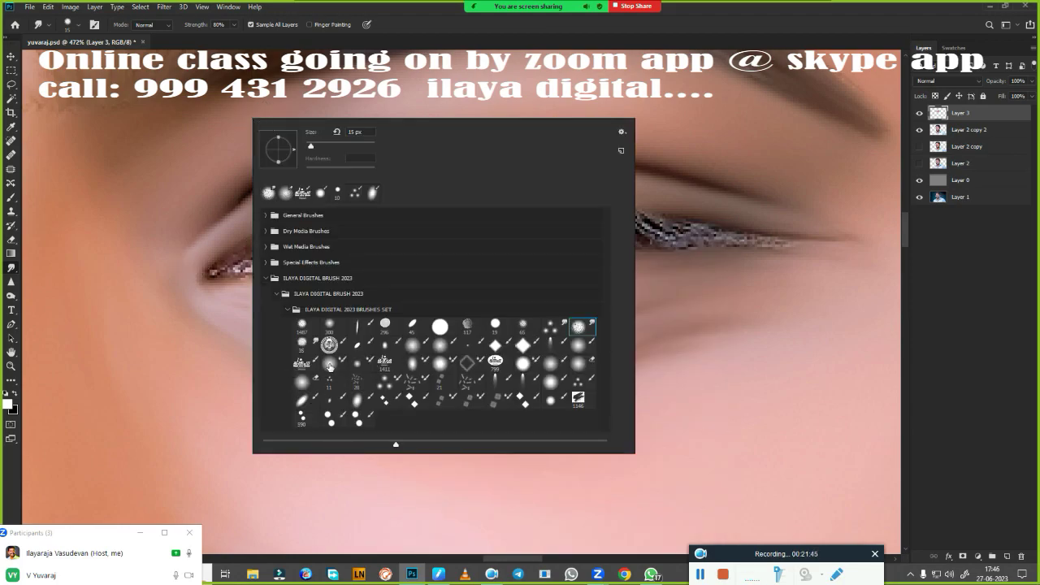
left_click(327, 364)
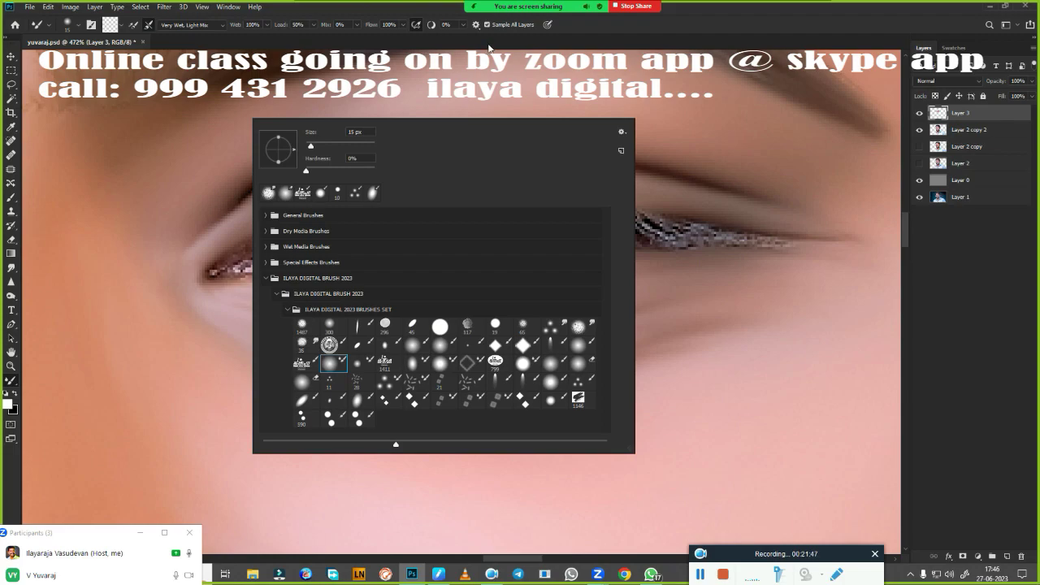
left_click(489, 47)
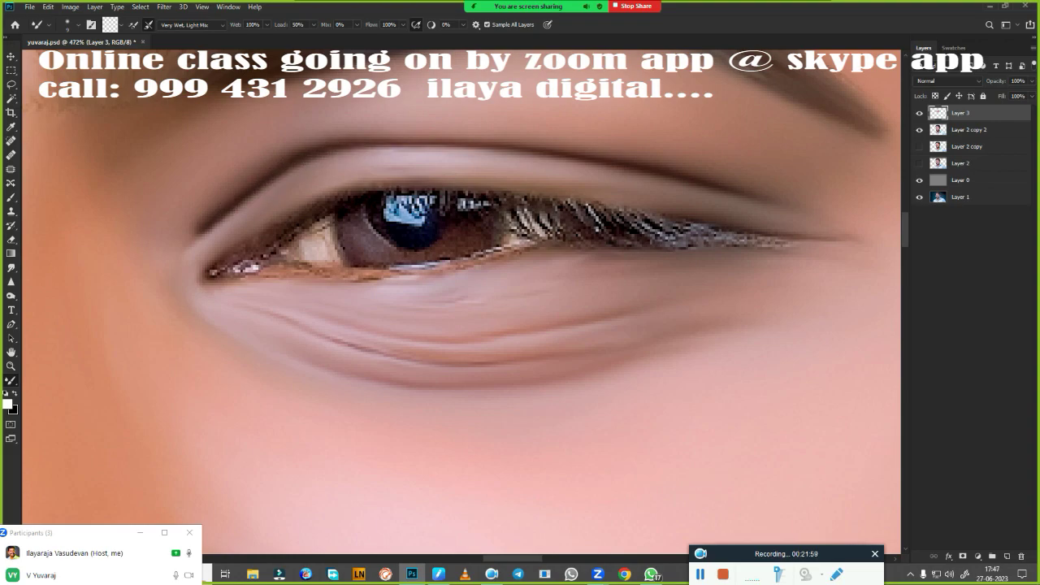
Blend the upper lid crease and outer lash tail with the wet Mixer Brush
left_click_drag(389, 136, 451, 136)
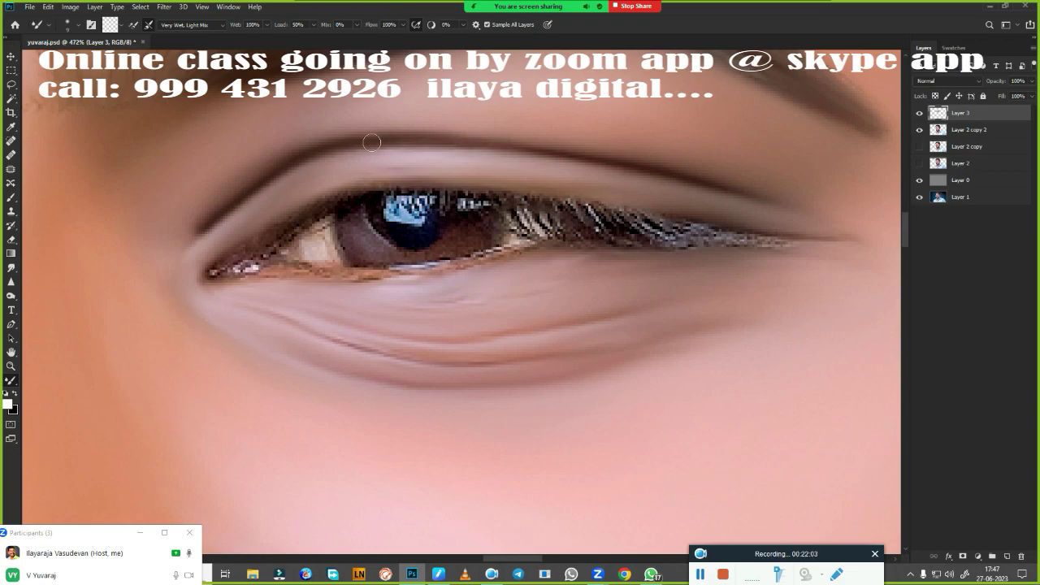
left_click_drag(352, 145, 539, 150)
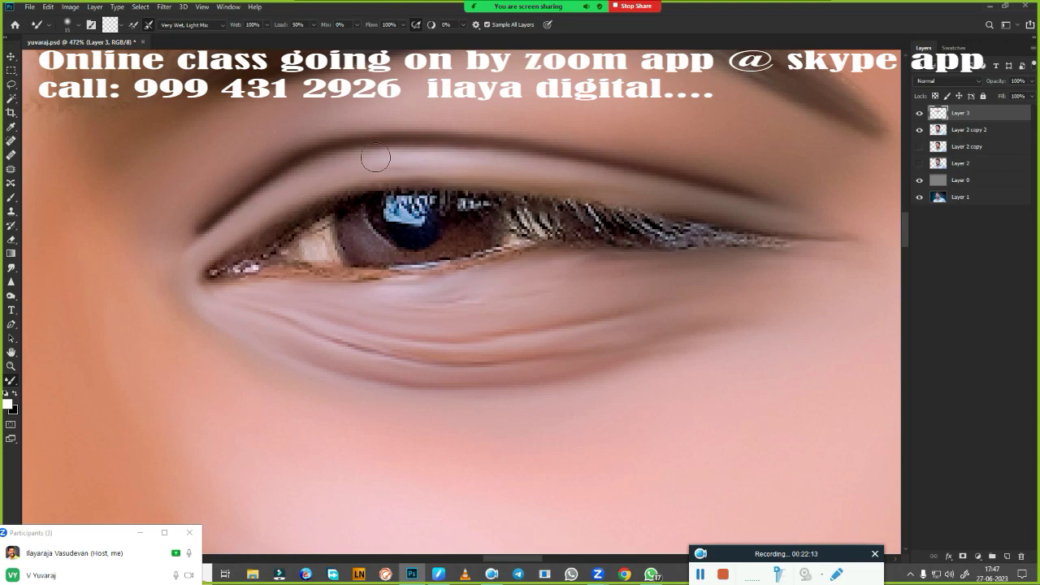
left_click_drag(422, 161, 279, 185)
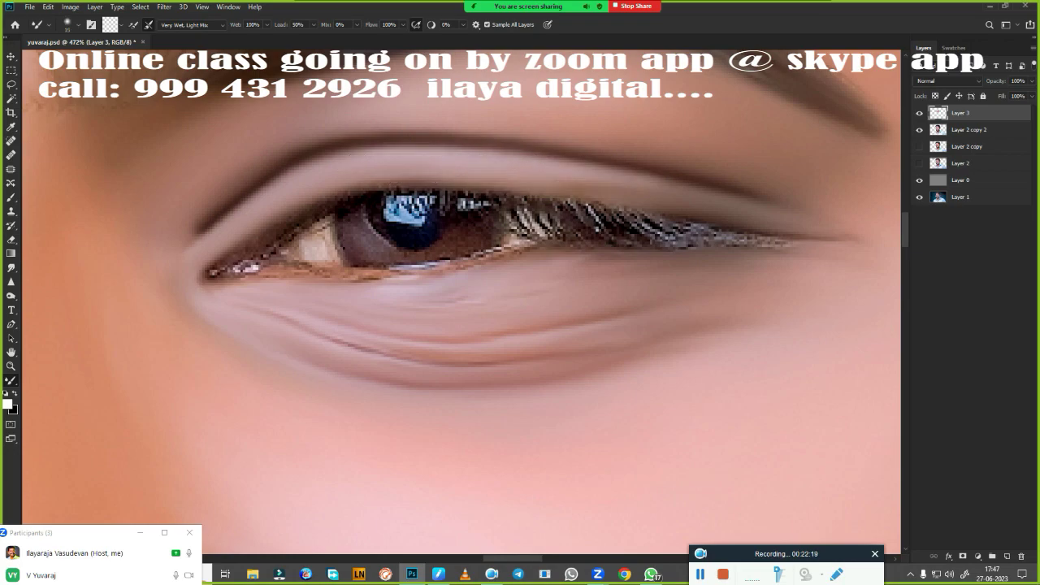
left_click_drag(400, 166, 828, 220)
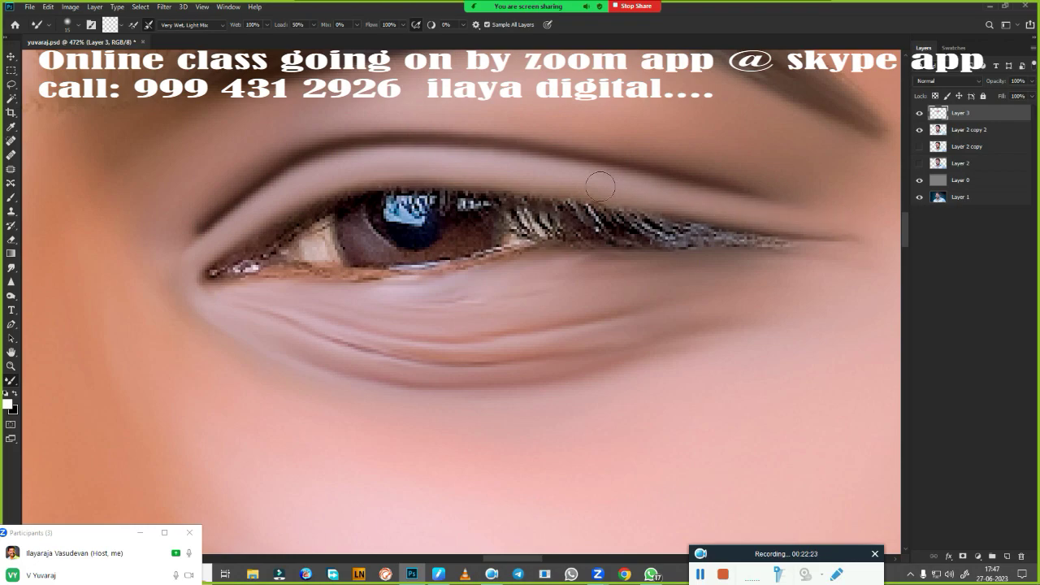
left_click_drag(600, 186, 854, 225)
left_click_drag(675, 218, 836, 228)
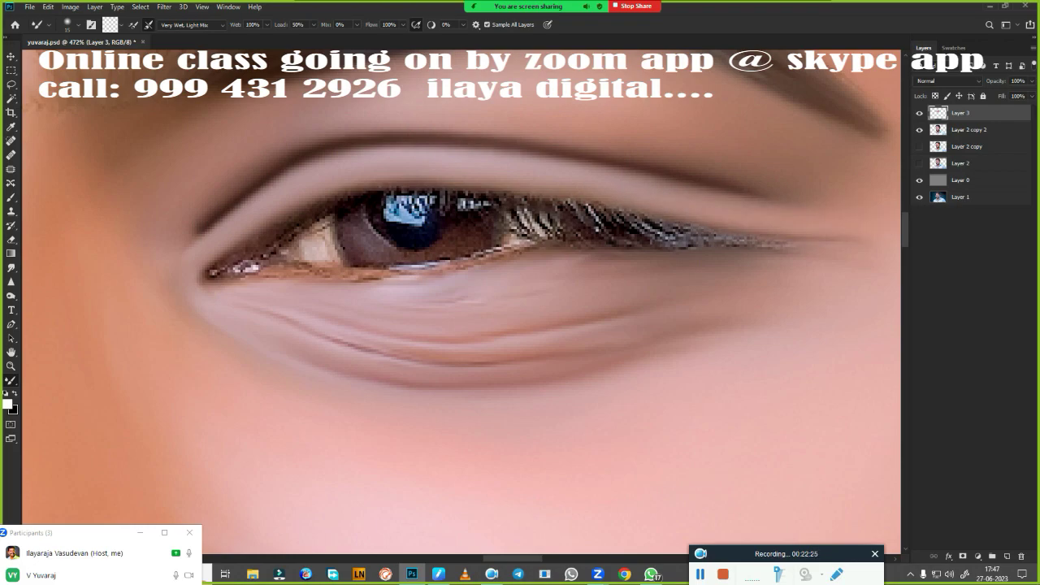
left_click_drag(594, 184, 829, 220)
left_click_drag(444, 154, 687, 209)
left_click_drag(541, 169, 724, 203)
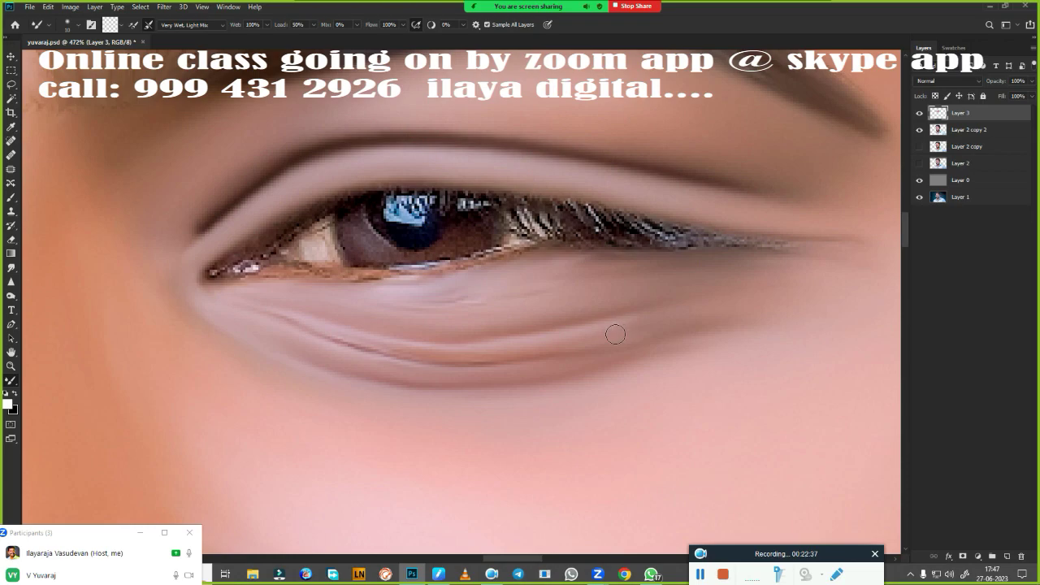
Smooth the under-eye creases and lower-lid edge with the Mixer Brush
left_click_drag(358, 341, 318, 333)
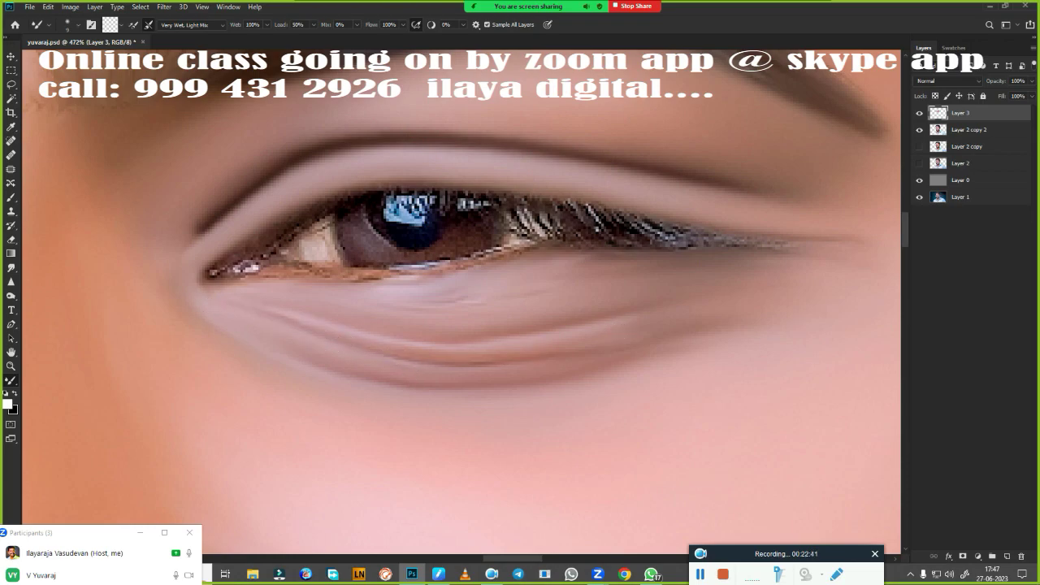
left_click_drag(462, 360, 487, 363)
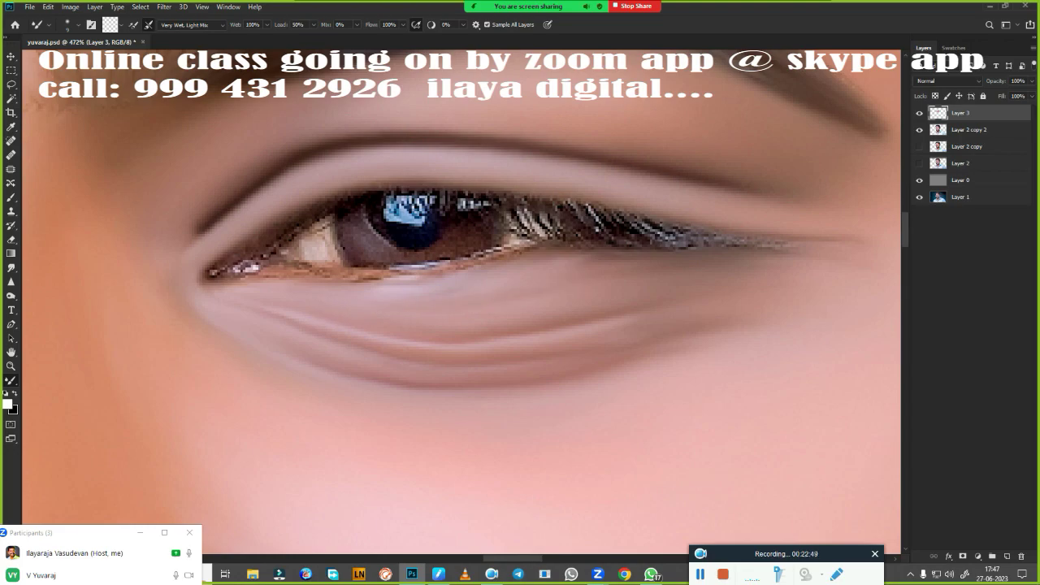
left_click_drag(488, 261, 528, 258)
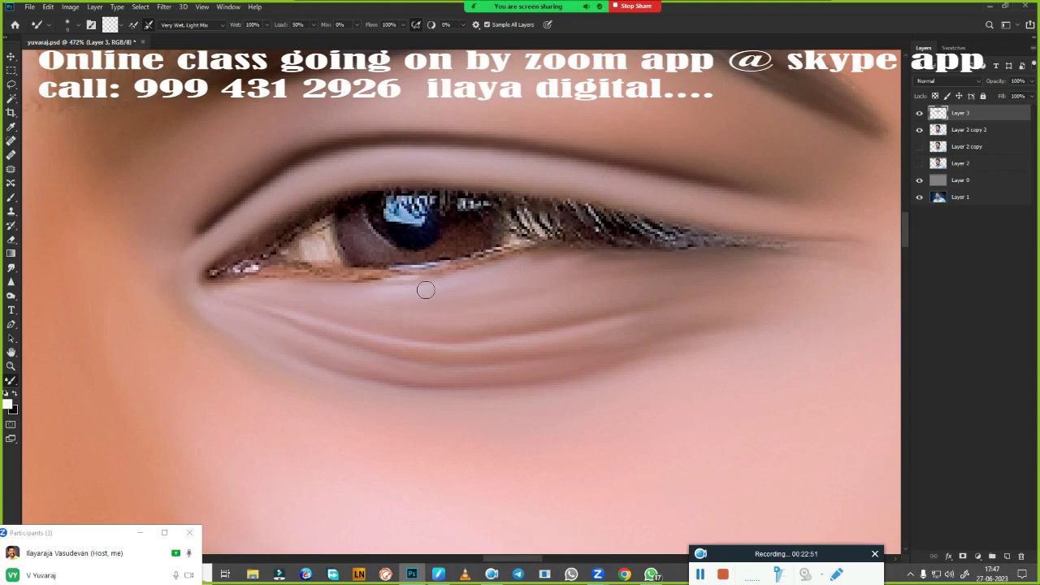
left_click_drag(337, 288, 248, 283)
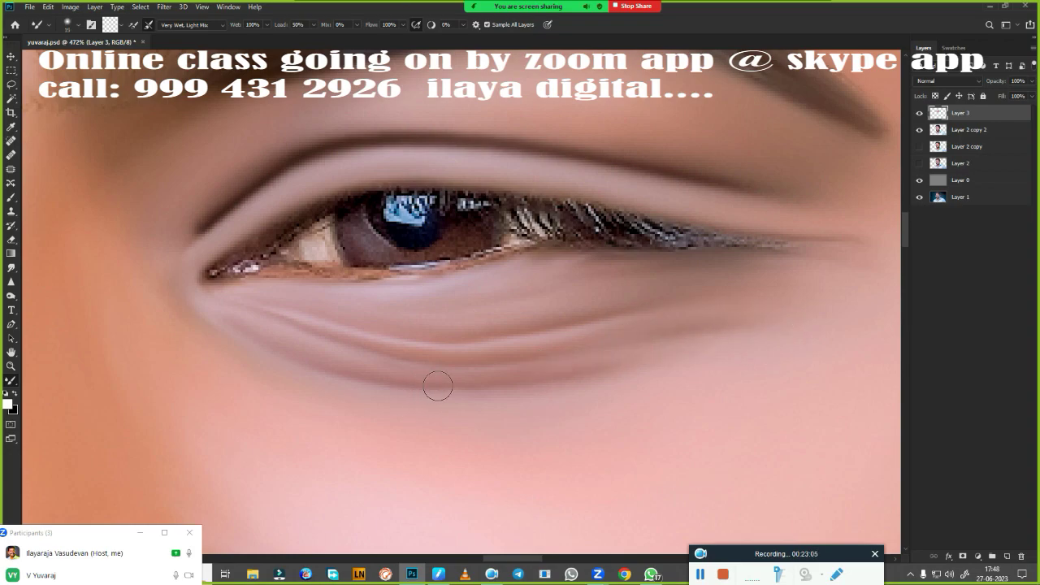
left_click_drag(446, 325, 442, 319)
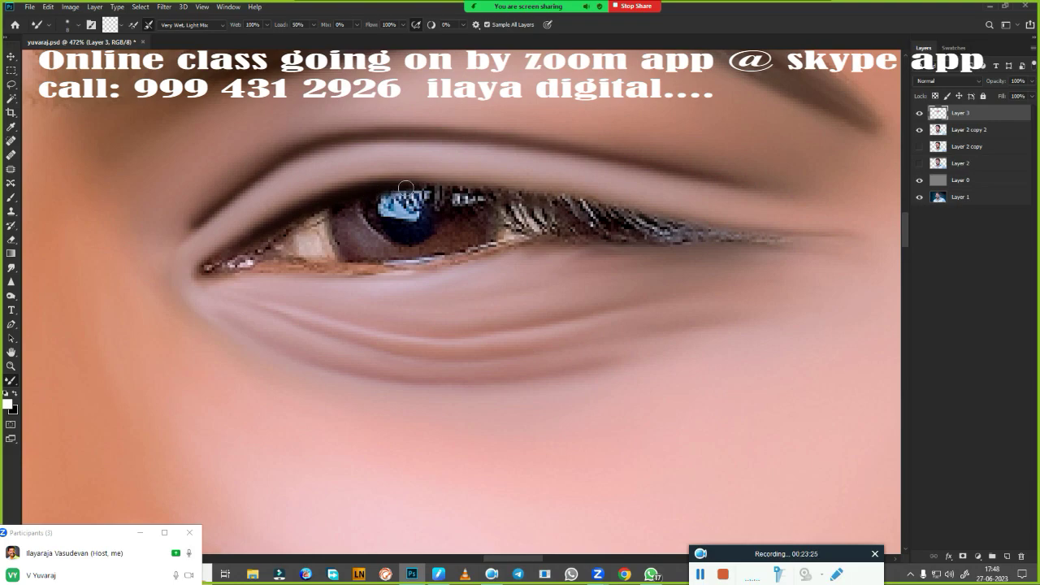
Blend the upper lash line over the iris and the inner lower-lid edge darker
left_click_drag(387, 190, 483, 194)
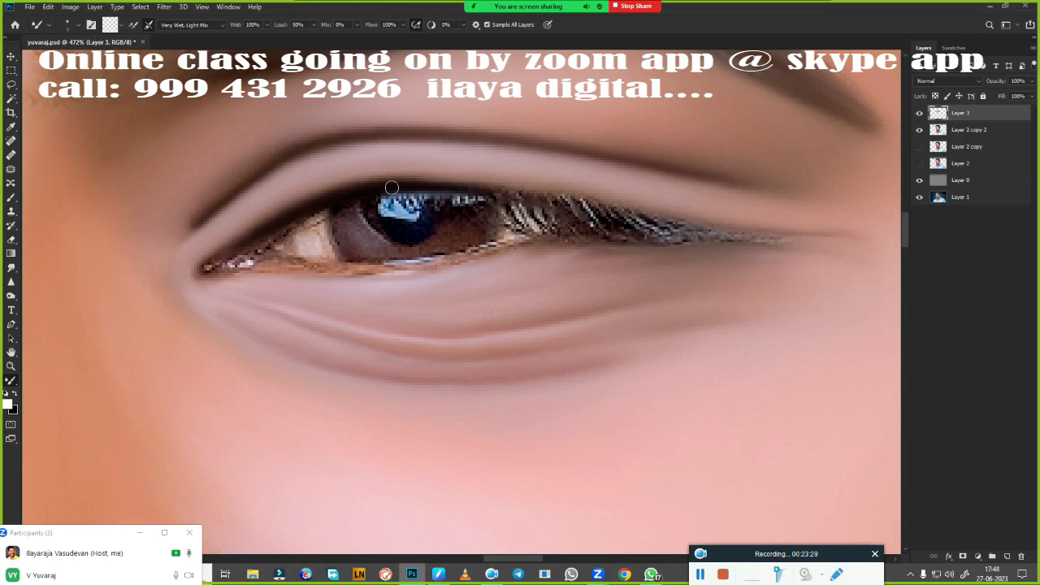
left_click_drag(391, 188, 494, 195)
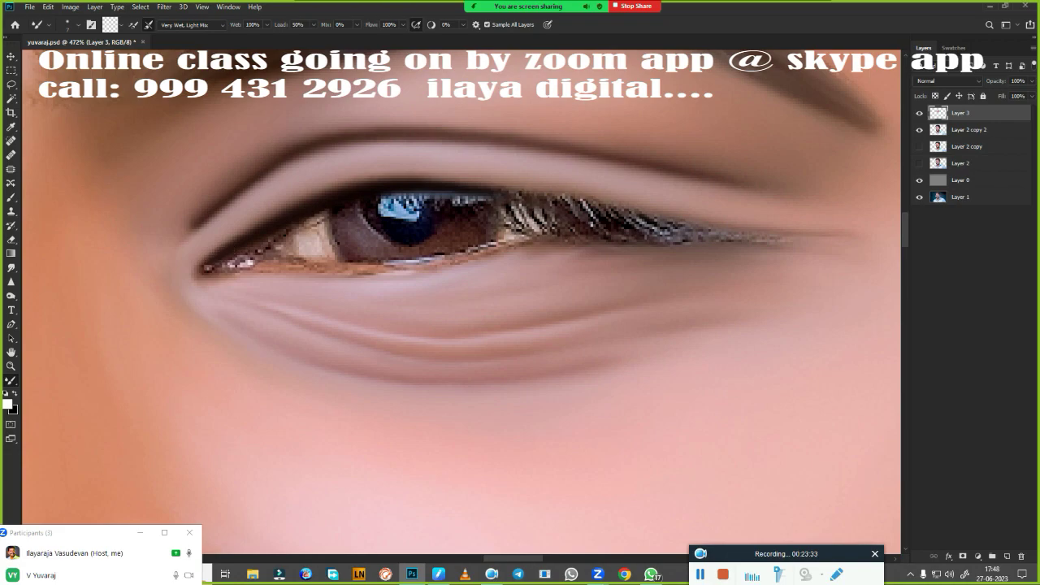
mouse_move(219, 261)
left_mouse_down()
mouse_move(204, 271)
mouse_move(345, 271)
left_mouse_up()
mouse_move(280, 273)
left_mouse_down()
mouse_move(216, 280)
mouse_move(357, 270)
left_mouse_up()
left_click_drag(228, 275, 301, 273)
left_click_drag(217, 276, 374, 270)
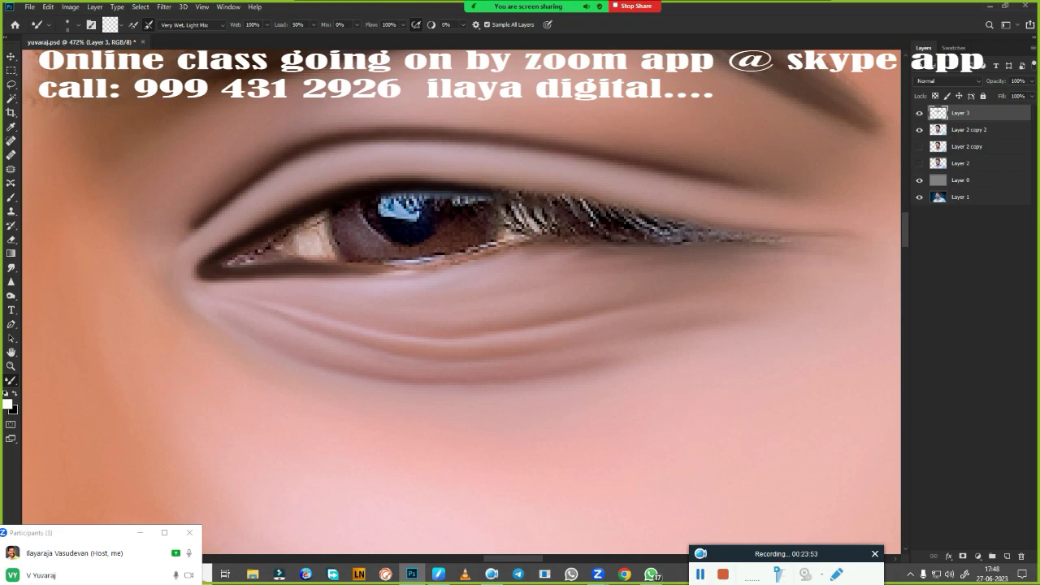
left_click_drag(549, 235, 372, 270)
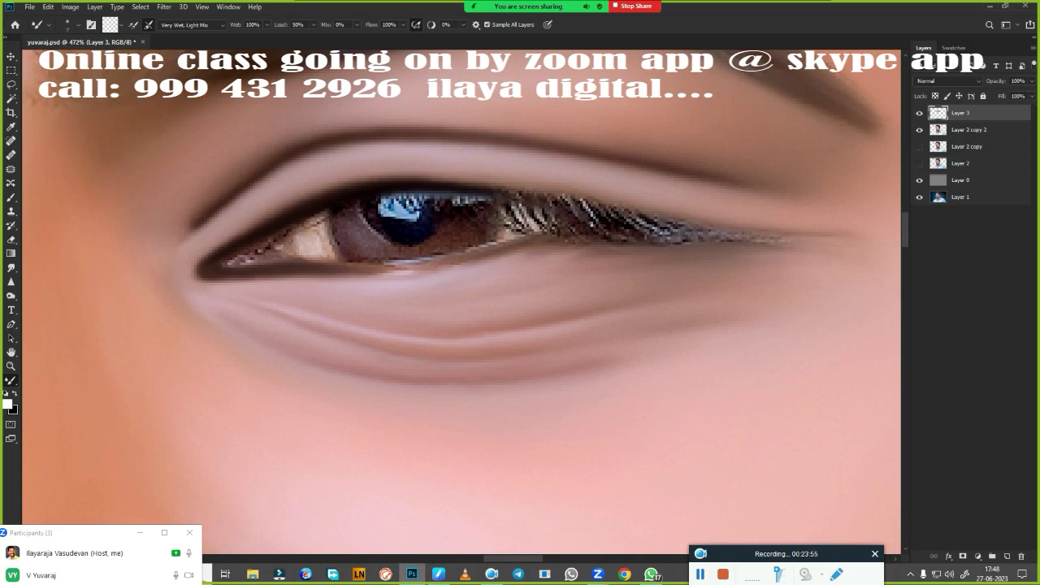
Lighten the lower-lid edge and soften the upper lid, outer lashes and inner corner
left_click_drag(463, 267, 540, 245)
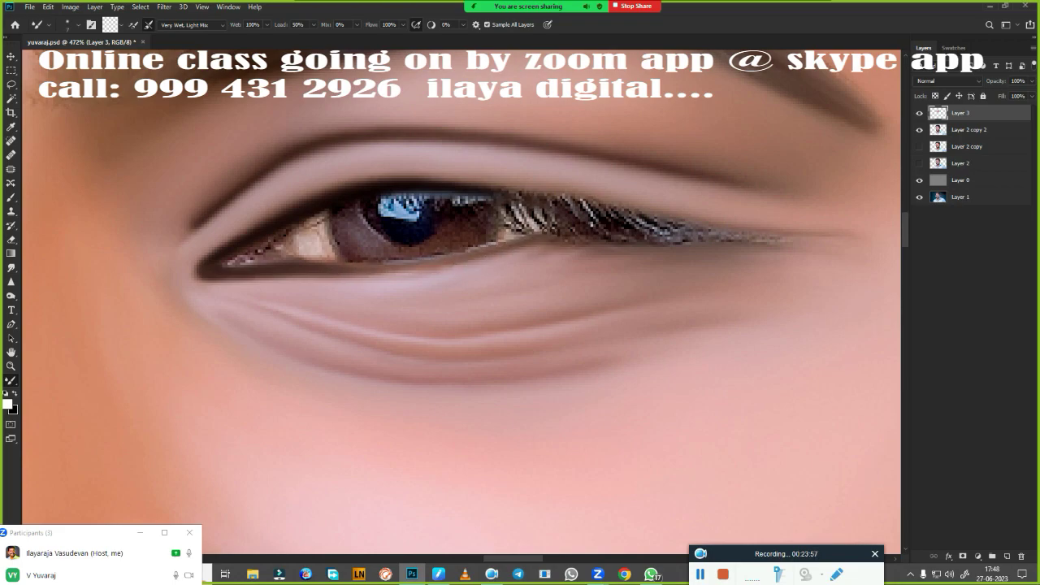
left_click_drag(358, 273, 439, 268)
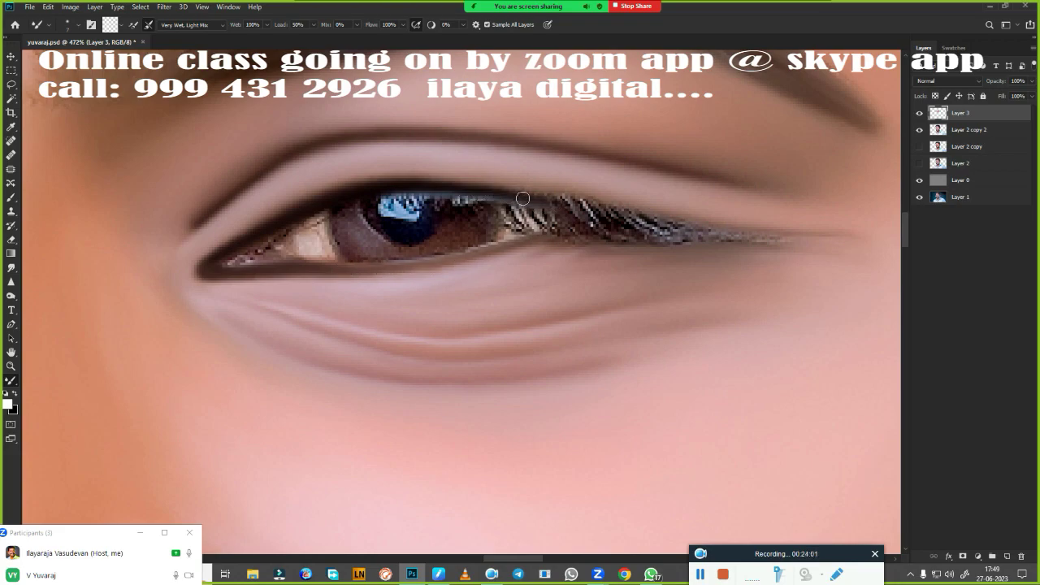
mouse_move(337, 175)
left_mouse_down()
mouse_move(696, 216)
mouse_move(642, 215)
left_mouse_up()
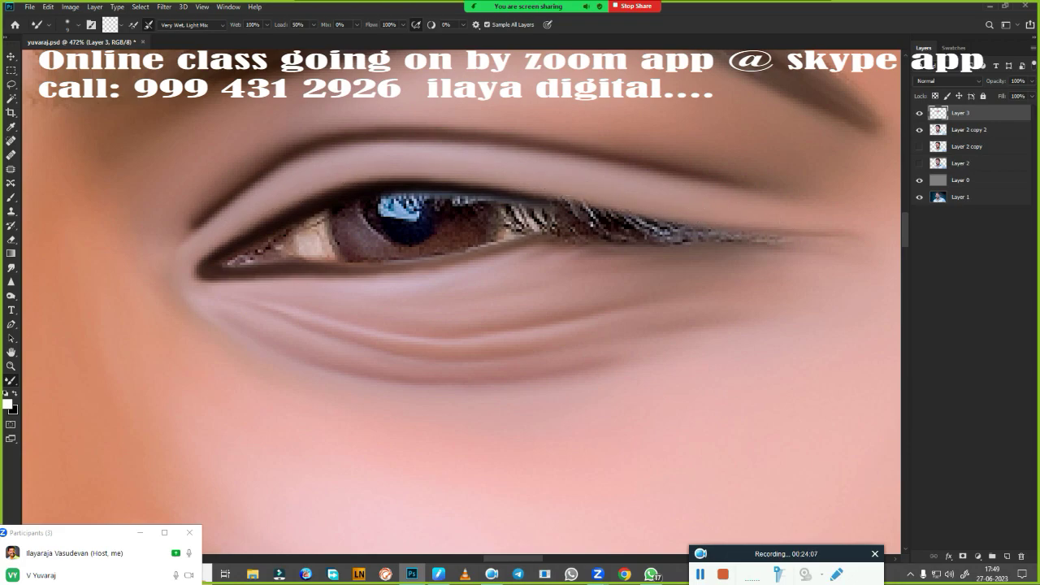
left_click_drag(562, 210, 768, 241)
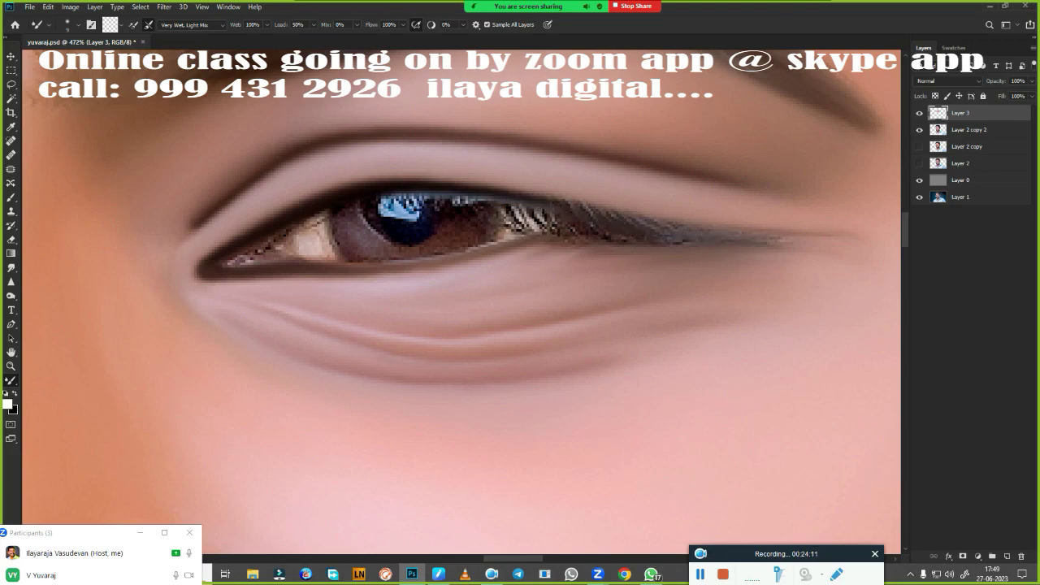
left_click_drag(503, 236, 509, 214)
mouse_move(305, 244)
left_mouse_down()
mouse_move(301, 231)
mouse_move(315, 256)
left_mouse_up()
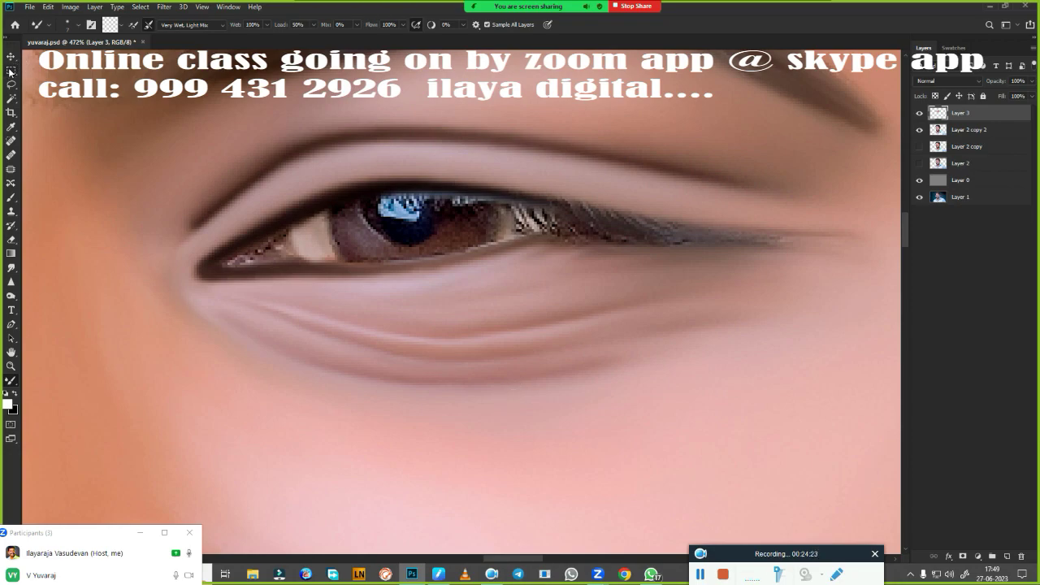
left_click(10, 71)
Draw an elliptical selection around the iris
left_click(54, 82)
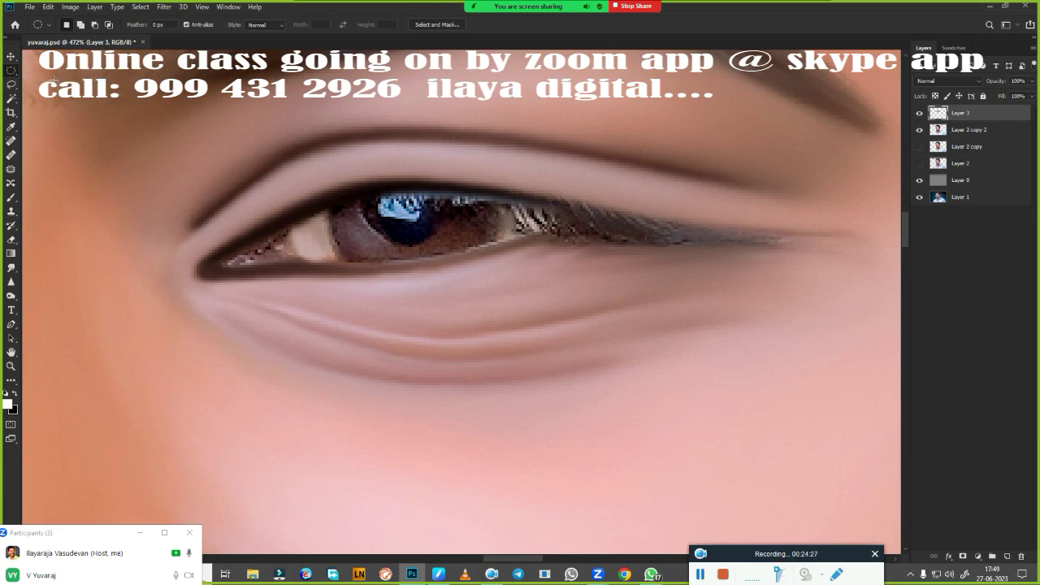
left_click_drag(415, 221, 509, 335)
left_click_drag(465, 282, 453, 273)
Smudge the iris's bright right side into a smooth dark brown patch
key("r")
key("bracketleft")
key("bracketleft")
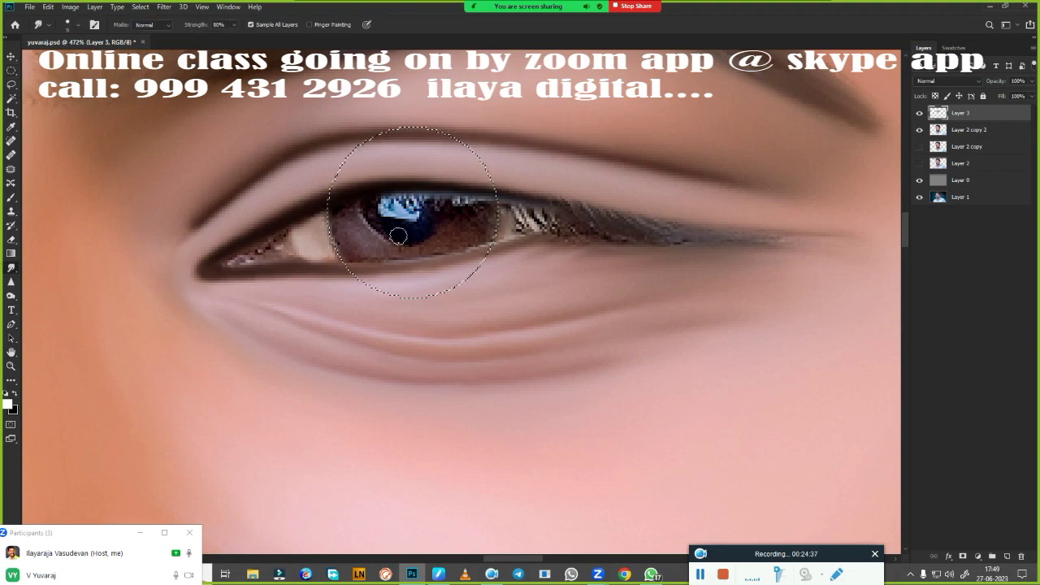
mouse_move(450, 222)
left_mouse_down()
mouse_move(450, 208)
mouse_move(486, 205)
left_mouse_up()
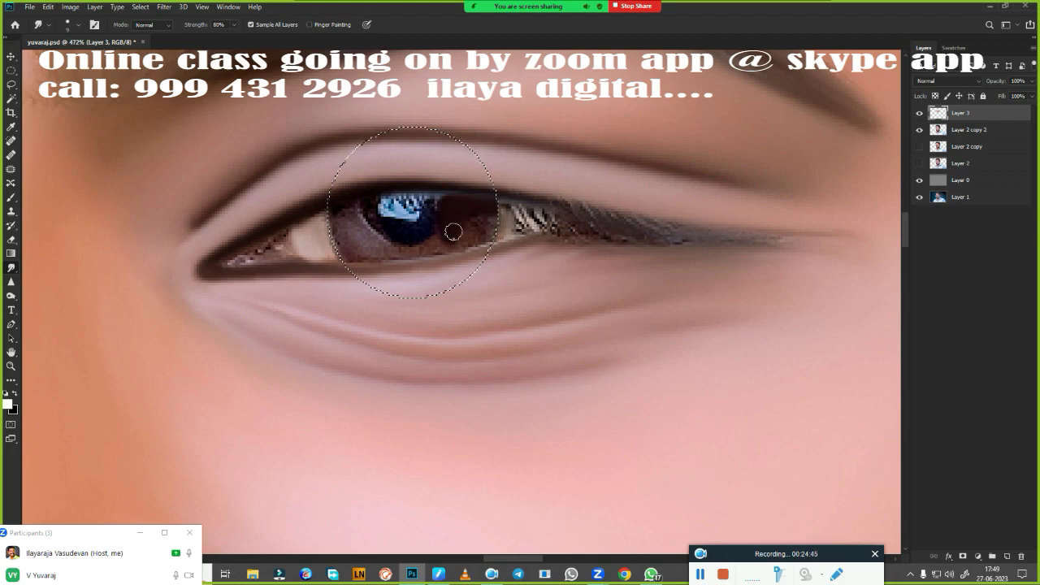
mouse_move(449, 244)
left_mouse_down()
mouse_move(479, 225)
mouse_move(474, 200)
left_mouse_up()
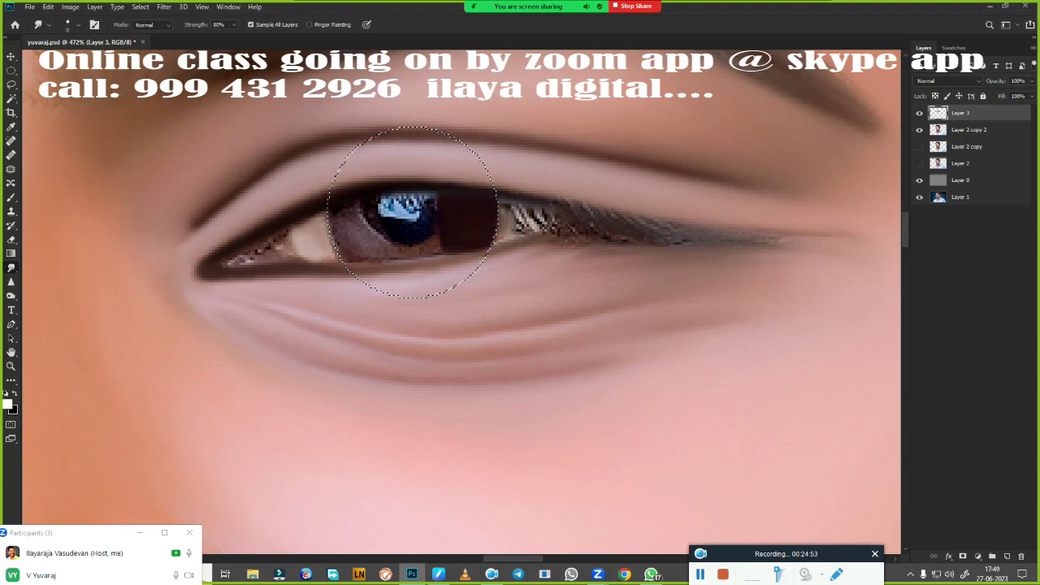
mouse_move(370, 219)
left_mouse_down()
mouse_move(374, 229)
mouse_move(355, 204)
mouse_move(370, 239)
left_mouse_up()
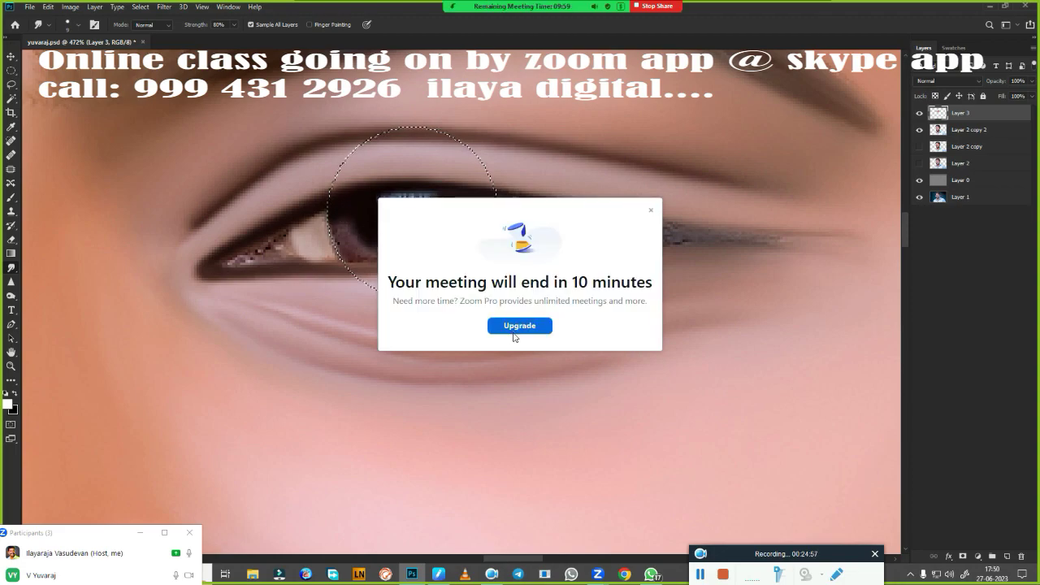
left_click(650, 210)
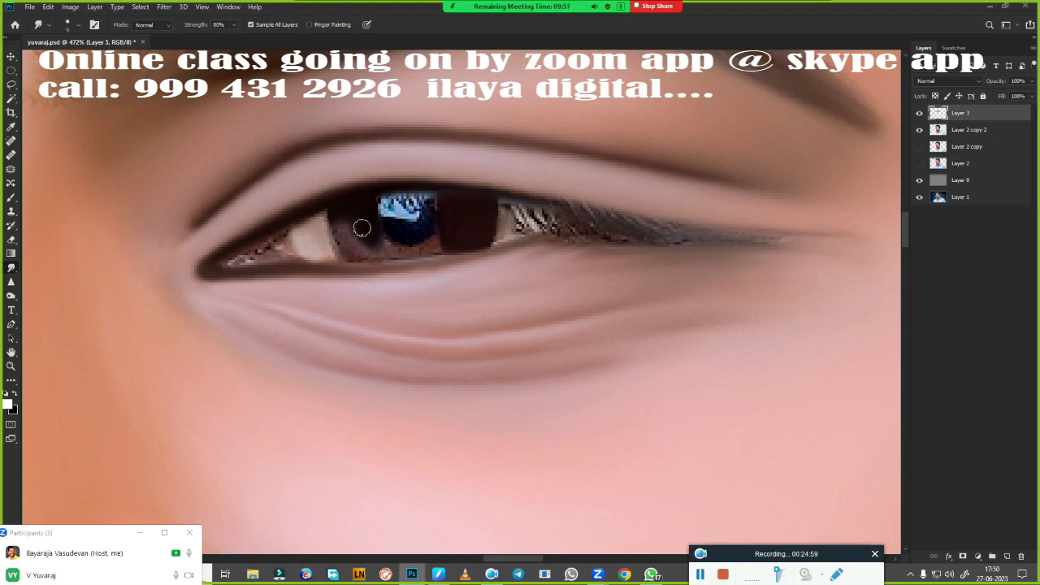
Smudge the iris to uniform dark brown, soften its blue highlight, and extend the lower lash line
mouse_move(361, 228)
left_mouse_down()
mouse_move(351, 229)
mouse_move(370, 250)
mouse_move(339, 256)
mouse_move(346, 235)
mouse_move(374, 254)
mouse_move(424, 250)
left_mouse_up()
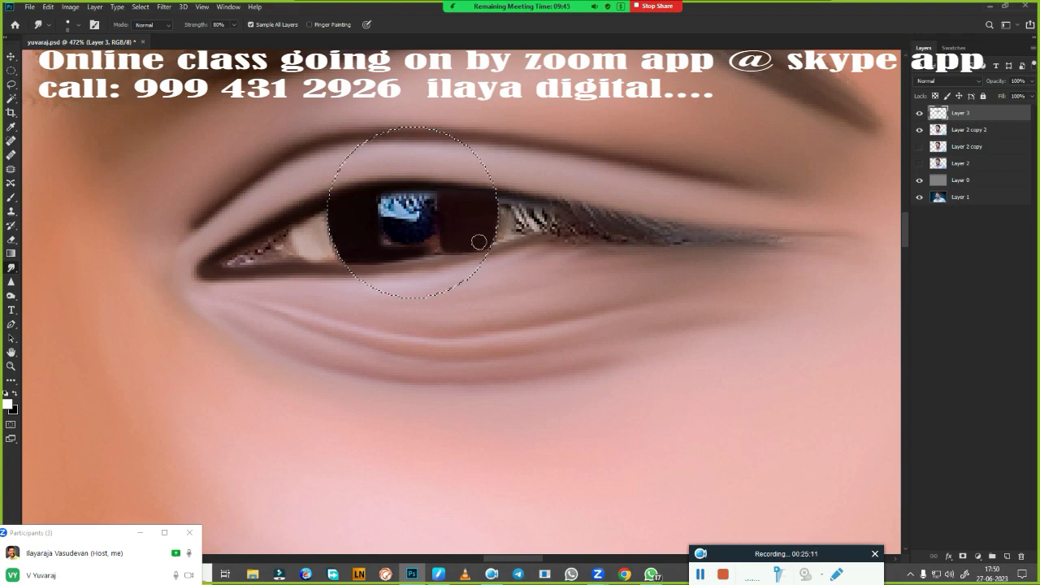
left_click_drag(446, 248, 436, 247)
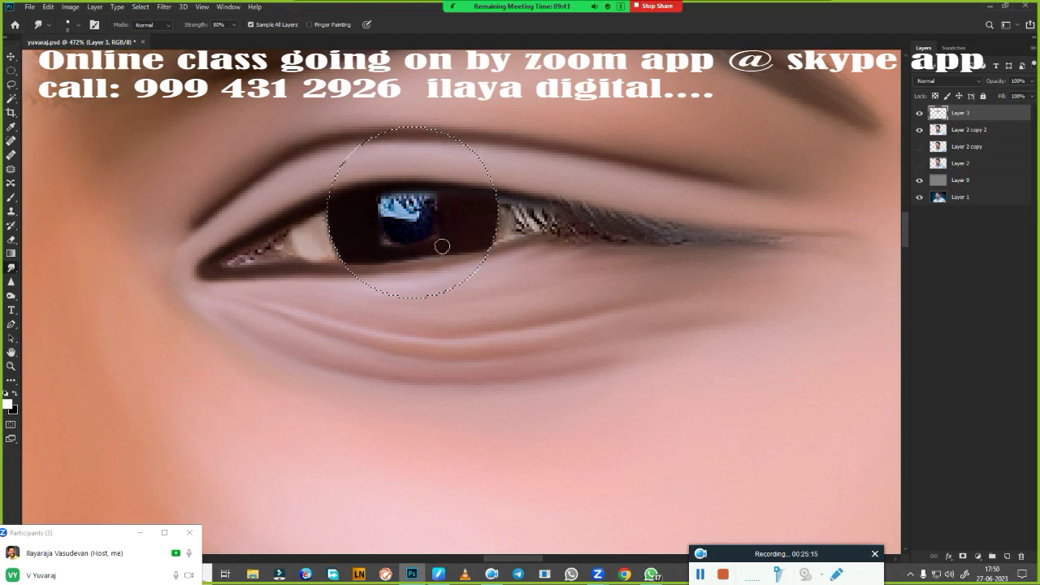
left_click_drag(447, 246, 400, 255)
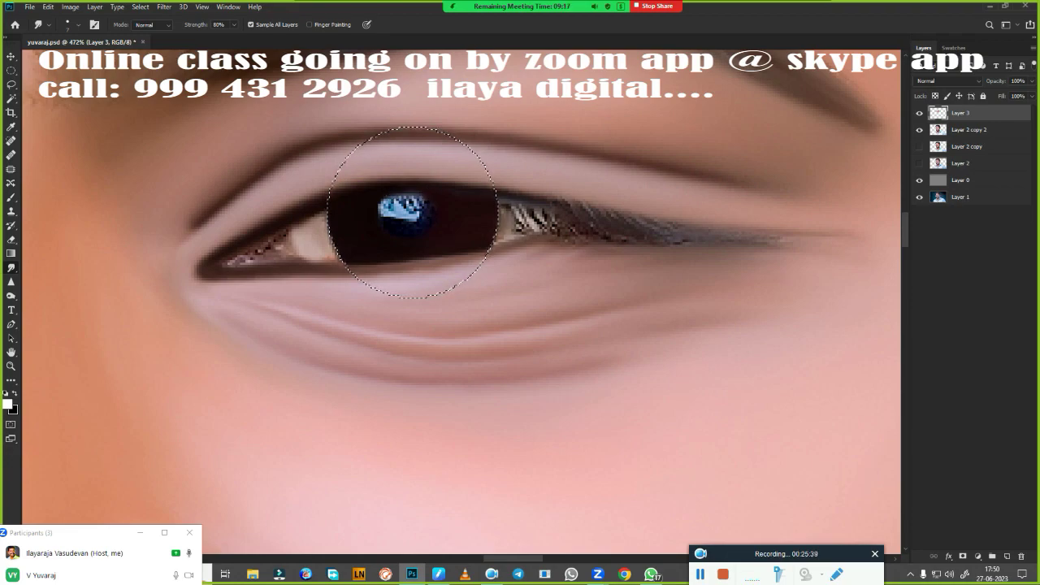
mouse_move(402, 203)
left_mouse_down()
mouse_move(416, 206)
mouse_move(386, 211)
mouse_move(429, 204)
mouse_move(402, 227)
mouse_move(387, 222)
mouse_move(423, 227)
left_mouse_up()
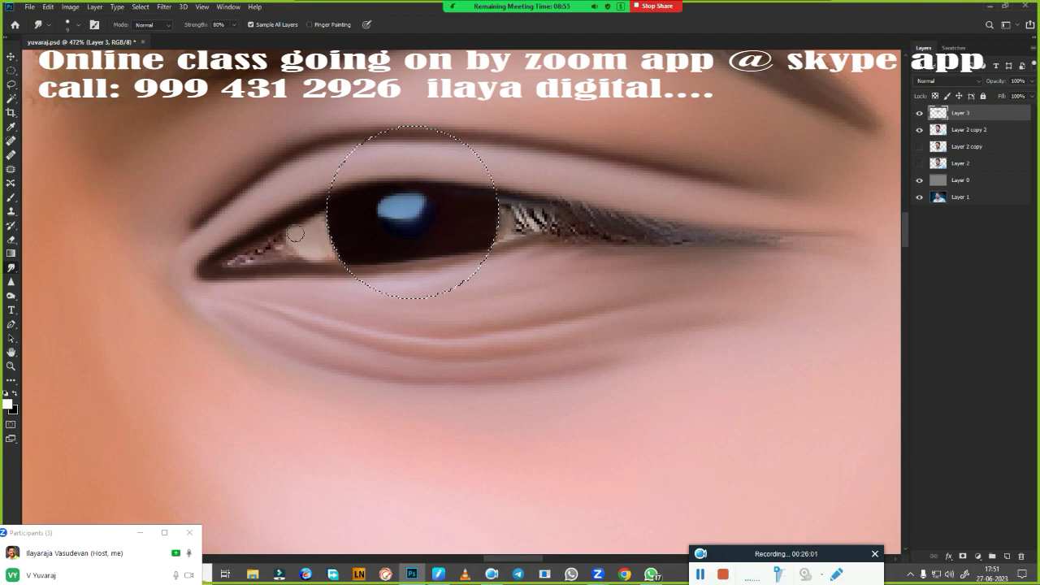
left_click_drag(299, 232, 330, 212)
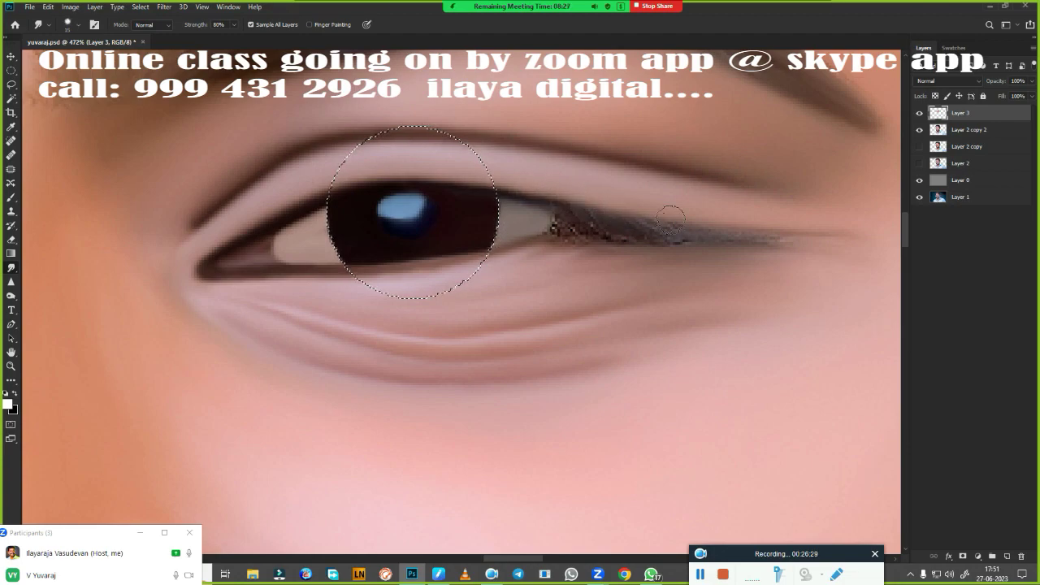
left_click_drag(670, 218, 779, 235)
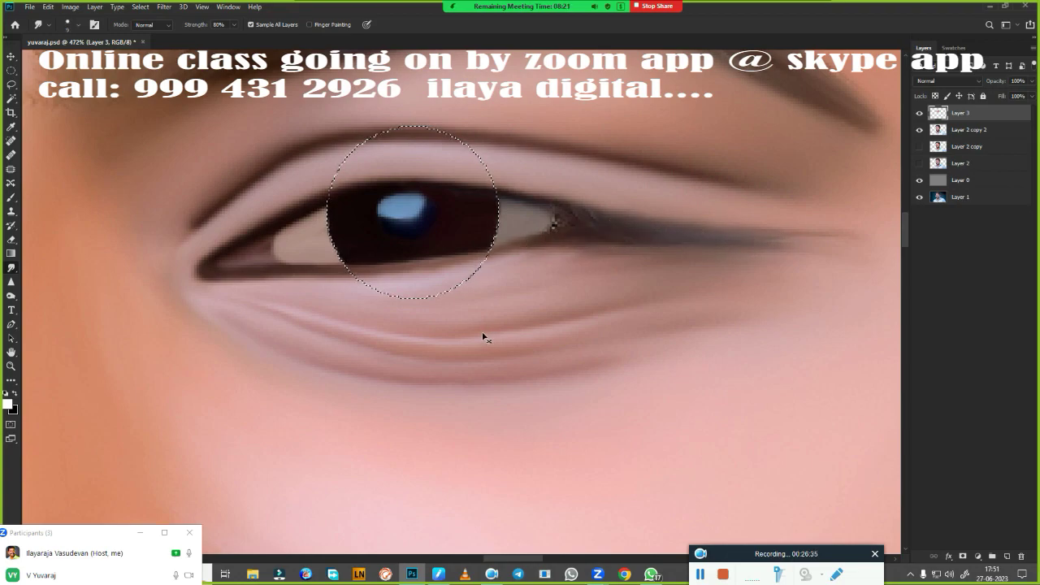
Select the eye's blue highlight with a round marquee and smudge it into a smooth, rounded glint
key("ctrl+d")
key("m")
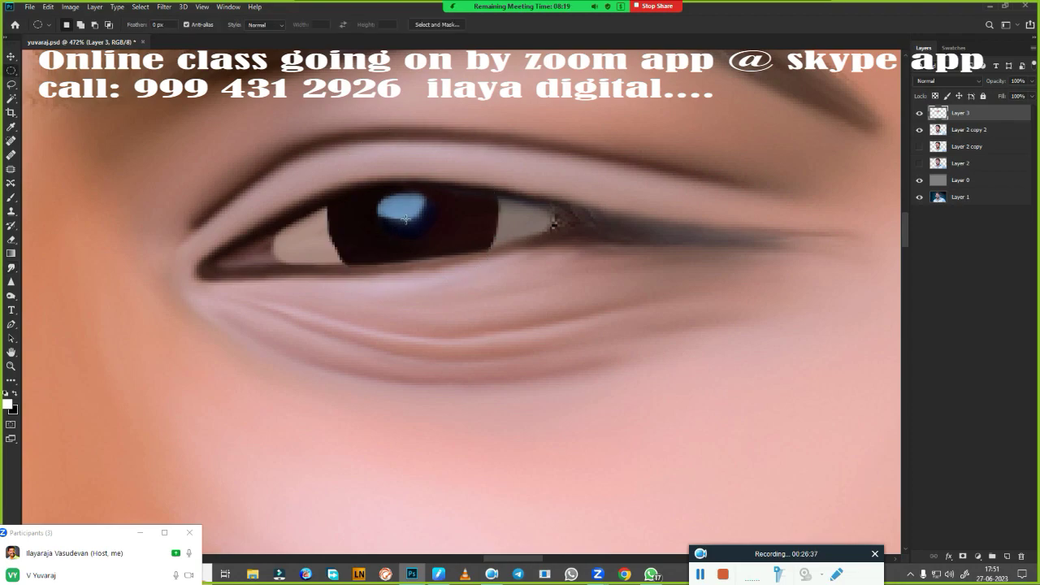
left_click_drag(409, 215, 454, 261)
key("r")
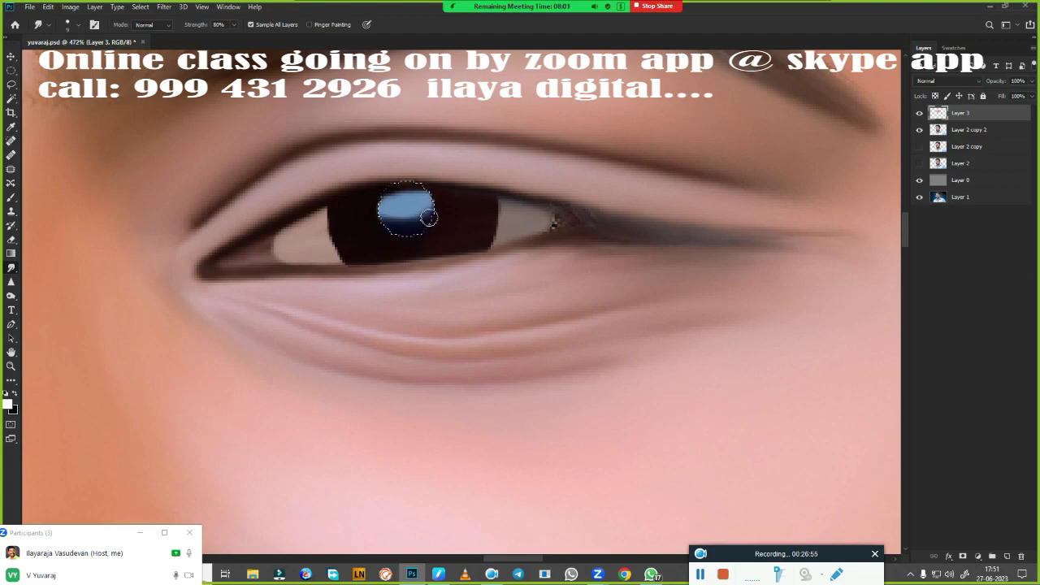
key("ctrl+d")
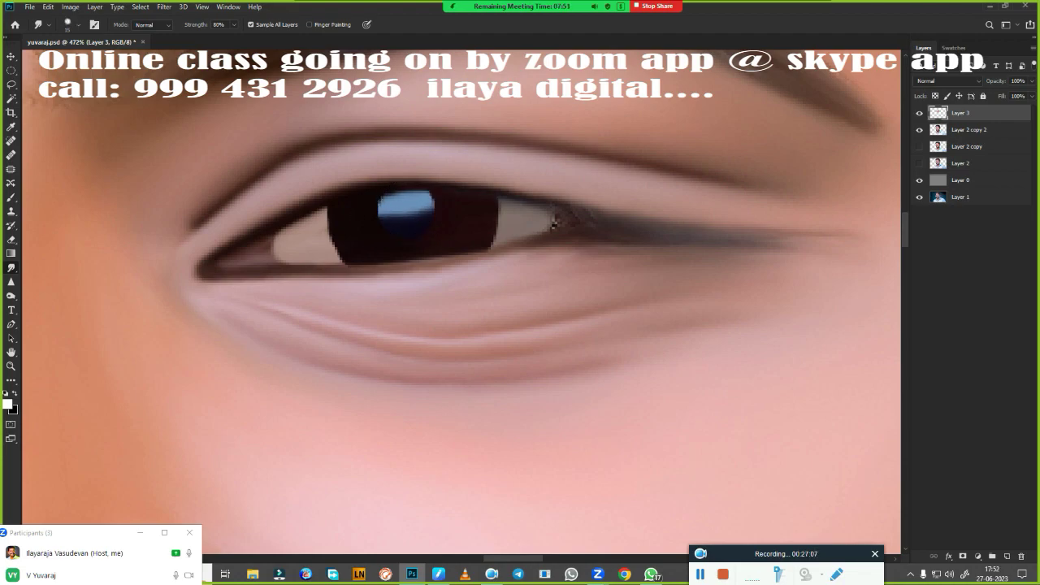
Blend away the dark streak at the eye's outer corner with the Mixer Brush
key("b")
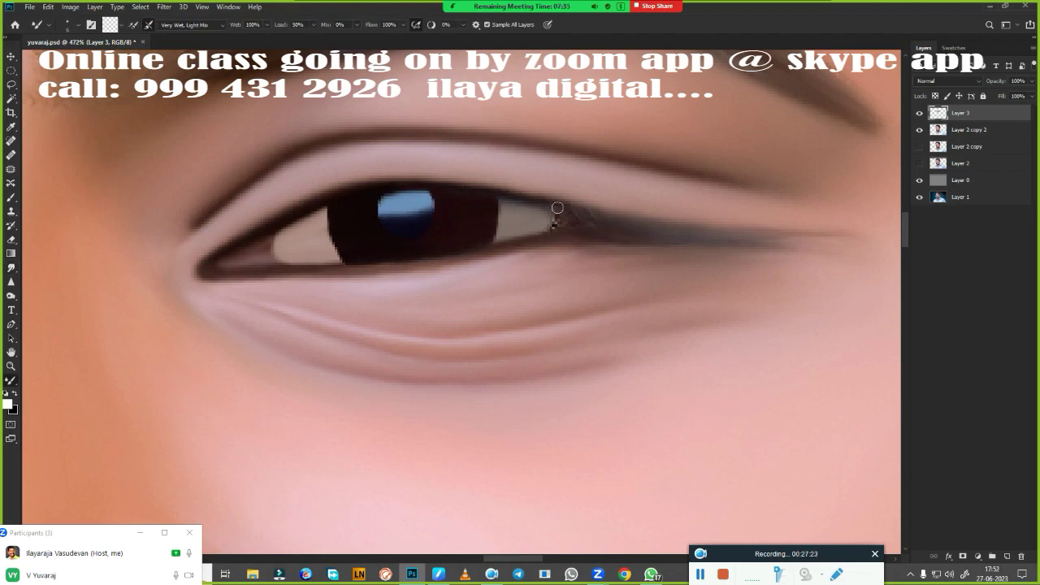
left_click_drag(836, 232, 618, 234)
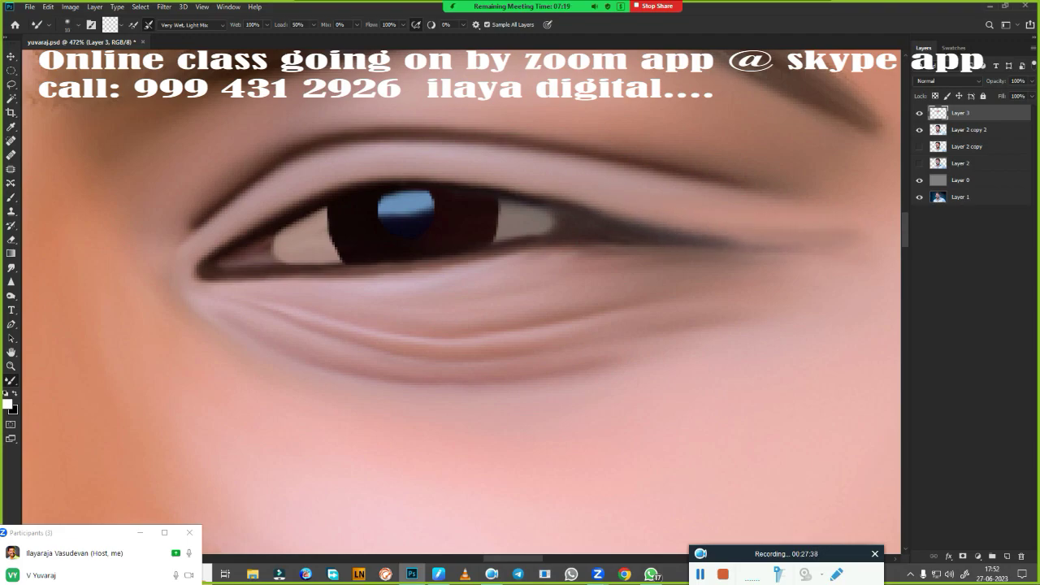
key("r")
scroll(552, 336, "down", 5)
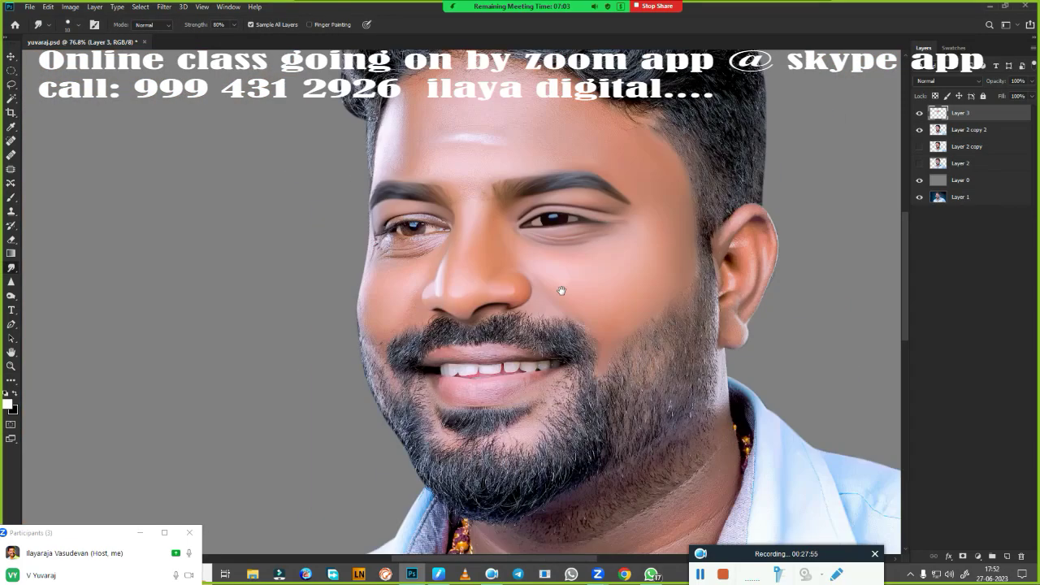
scroll(561, 247, "up", 4)
Smudge the hairline and forehead skin to blend out its texture
scroll(498, 303, "down", 4)
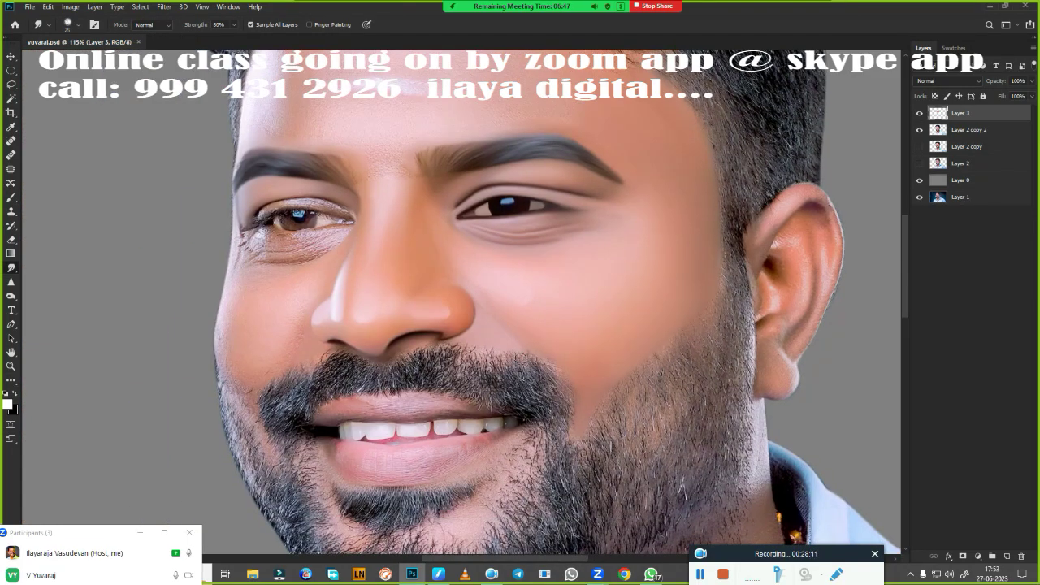
scroll(527, 325, "up", 4)
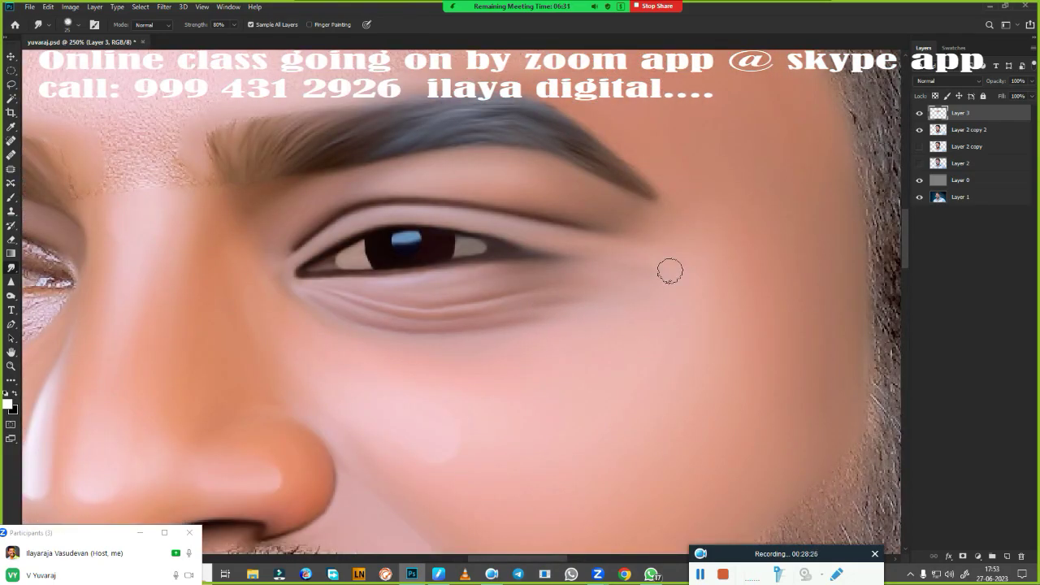
scroll(559, 399, "down", 4)
scroll(531, 320, "up", 4)
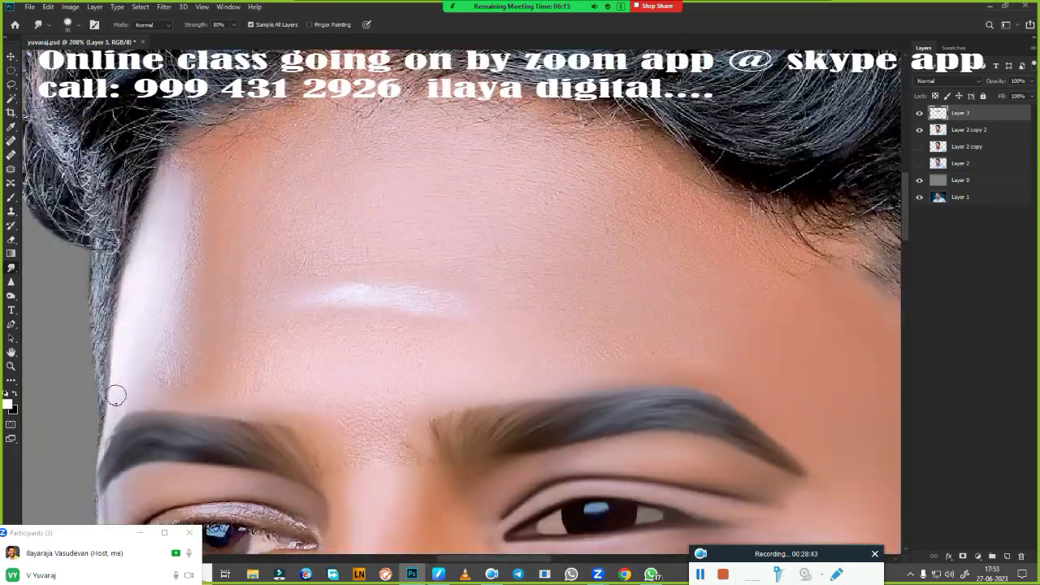
left_click_drag(213, 155, 580, 122)
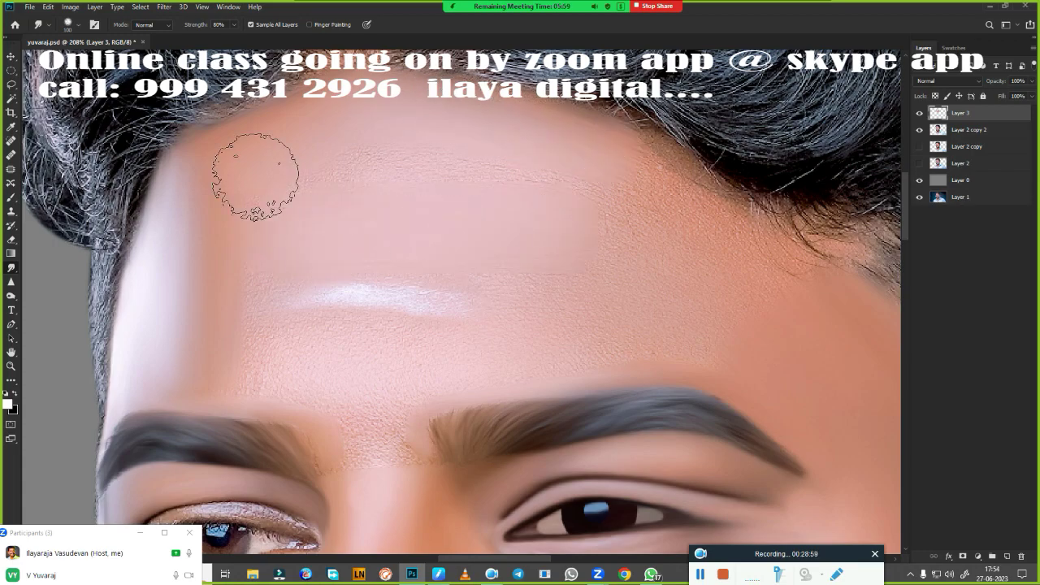
mouse_move(255, 175)
left_mouse_down()
mouse_move(267, 313)
mouse_move(476, 267)
mouse_move(301, 376)
mouse_move(273, 419)
left_mouse_up()
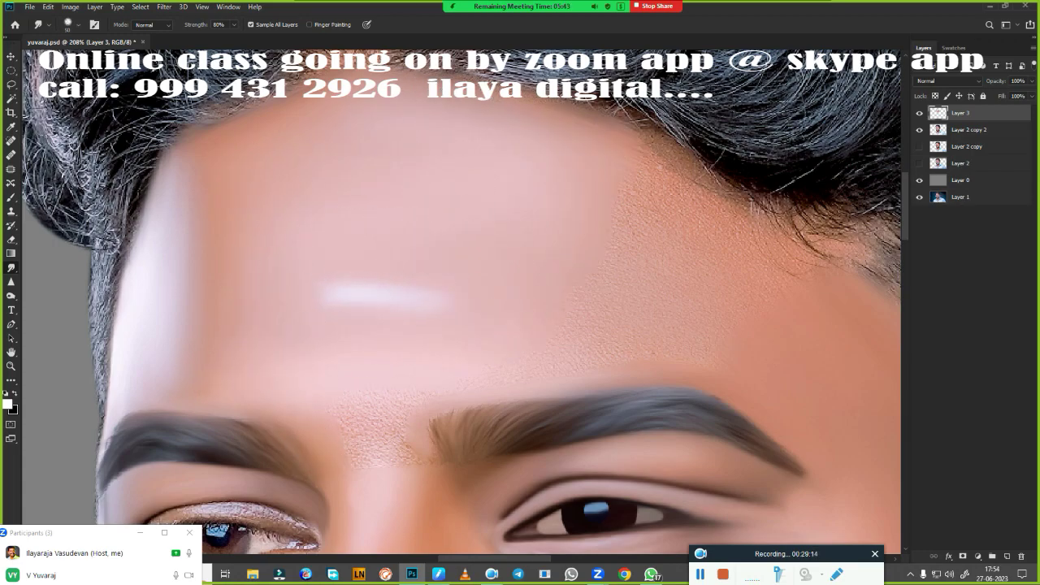
Soften the white forehead highlight into a smooth sheen
scroll(406, 401, "up", 2)
scroll(633, 353, "up", 1)
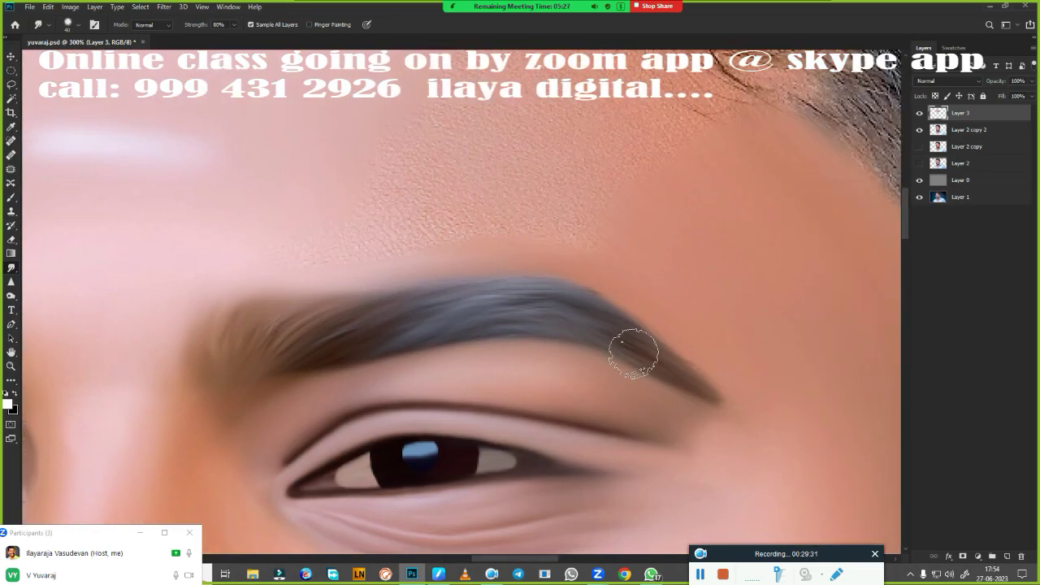
scroll(634, 354, "down", 2)
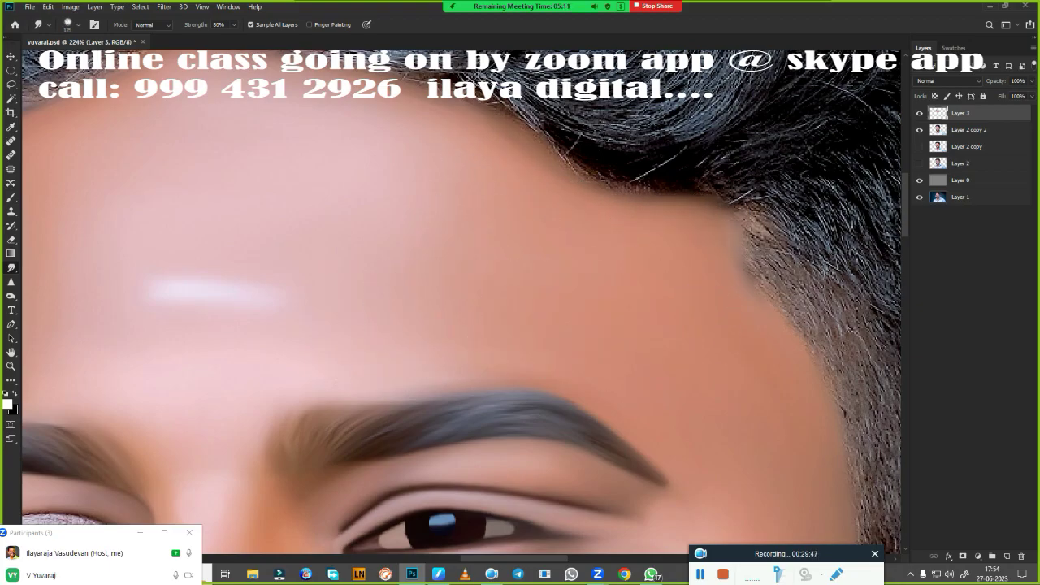
scroll(527, 320, "down", 2)
scroll(535, 303, "up", 3)
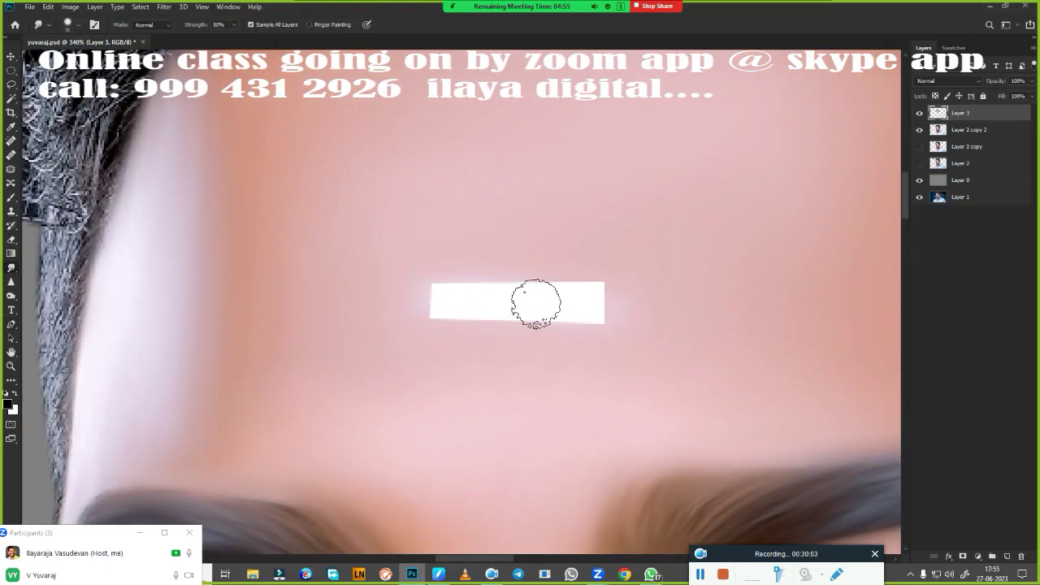
left_click_drag(536, 303, 587, 297)
scroll(588, 297, "down", 3)
scroll(557, 379, "down", 1)
scroll(585, 409, "up", 2)
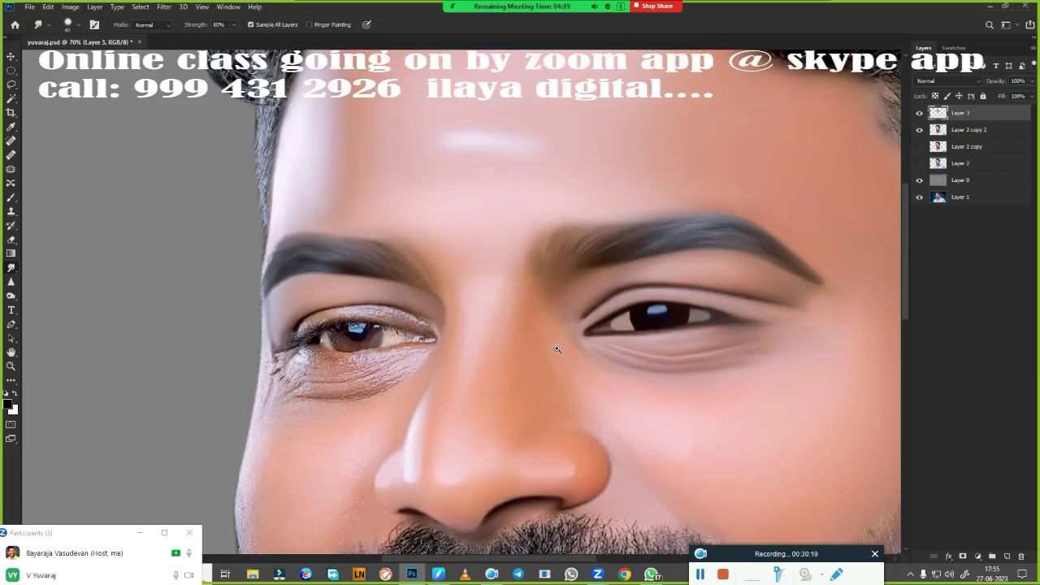
scroll(557, 348, "up", 2)
scroll(453, 291, "down", 1)
scroll(479, 260, "up", 2)
scroll(480, 248, "up", 1)
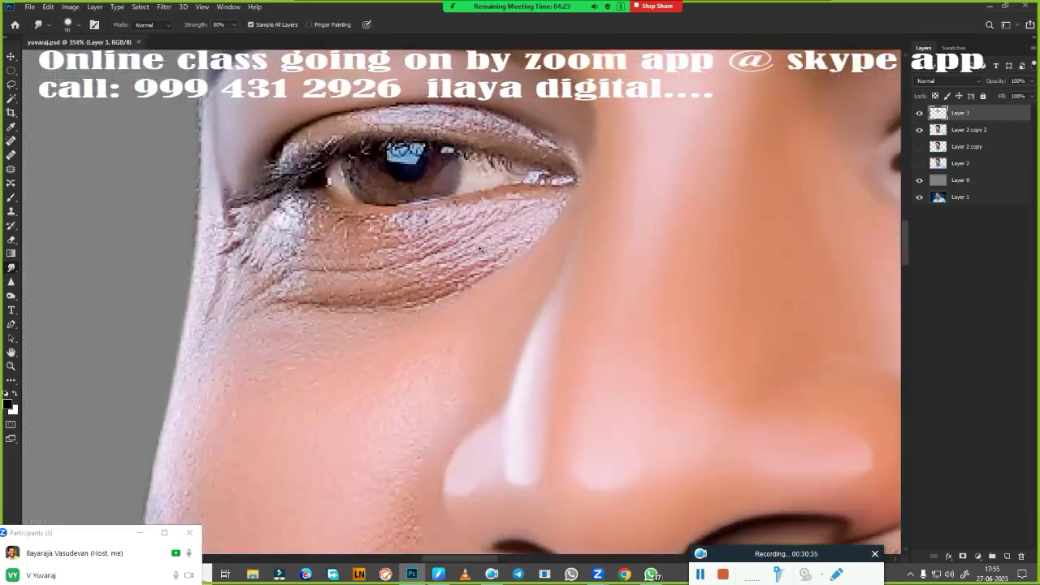
scroll(480, 249, "up", 1)
Use the Mixer Brush to paint the eyelid lines and blend the under-eye folds smooth
key("b")
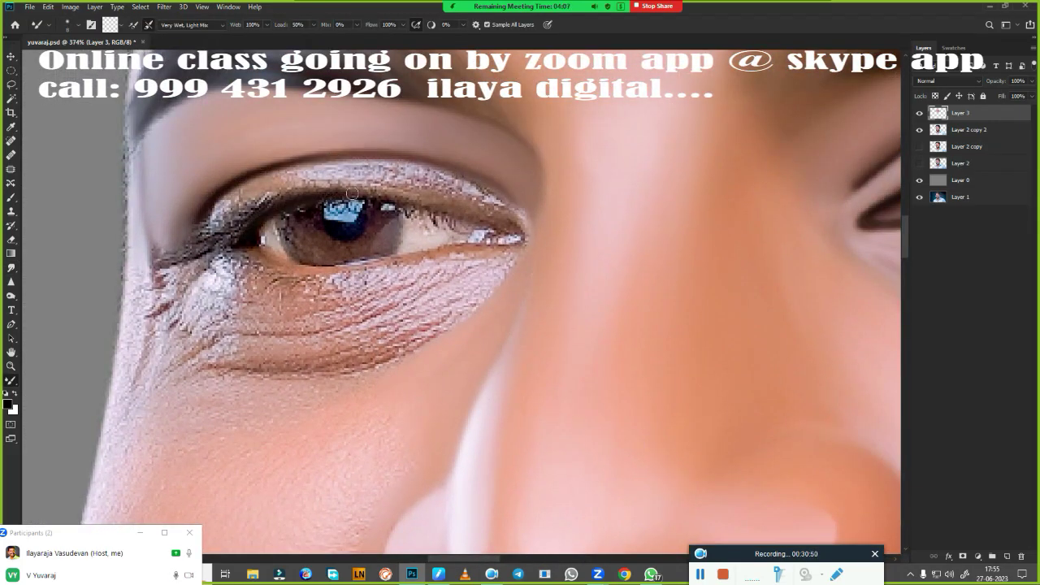
mouse_move(352, 194)
left_mouse_down()
mouse_move(504, 227)
mouse_move(492, 244)
mouse_move(463, 248)
left_mouse_up()
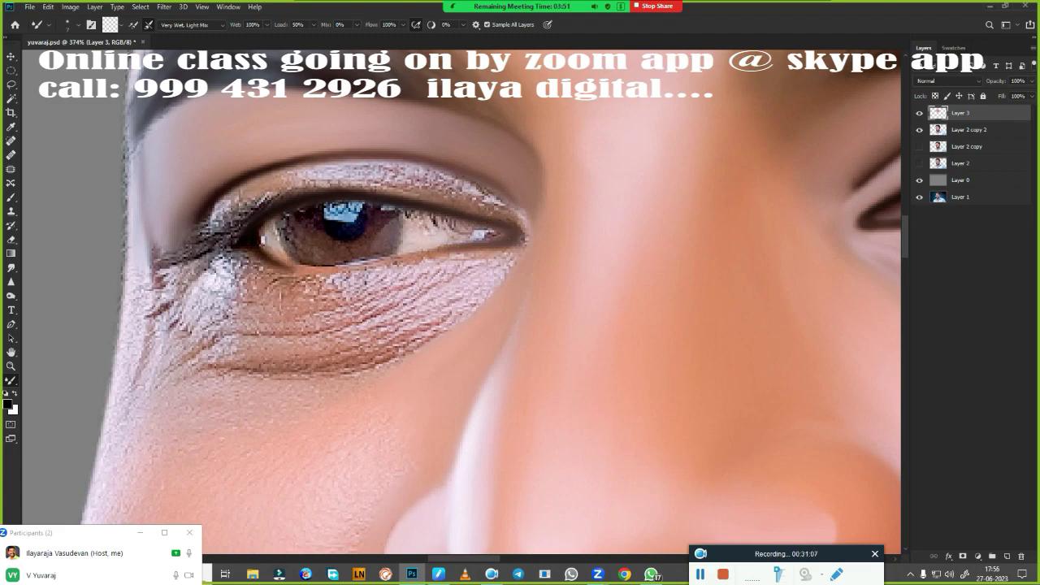
mouse_move(246, 254)
left_mouse_down()
mouse_move(349, 270)
mouse_move(478, 243)
left_mouse_up()
left_click_drag(203, 346, 350, 321)
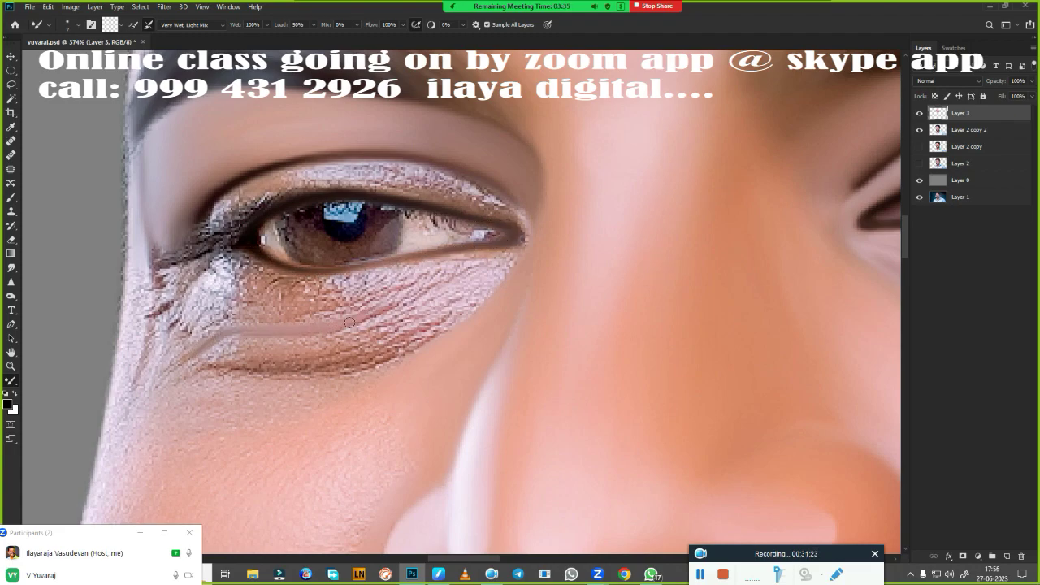
left_click_drag(471, 268, 361, 366)
left_click_drag(487, 304, 216, 369)
mouse_move(211, 252)
left_mouse_down()
mouse_move(154, 308)
mouse_move(260, 186)
mouse_move(374, 167)
left_mouse_up()
left_click_drag(243, 211, 166, 276)
left_click_drag(317, 171, 483, 199)
Smudge the cheek edge, lower-lid wrinkles, upper eyelid crease and under-lid fold smooth
key("r")
scroll(485, 322, "up", 3)
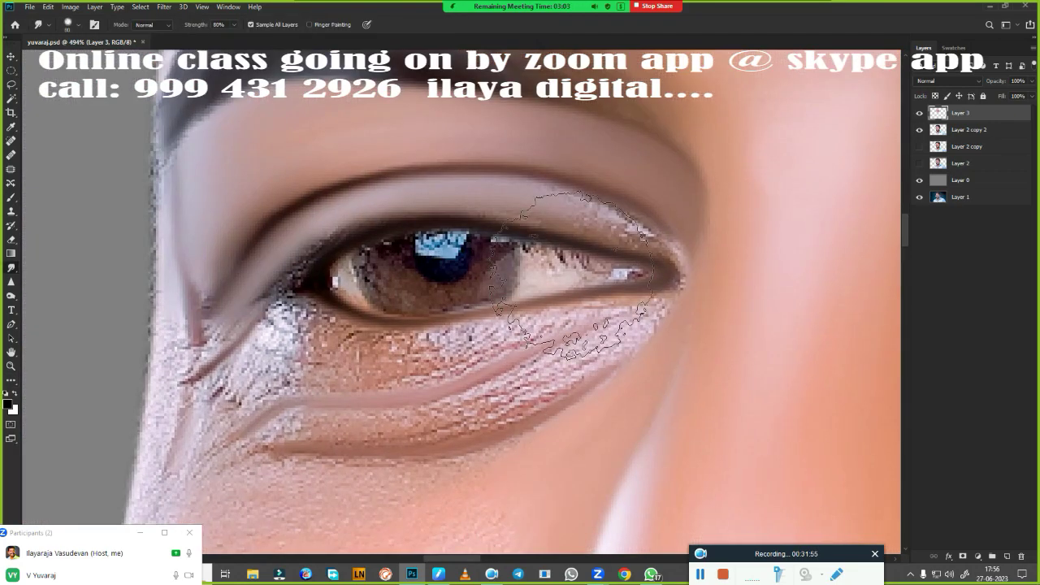
left_click_drag(174, 314, 244, 382)
mouse_move(200, 301)
left_mouse_down()
mouse_move(272, 285)
mouse_move(338, 199)
mouse_move(601, 209)
mouse_move(675, 284)
left_mouse_up()
mouse_move(276, 317)
left_mouse_down()
mouse_move(372, 383)
mouse_move(642, 302)
left_mouse_up()
left_click_drag(455, 342, 279, 332)
mouse_move(244, 438)
left_mouse_down()
mouse_move(455, 413)
mouse_move(658, 317)
left_mouse_up()
scroll(455, 313, "down", 2)
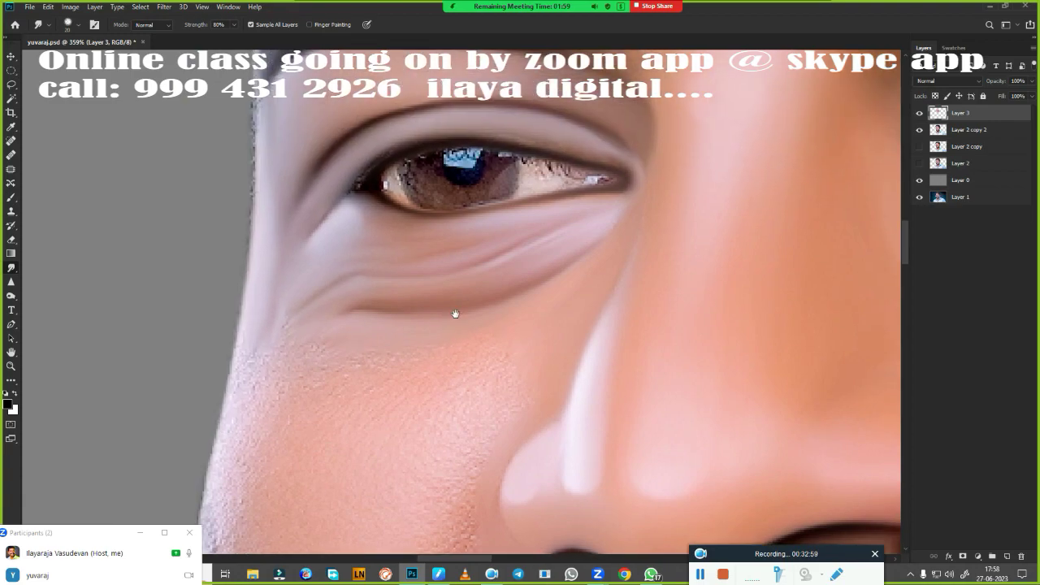
scroll(455, 313, "up", 1)
left_click_drag(455, 314, 423, 366)
Repaint the upper eyelid line toward the outer corner and blend the lower eyelid line
key("b")
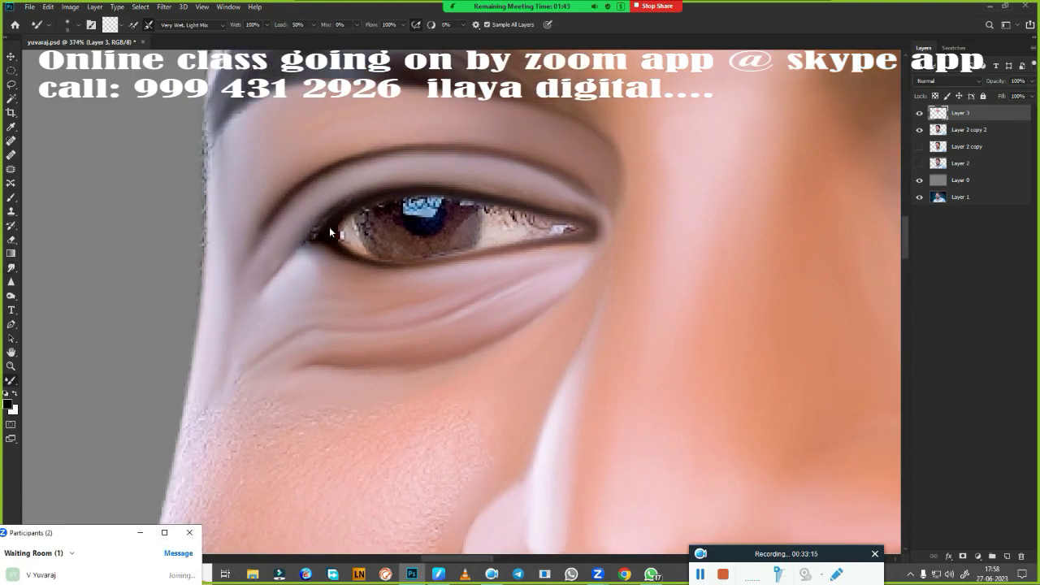
left_click(329, 232)
mouse_move(333, 219)
left_mouse_down()
mouse_move(414, 195)
mouse_move(520, 191)
mouse_move(591, 235)
left_mouse_up()
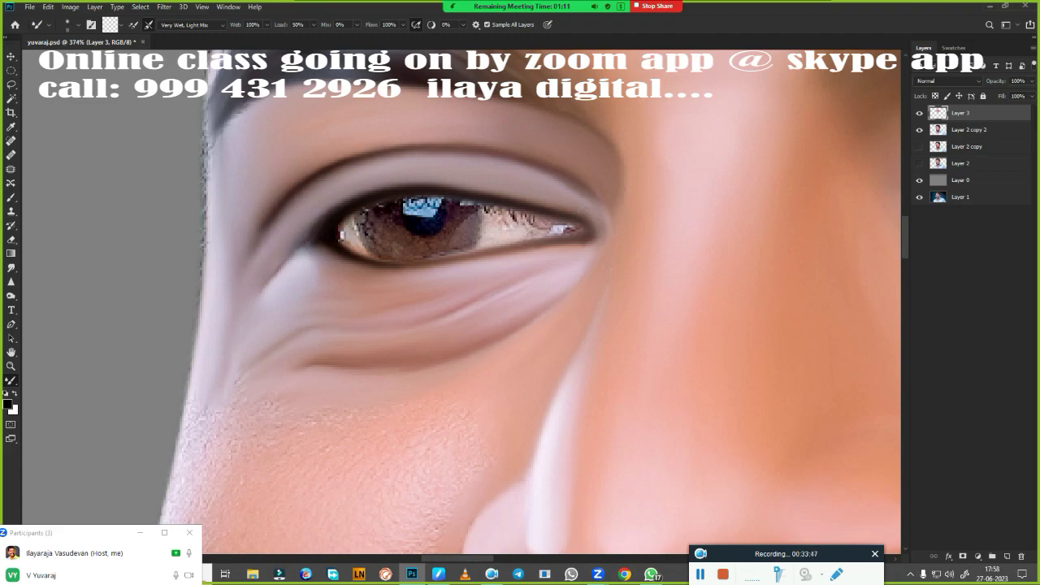
left_click_drag(396, 310, 501, 263)
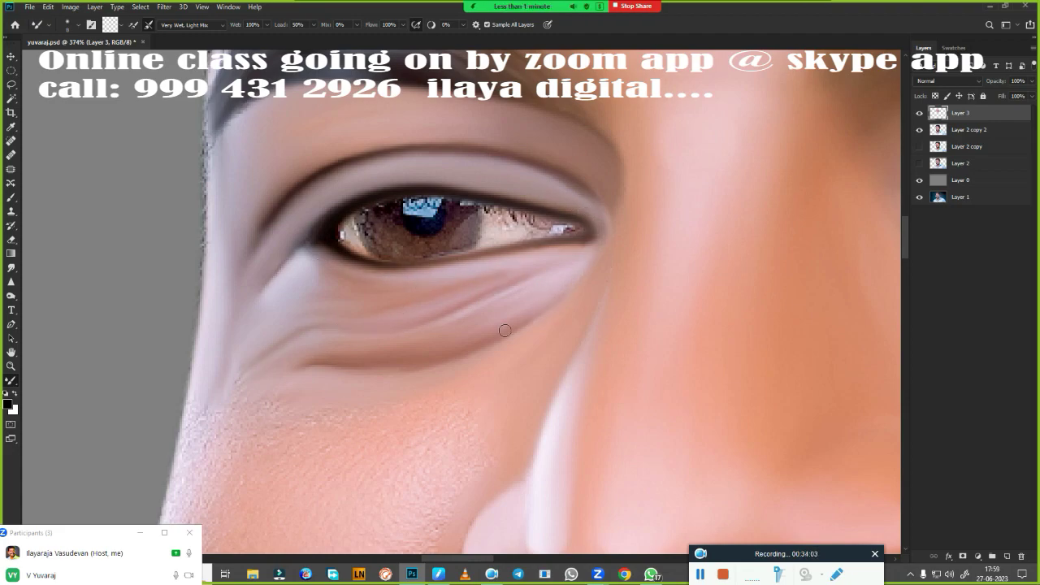
key("r")
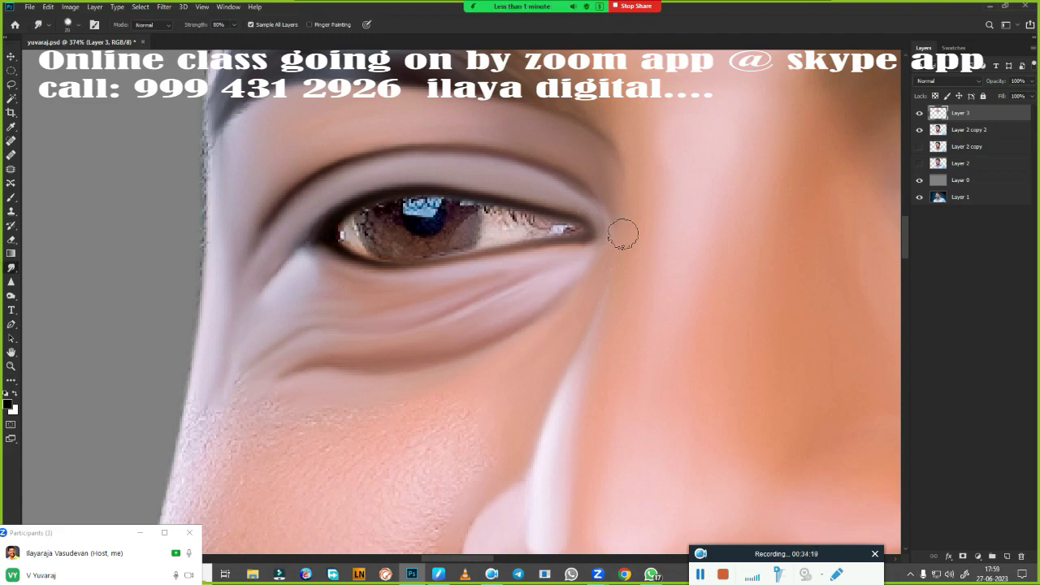
scroll(520, 301, "down", 3)
scroll(520, 301, "up", 2)
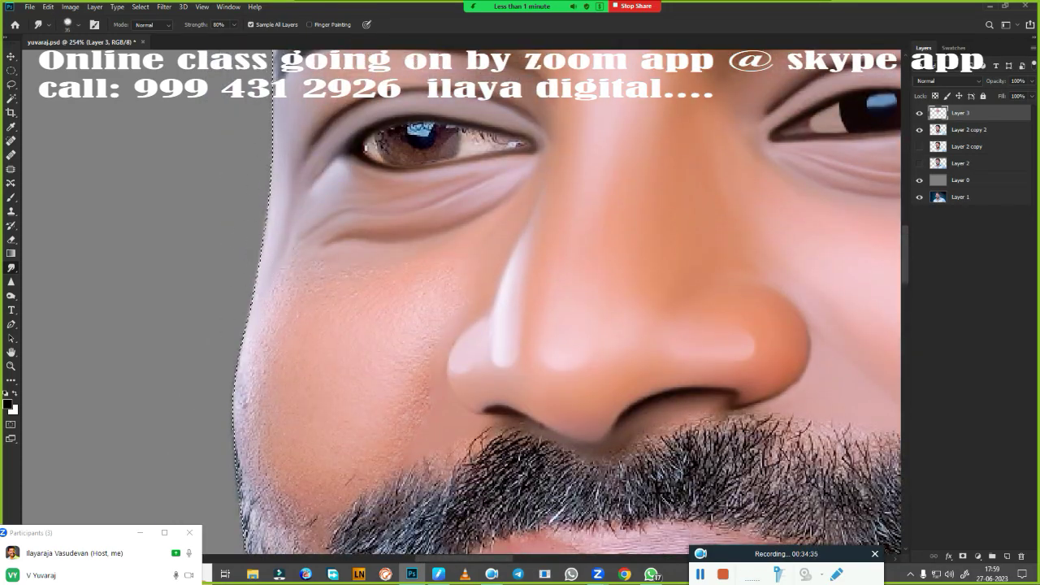
Outline the iris with a path and darken the lower eyelid line under the eye white
key("p")
scroll(520, 300, "down", 3)
left_click(358, 199)
left_click(311, 284)
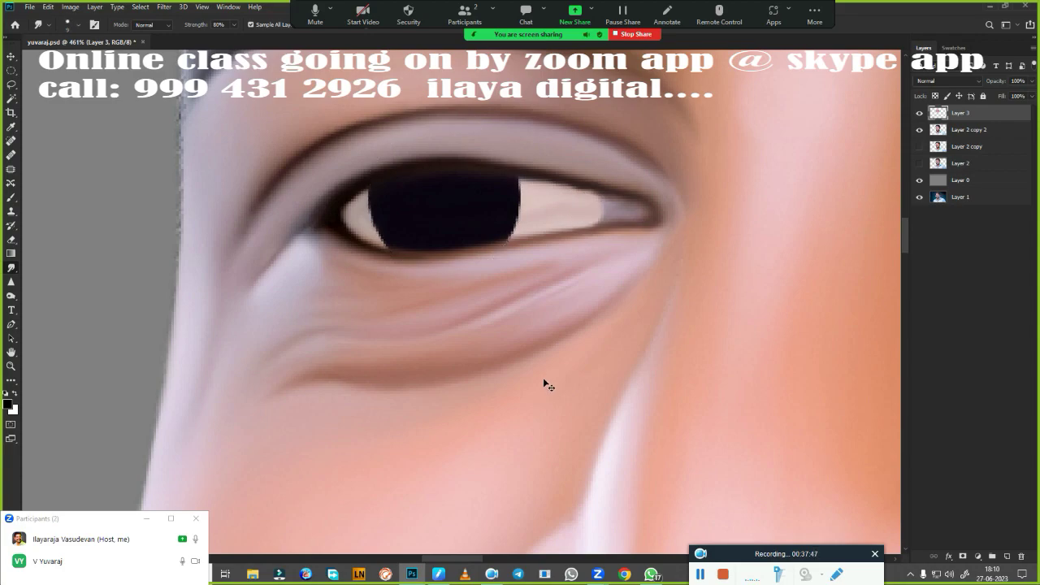
left_click_drag(491, 242, 563, 237)
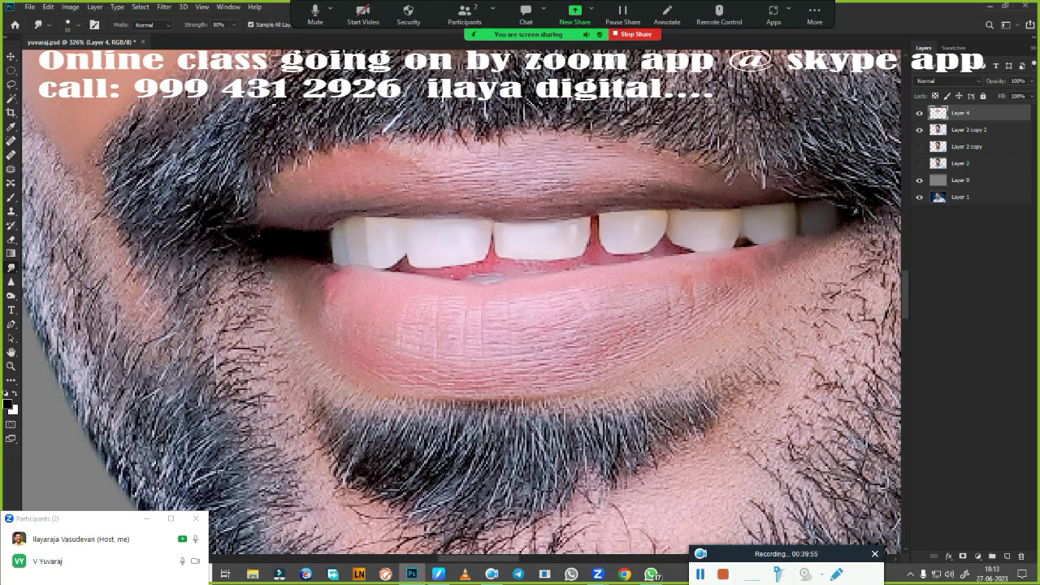
Smudge the upper and lower lips to a soft painted finish
left_click_drag(366, 158, 375, 188)
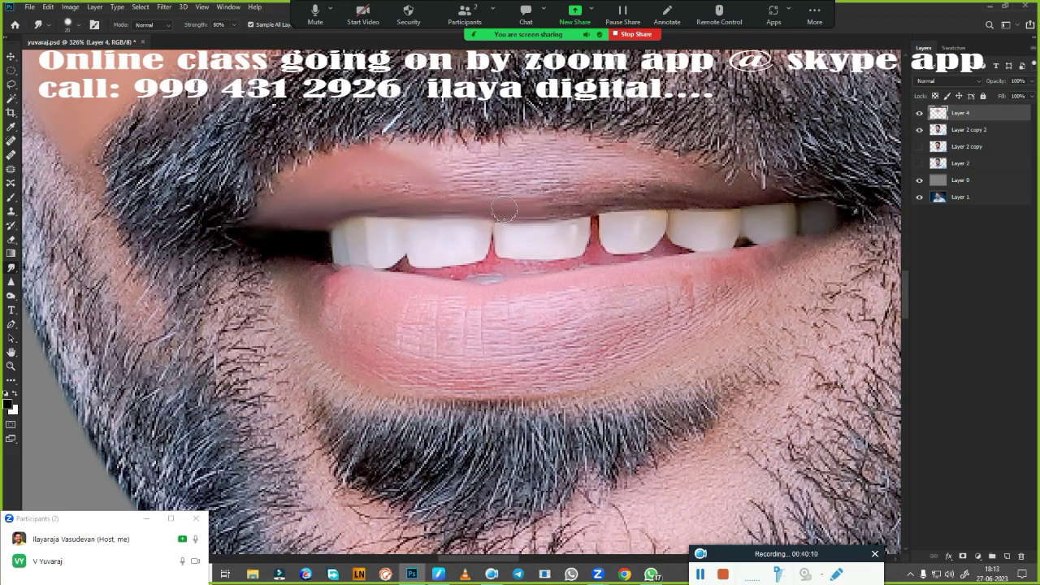
mouse_move(464, 168)
left_mouse_down()
mouse_move(608, 162)
mouse_move(550, 179)
mouse_move(371, 174)
mouse_move(378, 162)
mouse_move(448, 166)
left_mouse_up()
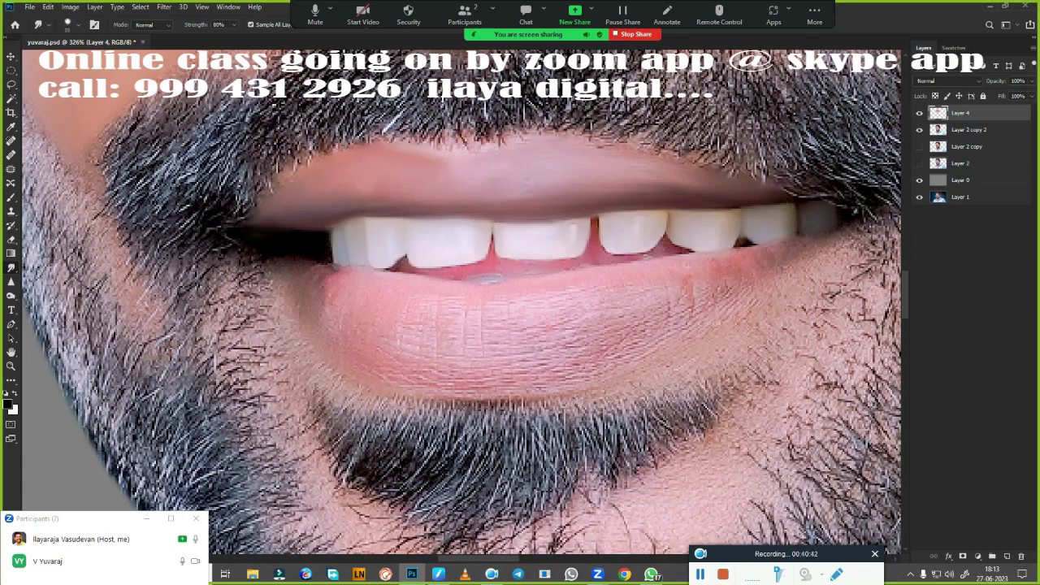
mouse_move(448, 338)
left_mouse_down()
mouse_move(636, 306)
mouse_move(471, 304)
left_mouse_up()
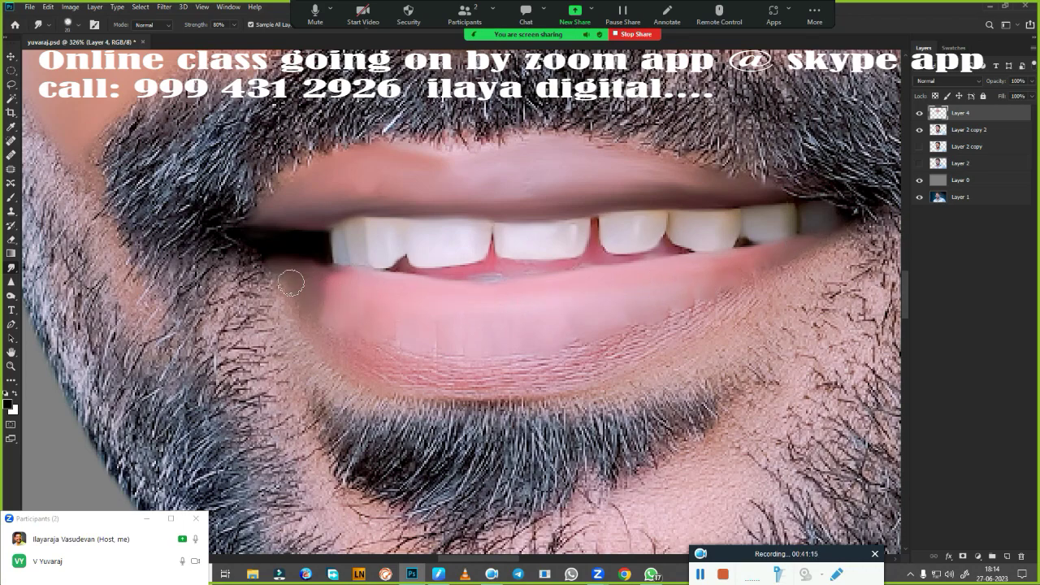
mouse_move(385, 367)
left_mouse_down()
mouse_move(479, 371)
mouse_move(597, 348)
mouse_move(734, 274)
mouse_move(554, 375)
left_mouse_up()
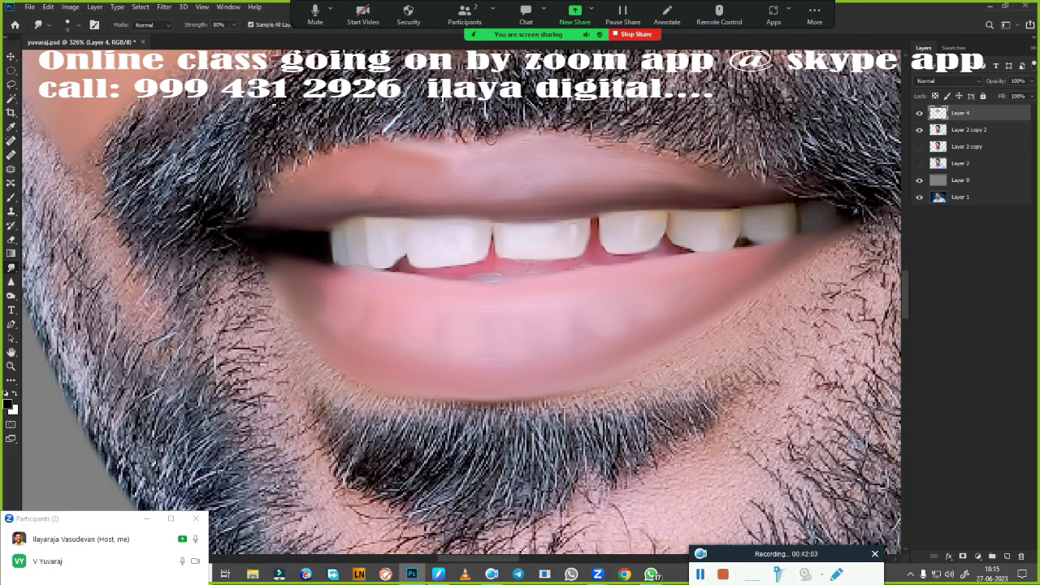
Blend the lower lip's right end and the chin beard below the lip into skin tone
scroll(490, 137, "down", 2)
left_click_drag(626, 212, 602, 309)
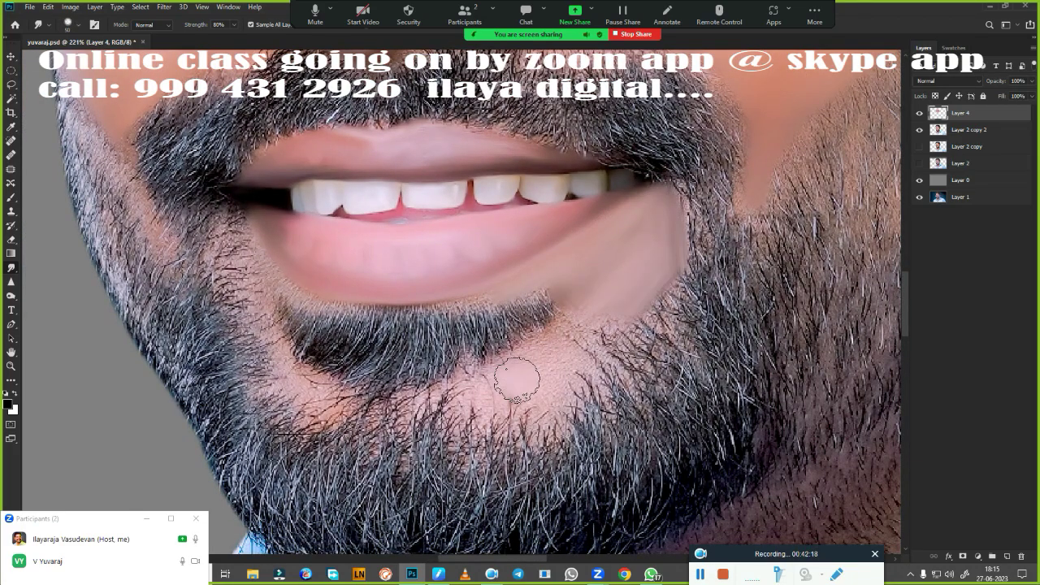
mouse_move(516, 378)
left_mouse_down()
mouse_move(650, 301)
mouse_move(481, 378)
mouse_move(504, 439)
left_mouse_up()
mouse_move(232, 203)
left_mouse_down()
mouse_move(266, 329)
mouse_move(350, 418)
left_mouse_up()
key("e")
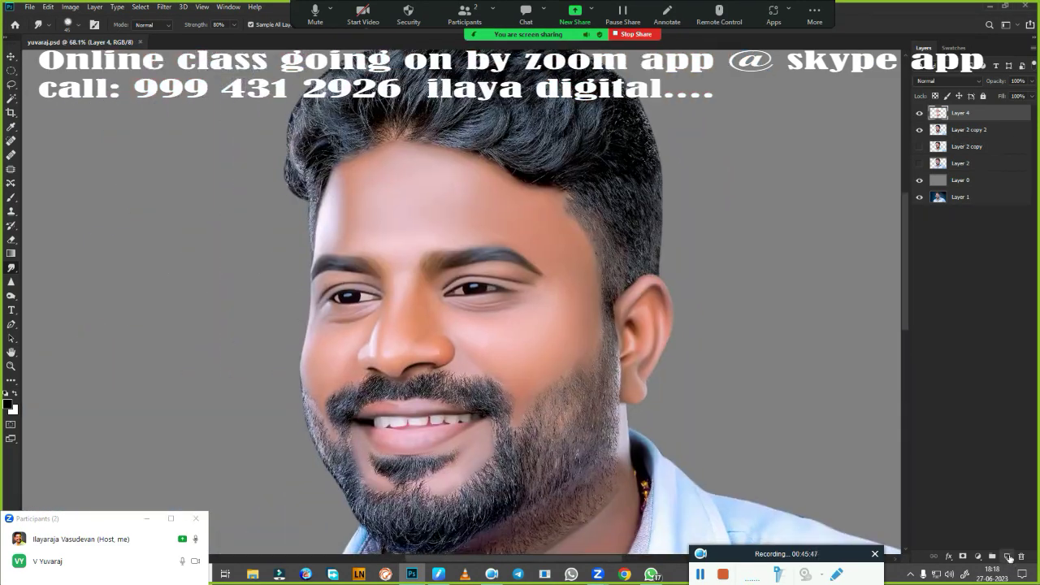
Smear the moustache hair into soft, smooth painted strokes
scroll(549, 322, "up", 5)
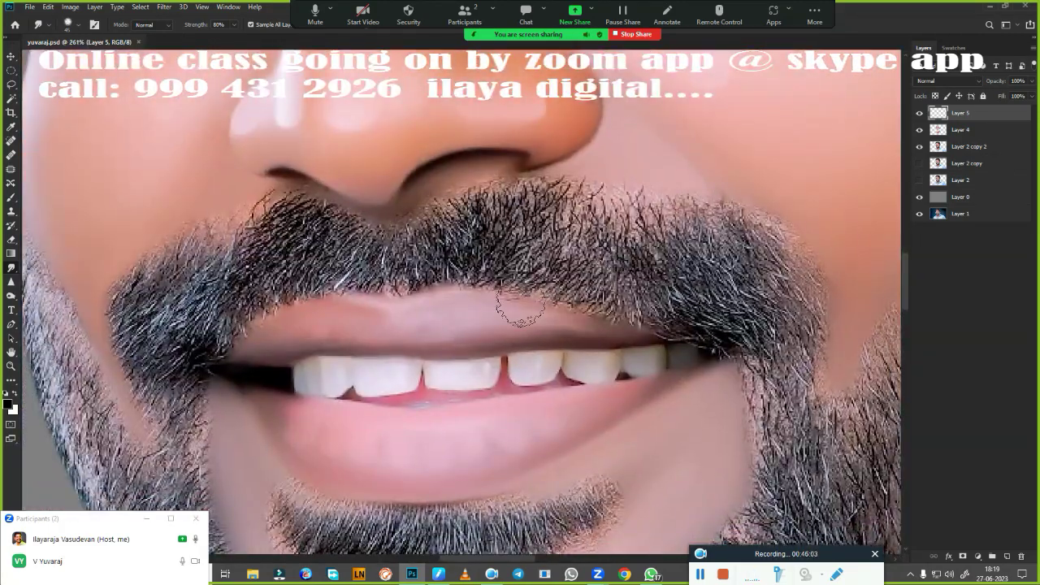
scroll(741, 51, "up", 1)
left_click_drag(382, 292, 825, 375)
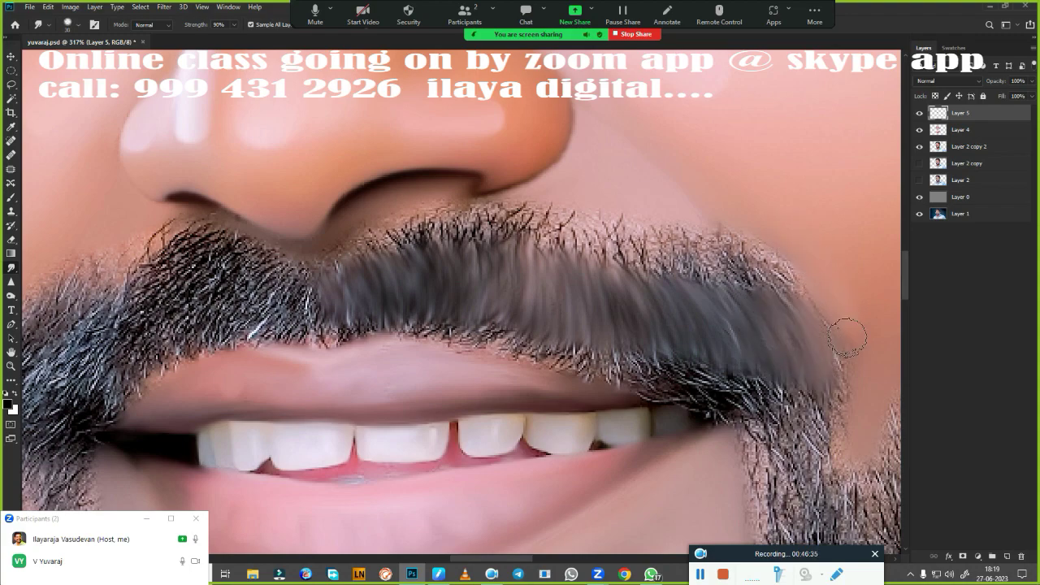
left_click_drag(416, 263, 747, 260)
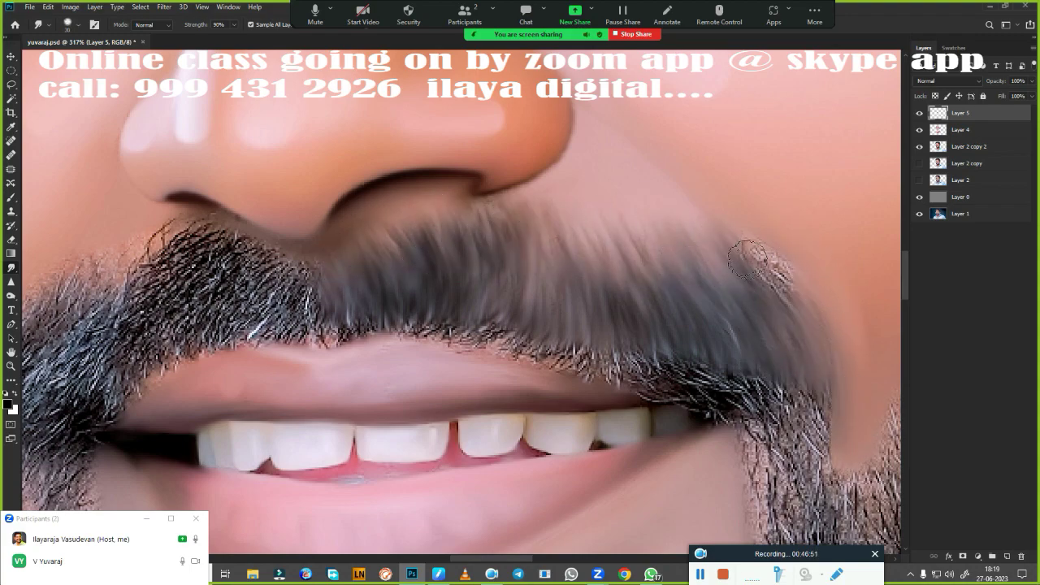
mouse_move(337, 325)
left_mouse_down()
mouse_move(747, 341)
mouse_move(610, 212)
left_mouse_up()
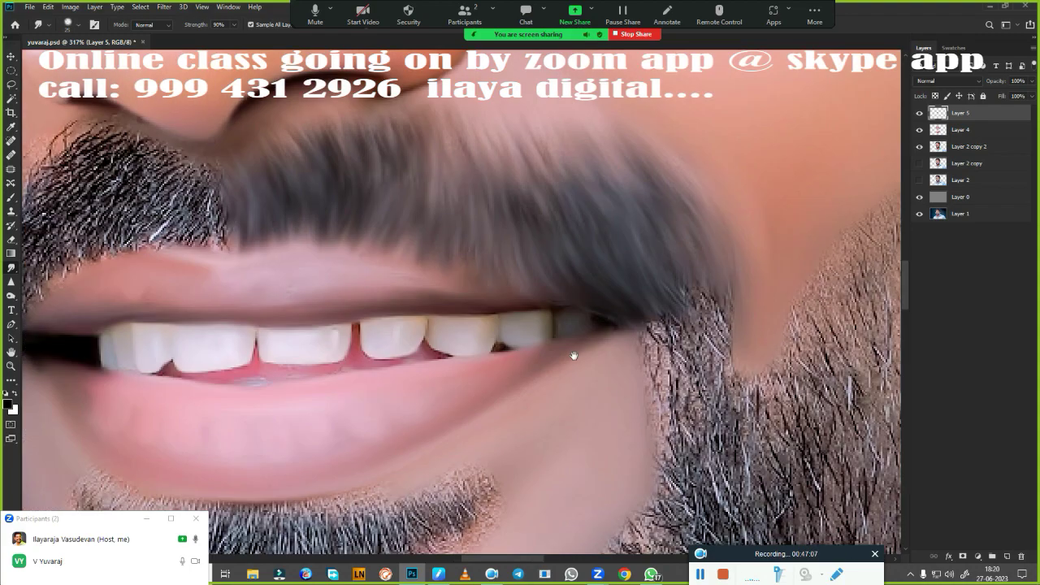
scroll(606, 341, "down", 3)
scroll(325, 309, "up", 4)
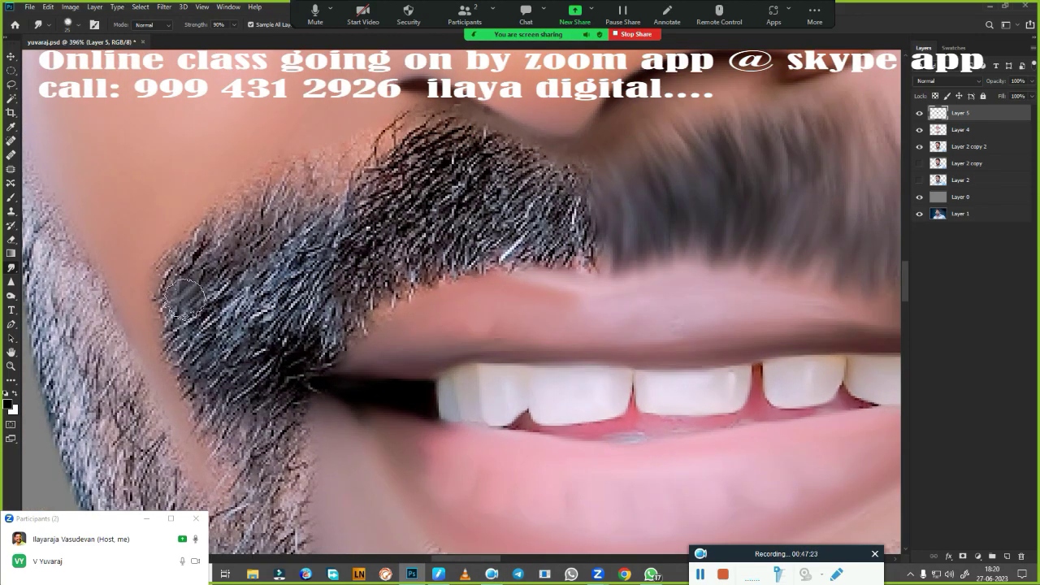
mouse_move(187, 365)
left_mouse_down()
mouse_move(382, 213)
mouse_move(581, 243)
left_mouse_up()
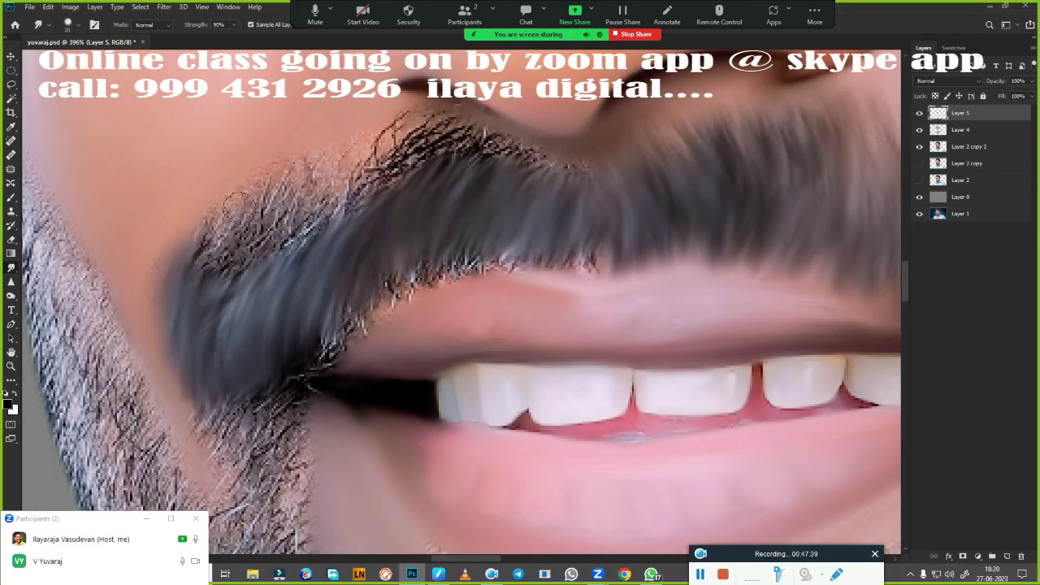
left_click_drag(240, 210, 468, 122)
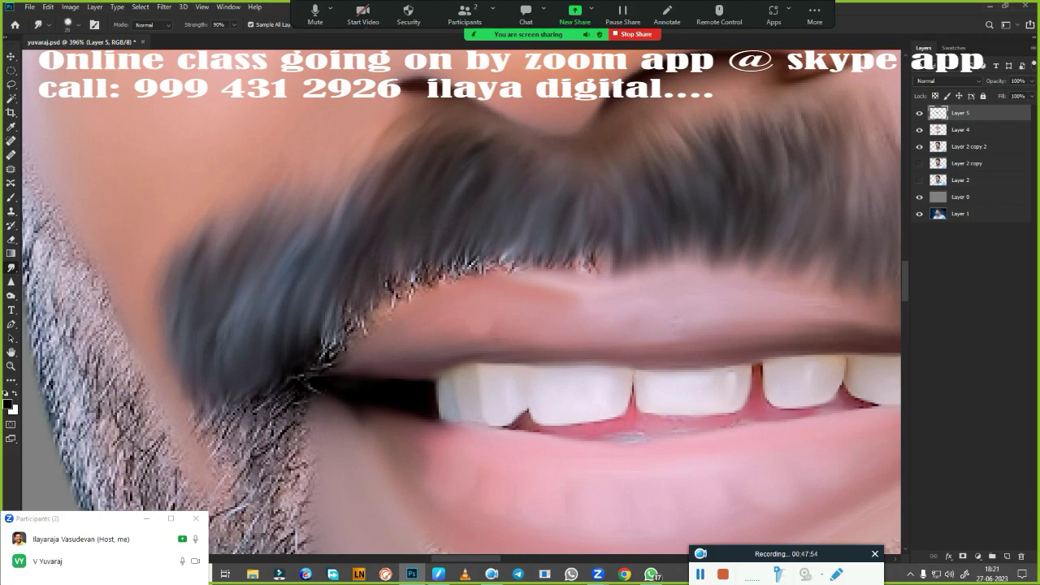
left_click_drag(242, 325, 585, 244)
scroll(585, 244, "down", 5)
scroll(397, 379, "up", 4)
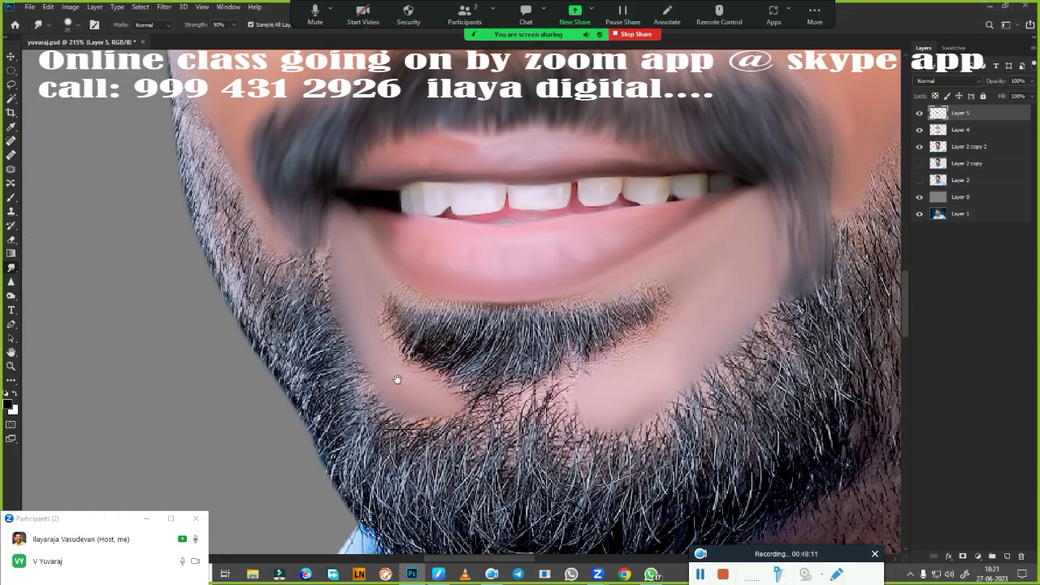
scroll(404, 298, "up", 2)
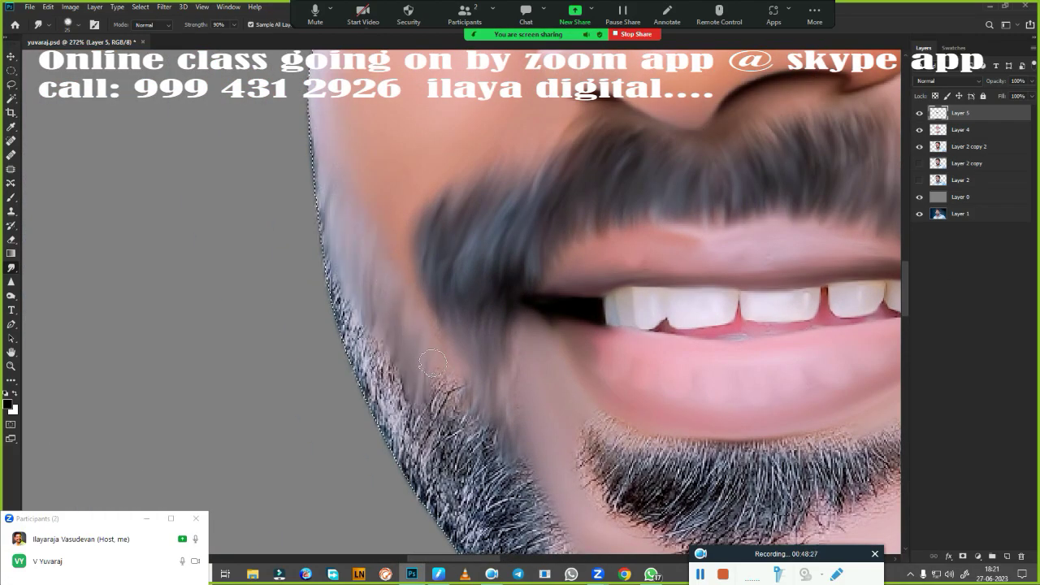
Smudge the cheek beard, moustache and chin beard hair downward into smooth strokes
left_click_drag(432, 363, 513, 462)
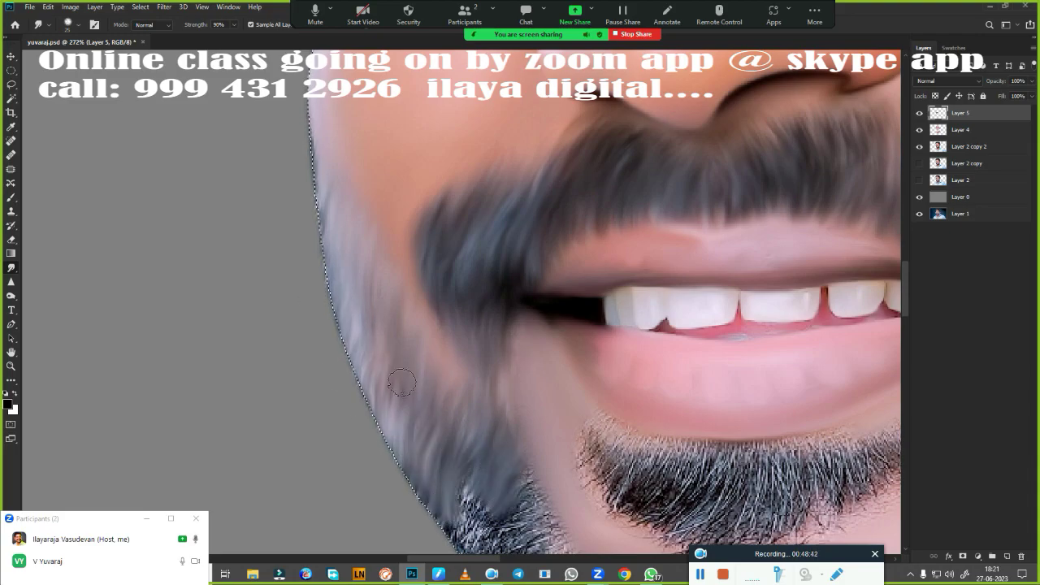
scroll(367, 355, "down", 3)
scroll(367, 355, "down", 2)
scroll(367, 355, "right", 5)
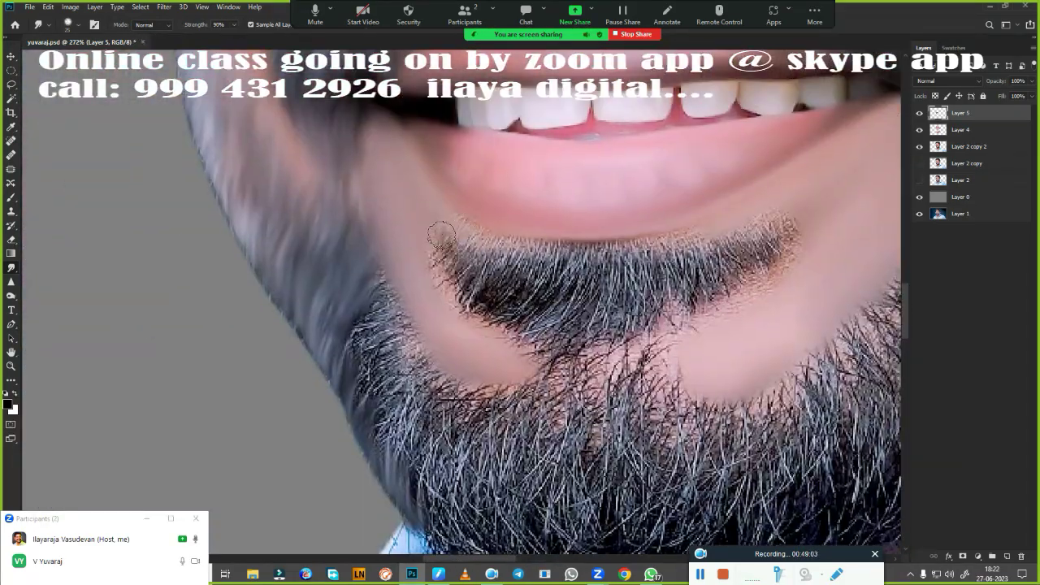
left_click_drag(443, 236, 783, 236)
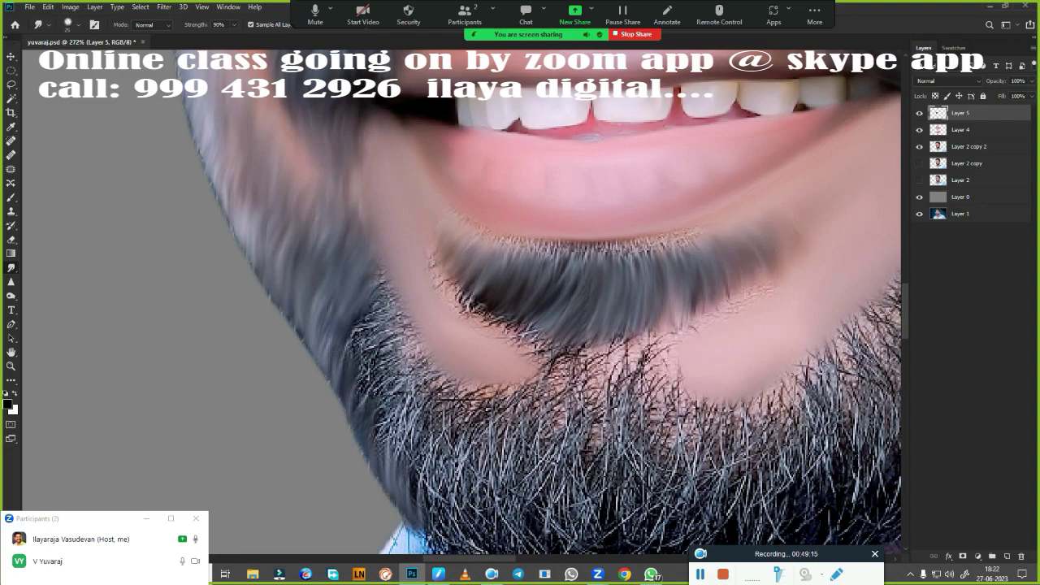
left_click_drag(485, 350, 569, 389)
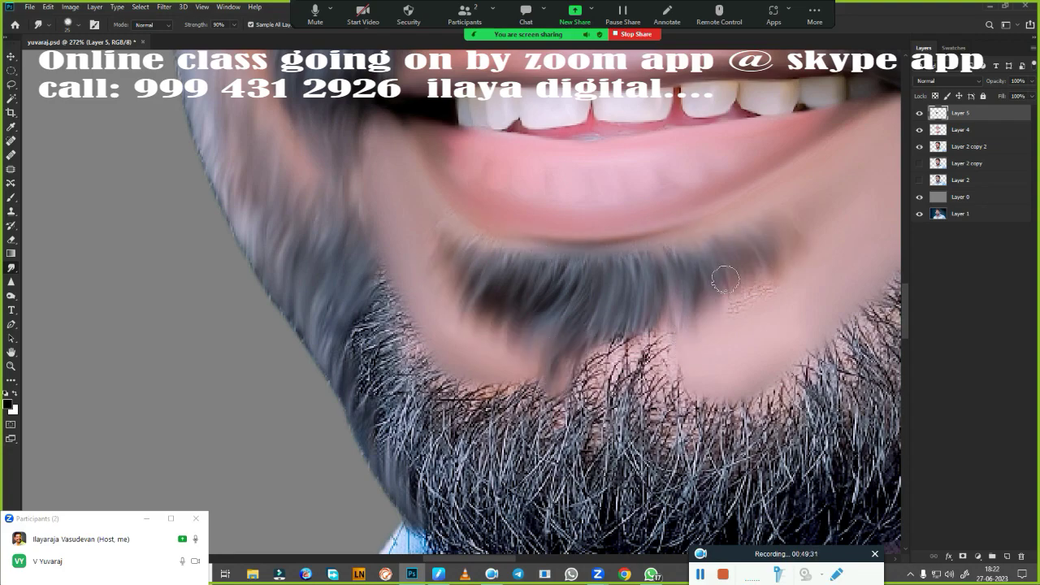
left_click_drag(585, 325, 650, 447)
scroll(364, 267, "down", 2)
scroll(363, 266, "right", 2)
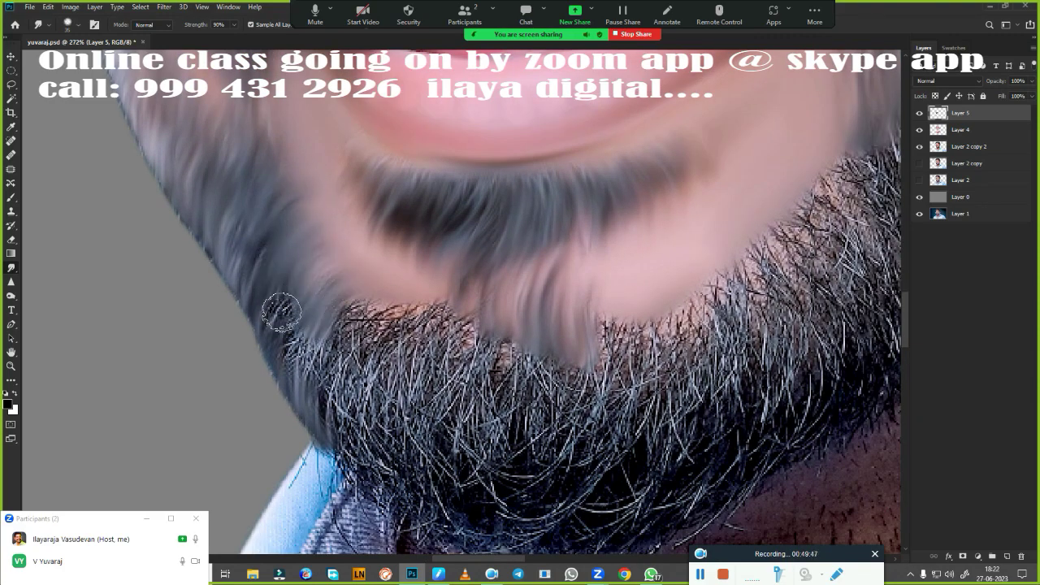
left_click_drag(281, 312, 504, 382)
left_click_drag(325, 365, 521, 487)
Sweep the beard up toward the moustache and blend the jaw stubble into it
scroll(522, 488, "right", 5)
scroll(521, 487, "up", 1)
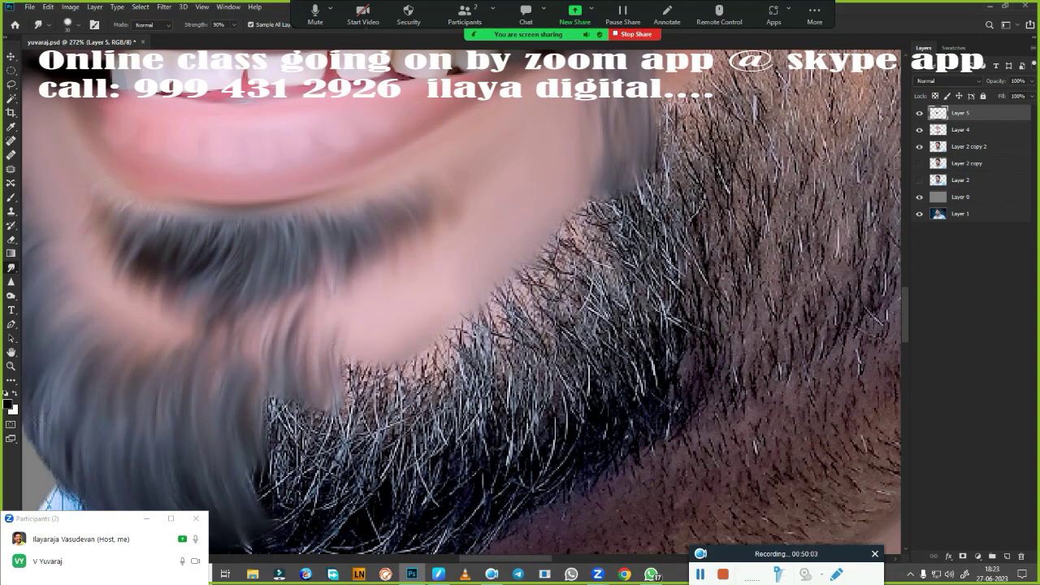
left_click_drag(479, 377, 662, 159)
scroll(520, 308, "left", 2)
left_click_drag(479, 398, 621, 239)
scroll(520, 308, "left", 4)
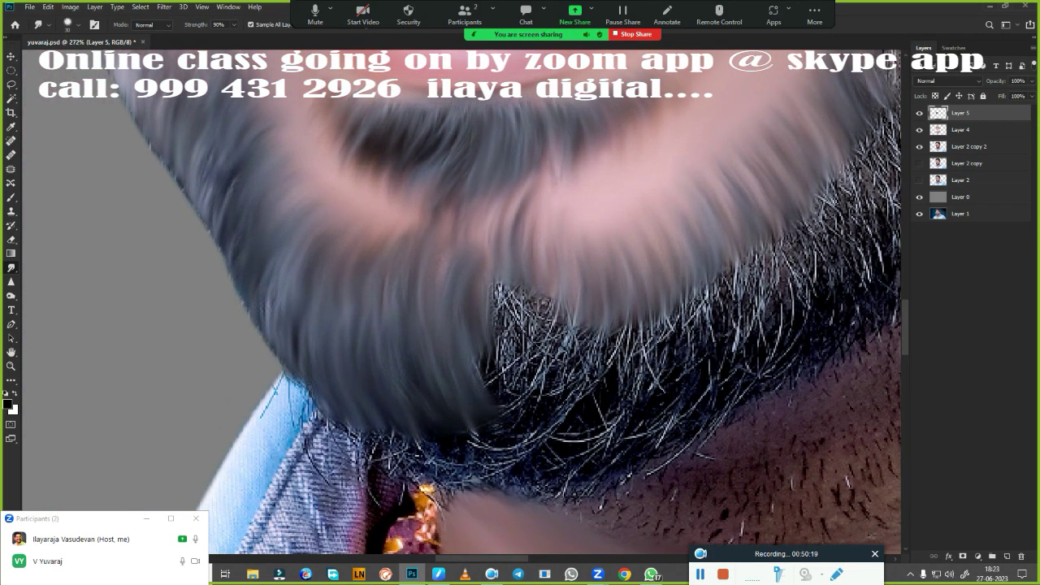
left_click_drag(419, 210, 533, 290)
scroll(534, 290, "right", 3)
mouse_move(634, 342)
left_mouse_down()
mouse_move(365, 439)
mouse_move(268, 430)
left_mouse_up()
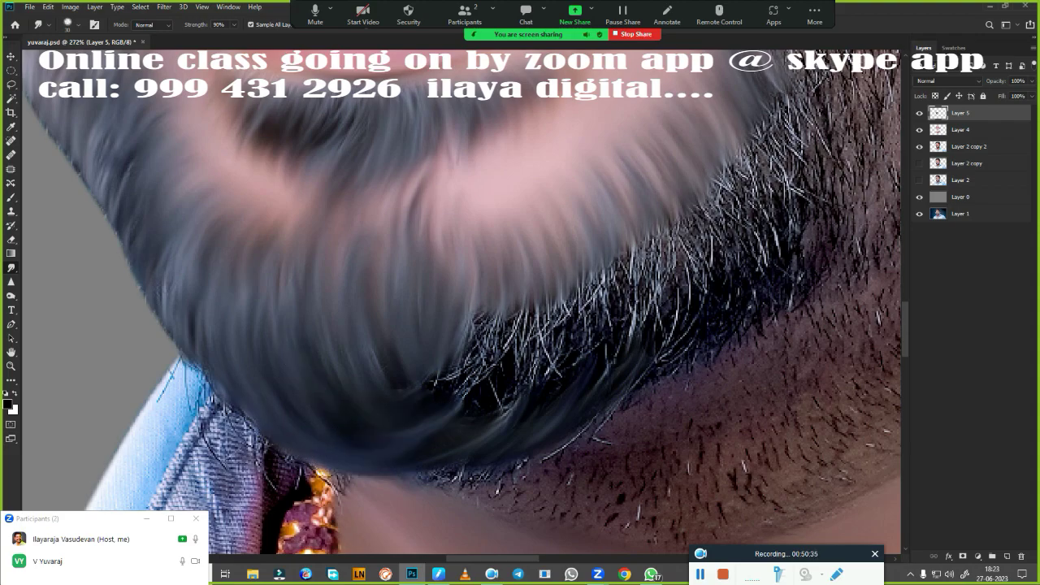
mouse_move(437, 398)
left_mouse_down()
mouse_move(476, 283)
mouse_move(804, 163)
left_mouse_up()
left_click_drag(756, 325, 455, 463)
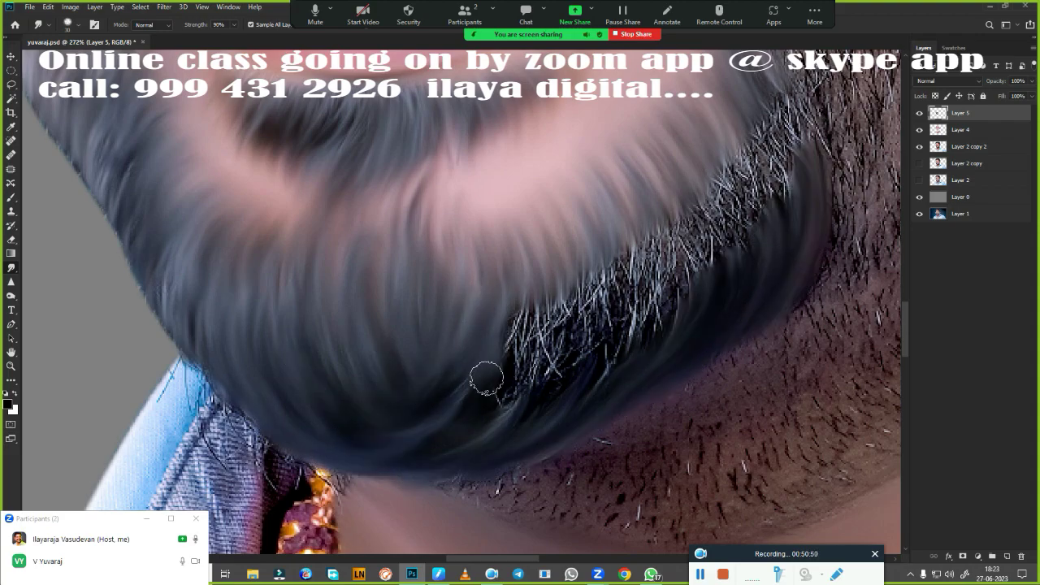
mouse_move(486, 378)
left_mouse_down()
mouse_move(622, 348)
mouse_move(761, 135)
left_mouse_up()
Set smudge strength to 80% and smooth the jaw and cheek stubble
key("ctrl+0")
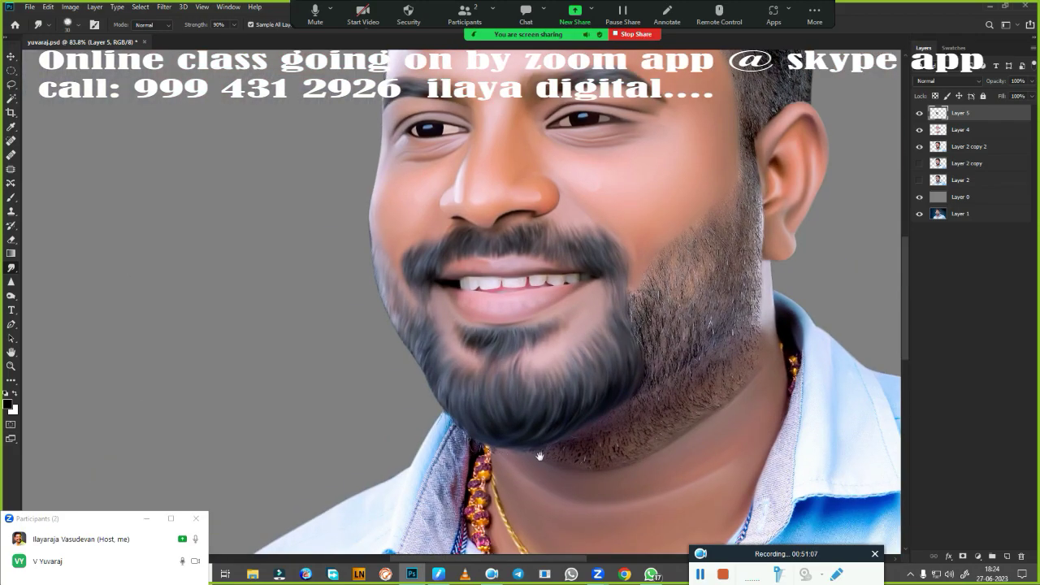
scroll(539, 456, "up", 3)
mouse_move(540, 456)
left_mouse_down()
mouse_move(574, 466)
mouse_move(575, 280)
left_mouse_up()
key("8")
mouse_move(460, 513)
left_mouse_down()
mouse_move(519, 420)
mouse_move(715, 249)
mouse_move(735, 175)
left_mouse_up()
left_click_drag(731, 179, 650, 252)
left_click_drag(455, 422, 587, 298)
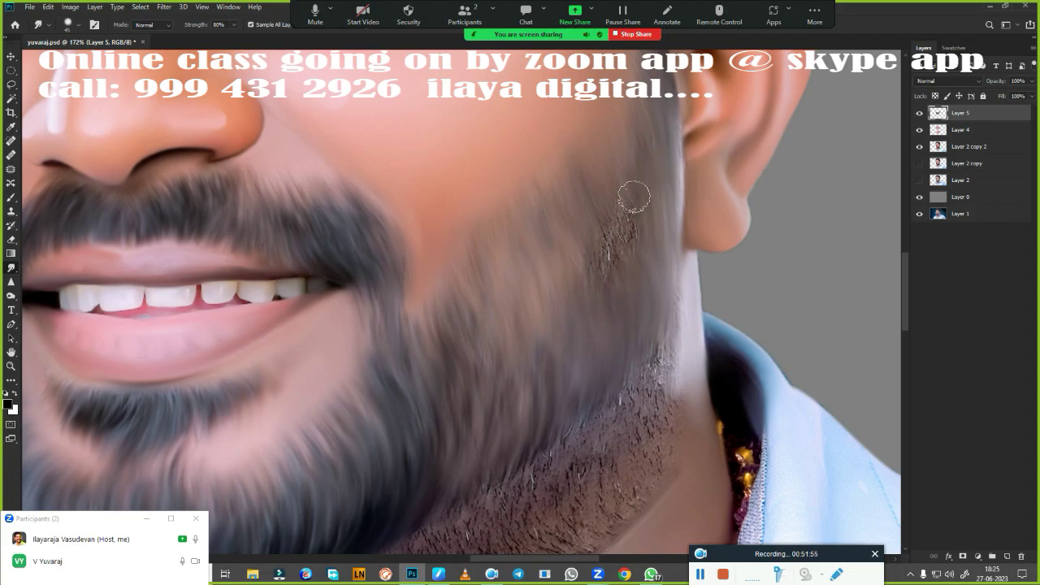
Merge Layer 4 down into Layer 5 and fit the portrait on screen
left_click_drag(568, 423, 674, 154)
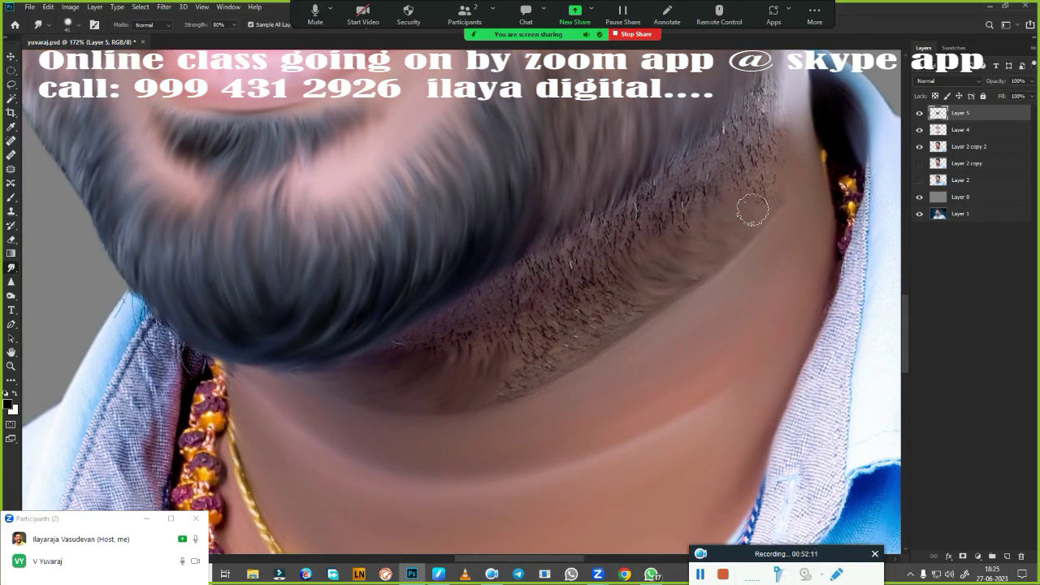
left_click_drag(489, 316, 440, 422)
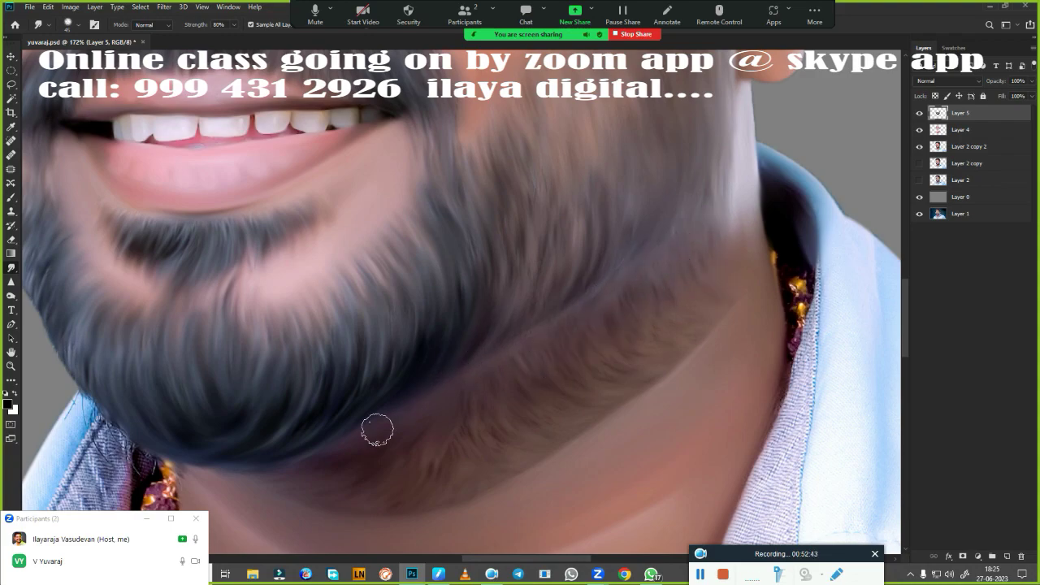
key("ctrl+0")
left_click(959, 129, "shift")
key("ctrl+e")
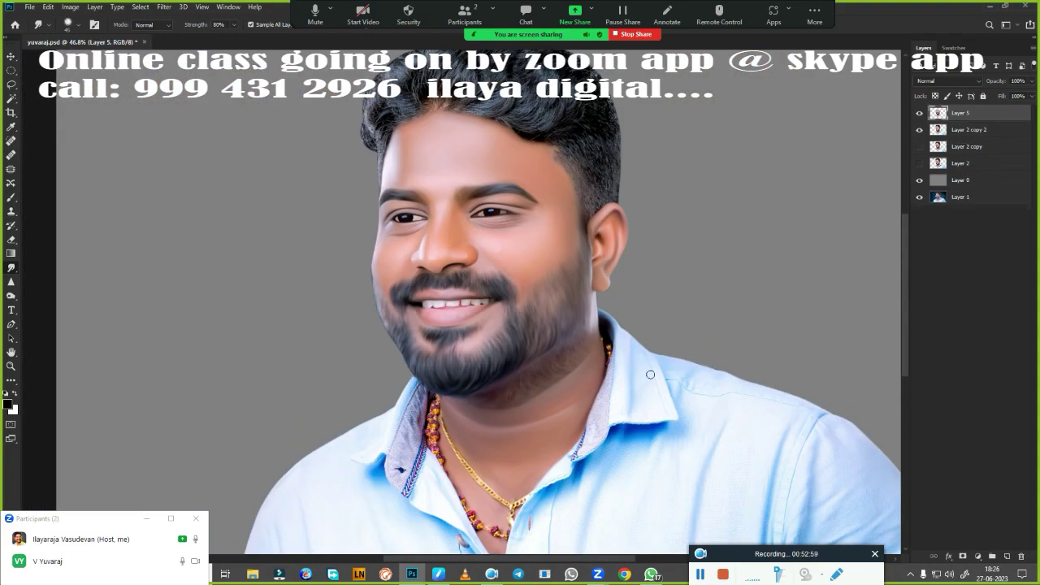
Create Layer 6 and smudge the hair's left edge and left side into smooth strands
key("ctrl+j")
scroll(471, 138, "up", 5)
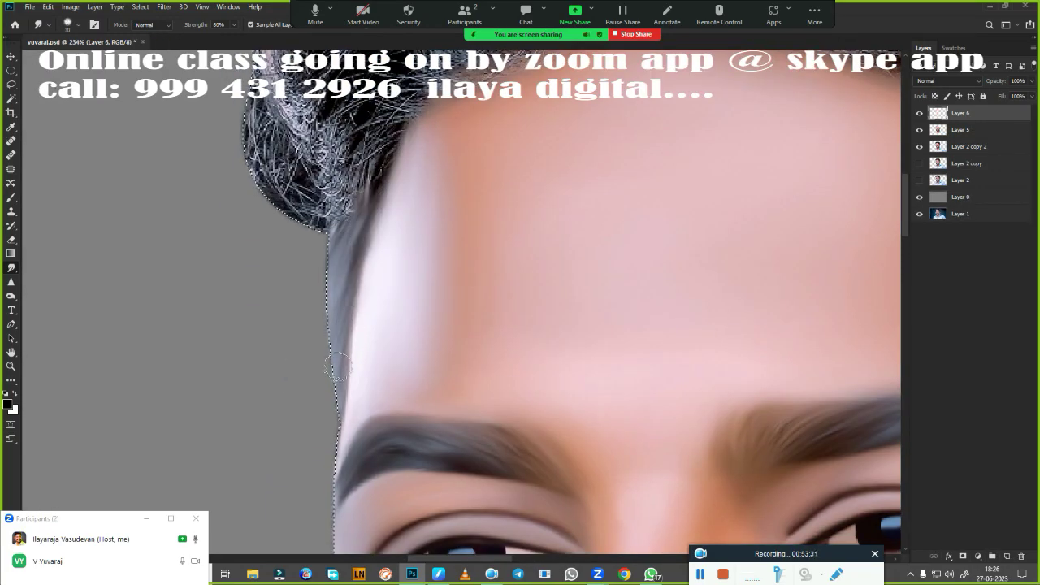
scroll(430, 128, "up", 5)
mouse_move(239, 130)
left_mouse_down()
mouse_move(260, 366)
mouse_move(227, 171)
left_mouse_up()
scroll(488, 285, "up", 2)
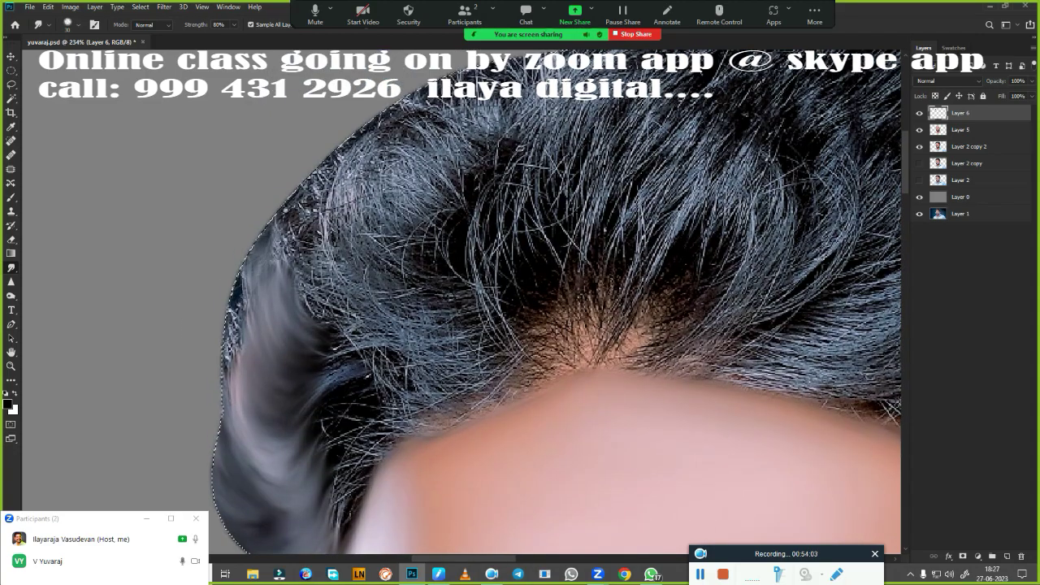
scroll(487, 284, "up", 2)
scroll(487, 284, "up", 2)
left_click_drag(386, 224, 315, 422)
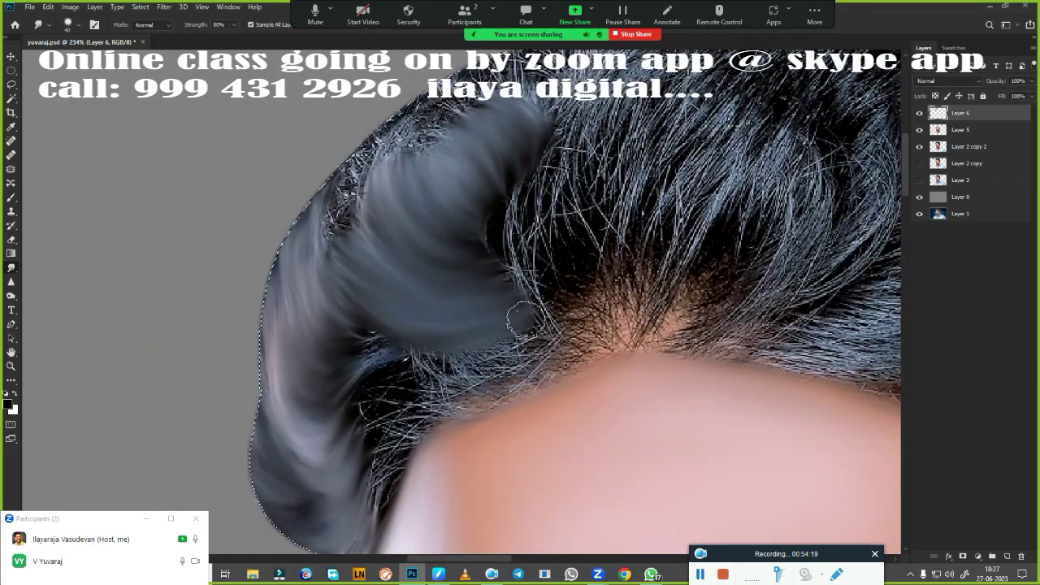
scroll(315, 421, "down", 3)
left_click_drag(373, 350, 401, 424)
Smudge the upper-left hair and sweep the upper hair across to the right
scroll(401, 425, "down", 4)
scroll(381, 366, "up", 3)
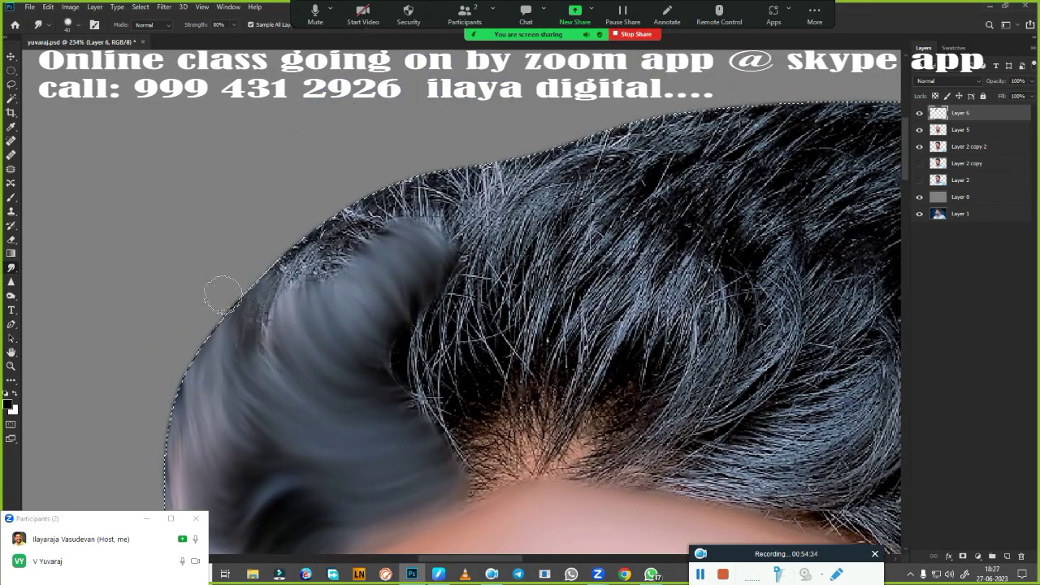
left_click_drag(220, 290, 390, 211)
scroll(329, 293, "up", 2)
mouse_move(330, 292)
left_mouse_down()
mouse_move(429, 346)
mouse_move(702, 313)
left_mouse_up()
scroll(580, 251, "down", 3)
scroll(520, 392, "up", 2)
scroll(520, 392, "down", 2)
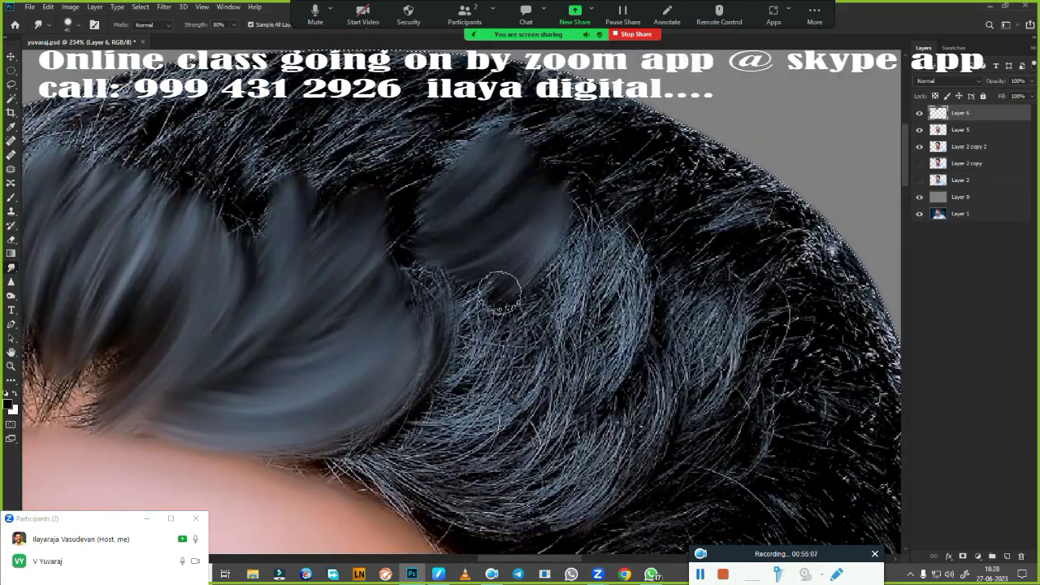
left_click_drag(455, 211, 568, 341)
scroll(539, 302, "down", 2)
left_click_drag(528, 154, 366, 325)
mouse_move(455, 374)
left_mouse_down()
mouse_move(647, 248)
mouse_move(726, 344)
mouse_move(569, 438)
left_mouse_up()
Smooth the hair along the top edge and crown into flowing grey strokes
scroll(657, 290, "down", 3)
scroll(658, 290, "up", 2)
scroll(659, 297, "up", 3)
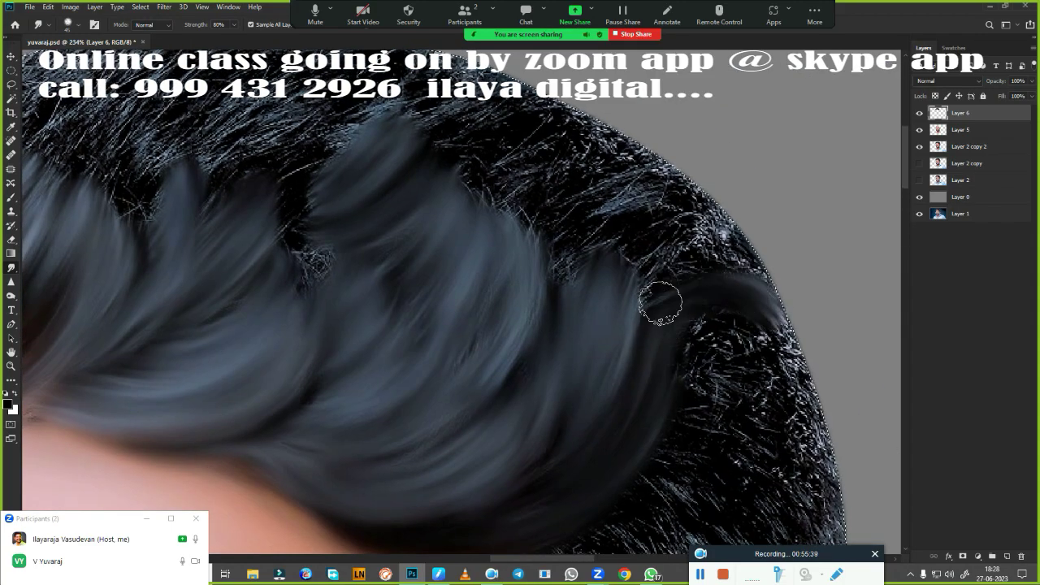
mouse_move(659, 298)
left_mouse_down()
mouse_move(710, 309)
mouse_move(539, 238)
left_mouse_up()
scroll(538, 239, "up", 3)
left_click_drag(569, 299, 680, 309)
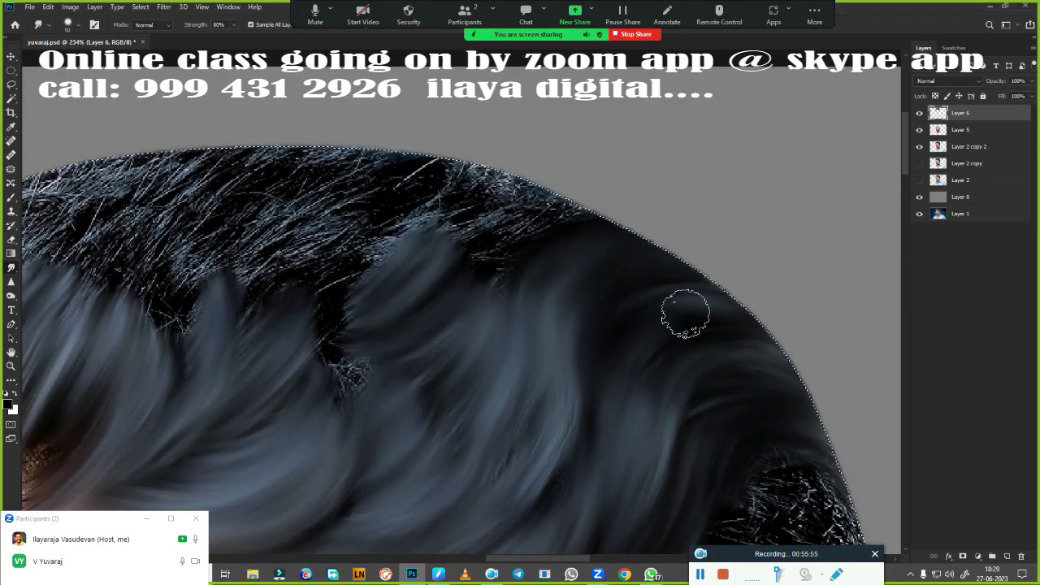
left_click_drag(342, 352, 592, 225)
scroll(593, 225, "down", 2)
mouse_move(487, 308)
left_mouse_down()
mouse_move(550, 239)
mouse_move(390, 203)
left_mouse_up()
scroll(366, 341, "left", 3)
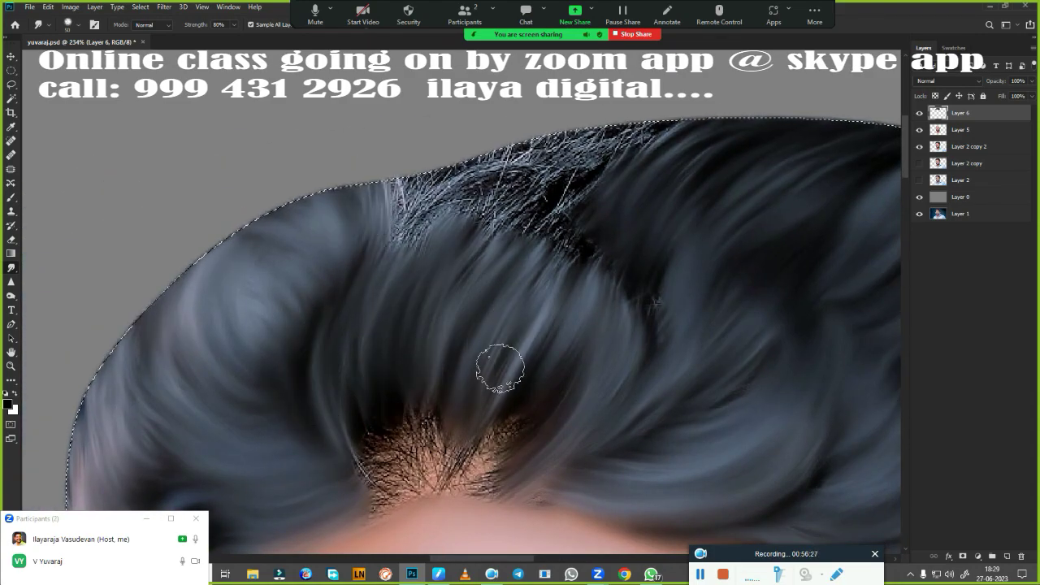
mouse_move(499, 365)
left_mouse_down()
mouse_move(587, 154)
mouse_move(560, 244)
left_mouse_up()
Smudge away the forehead hair tuft and streak the grey side hair smooth
scroll(469, 242, "down", 3)
mouse_move(469, 242)
left_mouse_down()
mouse_move(492, 225)
mouse_move(622, 290)
left_mouse_up()
scroll(622, 290, "down", 2, "alt")
left_click_drag(496, 228, 541, 254)
scroll(608, 144, "up", 2)
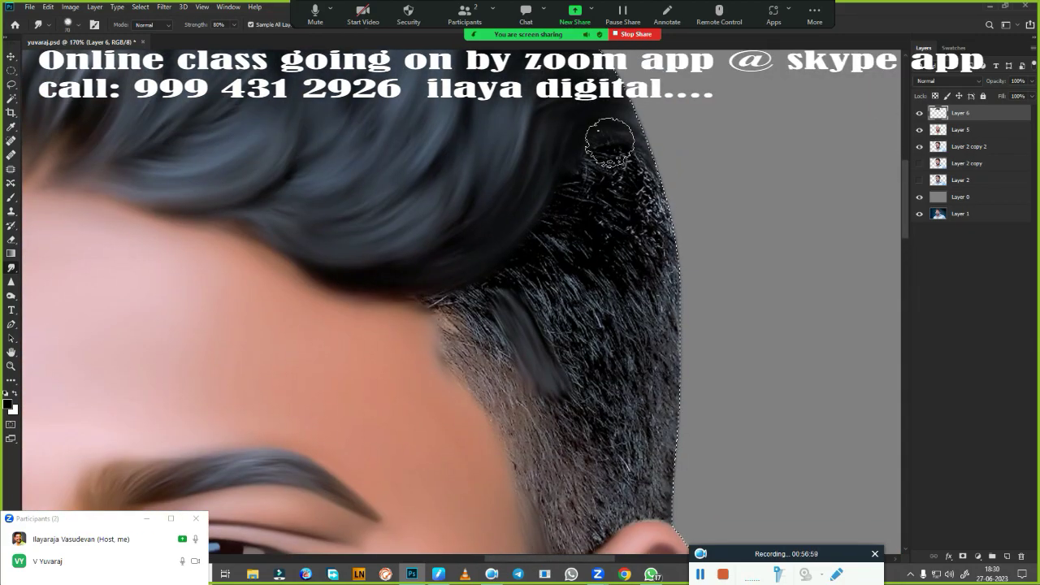
mouse_move(608, 144)
left_mouse_down()
mouse_move(557, 301)
mouse_move(534, 273)
mouse_move(632, 255)
left_mouse_up()
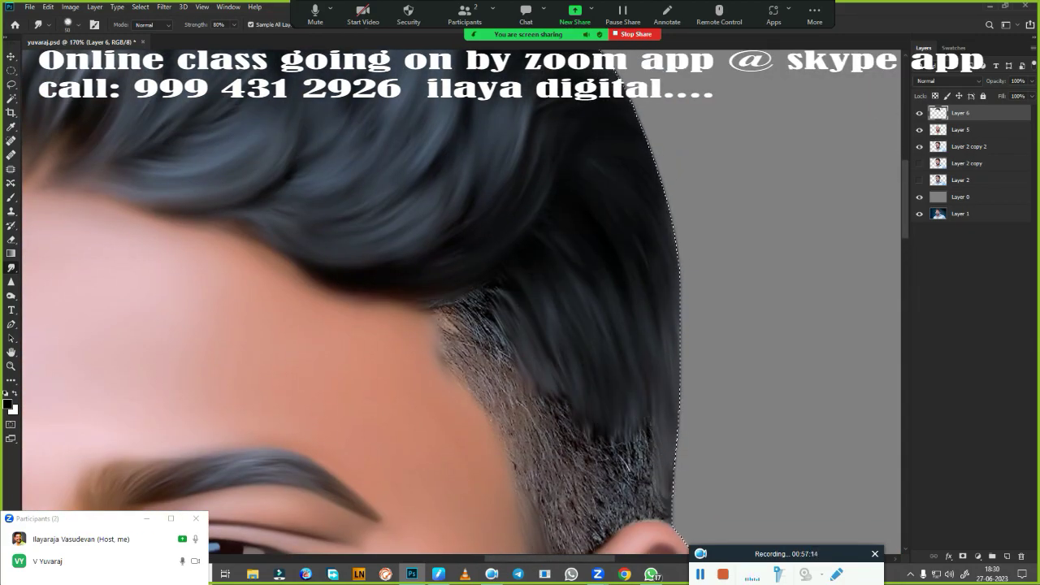
scroll(606, 380, "down", 3)
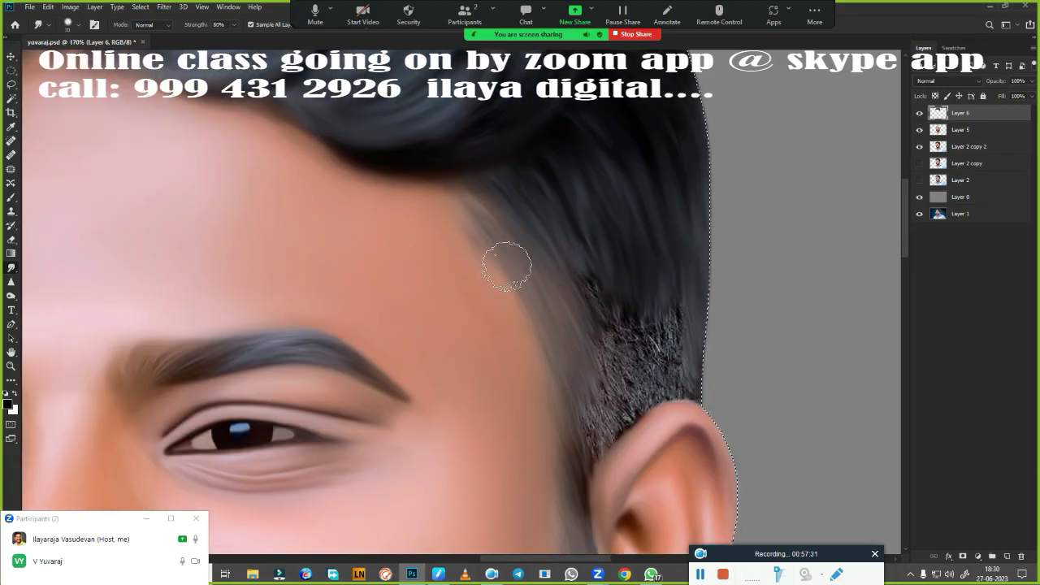
Fit the whole photo on screen and smudge the collar's lower edge smooth
scroll(548, 231, "down", 4)
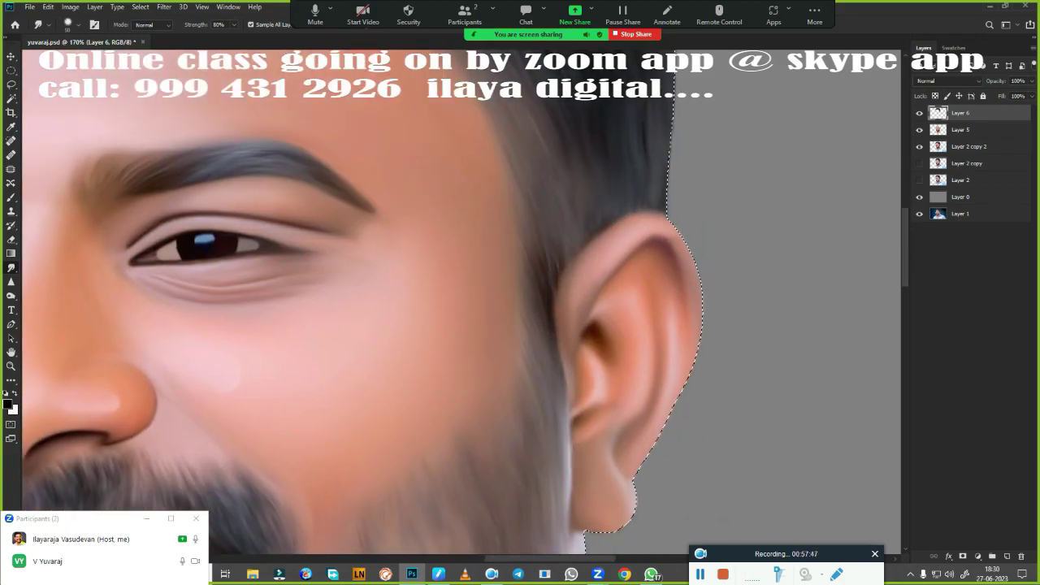
key("ctrl+0")
scroll(810, 348, "up", 3)
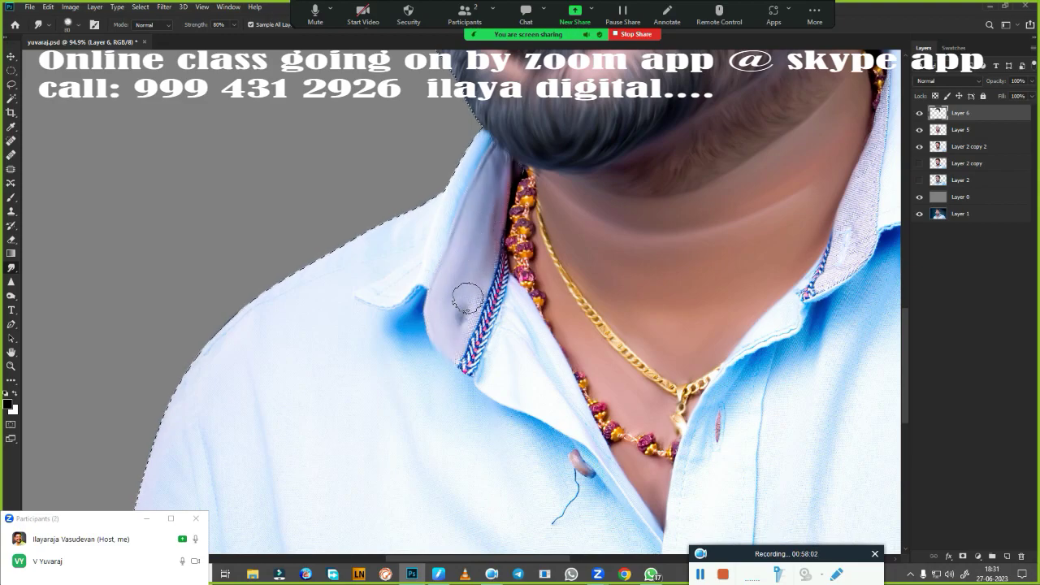
scroll(643, 298, "down", 3)
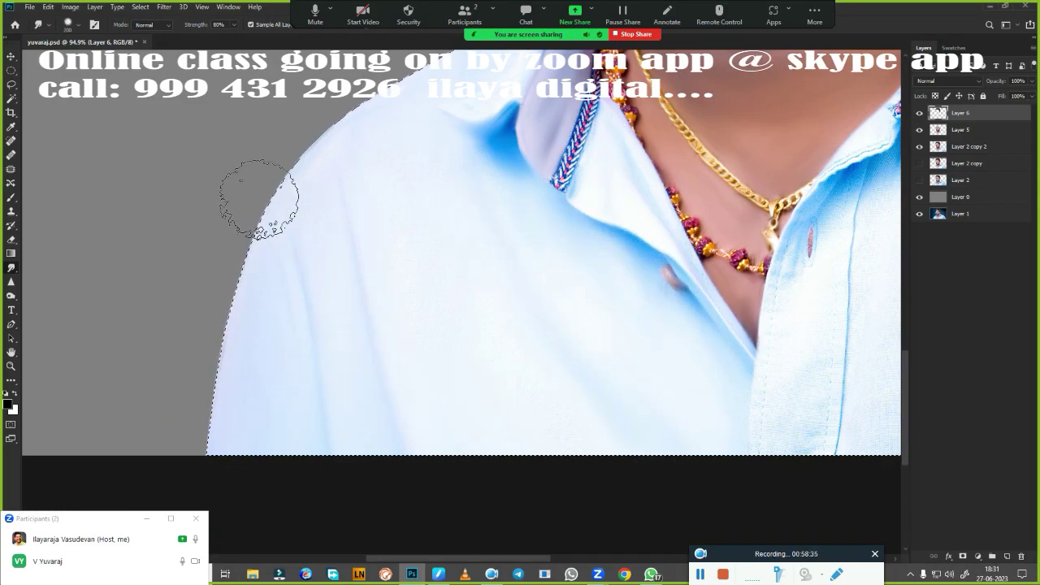
scroll(258, 197, "up", 3)
scroll(699, 313, "down", 3)
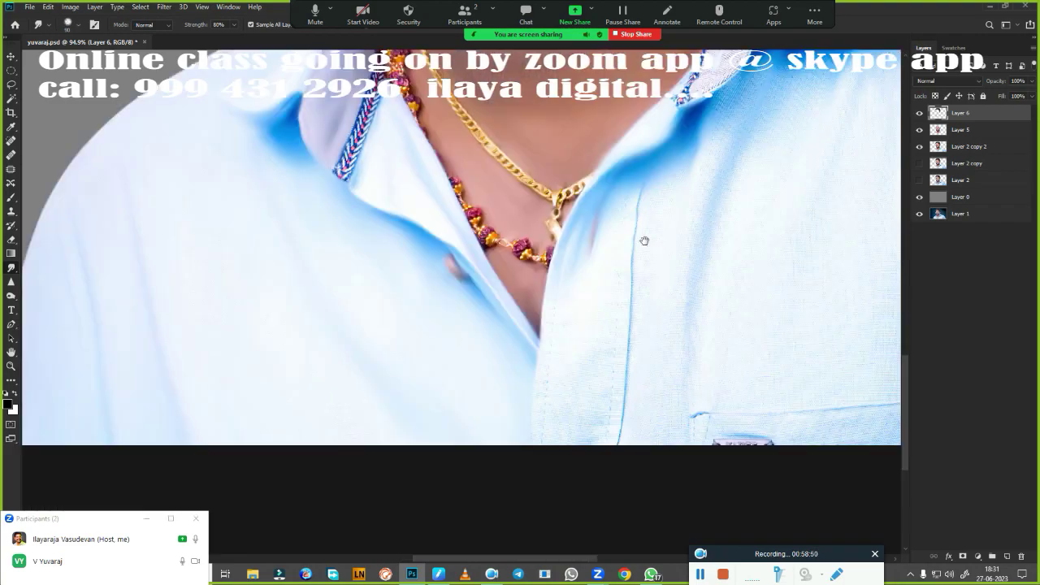
scroll(682, 292, "down", 2)
scroll(662, 276, "up", 3)
left_click_drag(498, 200, 591, 192)
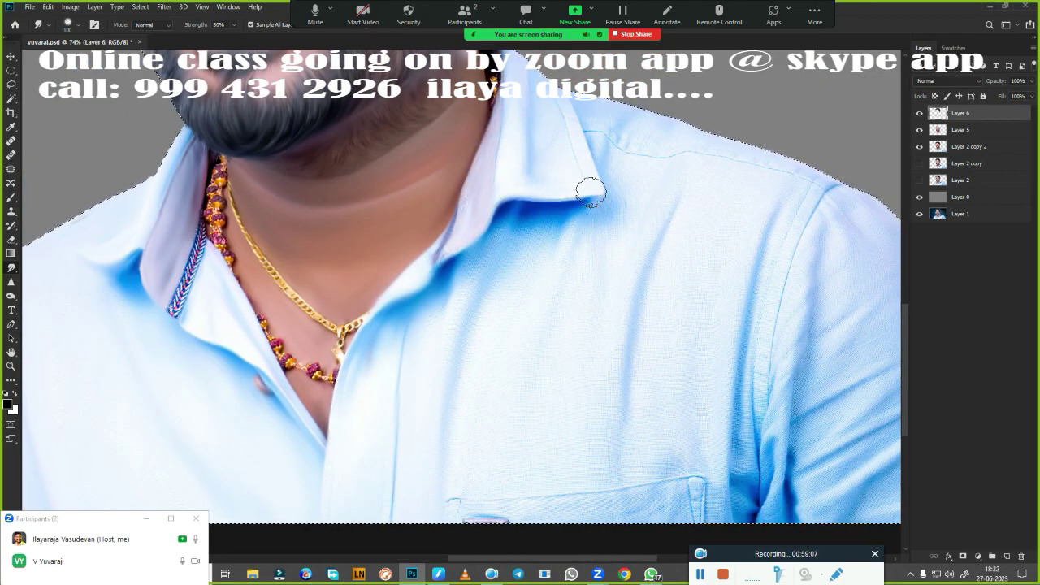
scroll(715, 243, "down", 2)
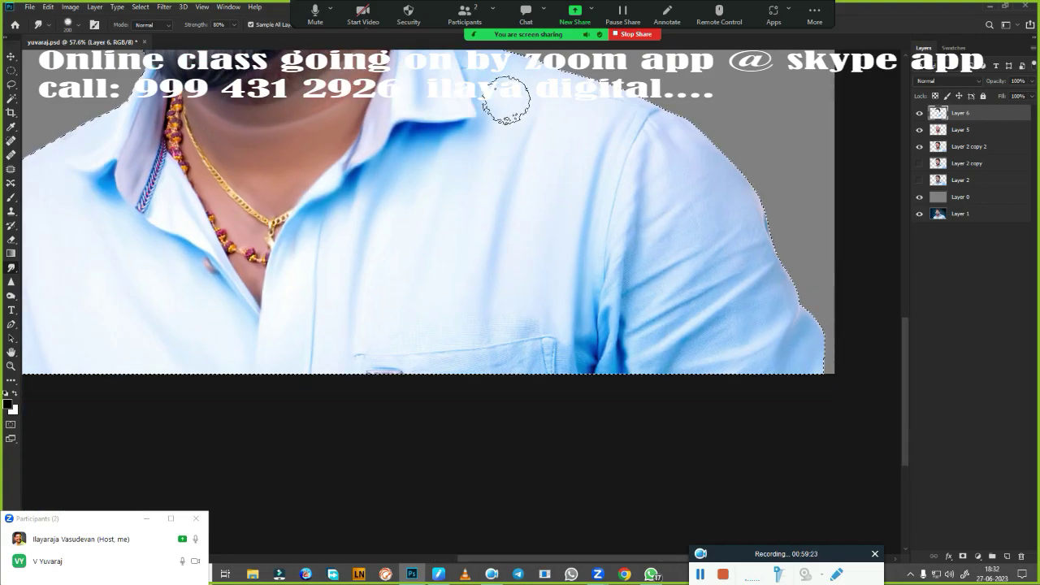
scroll(577, 486, "down", 5)
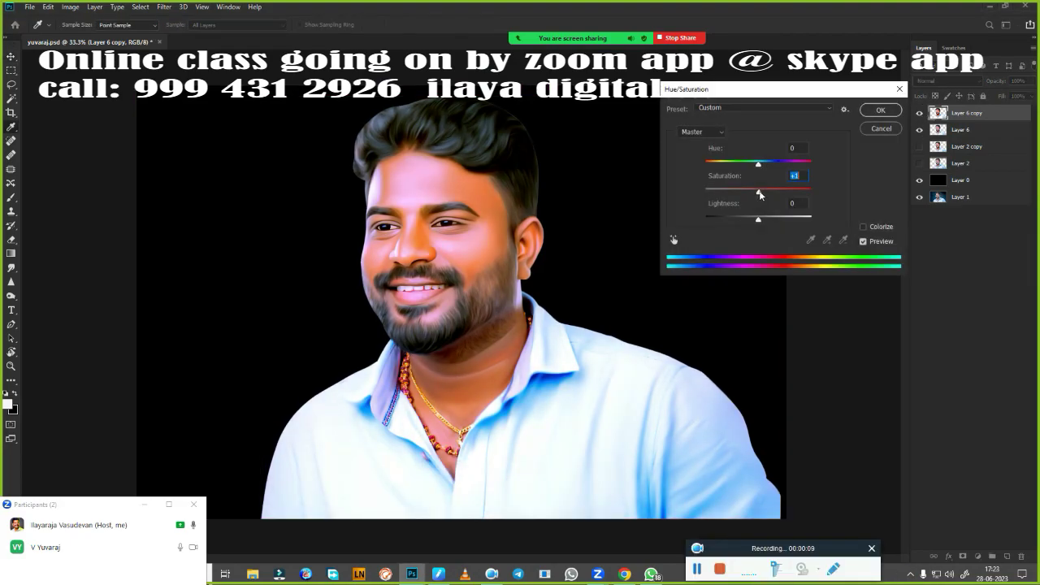
Apply the Saturation change and add a new empty layer on top
mouse_move(811, 191)
left_mouse_down()
mouse_move(664, 204)
mouse_move(740, 191)
left_mouse_up()
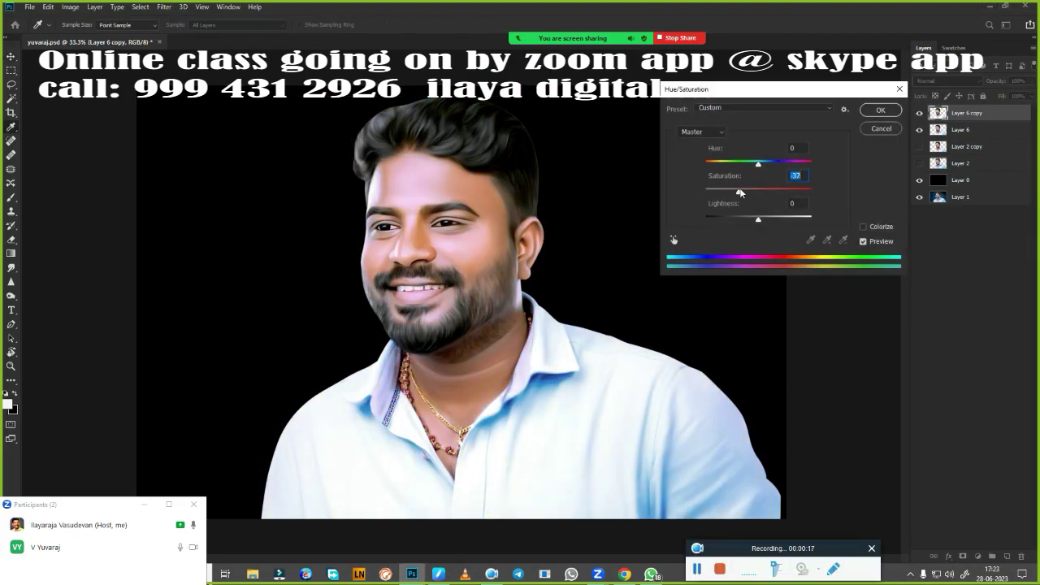
left_click(888, 112)
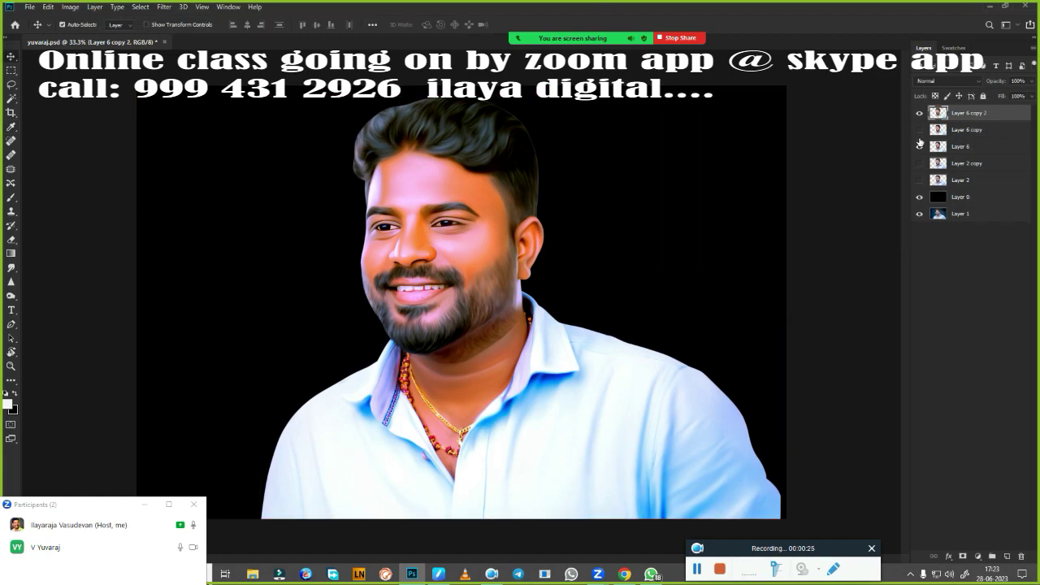
left_click(1006, 556)
scroll(406, 321, "up", 5)
scroll(406, 321, "up", 3)
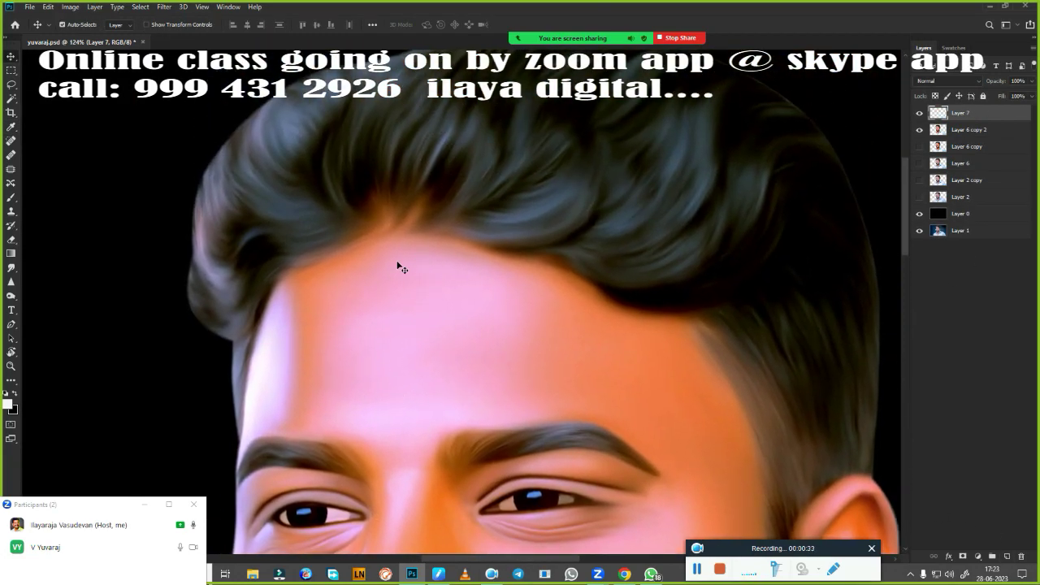
Switch to the Brush tool and bring up the brush presets on the canvas
key("ctrl+alt+i")
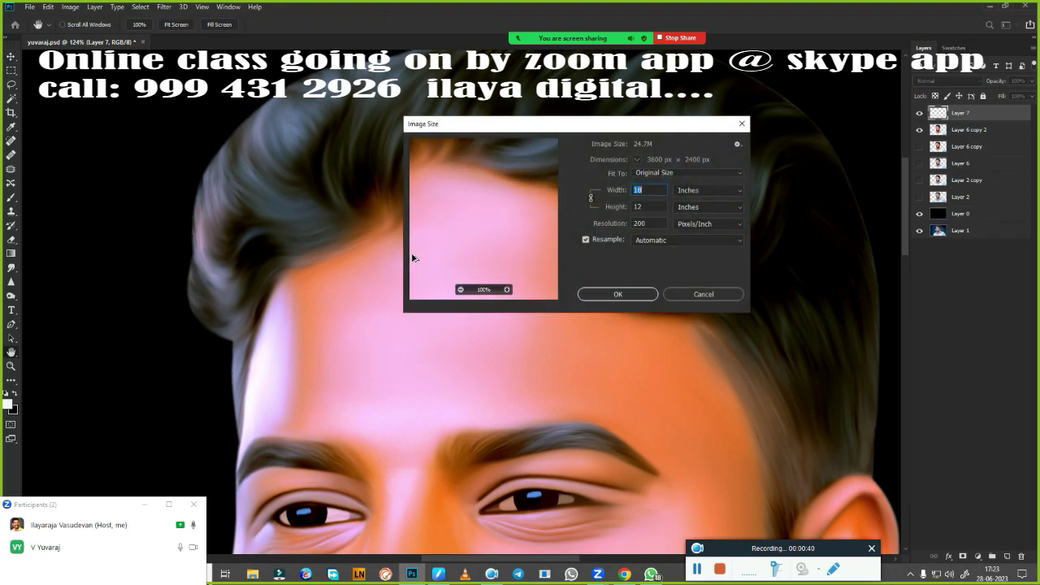
key("Escape")
key("b")
right_click(406, 244)
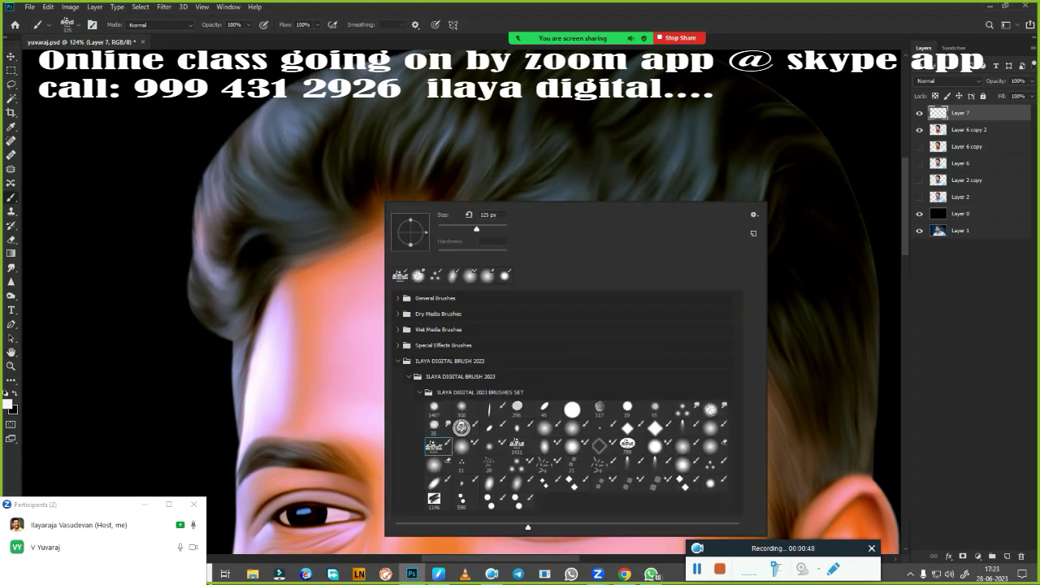
Choose a brush from the ILAYA DIGITAL presets
right_click(382, 378)
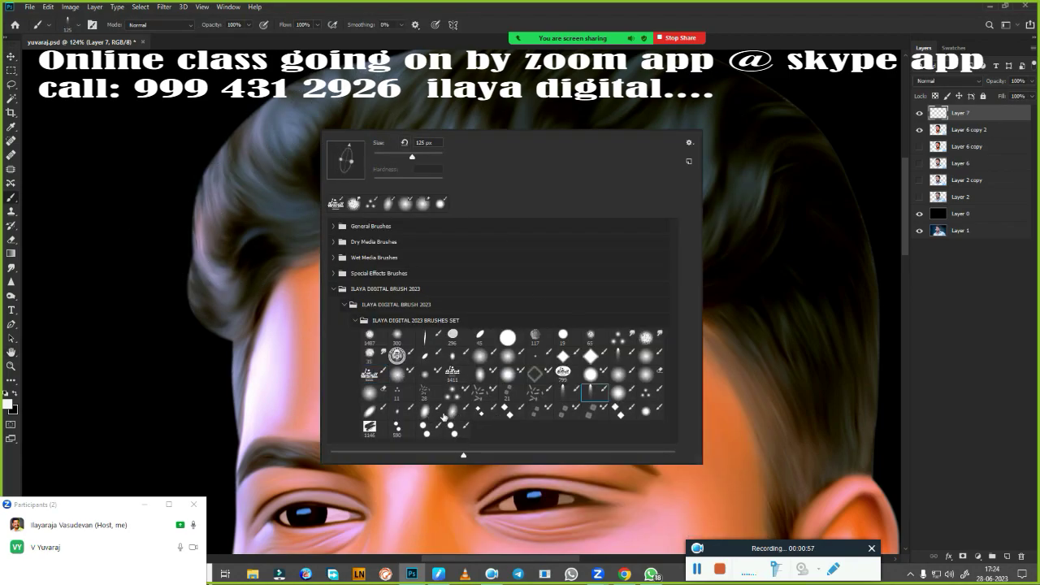
key("Escape")
scroll(260, 331, "up", 3)
scroll(383, 482, "up", 2)
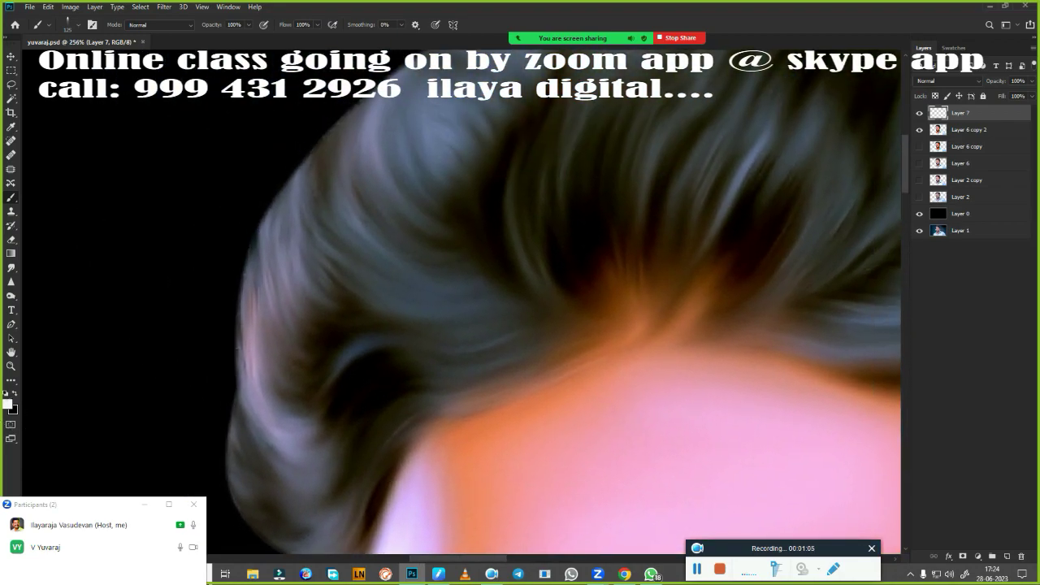
Set the foreground colour to blue and check the Huion tablet pen pressure settings
left_click(9, 404)
left_click(964, 274)
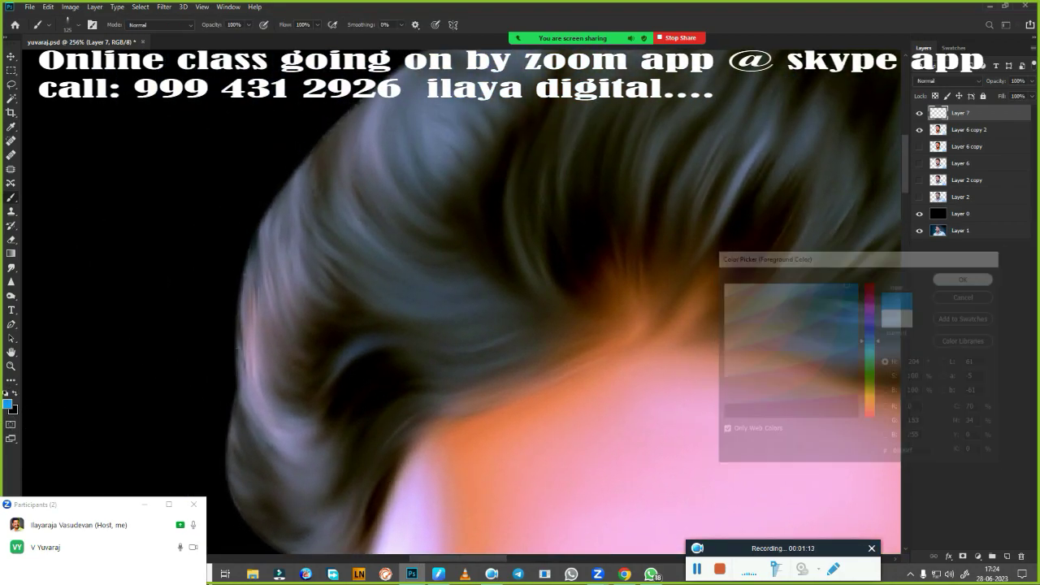
left_click(439, 573)
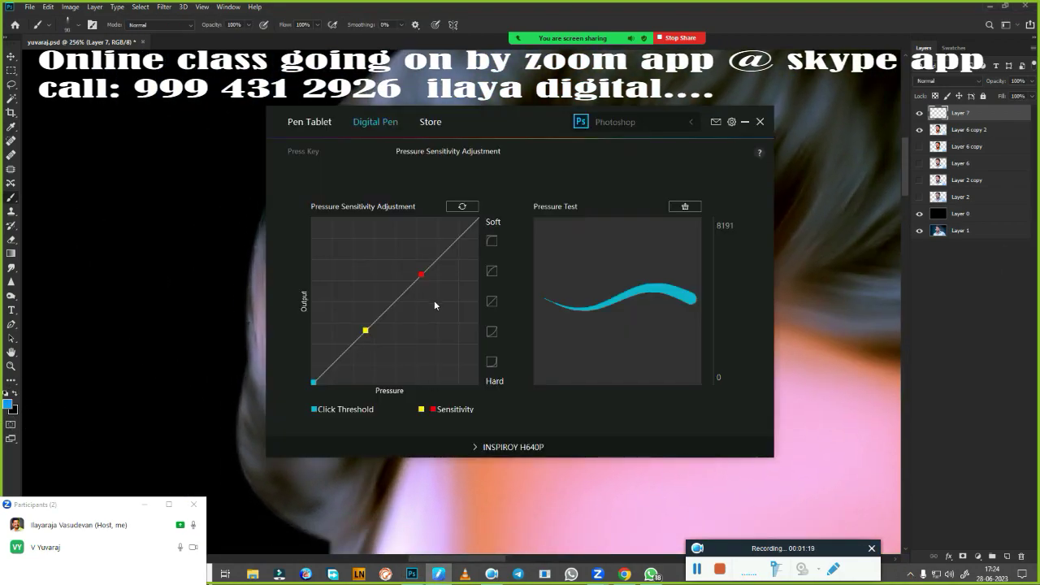
left_click(745, 122)
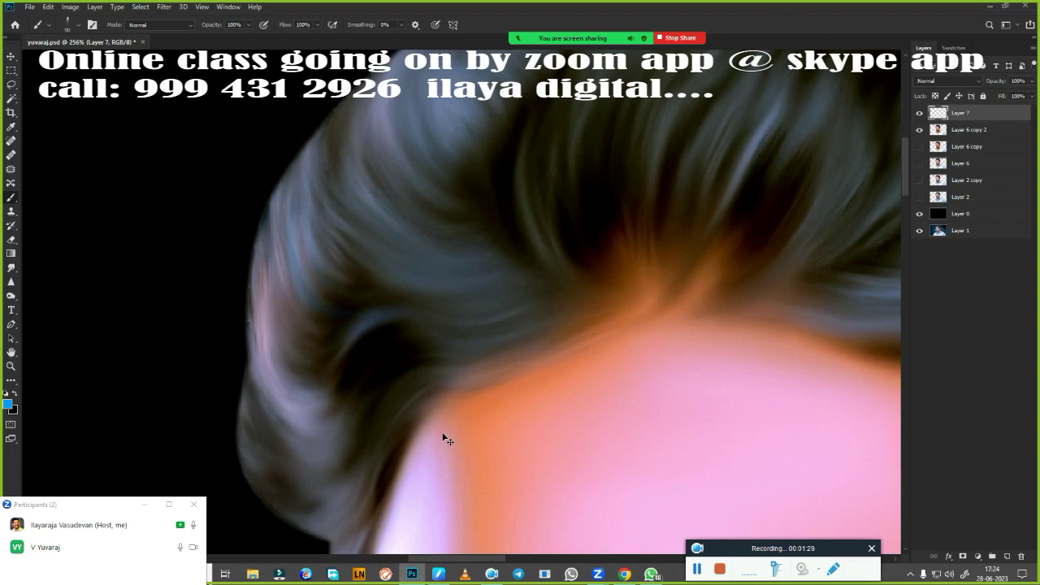
key("ctrl+0")
Lasso around the hair on Layer 6 copy 2 and feather the selection
key("l")
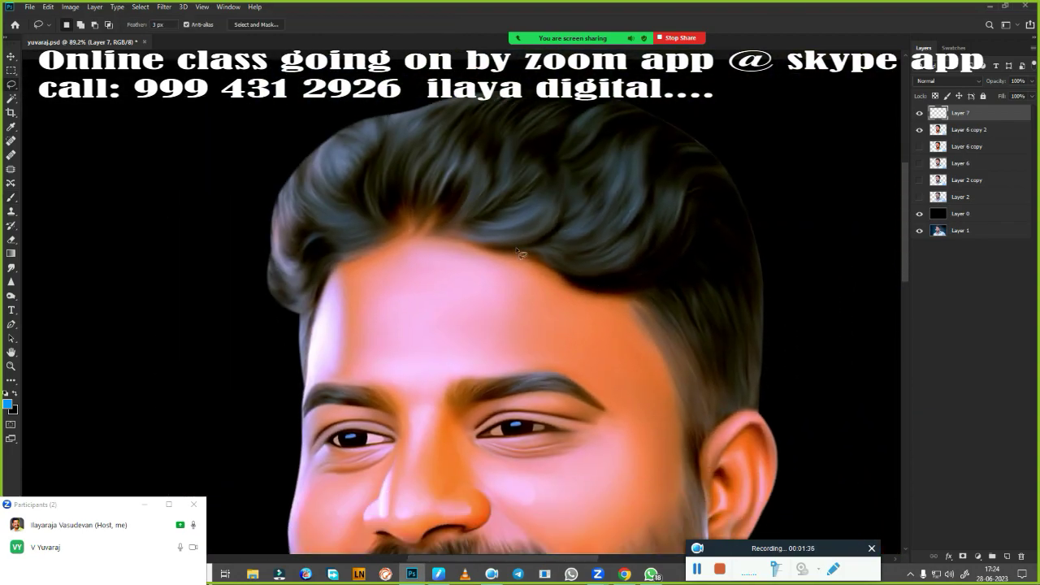
key("alt+bracketleft")
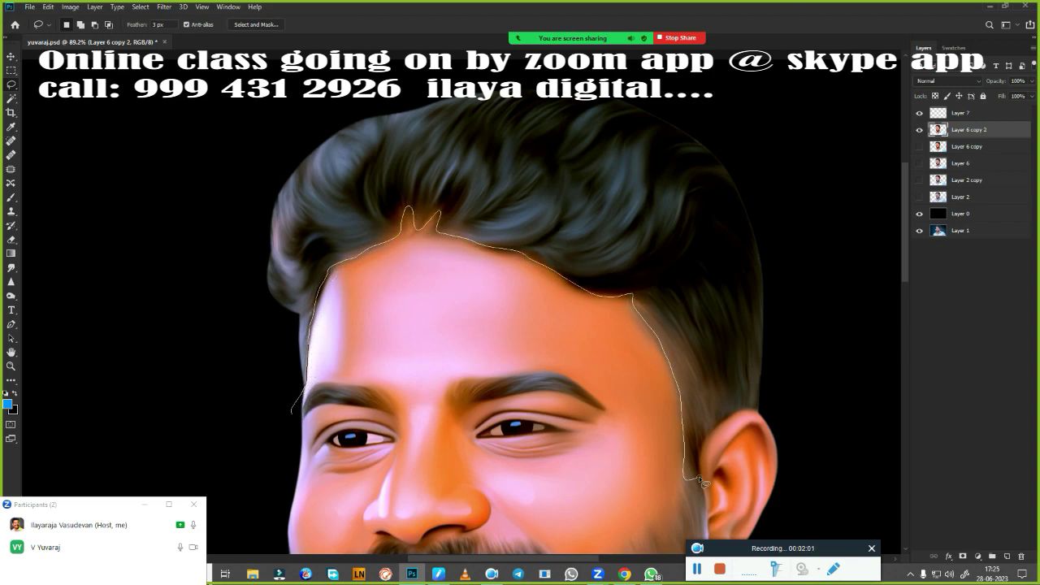
scroll(562, 479, "down", 3, "alt")
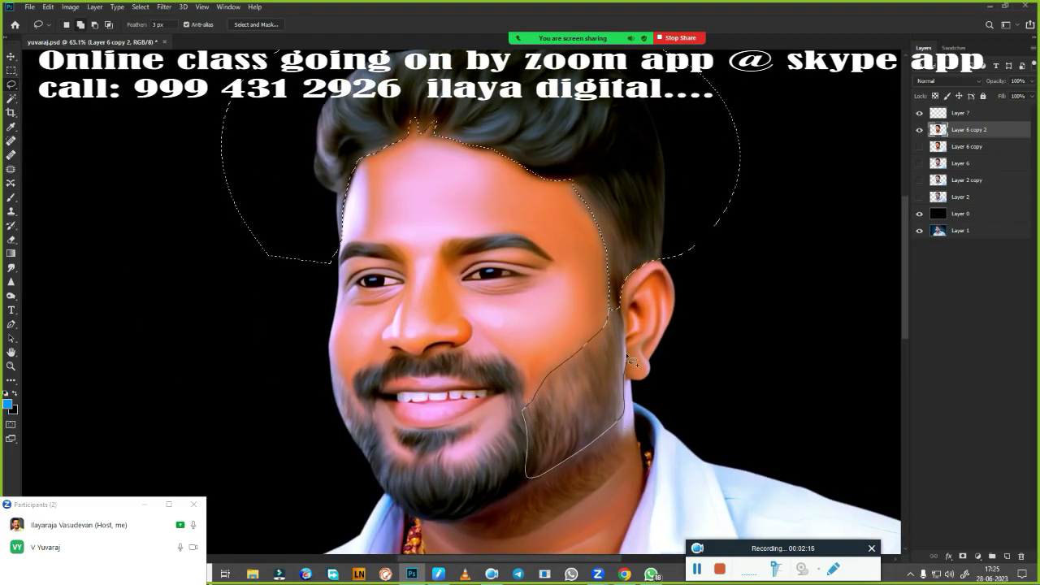
scroll(561, 399, "up", 2)
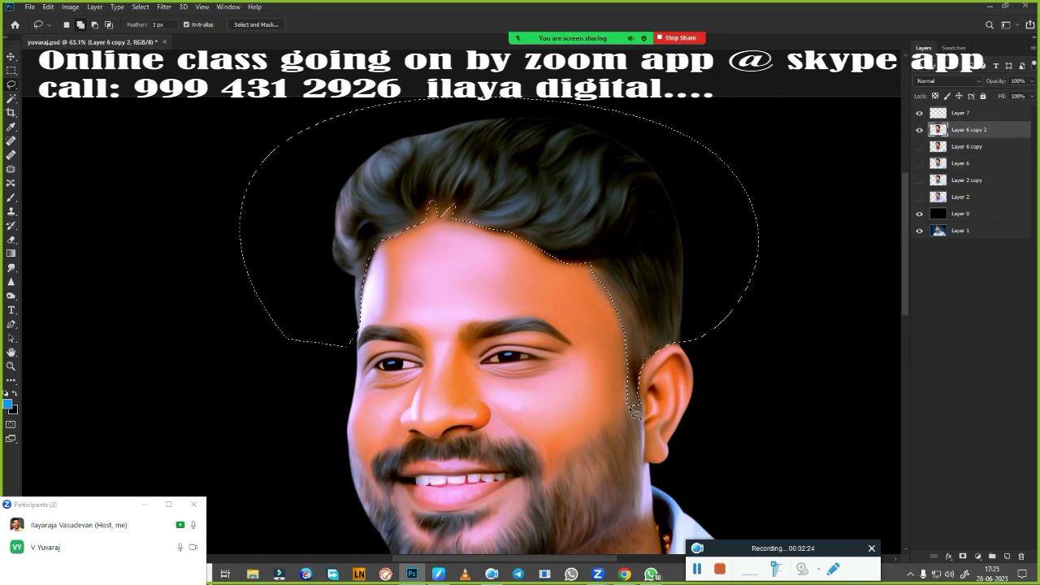
key("shift+F6")
key("Return")
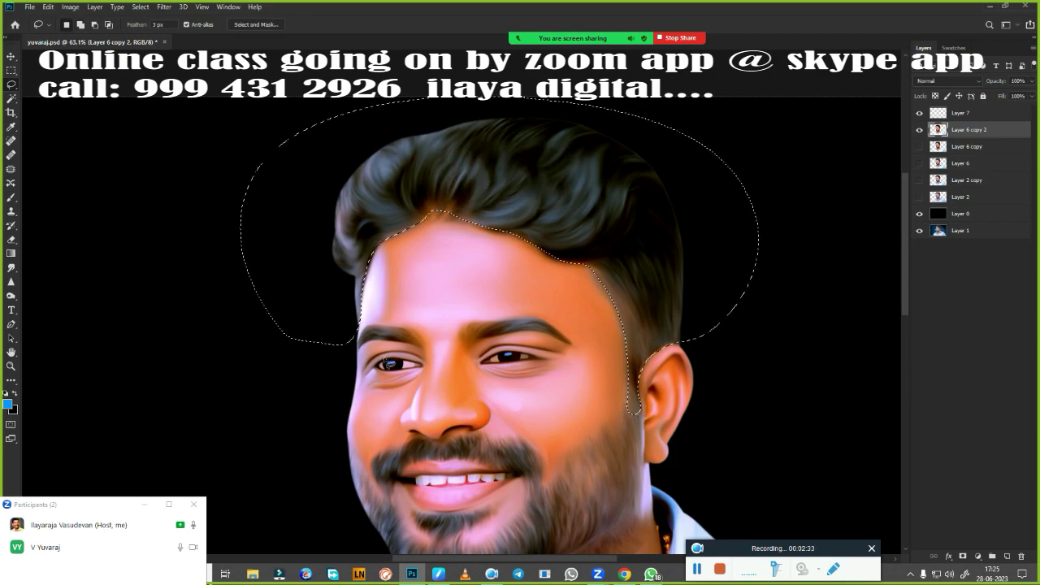
Copy the hair onto Layer 8 and lower its Lightness to near black
key("ctrl+j")
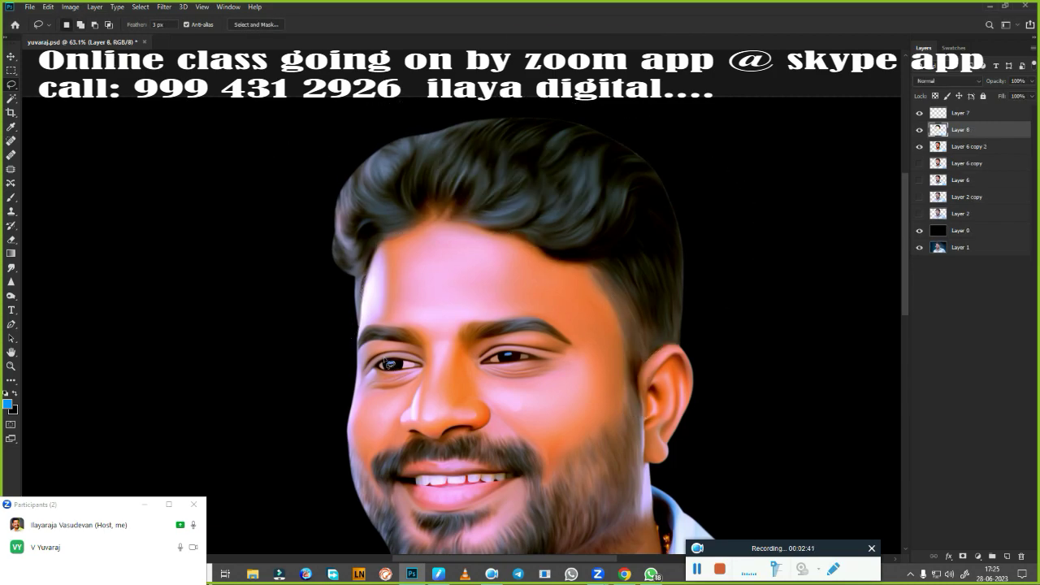
key("ctrl+u")
mouse_move(750, 219)
left_mouse_down()
mouse_move(683, 232)
mouse_move(720, 233)
left_mouse_up()
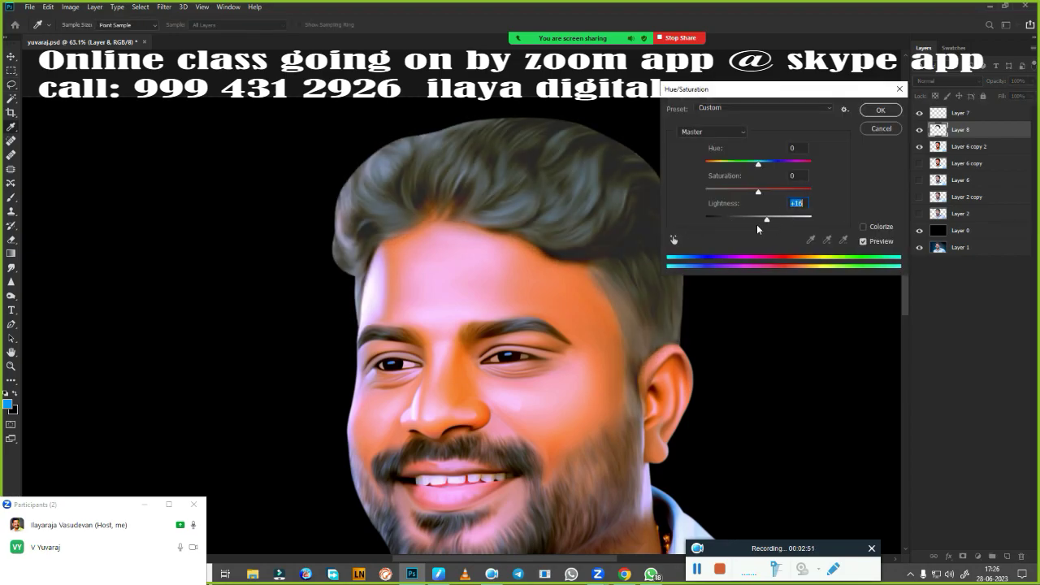
left_click(886, 110)
Paint thin blue strands along the hair curve at the forehead hairline
scroll(418, 446, "up", 5)
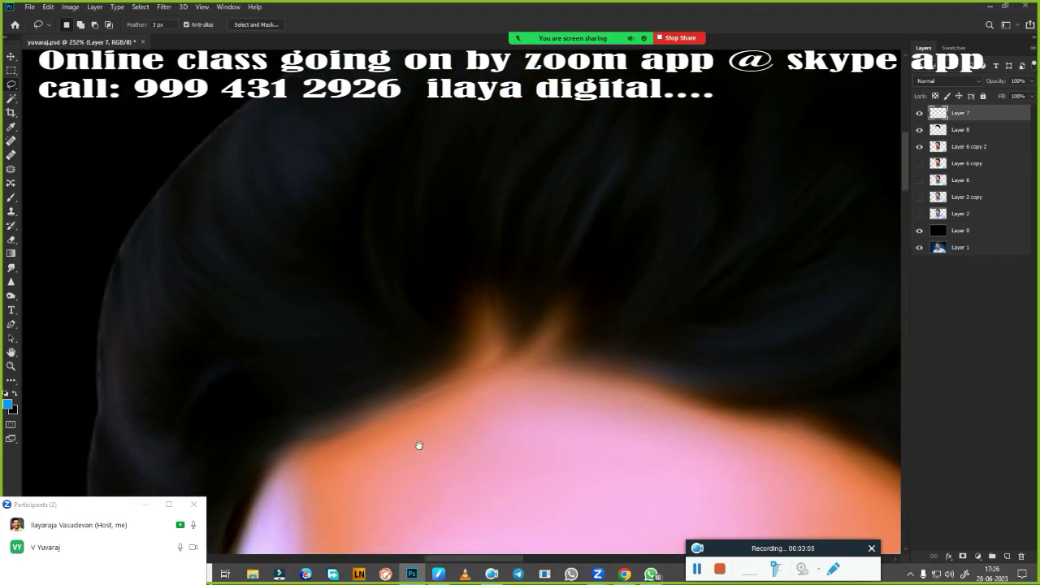
left_click_drag(419, 445, 500, 424)
key("b")
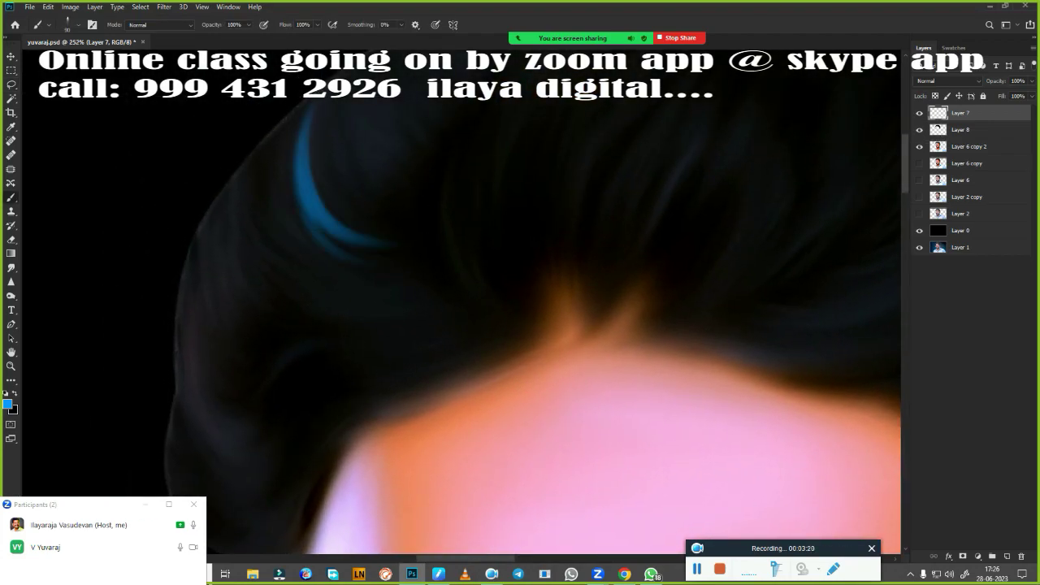
left_click_drag(309, 123, 361, 259)
left_click_drag(280, 130, 314, 279)
scroll(364, 260, "down", 5)
scroll(436, 235, "down", 2)
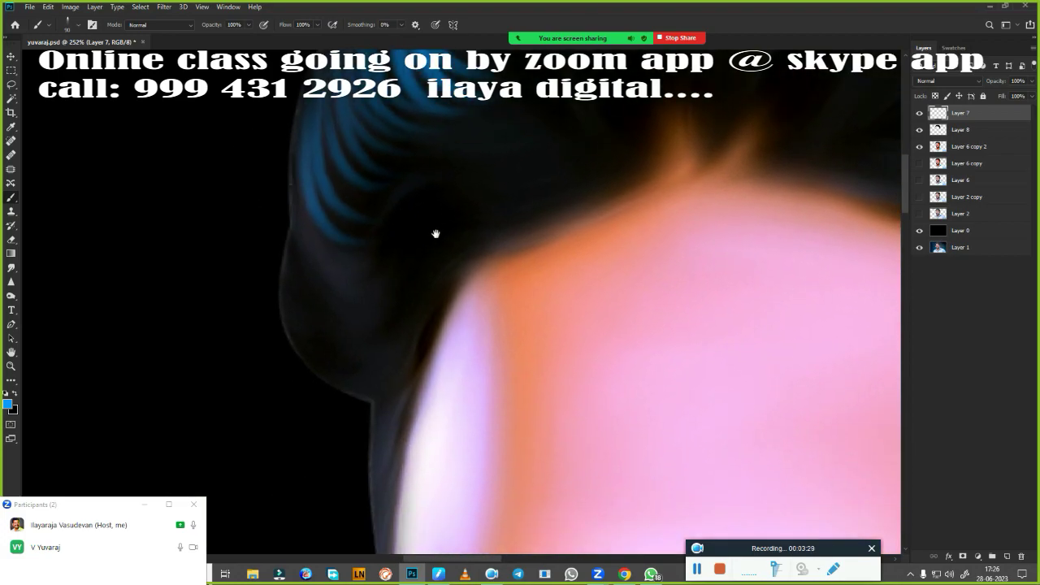
left_click_drag(396, 238, 218, 396)
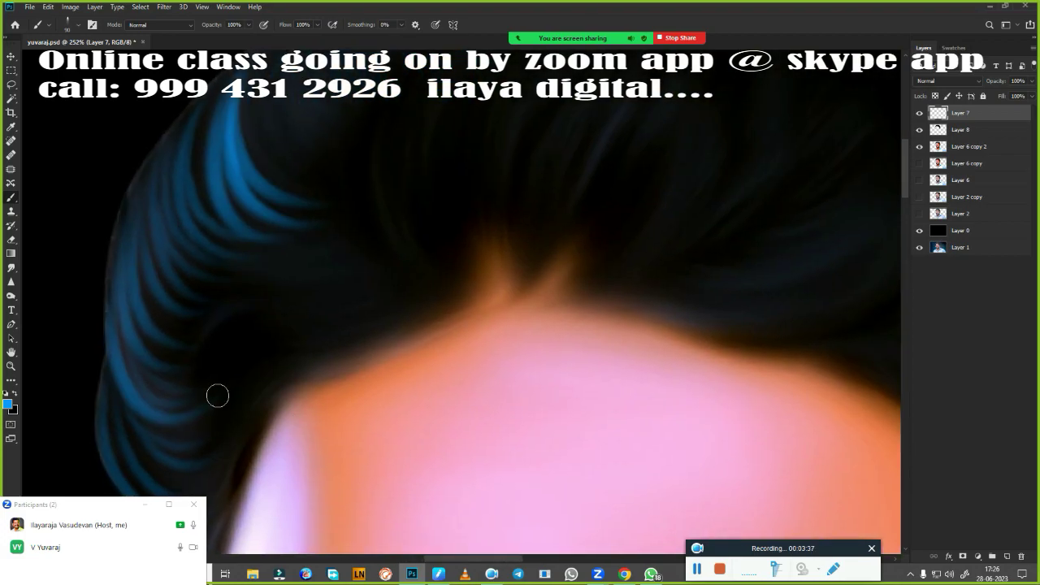
scroll(430, 311, "up", 2)
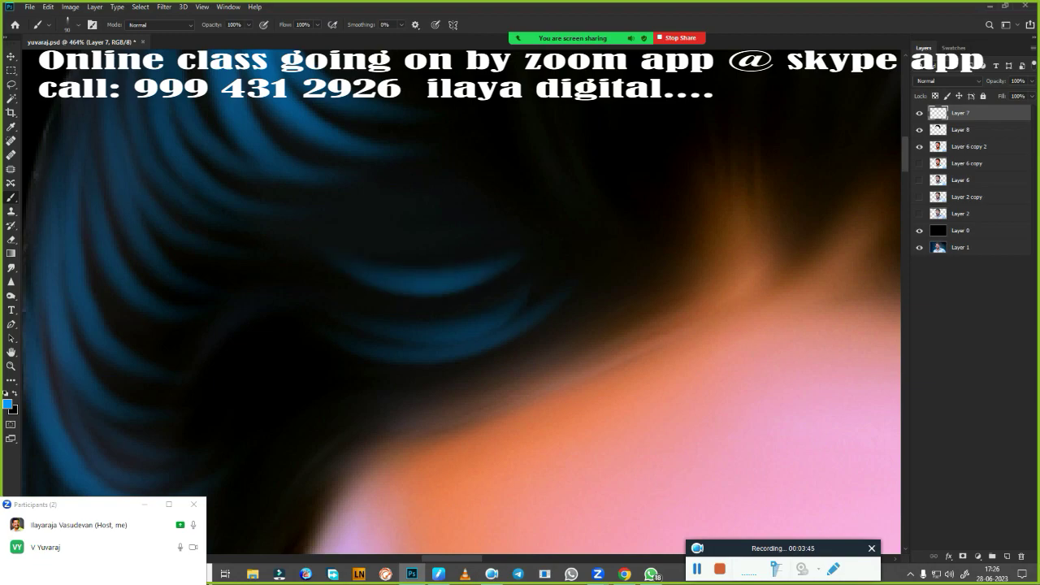
scroll(446, 239, "up", 1)
scroll(455, 179, "down", 1)
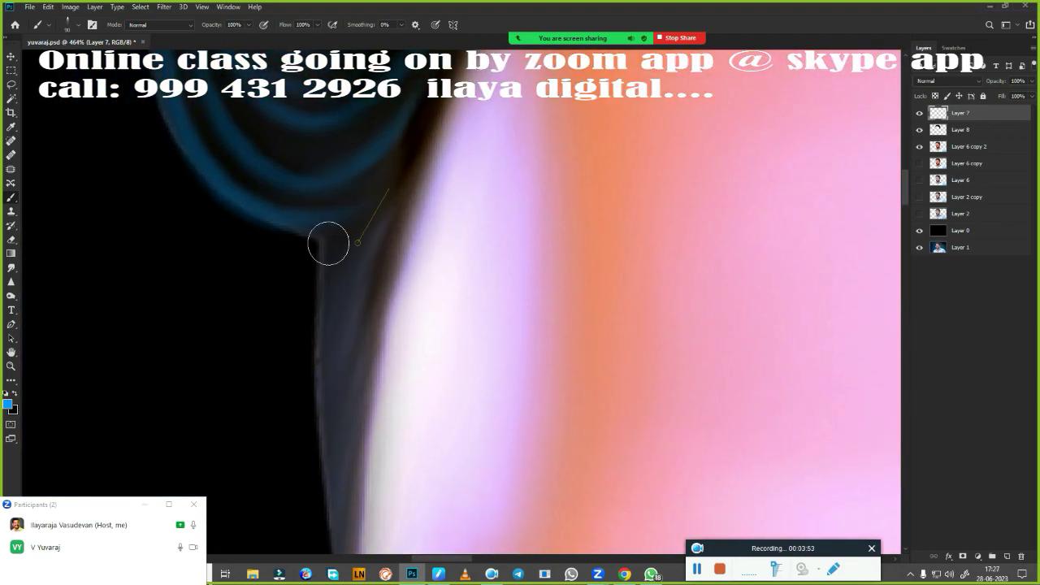
scroll(327, 239, "down", 2)
left_click_drag(333, 154, 301, 317)
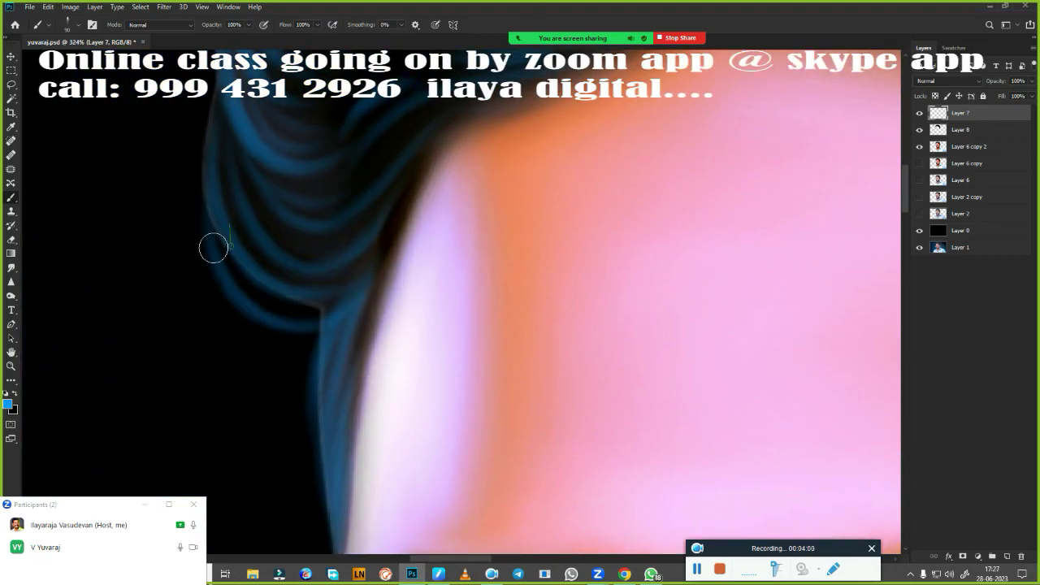
left_click_drag(214, 248, 476, 351)
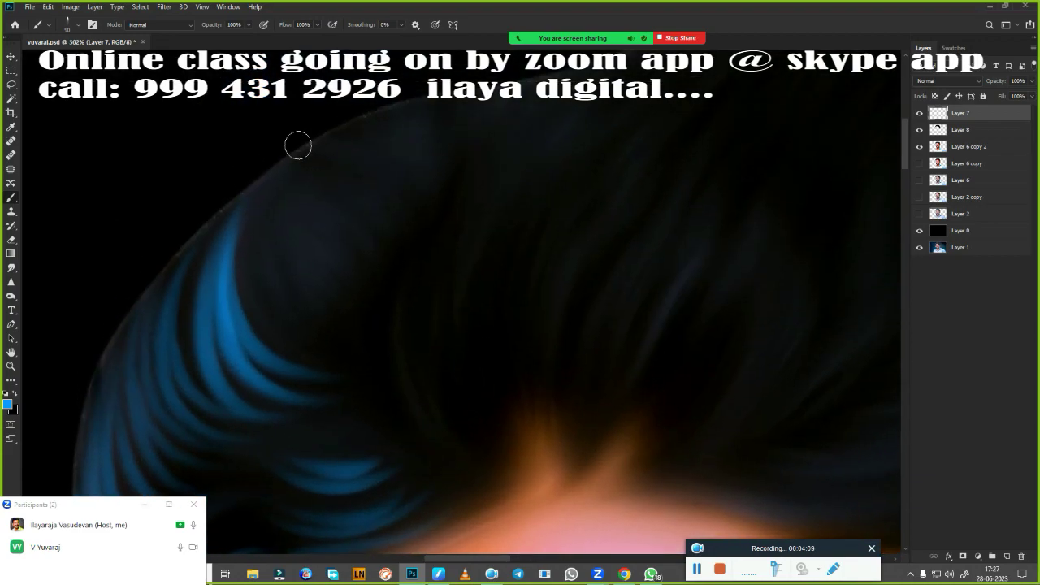
mouse_move(163, 195)
left_mouse_down()
mouse_move(390, 178)
mouse_move(230, 342)
mouse_move(383, 260)
left_mouse_up()
Rotate the canvas to follow the hair flow and paint more blue strands across it
scroll(382, 260, "down", 3)
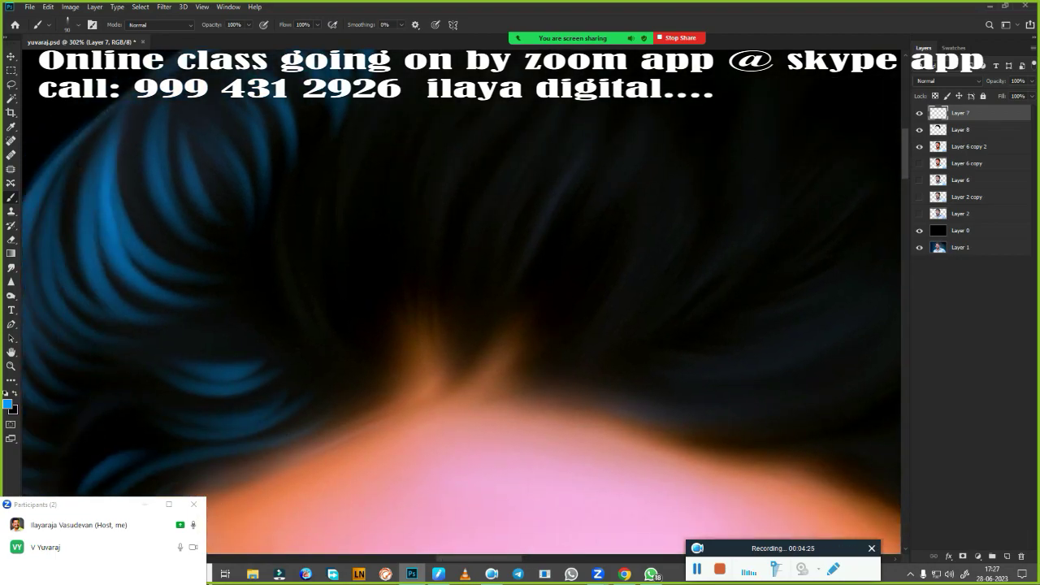
scroll(360, 227, "up", 2)
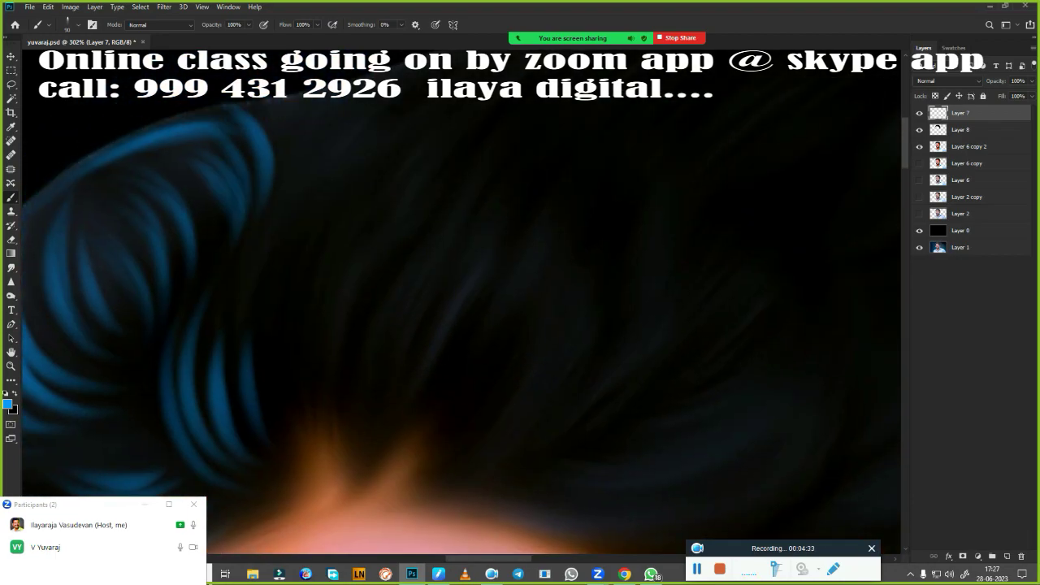
scroll(372, 366, "up", 2)
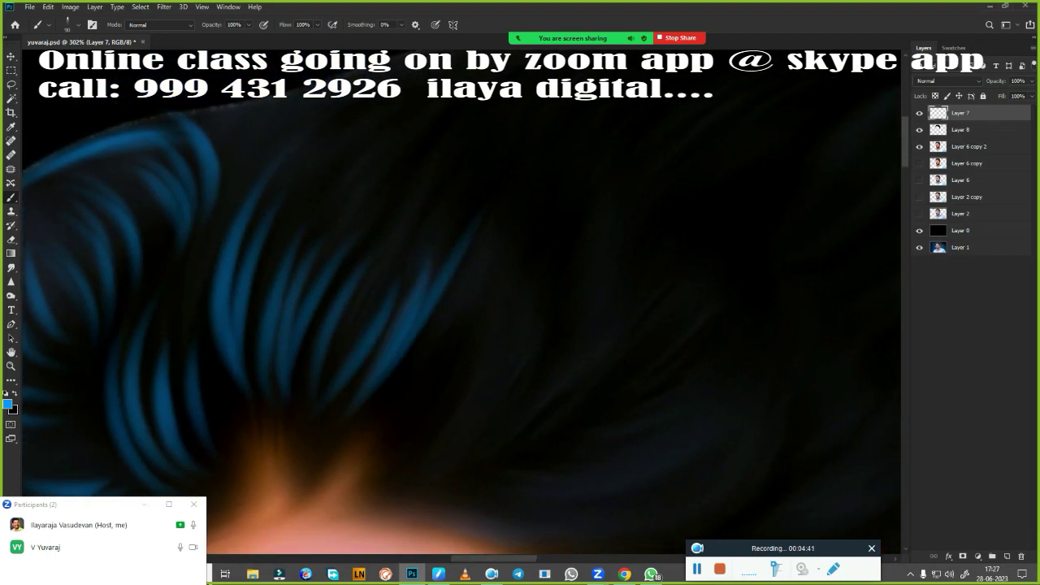
scroll(406, 325, "up", 2)
scroll(438, 290, "down", 1)
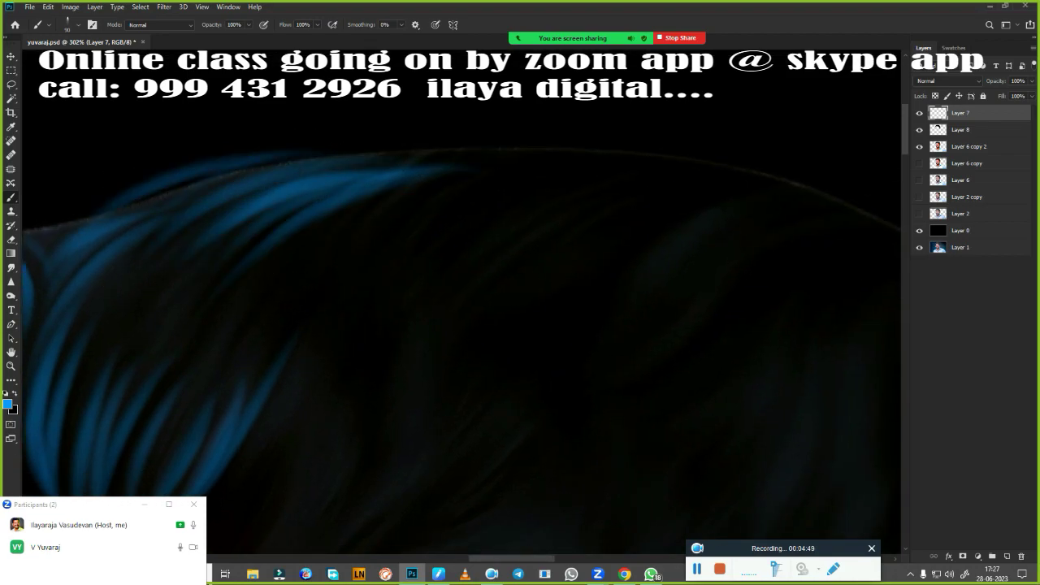
scroll(222, 233, "down", 1)
scroll(441, 272, "down", 1)
left_click_drag(440, 273, 463, 264)
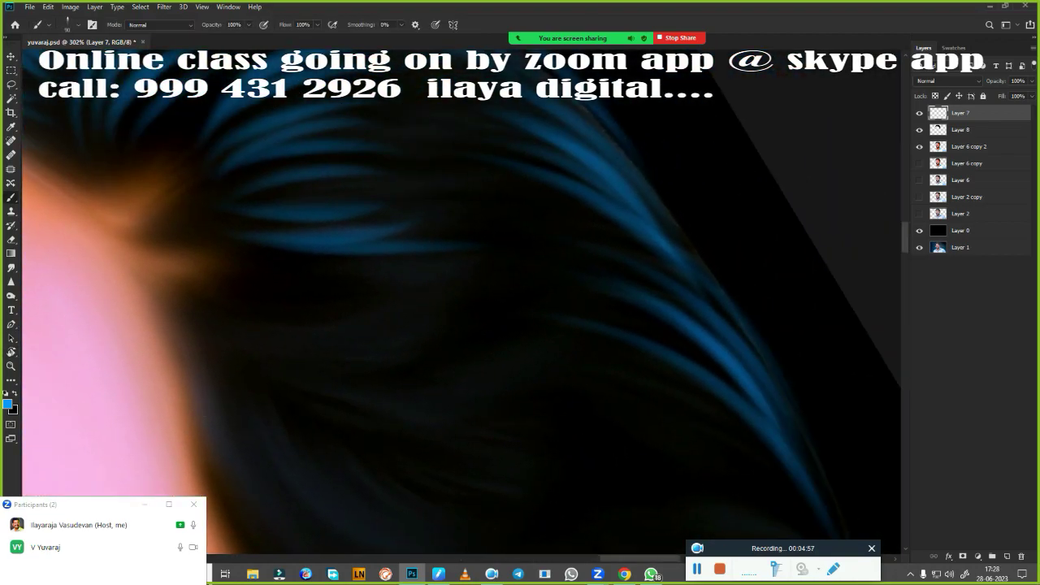
scroll(463, 265, "down", 1)
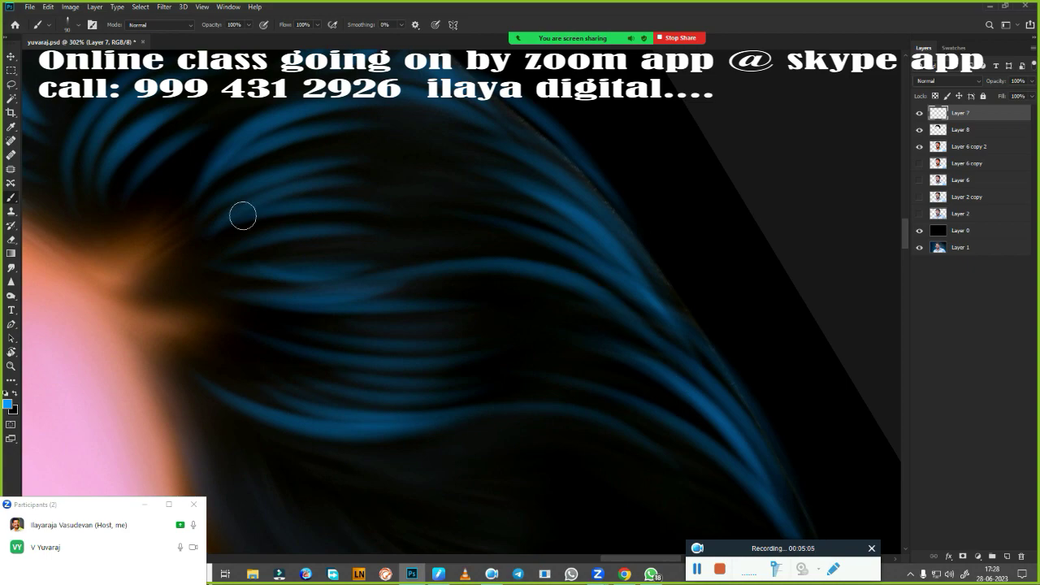
scroll(241, 214, "left", 2)
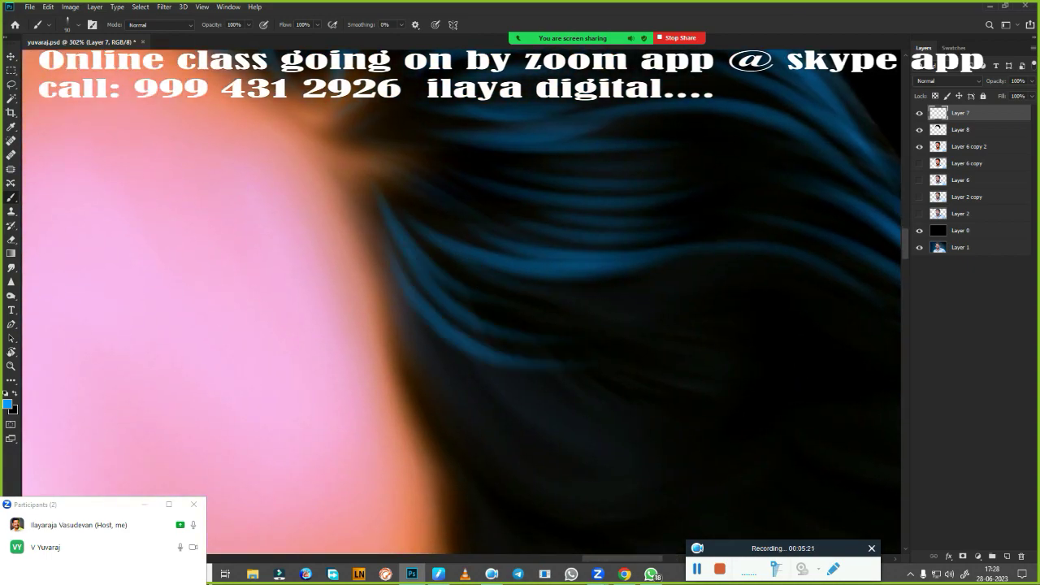
left_click_drag(472, 286, 355, 243)
left_click_drag(349, 300, 560, 333)
left_click_drag(455, 268, 666, 215)
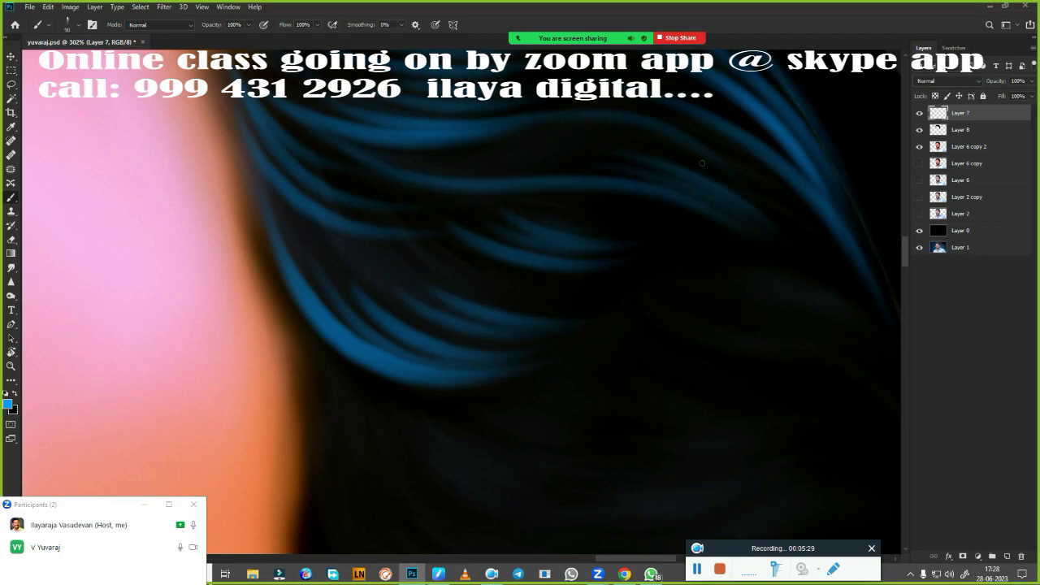
scroll(445, 330, "down", 5)
Rotate the canvas and paint blue strands along the side of the hair
scroll(445, 330, "up", 5)
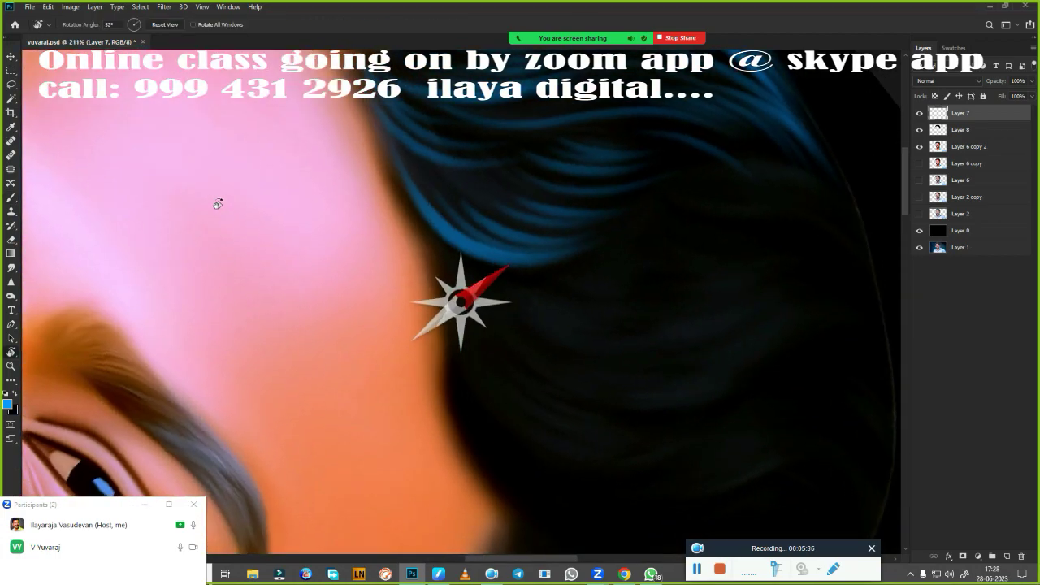
left_click_drag(216, 202, 300, 395)
mouse_move(392, 330)
left_mouse_down()
mouse_move(320, 214)
mouse_move(520, 252)
left_mouse_up()
left_click_drag(301, 244, 528, 325)
mouse_move(390, 341)
left_mouse_down()
mouse_move(485, 335)
mouse_move(592, 174)
mouse_move(444, 395)
mouse_move(445, 350)
left_mouse_up()
Turn the view so the hair lies above the face and add bright blue strands
scroll(446, 350, "down", 3)
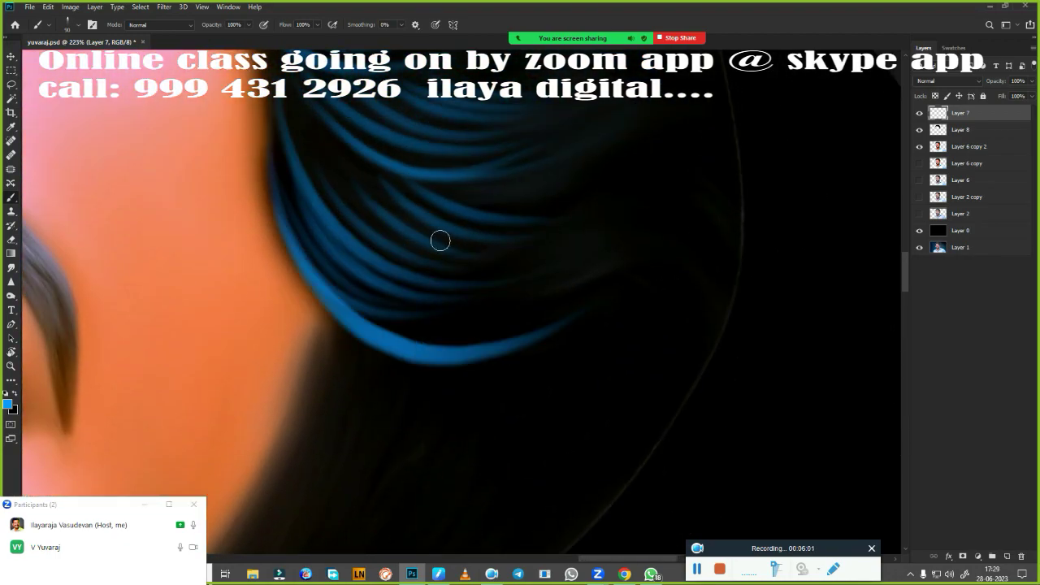
left_click_drag(532, 316, 423, 396)
scroll(422, 396, "up", 3)
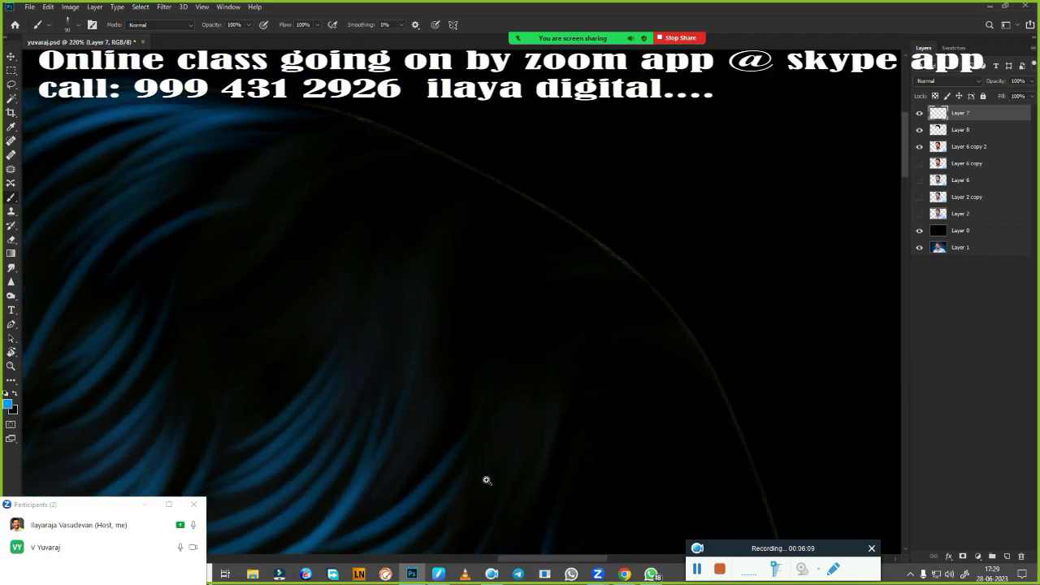
left_click_drag(304, 290, 488, 235)
left_click_drag(423, 235, 243, 183)
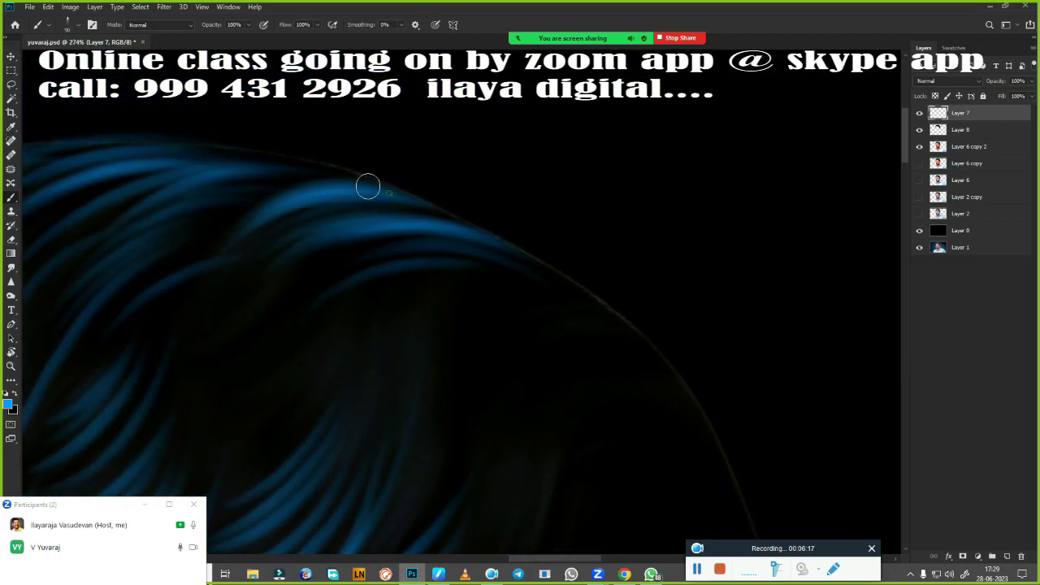
Paint an arc of fine blue strands down the hair curve
left_click_drag(366, 184, 745, 192)
mouse_move(340, 244)
left_mouse_down()
mouse_move(522, 395)
mouse_move(620, 355)
left_mouse_up()
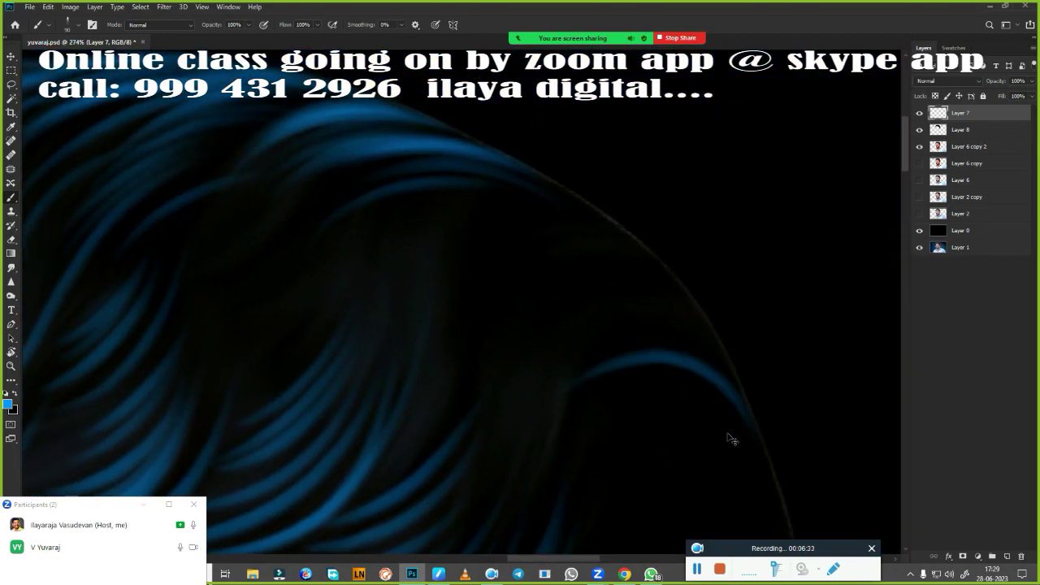
mouse_move(728, 436)
left_mouse_down()
mouse_move(557, 225)
mouse_move(525, 244)
mouse_move(715, 244)
left_mouse_up()
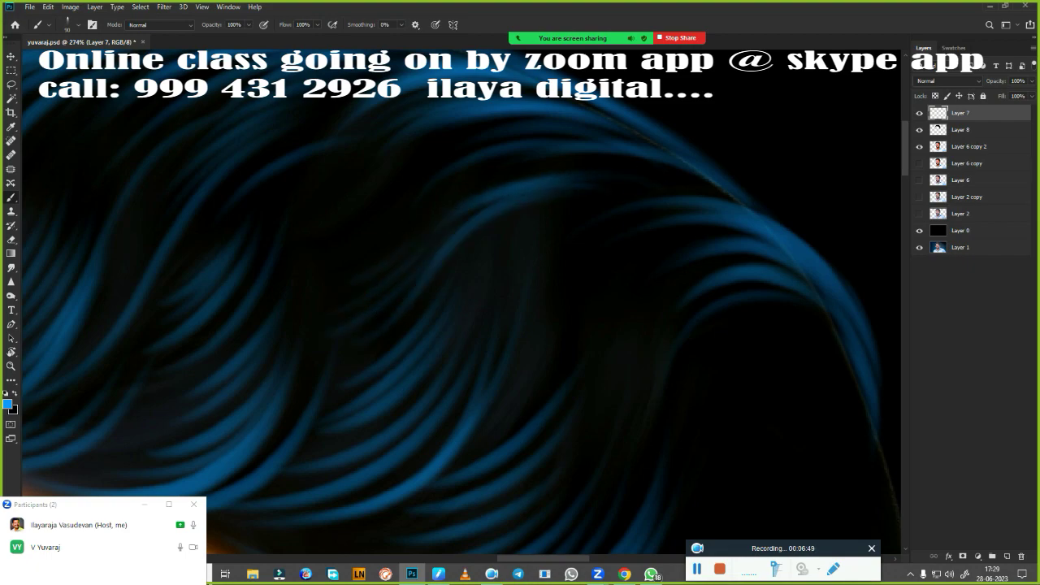
mouse_move(341, 343)
left_mouse_down()
mouse_move(411, 221)
mouse_move(411, 115)
left_mouse_up()
left_click_drag(756, 341, 544, 244)
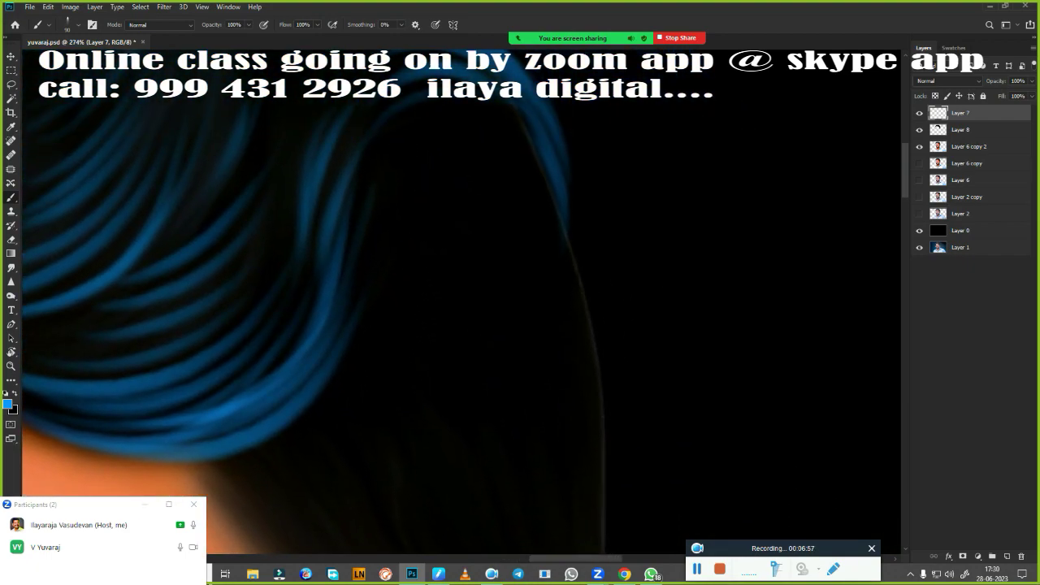
mouse_move(480, 162)
left_mouse_down()
mouse_move(543, 281)
mouse_move(532, 230)
left_mouse_up()
left_click_drag(605, 406, 554, 121)
Brush many more blue strands along the curls of the hair
left_click_drag(455, 350, 576, 179)
left_click_drag(569, 175, 636, 376)
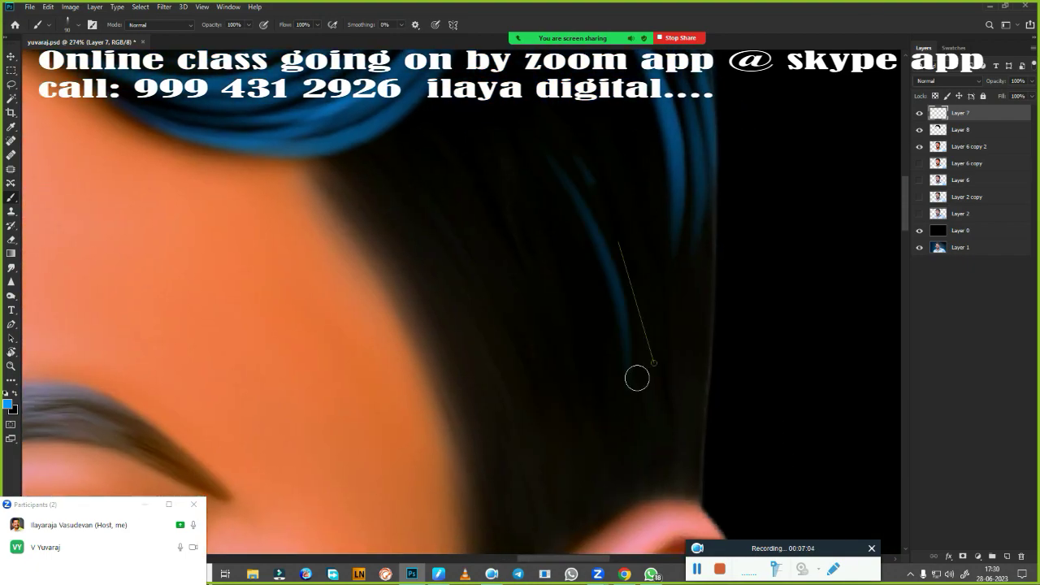
left_click_drag(601, 187, 701, 427)
left_click_drag(698, 219, 715, 421)
mouse_move(482, 244)
left_mouse_down()
mouse_move(520, 381)
mouse_move(527, 290)
mouse_move(568, 438)
left_mouse_up()
left_click_drag(577, 260, 618, 504)
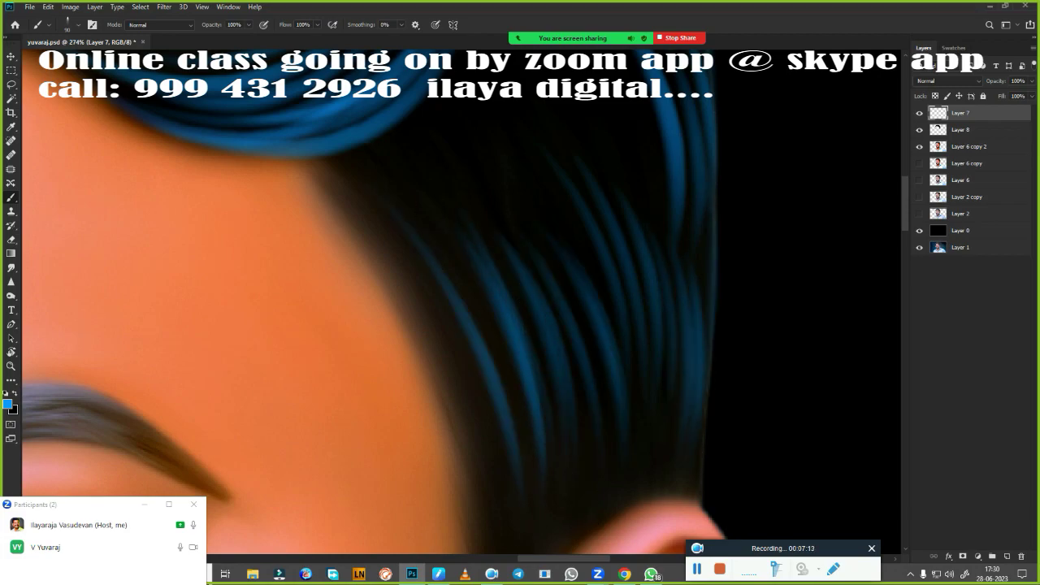
mouse_move(495, 231)
left_mouse_down()
mouse_move(476, 368)
mouse_move(479, 569)
left_mouse_up()
left_click_drag(545, 231, 503, 382)
mouse_move(563, 516)
left_mouse_down()
mouse_move(529, 155)
mouse_move(601, 284)
left_mouse_up()
Add a blue strand running down beside the cheek near the ear
scroll(529, 243, "down", 2)
left_click_drag(529, 243, 664, 288)
scroll(664, 287, "up", 3)
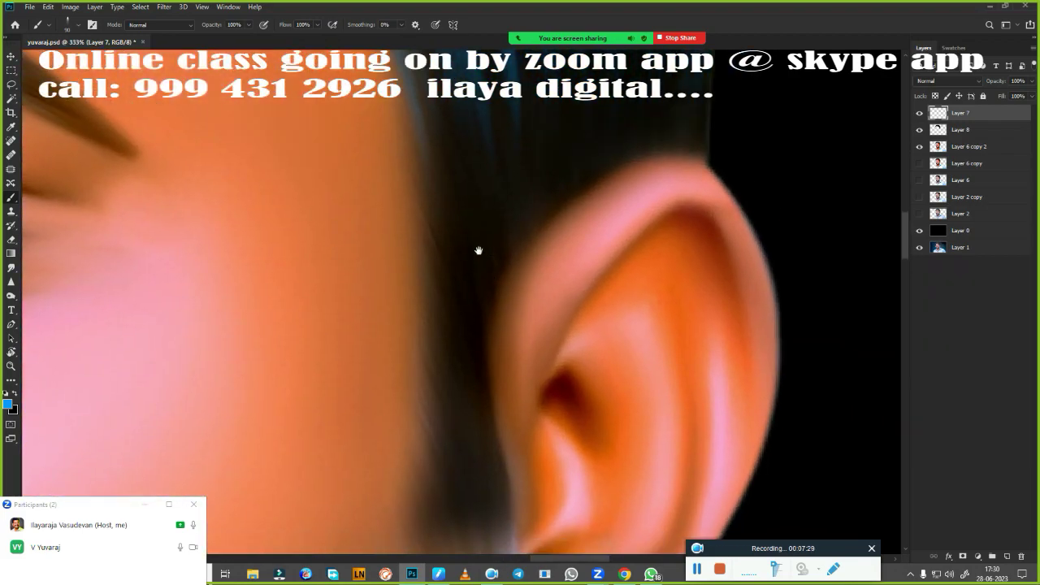
left_click_drag(467, 130, 439, 463)
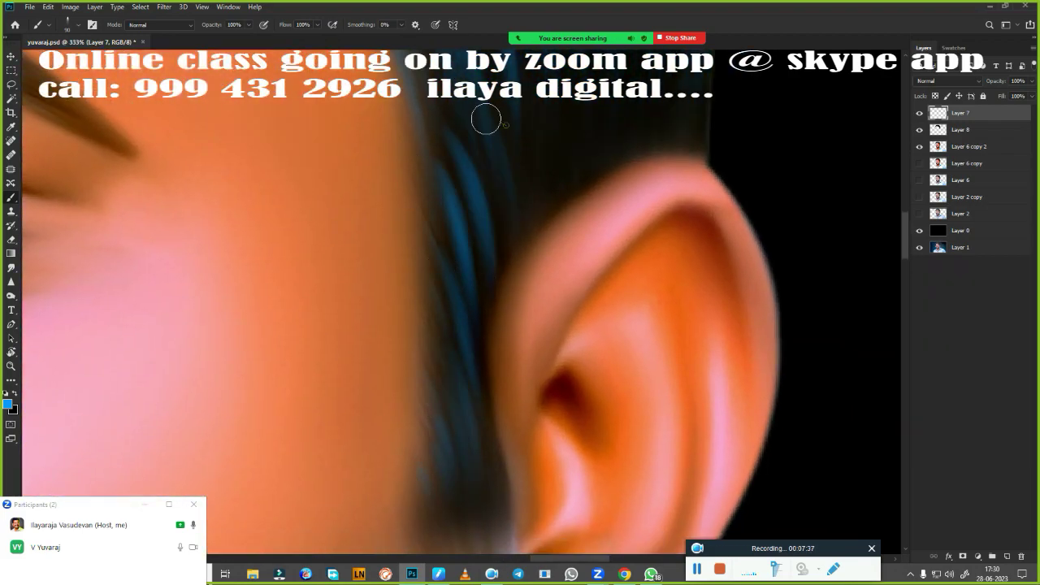
scroll(486, 119, "down", 2)
scroll(462, 262, "down", 3)
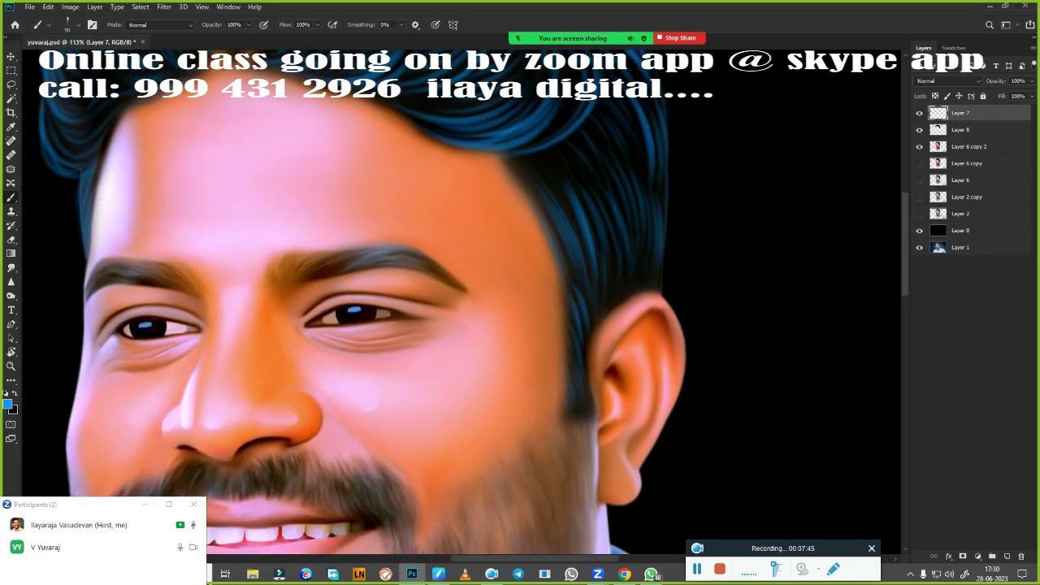
scroll(538, 445, "down", 2)
scroll(488, 244, "up", 3)
scroll(545, 204, "up", 1)
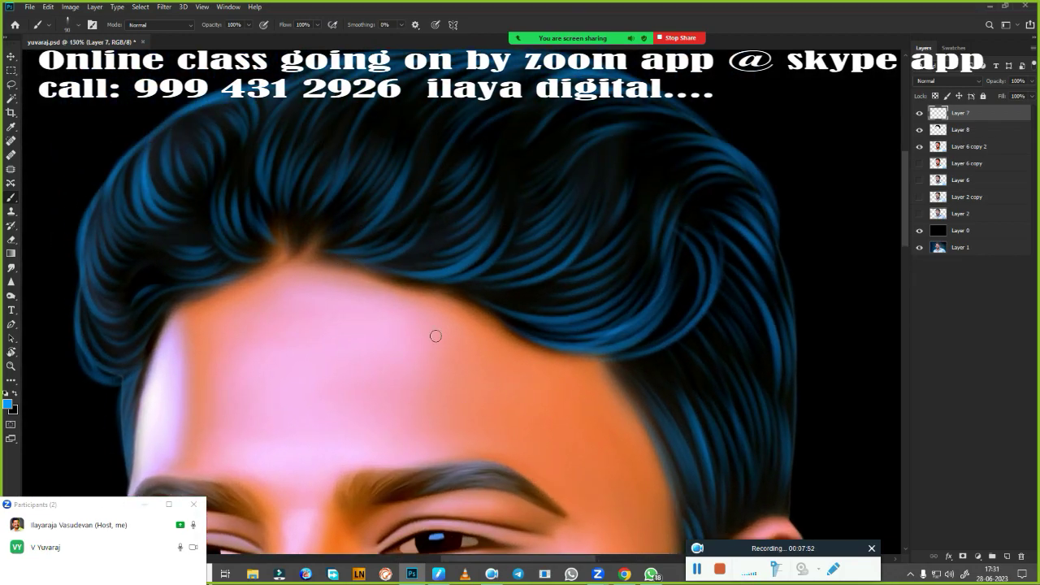
scroll(435, 336, "down", 1)
Check the brush presets and pen pressure settings, then dismiss them
right_click(493, 353)
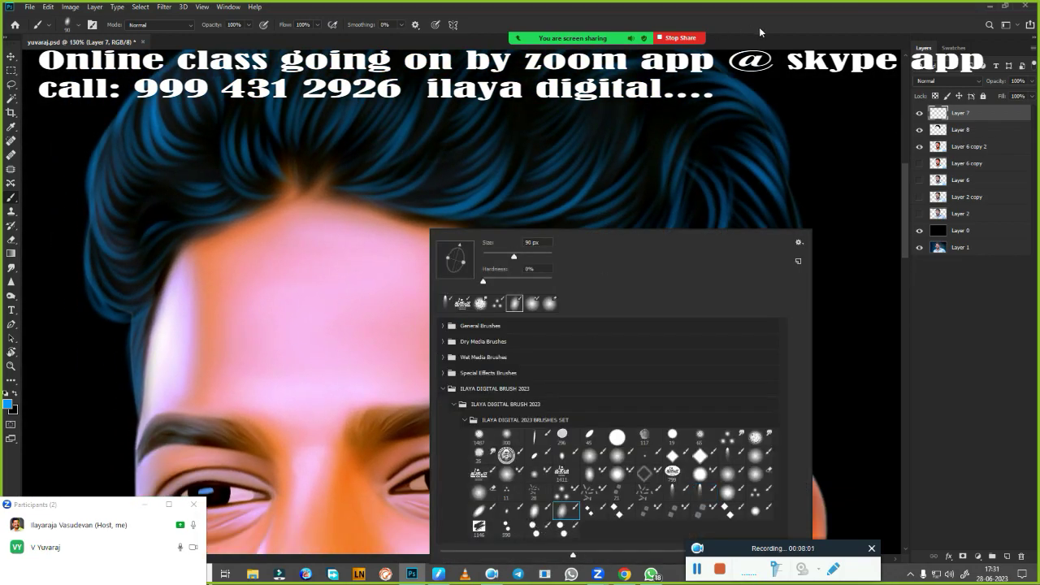
key("Escape")
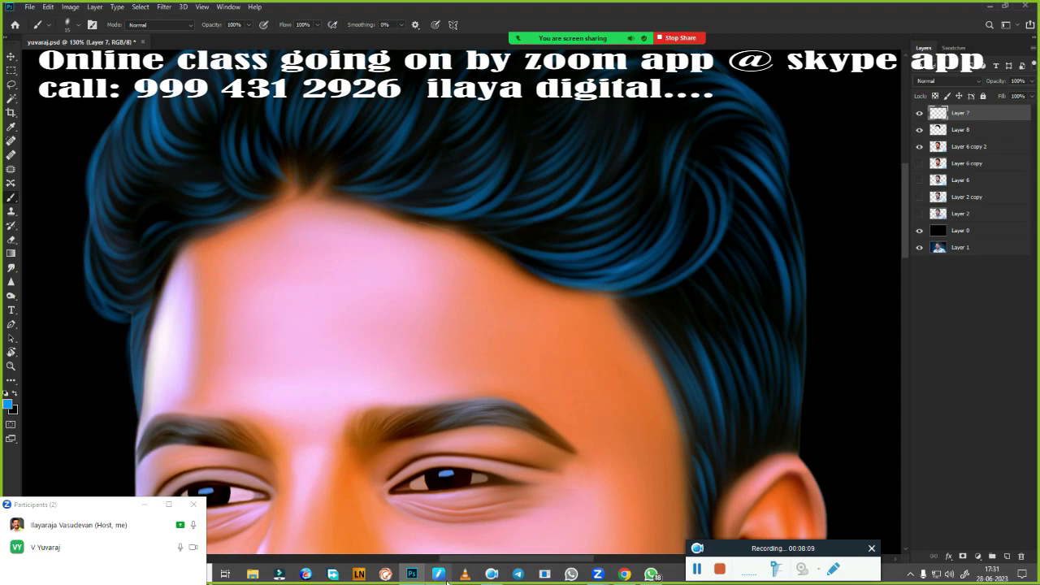
left_click(440, 575)
left_click(352, 190)
Pan over the hairline, forehead, eyebrows and ear to inspect the strands
scroll(485, 433, "up", 3)
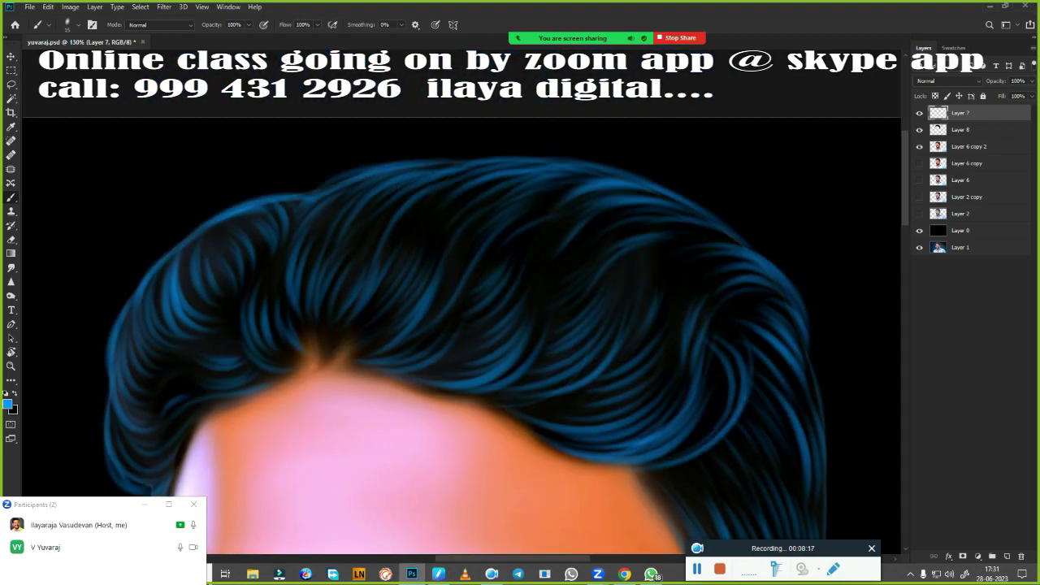
left_click_drag(687, 300, 597, 272)
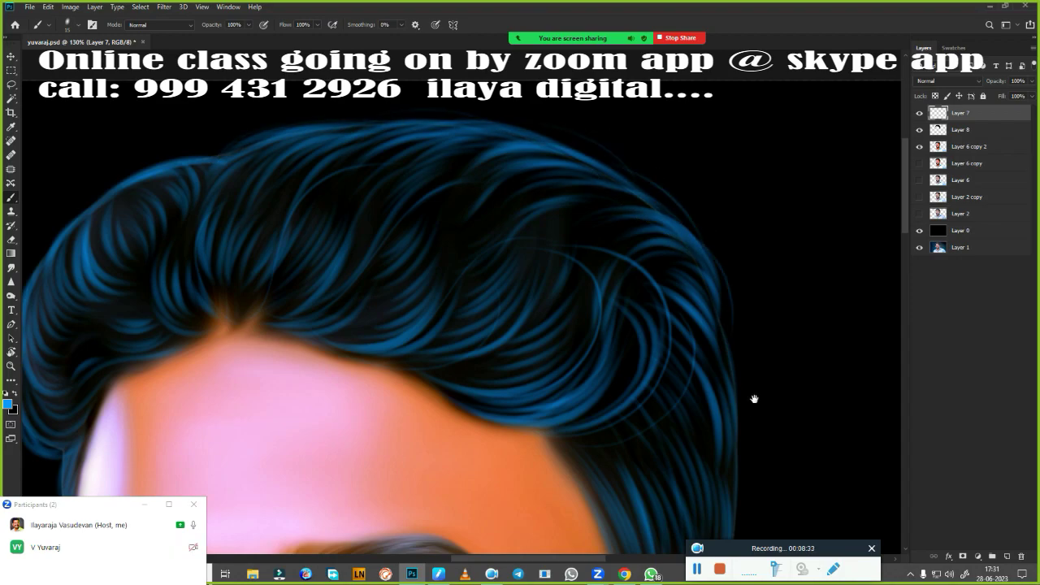
left_click_drag(754, 399, 722, 208)
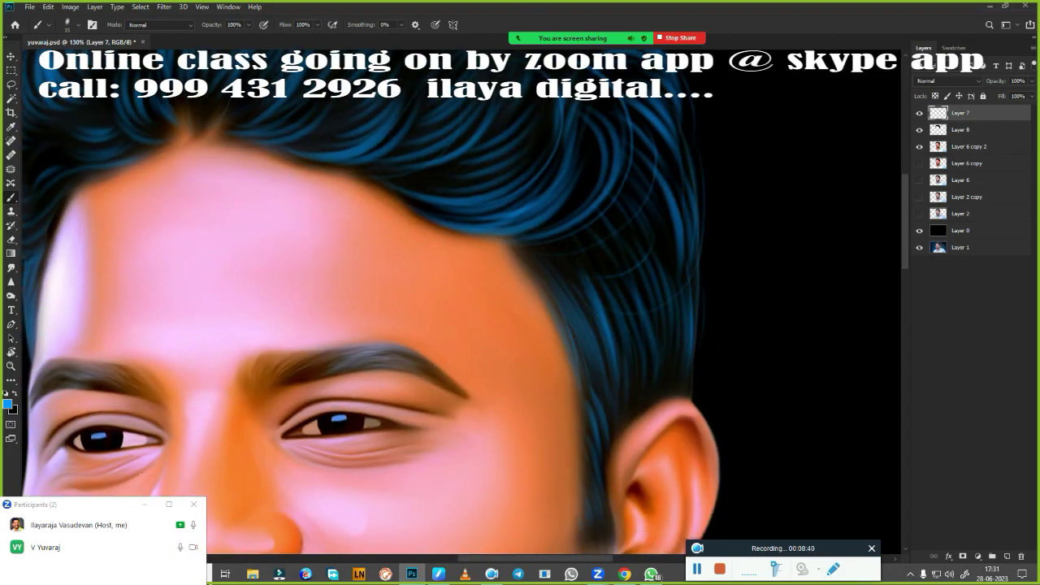
left_click_drag(445, 305, 591, 415)
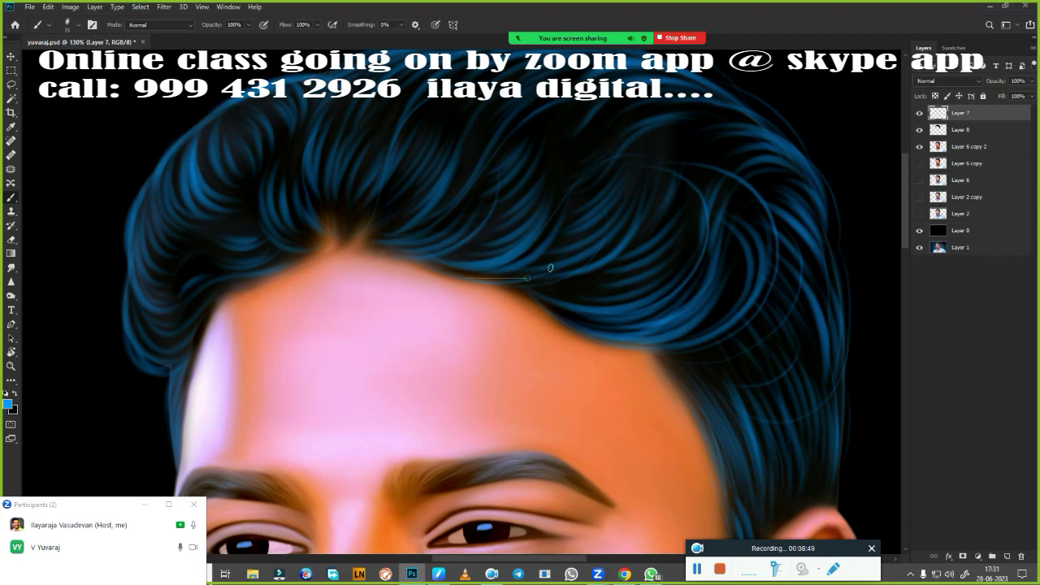
left_click_drag(550, 268, 452, 224)
left_click_drag(324, 309, 591, 382)
scroll(576, 352, "up", 1)
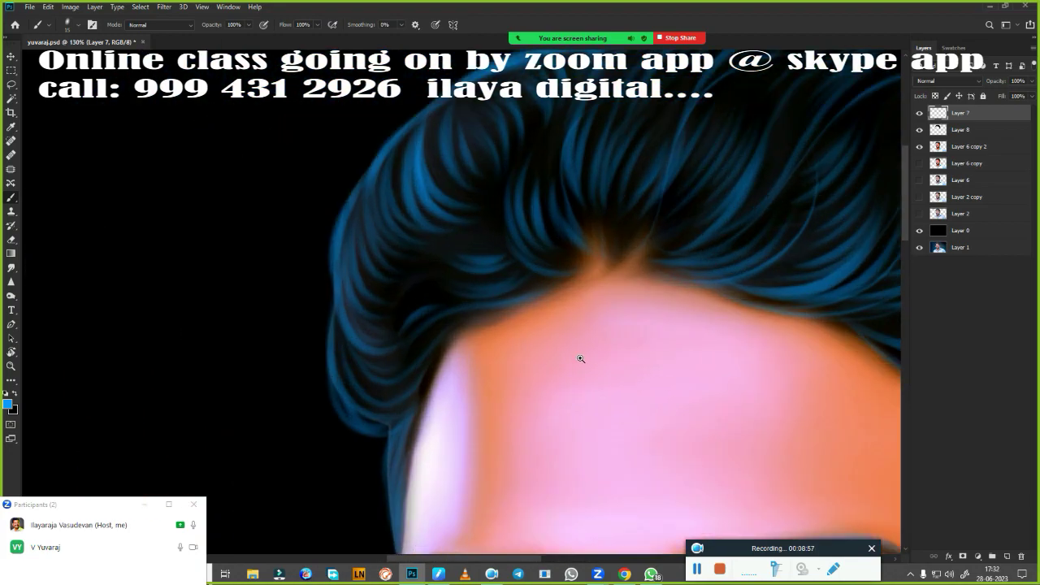
scroll(576, 353, "up", 2)
scroll(557, 244, "down", 2)
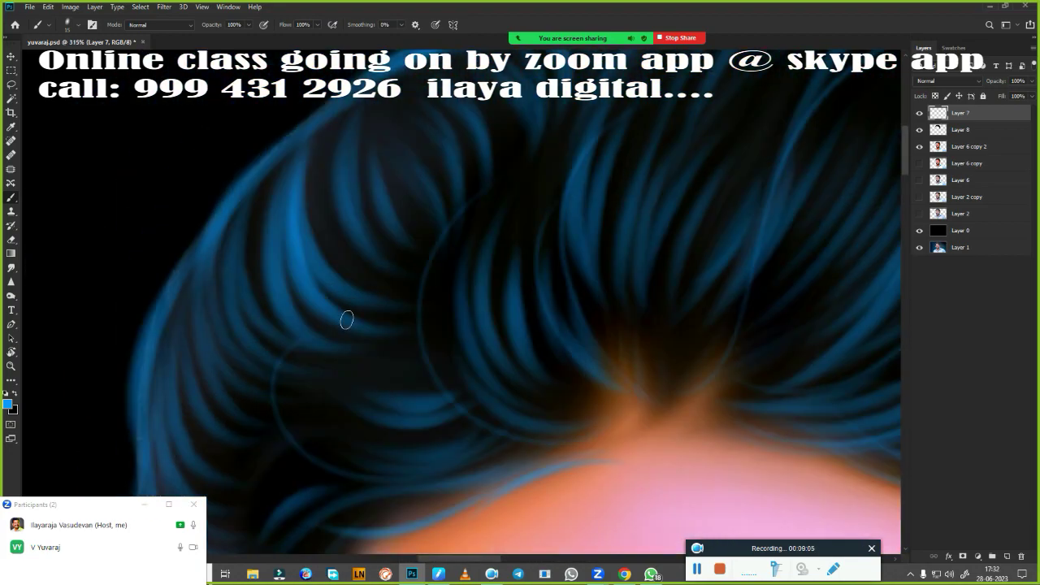
scroll(343, 317, "down", 2)
scroll(411, 238, "up", 2)
scroll(327, 267, "down", 2)
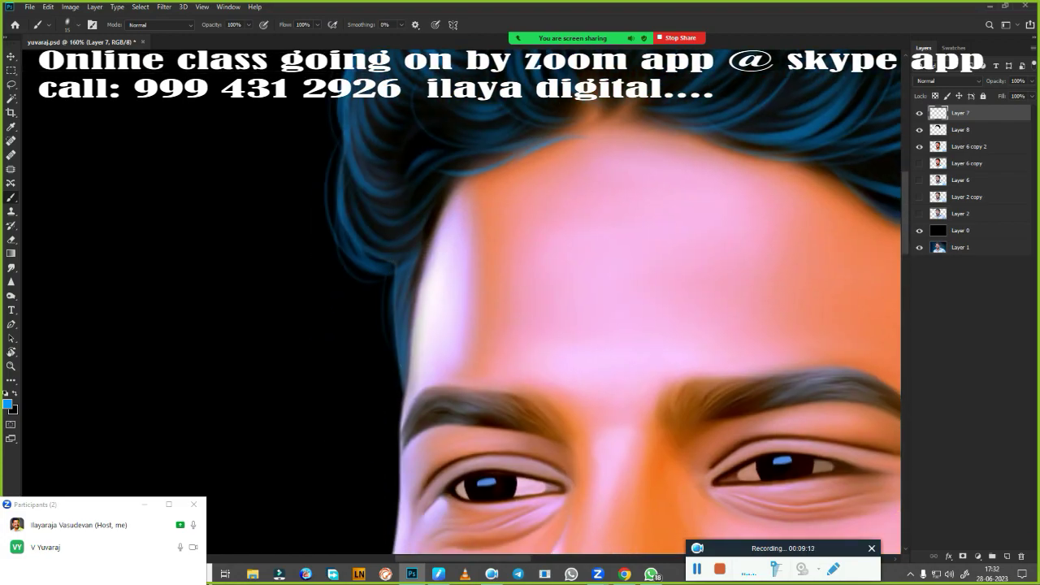
scroll(471, 314, "up", 1)
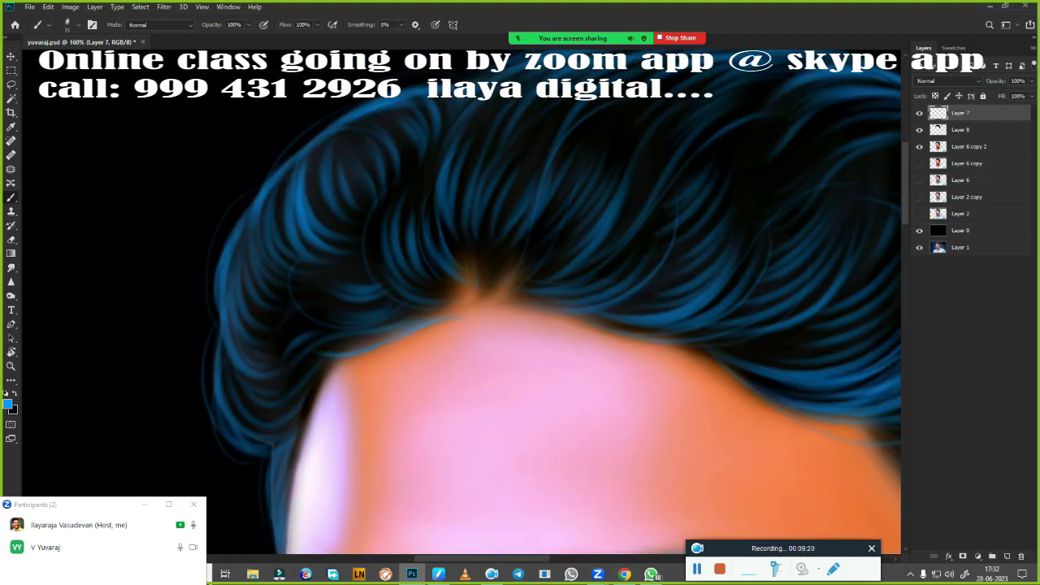
scroll(479, 189, "down", 1)
Fit the image to the window and add a Gradient Overlay style to Layer 7
key("ctrl+0")
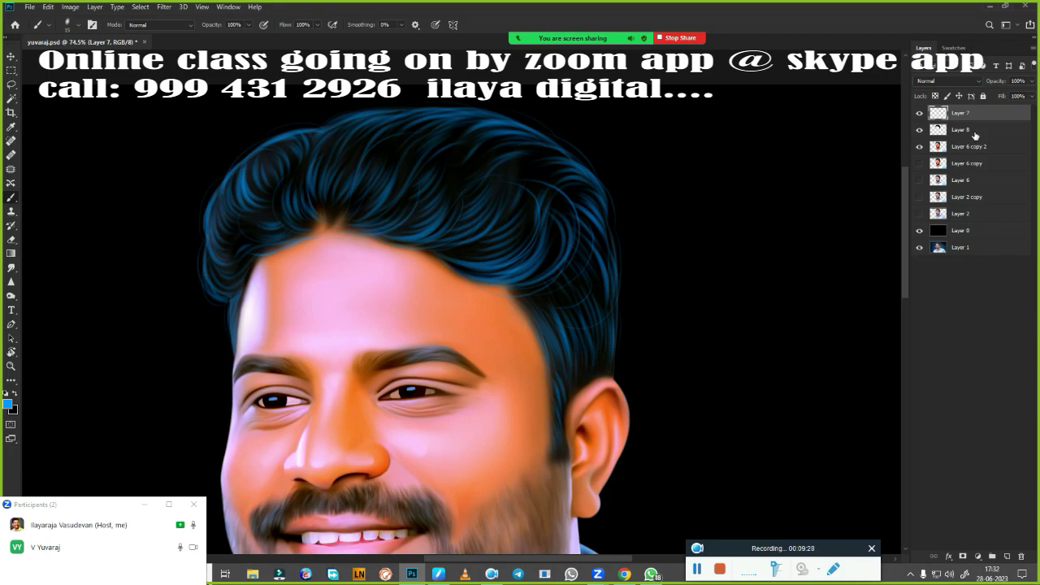
left_click(936, 558)
left_click(971, 524)
scroll(744, 502, "down", 1)
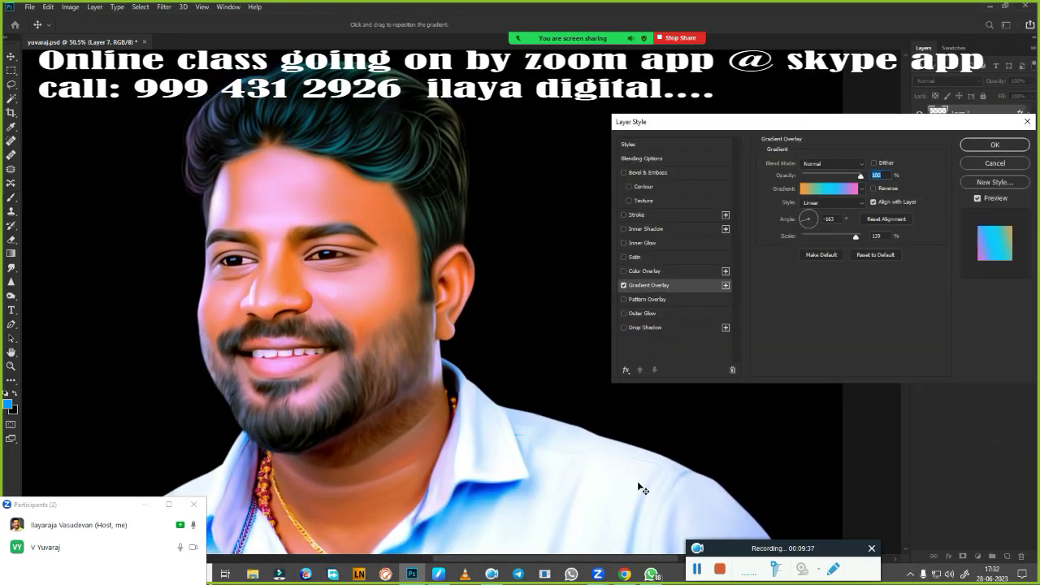
Recolour the gradient stops, turning orange into yellow, and rotate the overlay angle
left_click(820, 189)
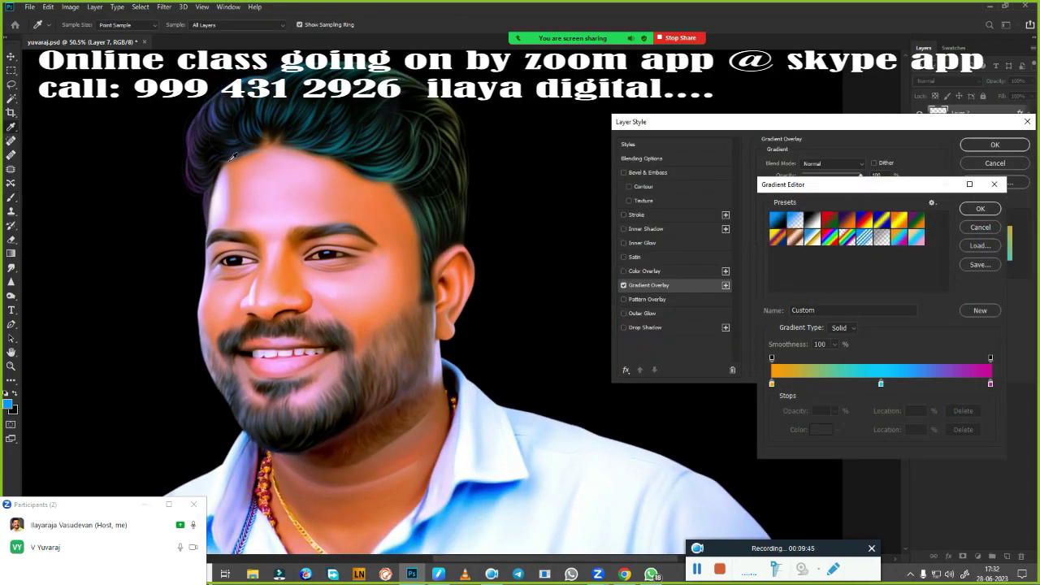
double_click(881, 382)
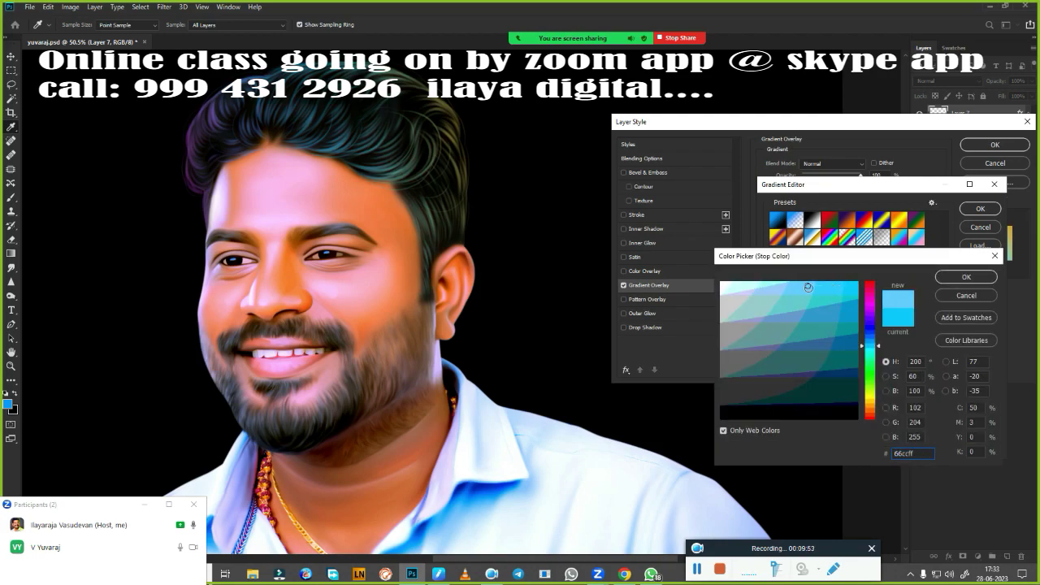
left_click(966, 276)
left_click(821, 429)
left_click(847, 292)
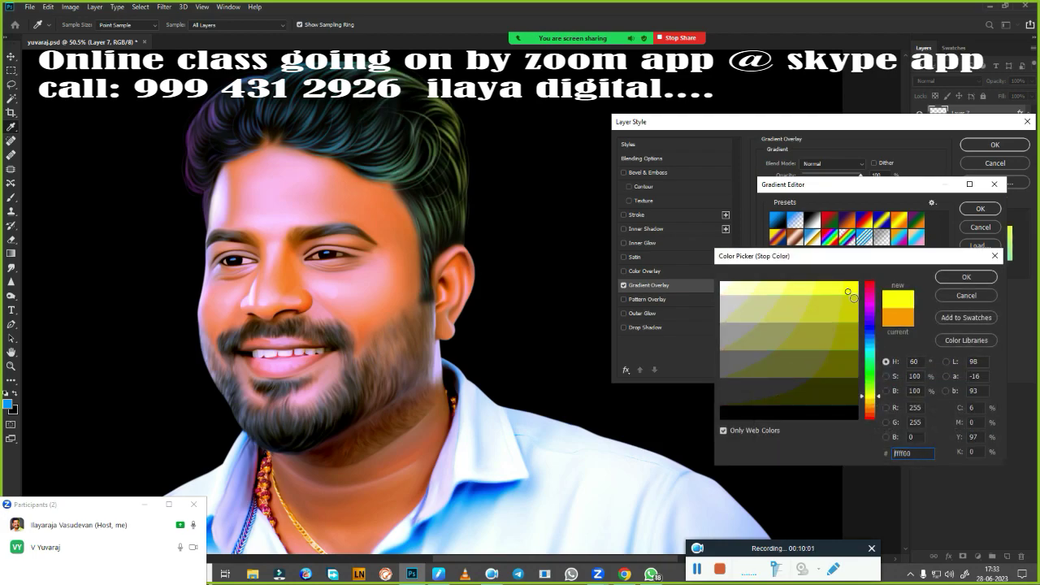
left_click_drag(852, 316, 846, 367)
left_click(840, 291)
key("Return")
key("Return")
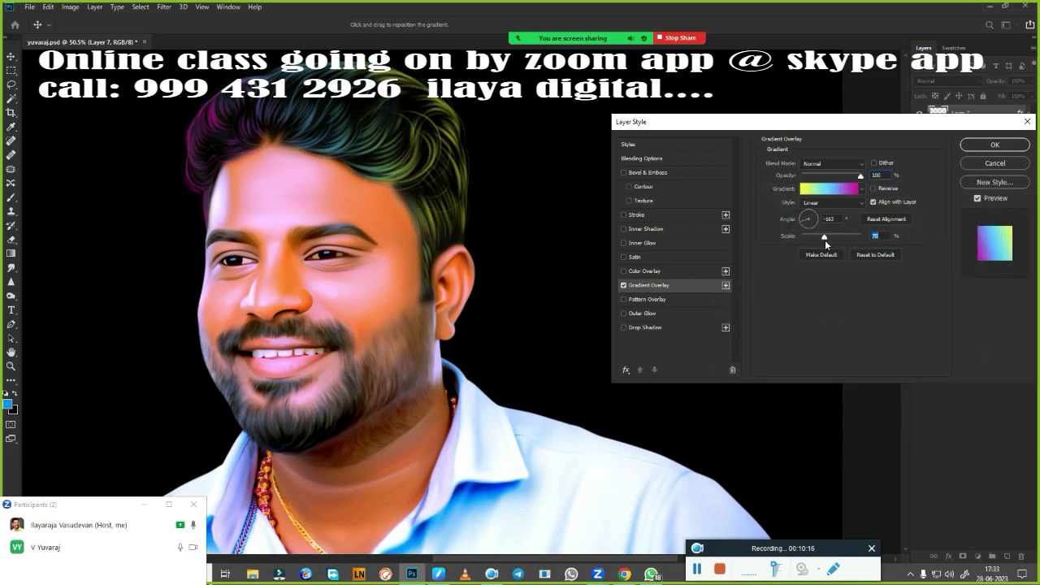
left_click_drag(802, 220, 803, 229)
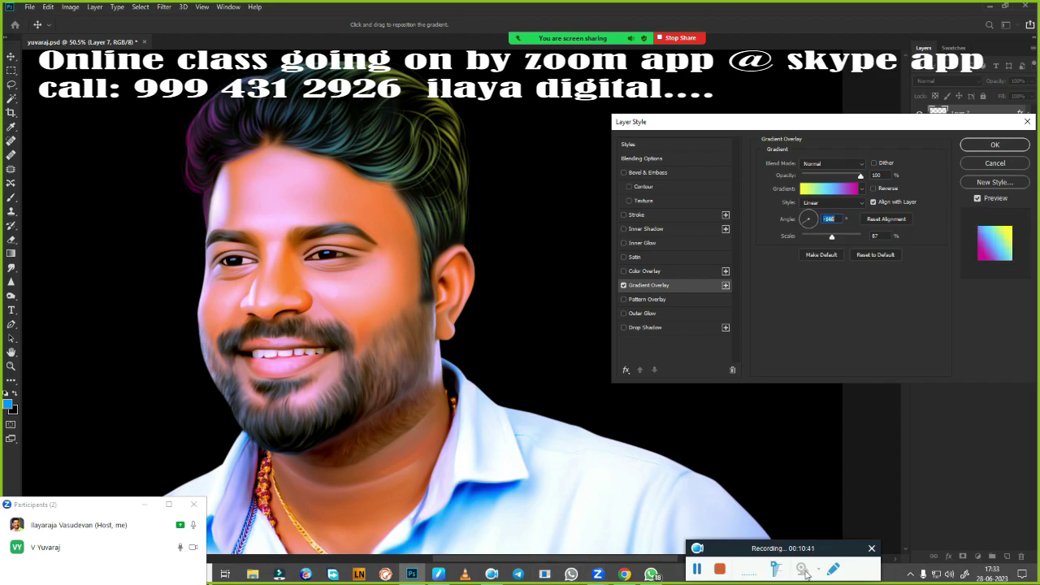
Recolour one more gradient stop and apply the yellow-cyan-magenta overlay to the hair
left_click(829, 189)
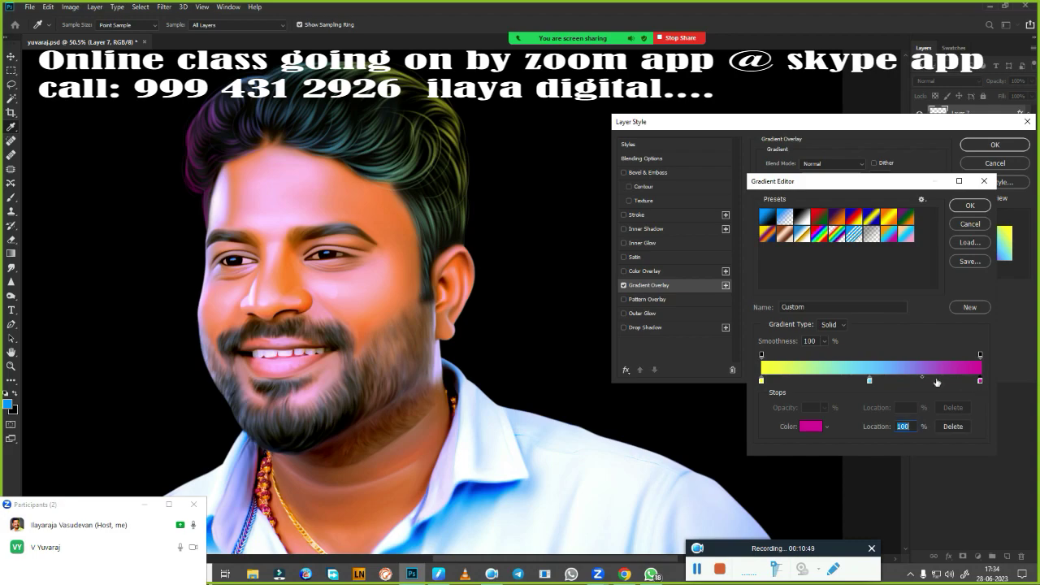
double_click(870, 380)
left_click(951, 278)
left_click(970, 206)
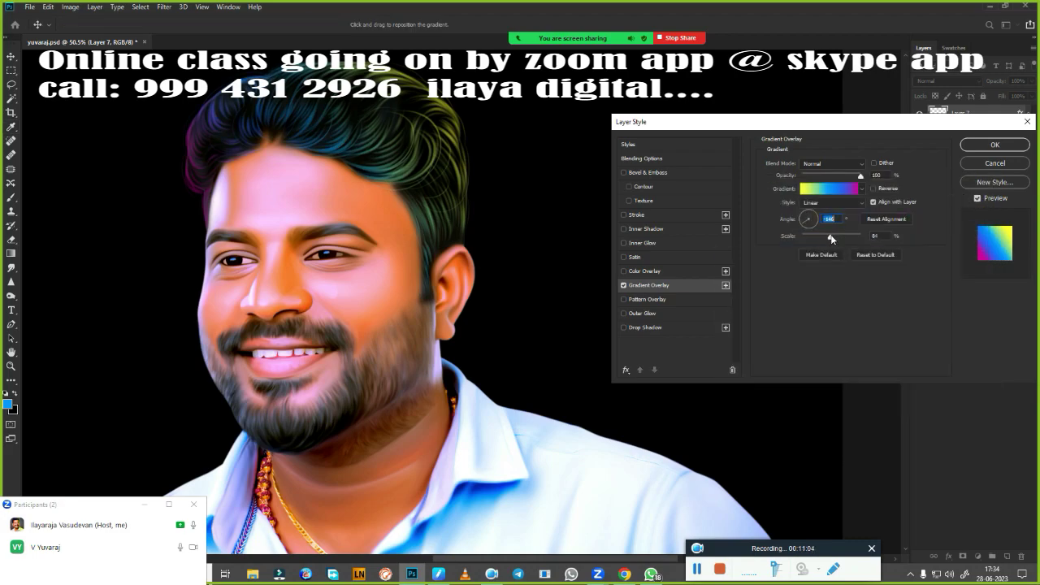
left_click(981, 146)
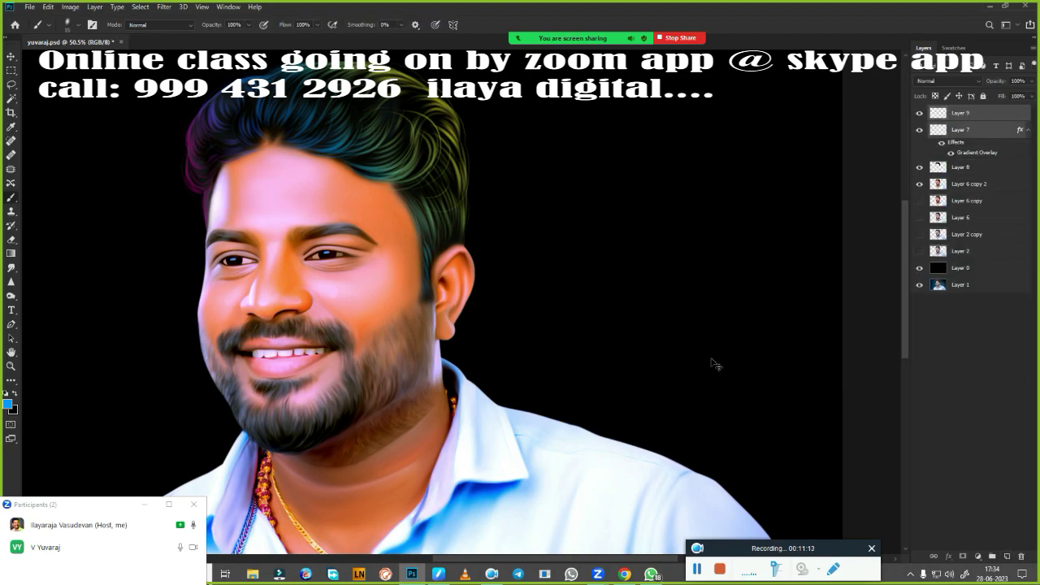
Shift the hair colours' hue with Hue/Saturation so they run magenta through blue to green
key("ctrl+e")
key("ctrl+u")
mouse_move(758, 163)
left_mouse_down()
mouse_move(701, 177)
mouse_move(814, 161)
mouse_move(740, 175)
left_mouse_up()
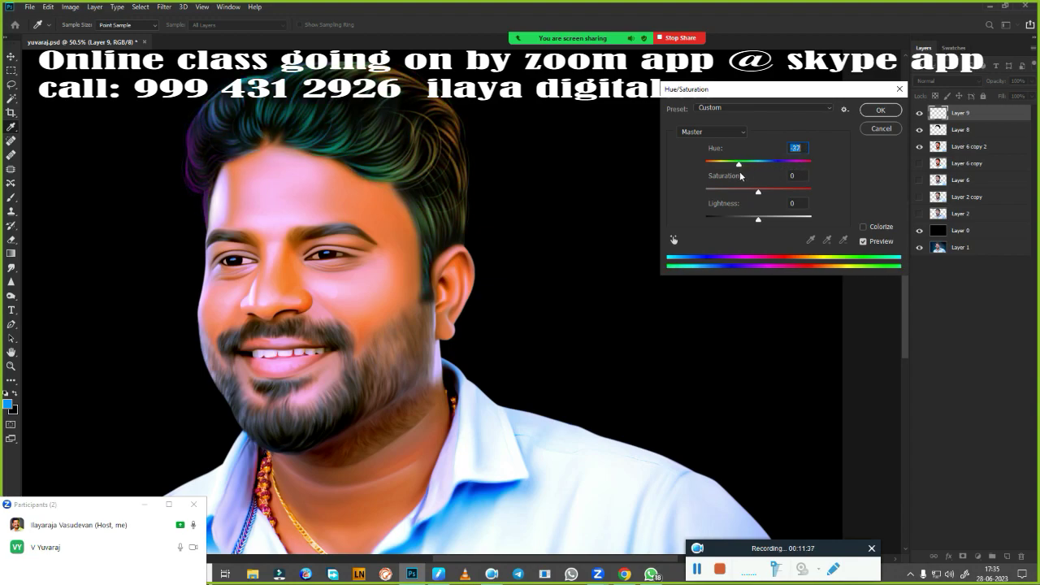
left_click(874, 114)
Add an empty Layer 10 below Layer 9
left_click(1006, 556, "ctrl")
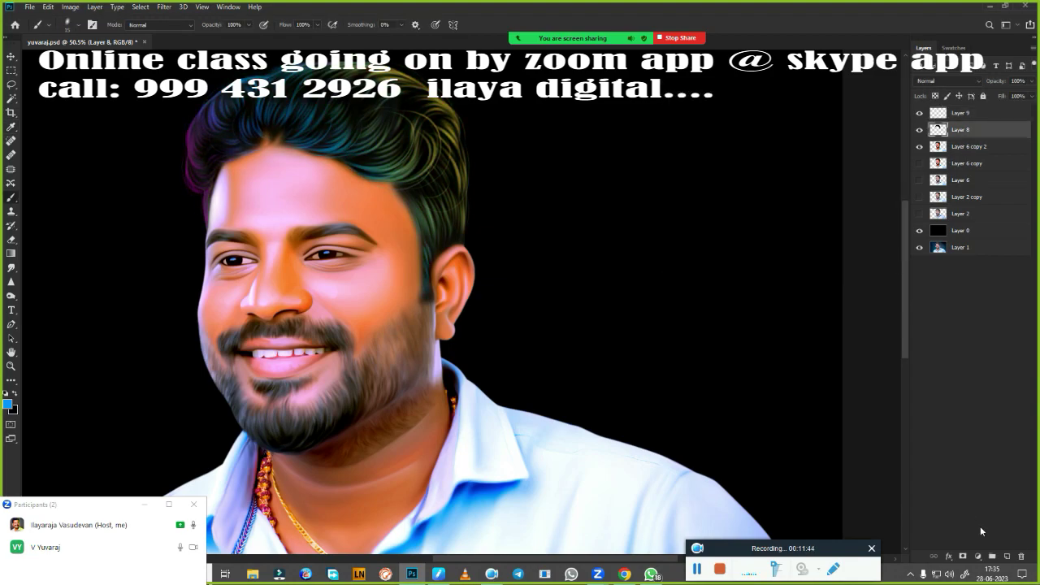
scroll(244, 163, "up", 5)
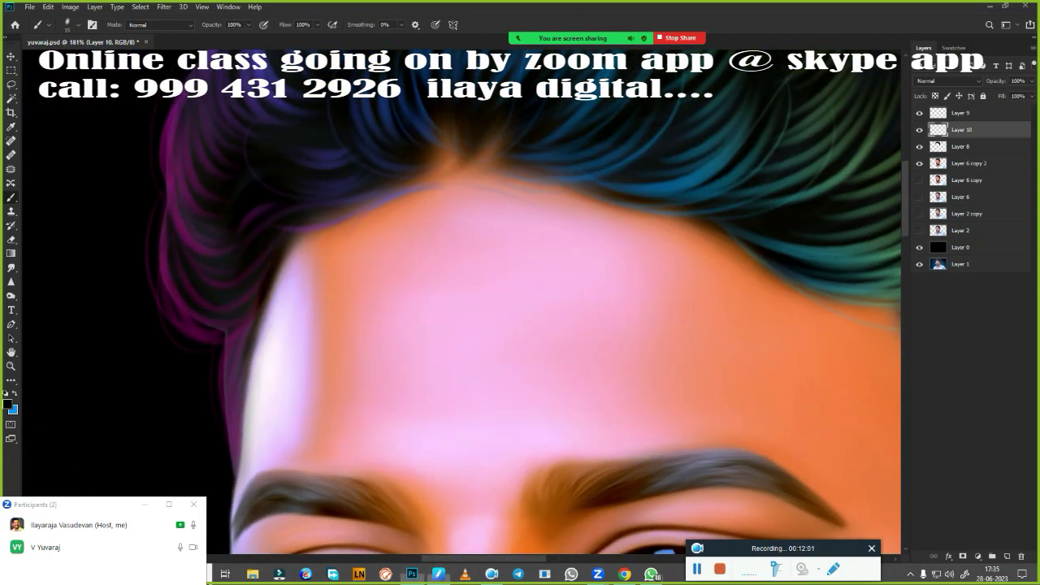
mouse_move(449, 217)
left_mouse_down()
mouse_move(450, 375)
mouse_move(569, 252)
left_mouse_up()
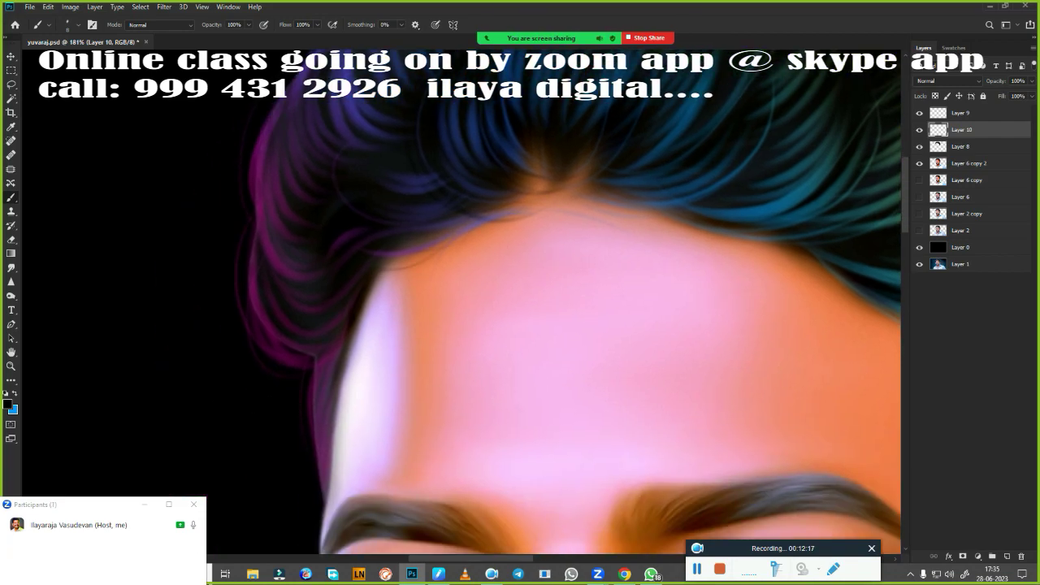
Select the black background Layer 0 and survey the hair, eyebrow and ear
left_click(960, 247)
left_click_drag(366, 457, 569, 409)
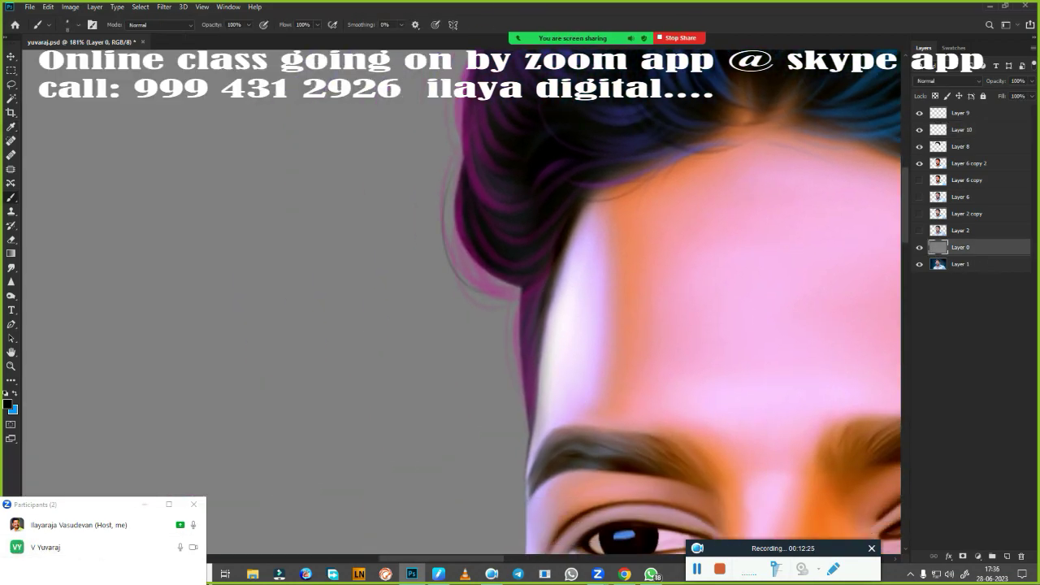
left_click_drag(515, 286, 482, 223)
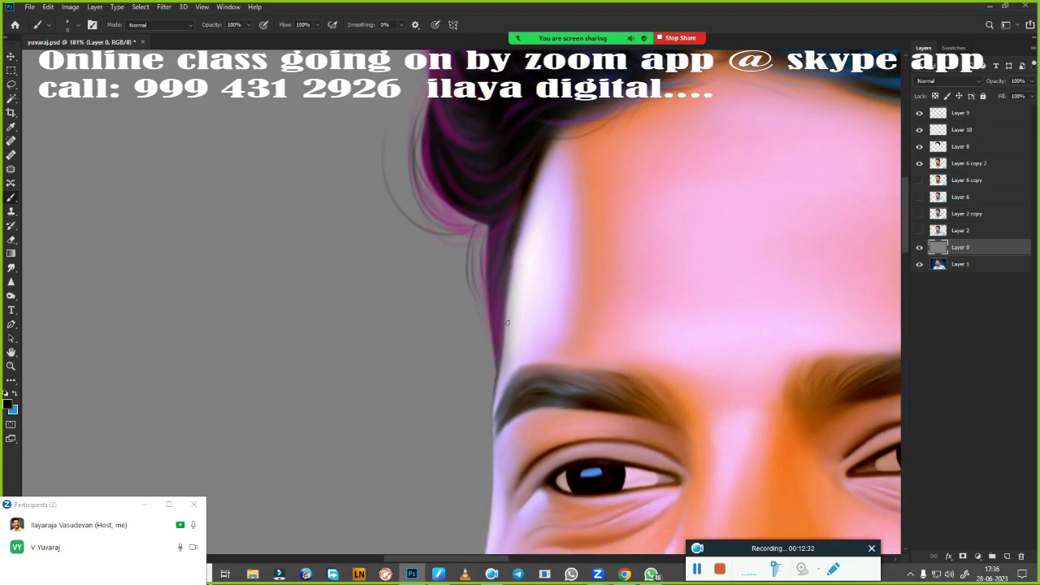
left_click_drag(507, 322, 446, 558)
left_click_drag(645, 158, 276, 210)
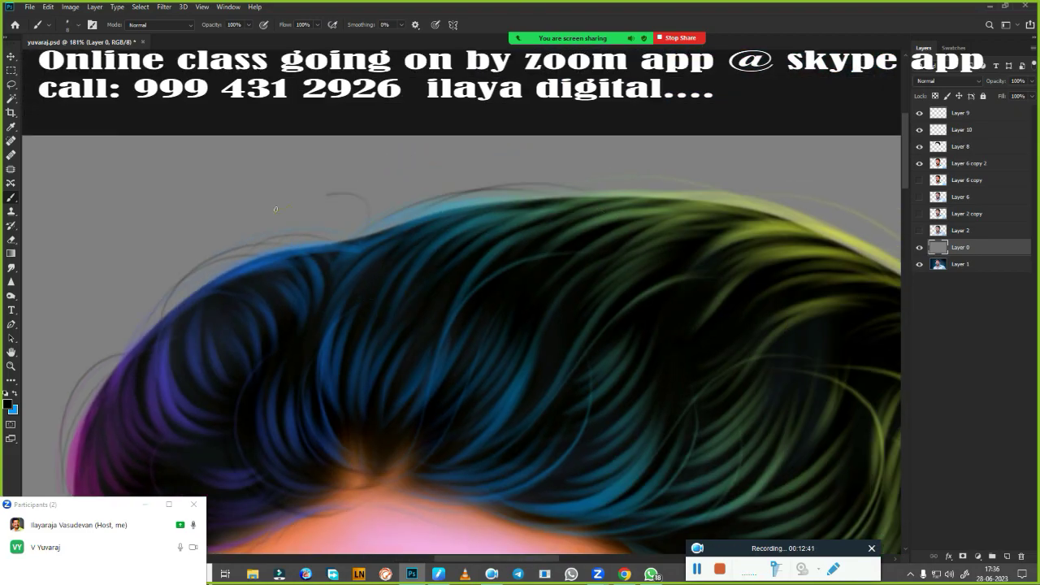
left_click_drag(674, 248, 511, 183)
left_click_drag(658, 536, 645, 204)
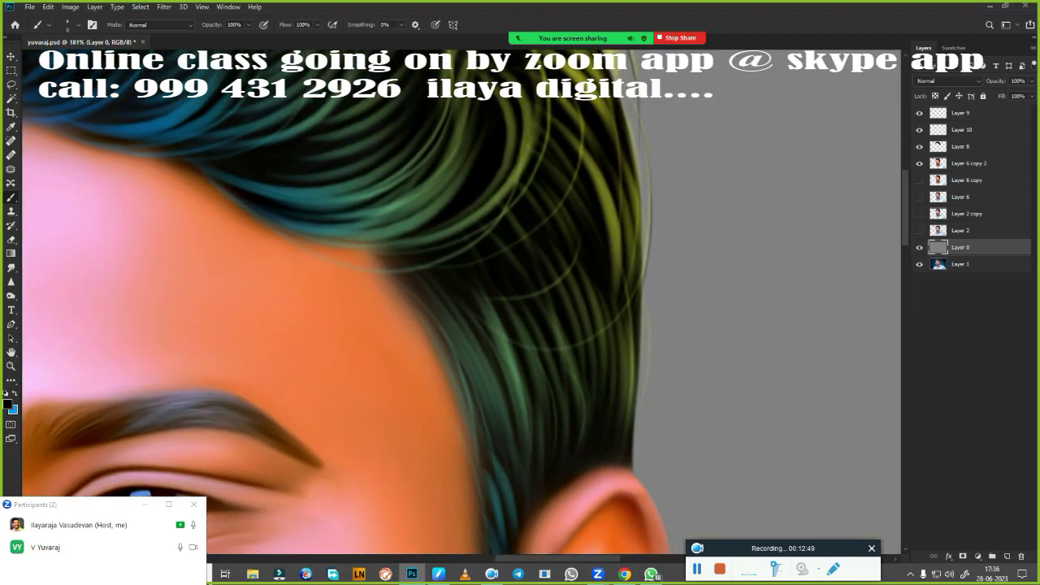
left_click_drag(645, 416, 674, 280)
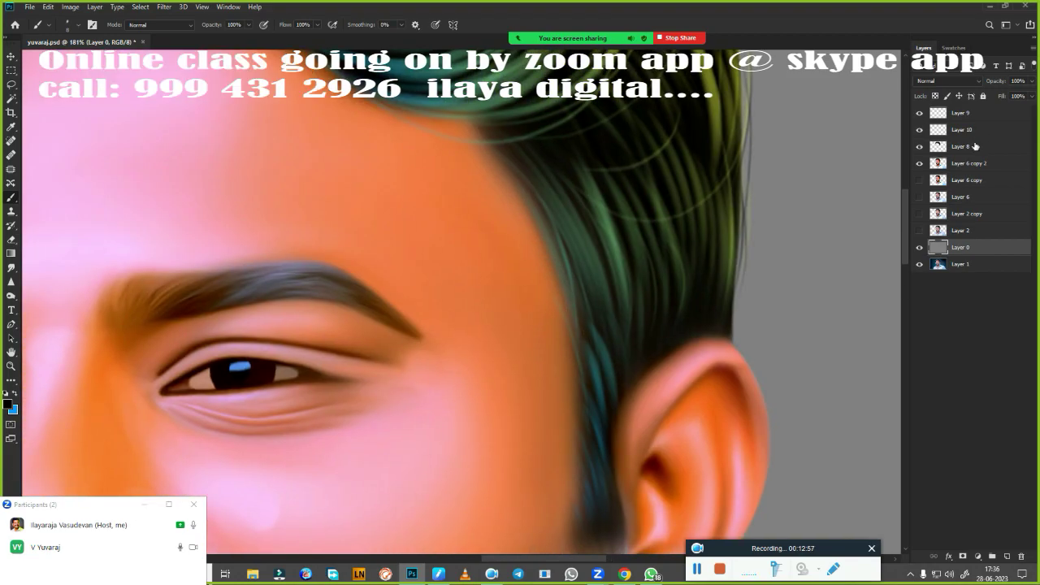
key("ctrl+0")
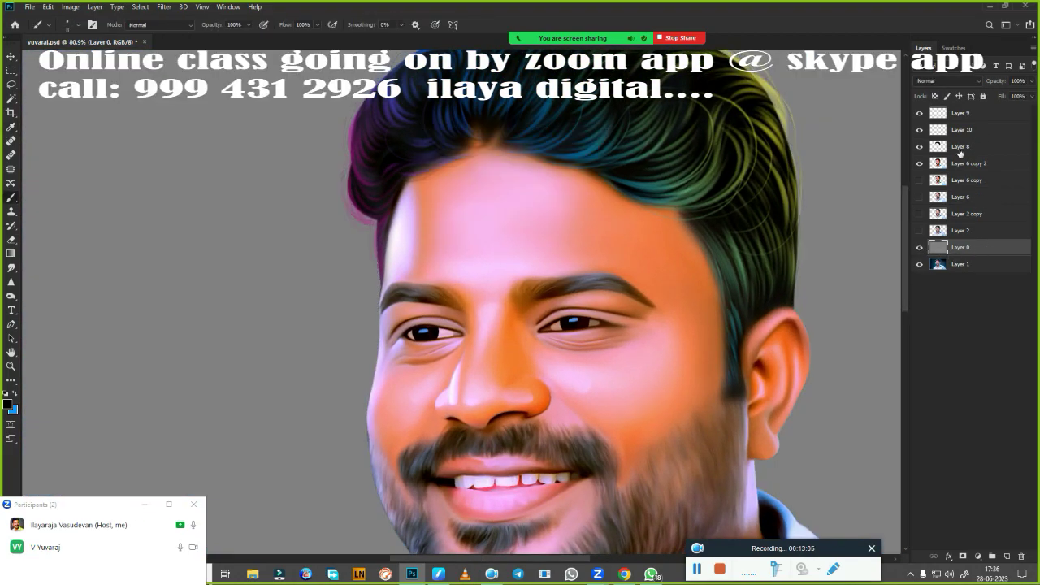
On Layer 10, paint a dark hair strand beside the ear
left_click(961, 129)
scroll(420, 290, "up", 5)
mouse_move(573, 203)
left_mouse_down()
mouse_move(576, 402)
mouse_move(573, 342)
left_mouse_up()
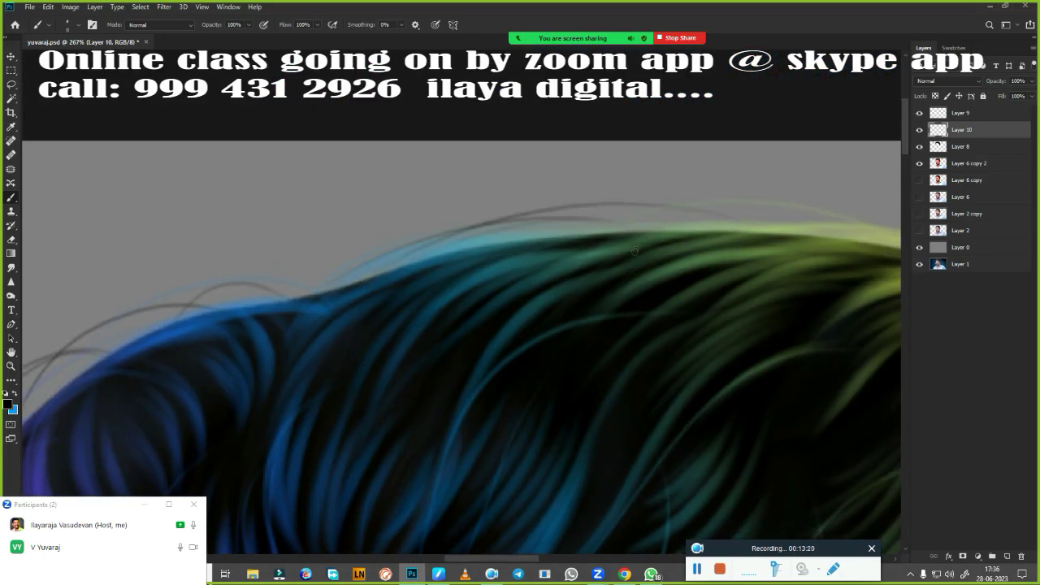
left_click_drag(573, 223, 433, 248)
scroll(434, 228, "down", 3)
scroll(581, 352, "up", 2)
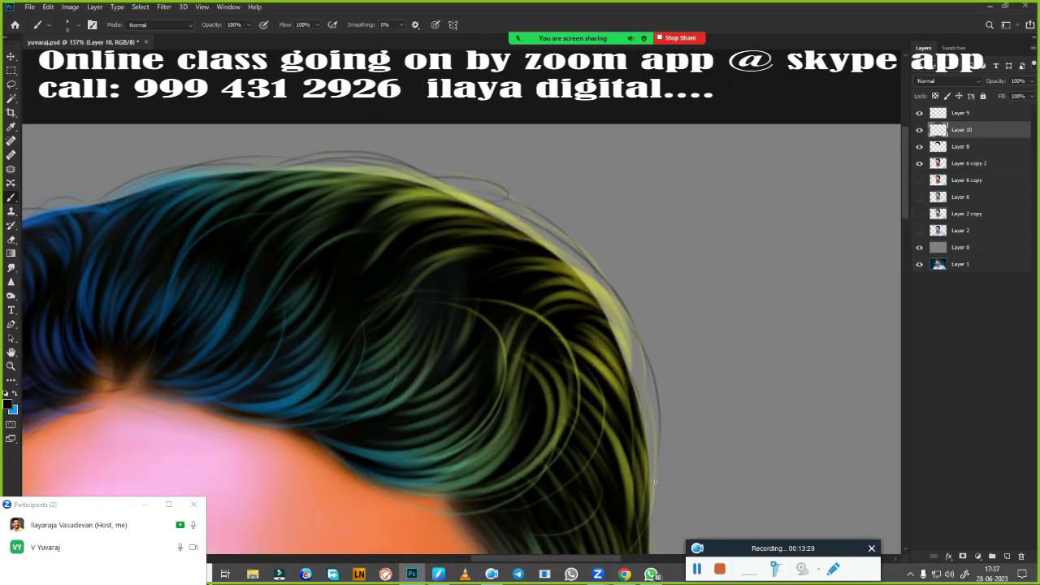
left_click_drag(655, 481, 655, 139)
scroll(601, 477, "up", 2)
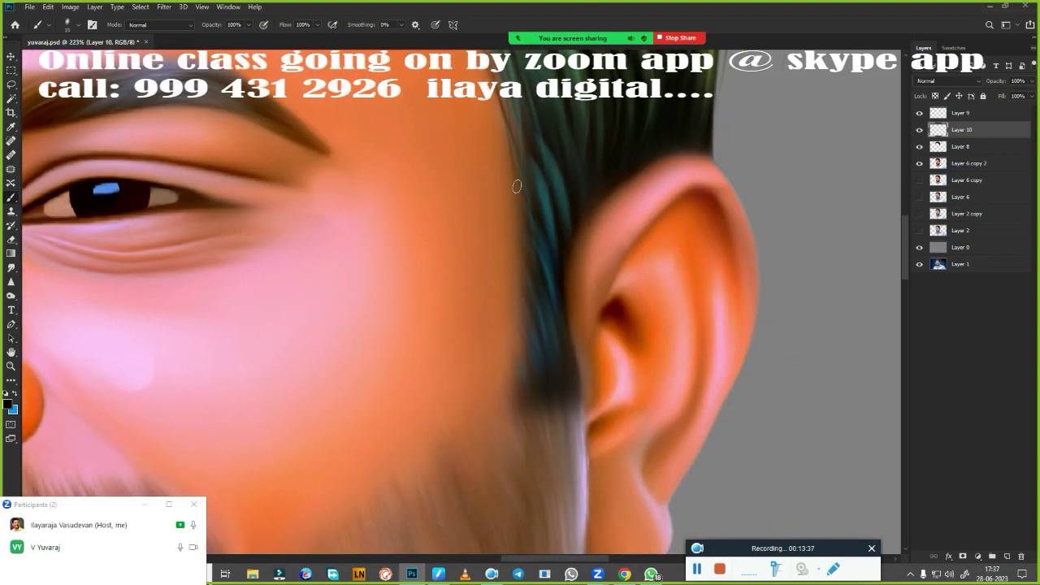
left_click_drag(590, 226, 579, 374)
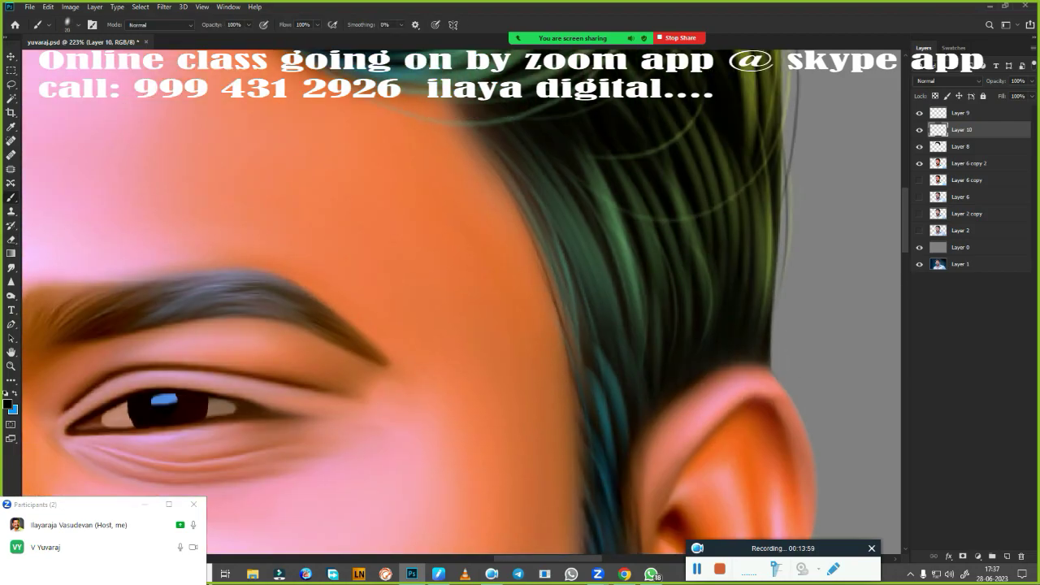
Add a thin dark strand near the hairline
left_click_drag(454, 462, 504, 561)
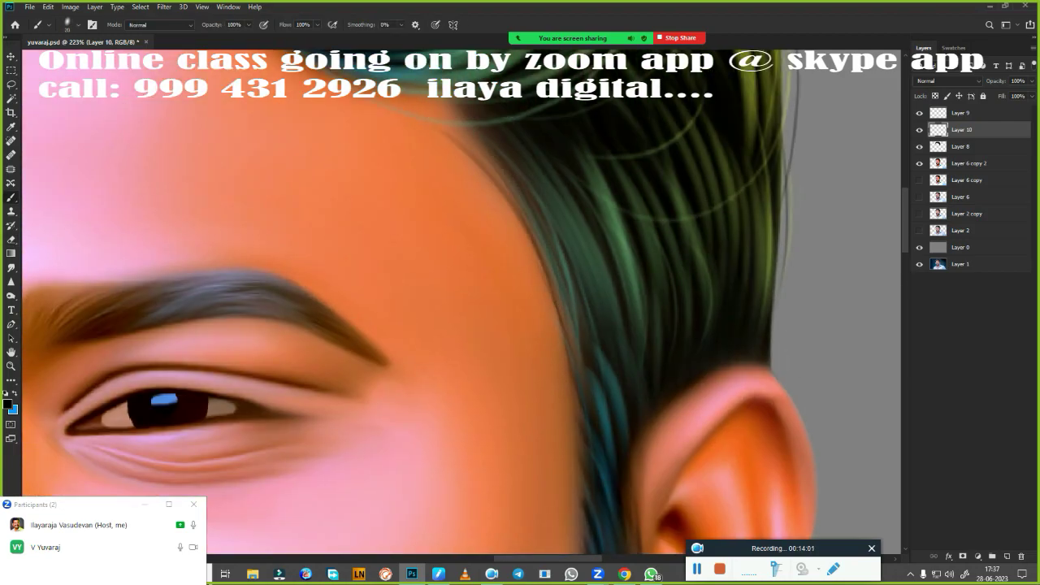
left_click_drag(455, 301, 570, 321)
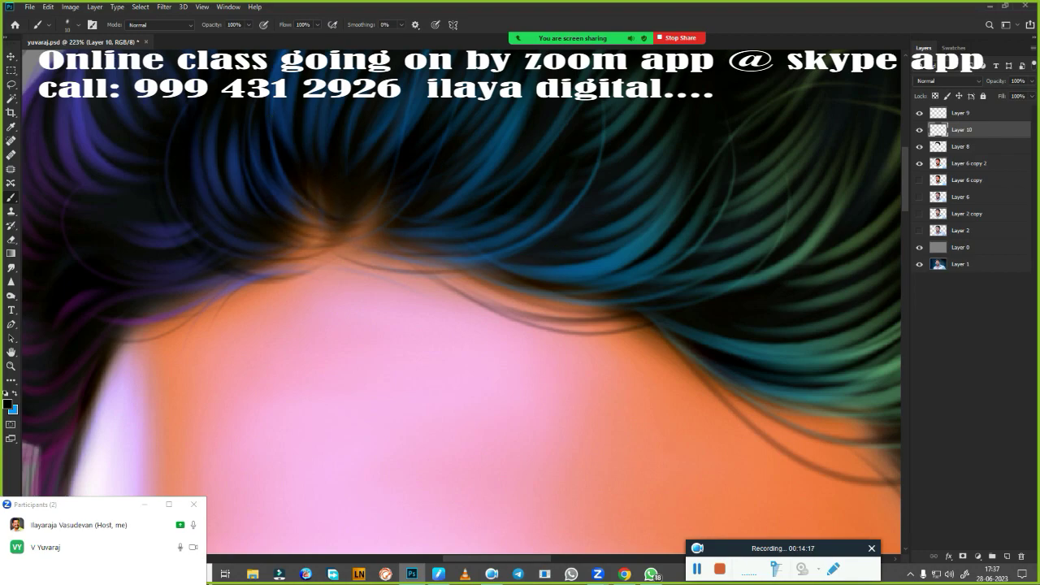
left_click_drag(344, 268, 701, 268)
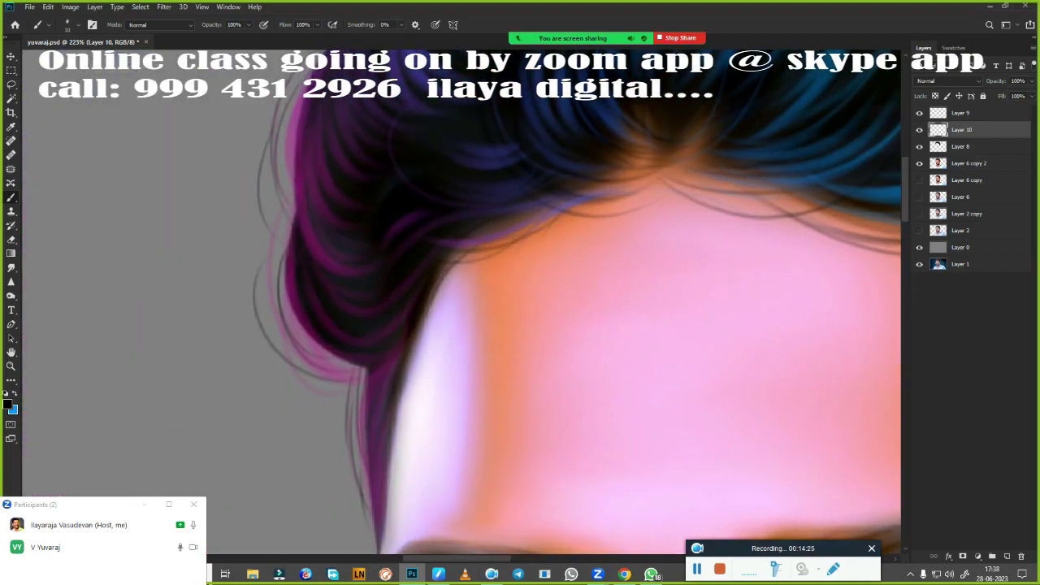
scroll(467, 260, "down", 3)
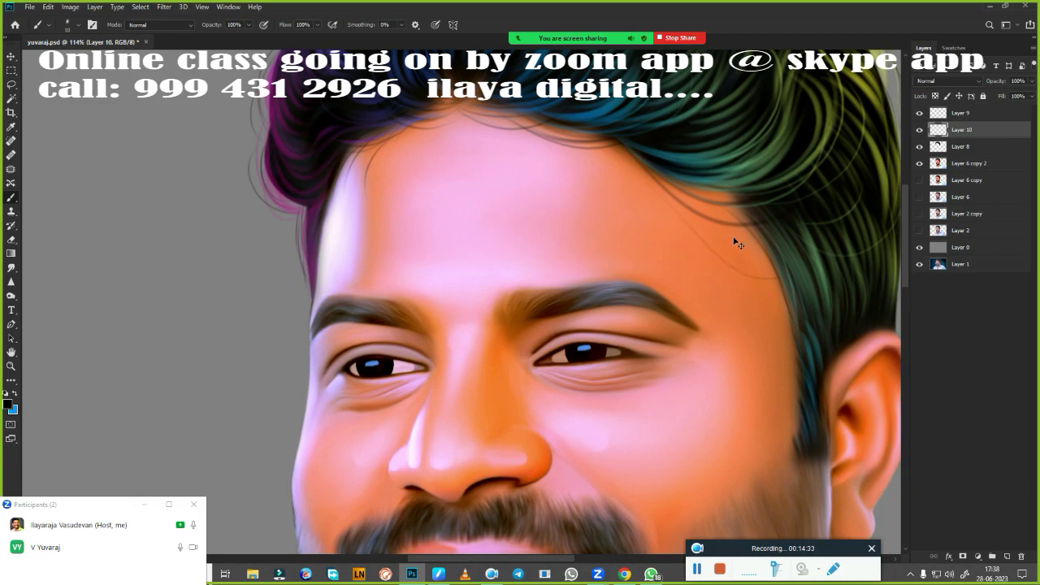
scroll(467, 235, "down", 3)
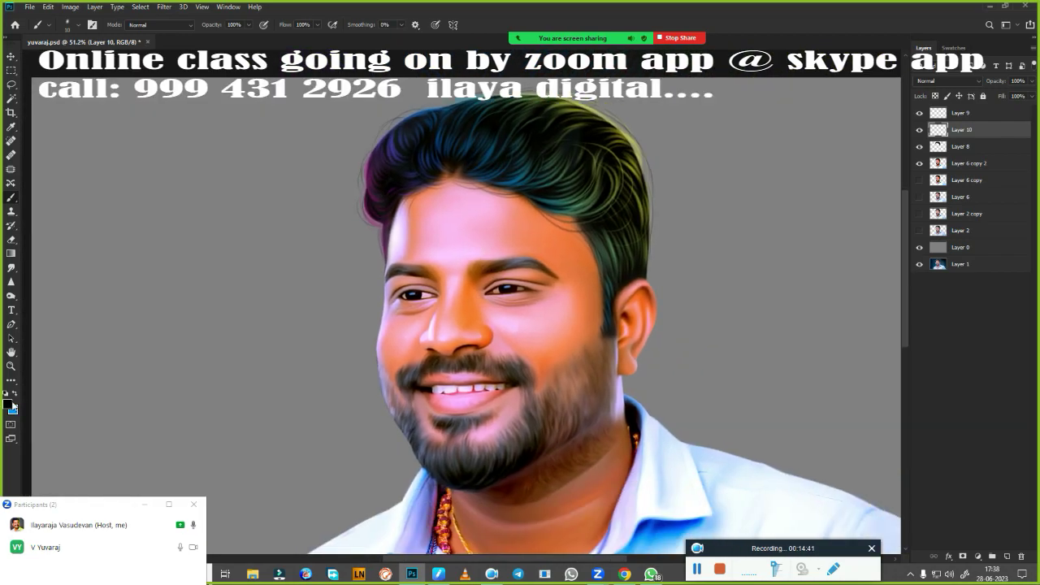
Set white as the painting colour and move the view across the hair to the forehead
left_click(6, 405)
left_click(720, 274)
left_click(963, 273)
scroll(390, 141, "up", 3)
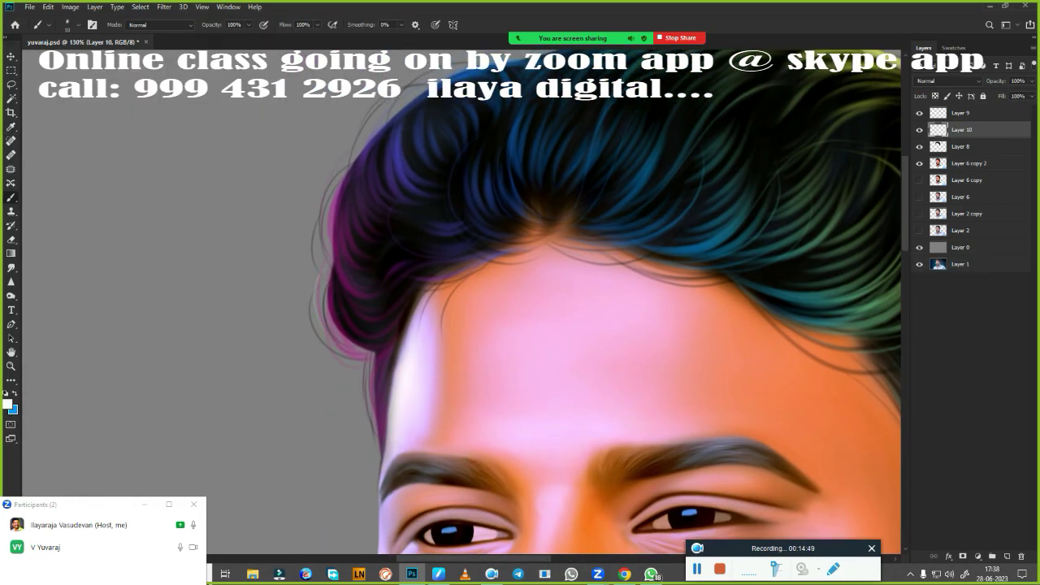
left_click_drag(429, 236, 315, 431)
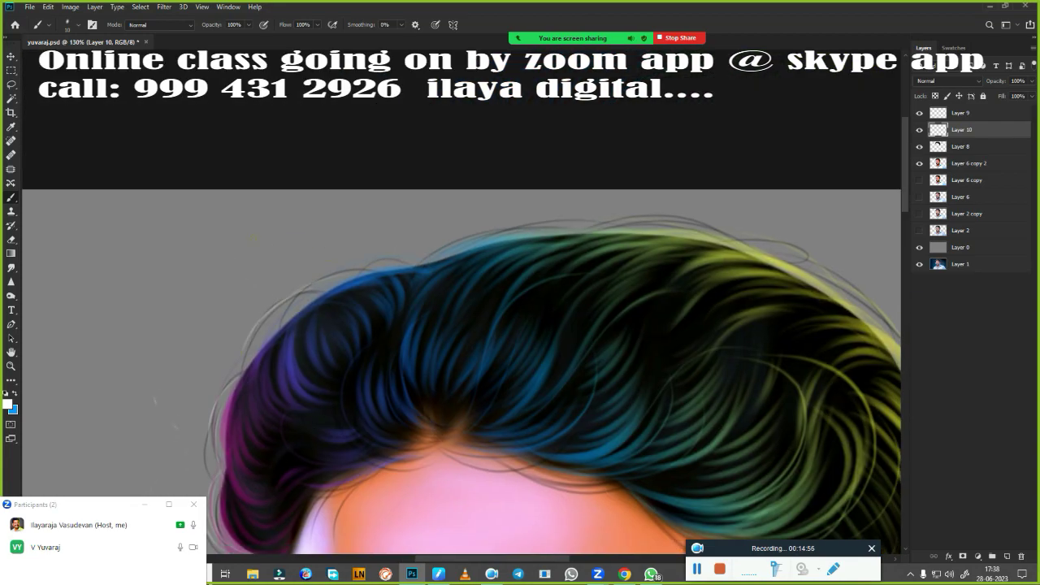
left_click_drag(614, 216, 377, 212)
scroll(567, 208, "down", 5)
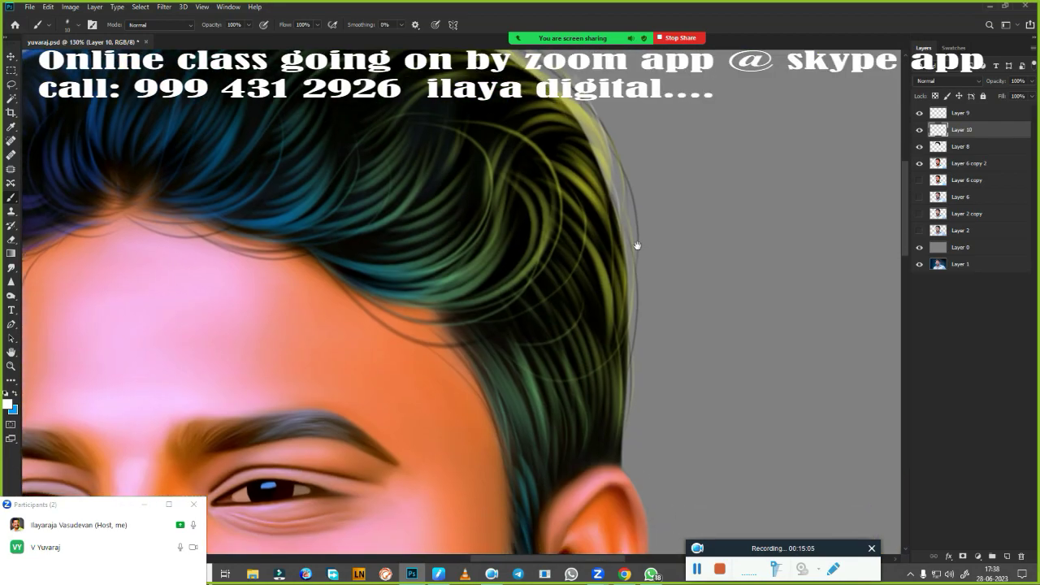
left_click_drag(636, 243, 759, 412)
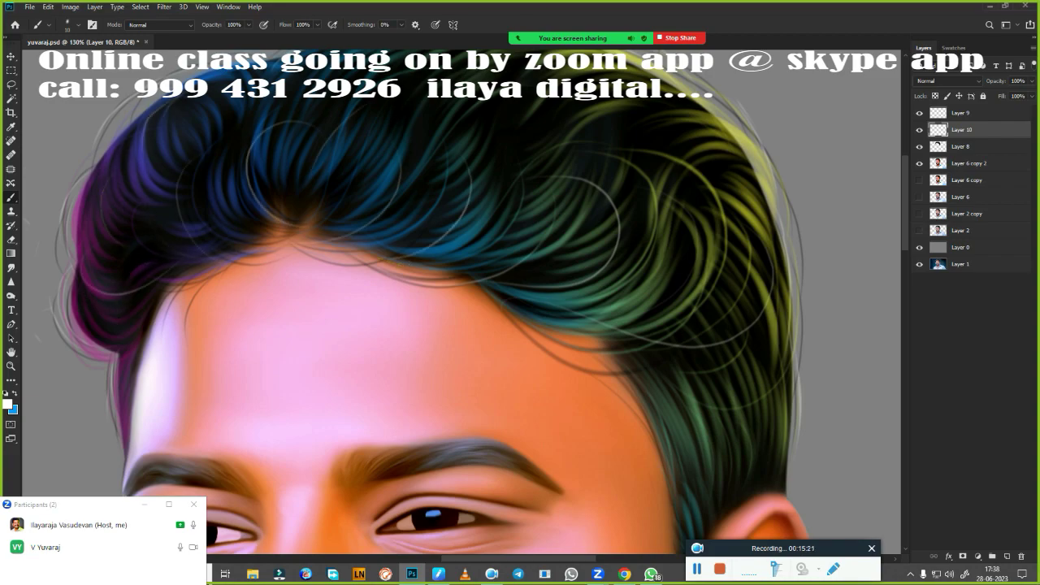
scroll(520, 308, "up", 3)
scroll(520, 309, "down", 5)
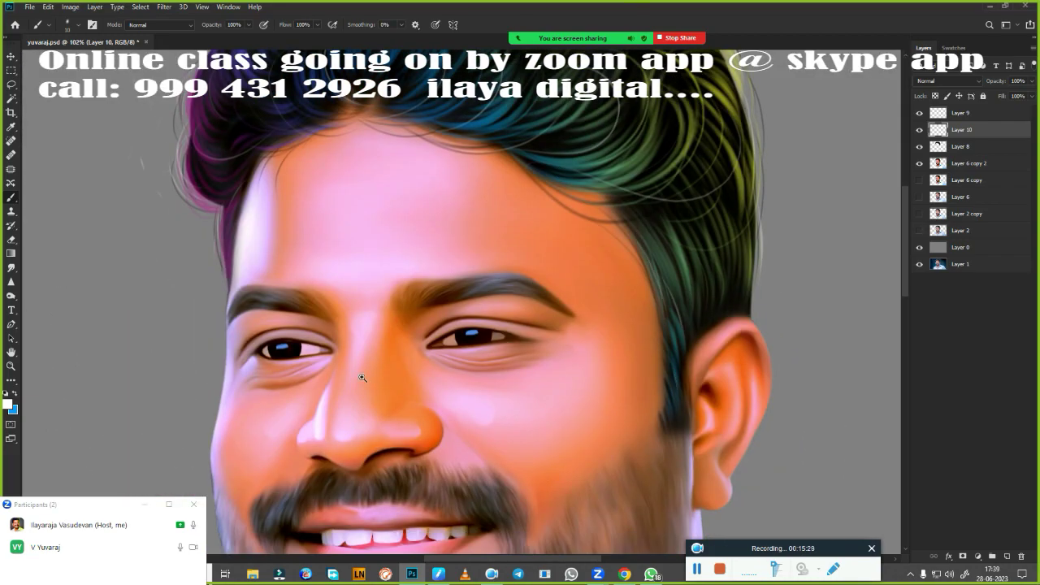
Switch to the Brush tool and check its presets and pressure settings
scroll(560, 291, "up", 5)
scroll(560, 291, "up", 2)
key("b")
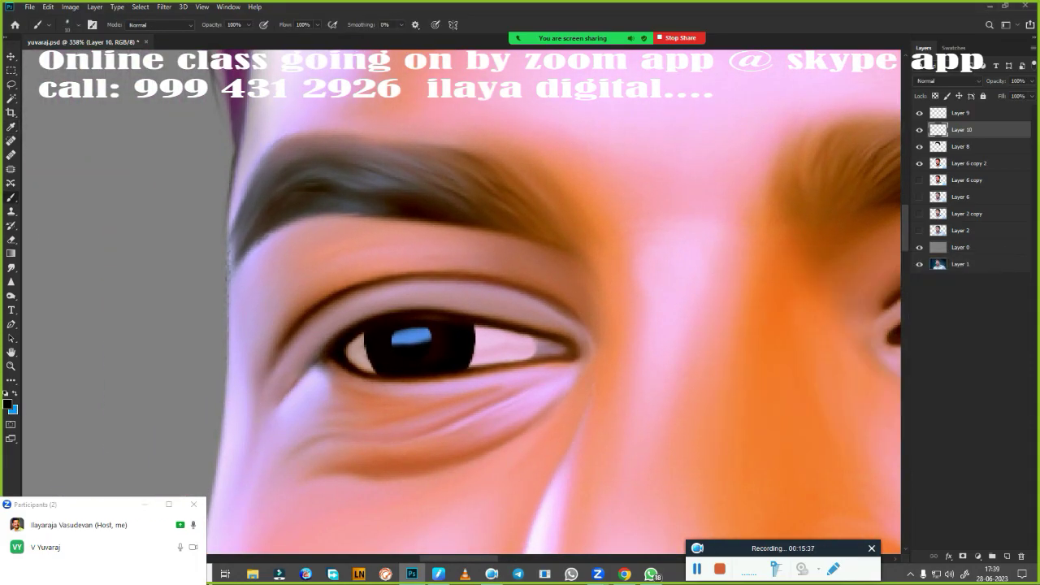
right_click(745, 487)
scroll(453, 249, "up", 2)
scroll(534, 343, "up", 3)
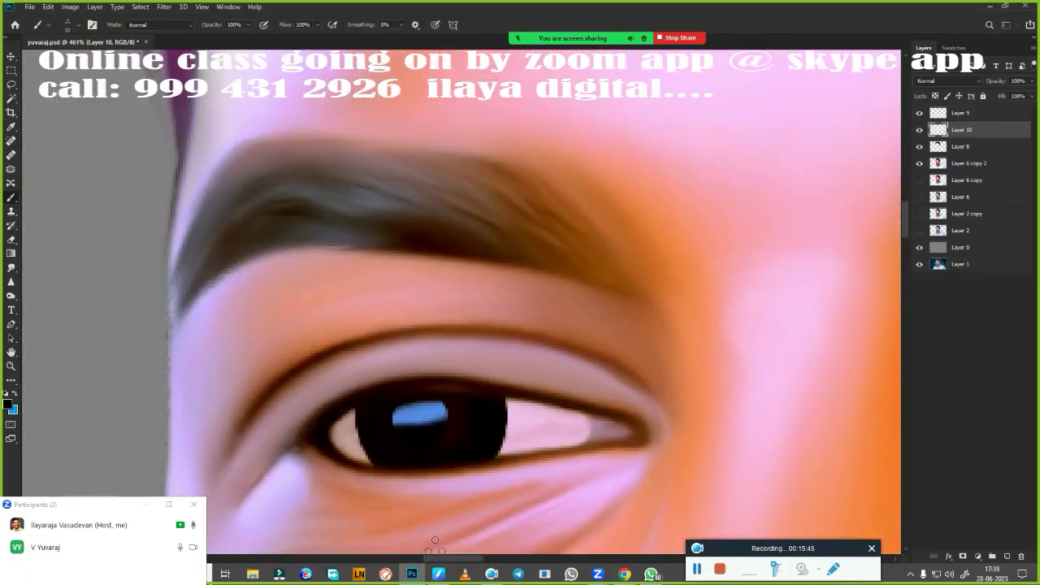
left_click(759, 122)
Darken and fill out the eyebrow, finishing with a faint blue-tinted stroke
mouse_move(383, 216)
left_mouse_down()
mouse_move(276, 154)
mouse_move(646, 255)
mouse_move(450, 197)
mouse_move(325, 195)
mouse_move(232, 216)
mouse_move(410, 177)
left_mouse_up()
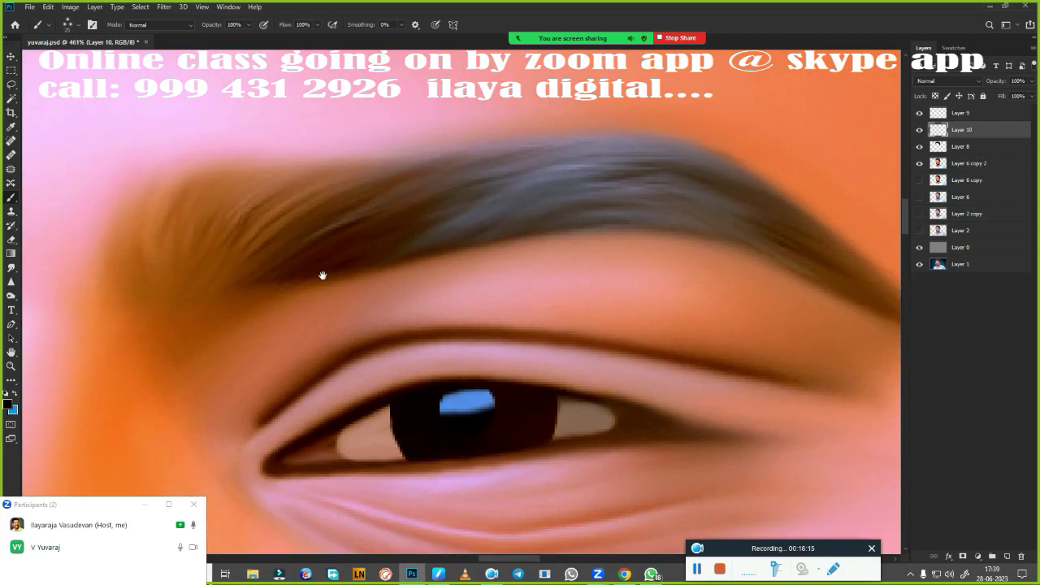
left_click_drag(142, 252, 388, 231)
mouse_move(541, 195)
left_mouse_down()
mouse_move(179, 227)
mouse_move(325, 211)
left_mouse_up()
mouse_move(641, 191)
left_mouse_down()
mouse_move(515, 215)
mouse_move(656, 284)
mouse_move(325, 203)
left_mouse_up()
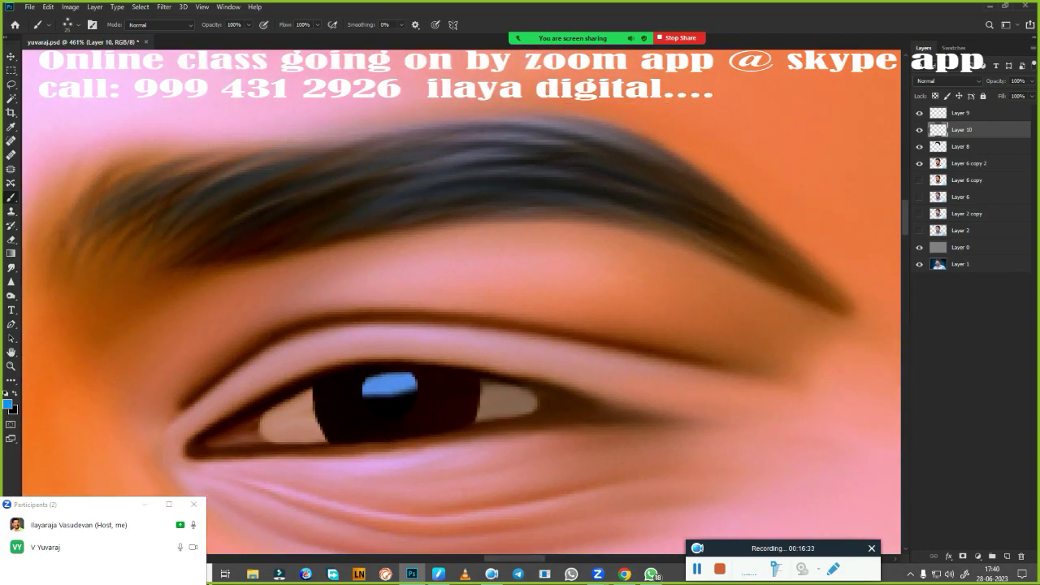
left_click_drag(609, 183, 443, 190)
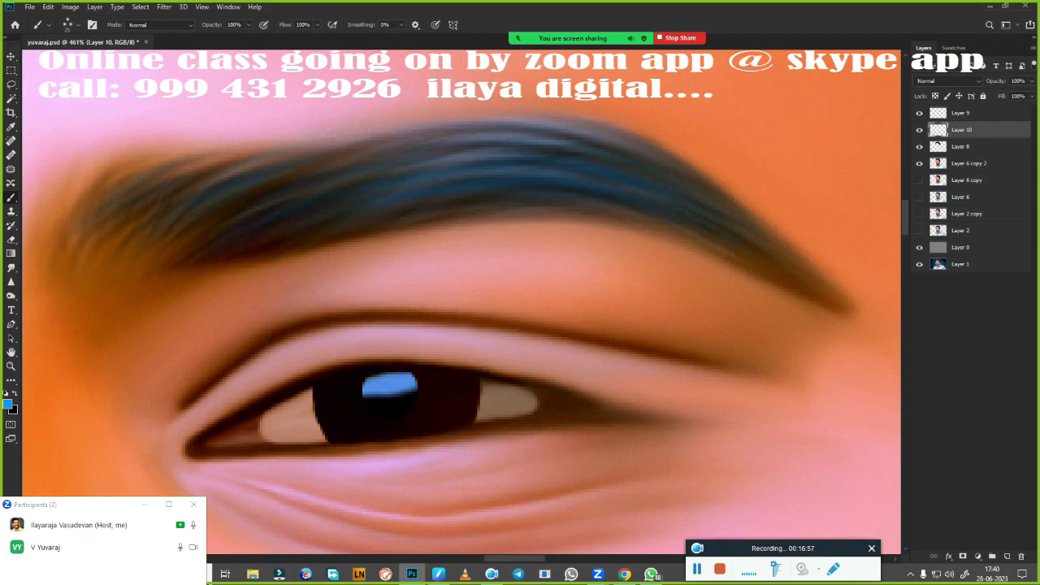
Zoom in on the mouth and paint a thin moustache strand
scroll(520, 325, "down", 3)
left_click_drag(538, 520, 538, 312)
scroll(538, 312, "up", 2)
scroll(537, 312, "up", 1)
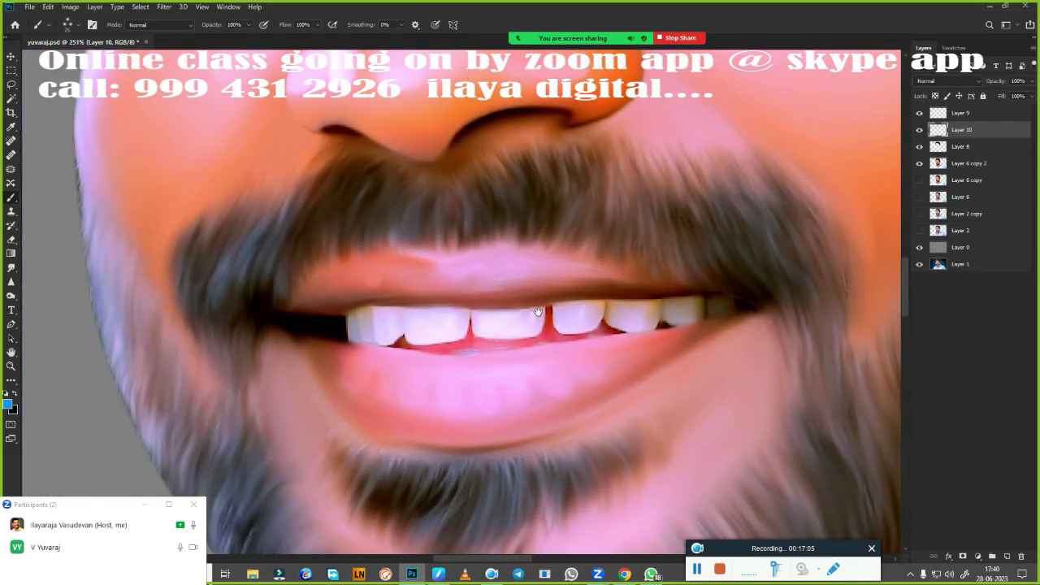
scroll(537, 312, "up", 1)
scroll(457, 372, "up", 1)
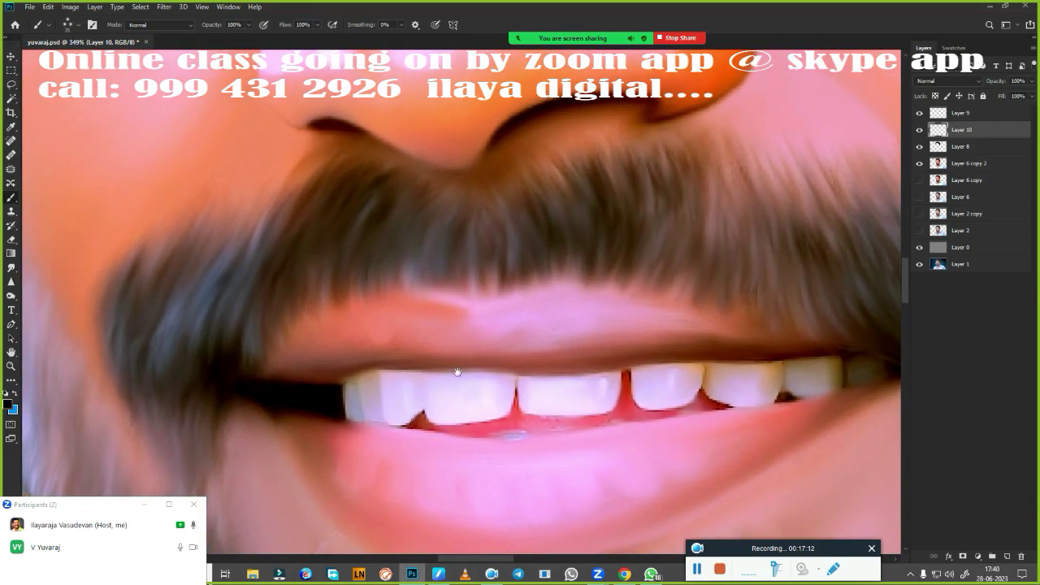
left_click_drag(458, 372, 483, 341)
left_click_drag(376, 203, 367, 259)
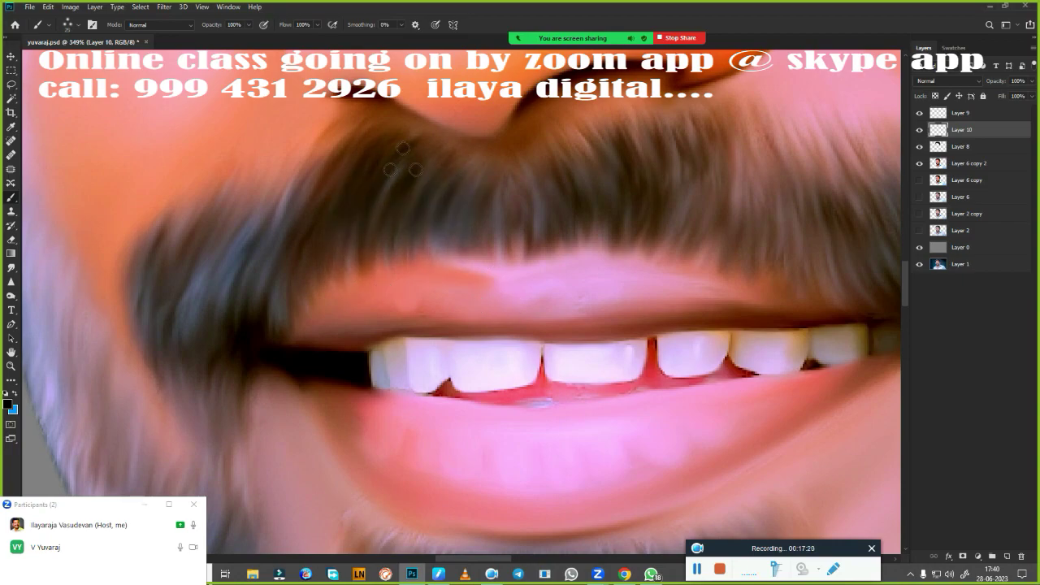
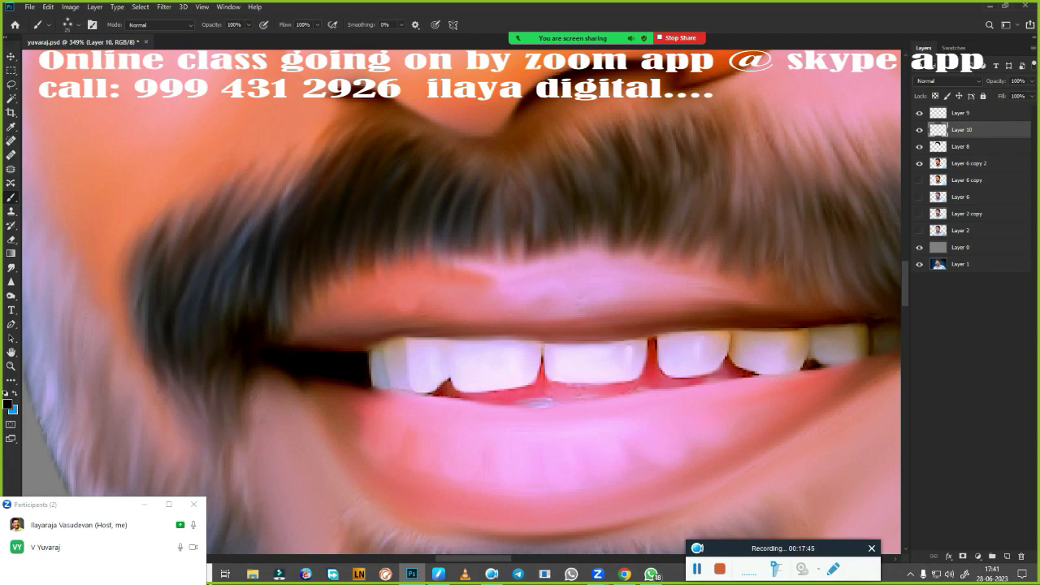
Paint dark hair strands across the left and right sides of the moustache
scroll(243, 260, "up", 2)
scroll(243, 260, "right", 5)
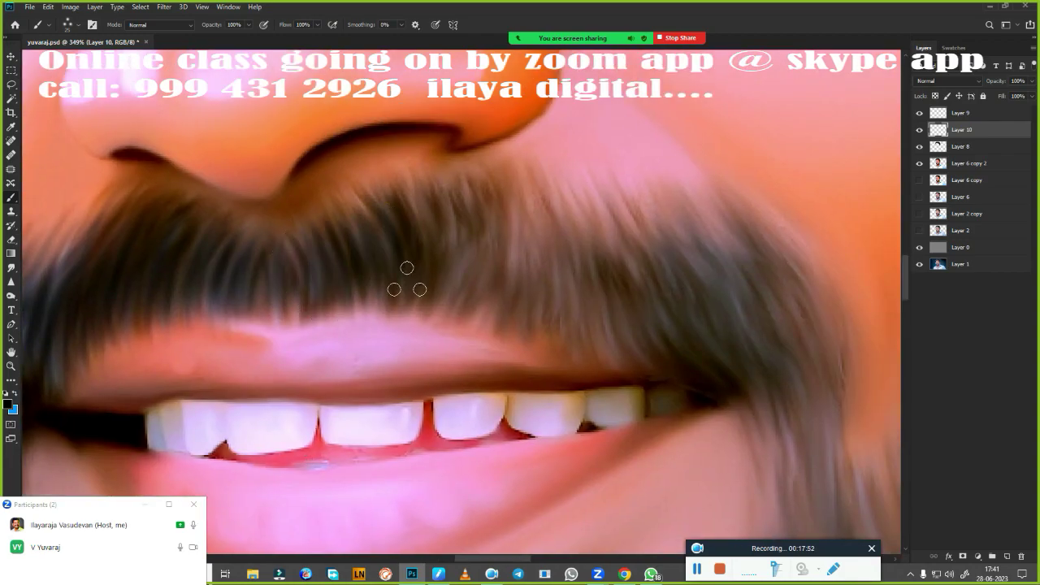
left_click_drag(407, 289, 463, 195)
left_click_drag(453, 278, 439, 213)
mouse_move(476, 325)
left_mouse_down()
mouse_move(487, 195)
mouse_move(537, 198)
left_mouse_up()
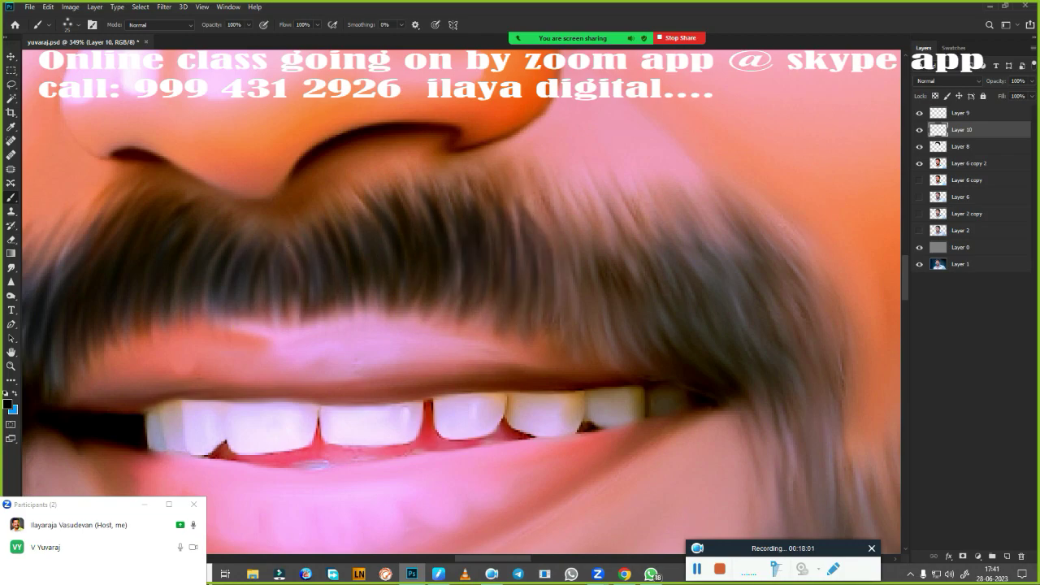
left_click_drag(569, 321, 601, 218)
left_click_drag(683, 335, 731, 247)
left_click_drag(756, 358, 772, 249)
left_click_drag(804, 373, 756, 235)
left_click_drag(650, 268, 593, 195)
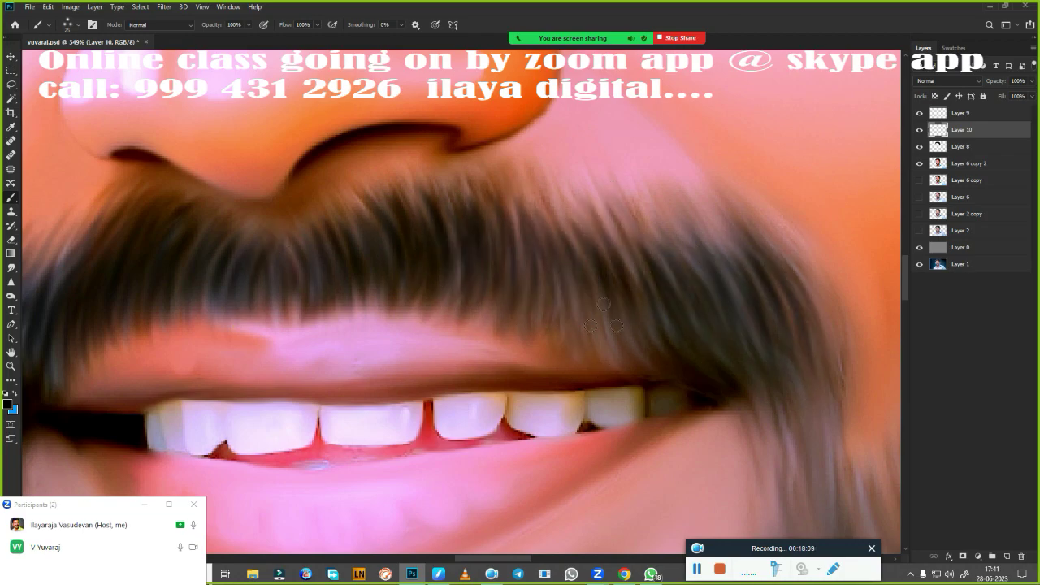
Add more dark hair texture throughout the moustache, then view the whole face
left_click_drag(577, 307, 589, 213)
left_click_drag(512, 327, 500, 217)
left_click_drag(561, 341, 569, 210)
mouse_move(634, 349)
left_mouse_down()
mouse_move(605, 291)
mouse_move(658, 272)
left_mouse_up()
mouse_move(800, 414)
left_mouse_down()
mouse_move(776, 325)
mouse_move(805, 269)
left_mouse_up()
left_click_drag(699, 256, 634, 199)
scroll(577, 202, "down", 3)
left_click_drag(650, 234, 625, 114)
left_click_drag(589, 297, 613, 199)
left_click(580, 425, "alt")
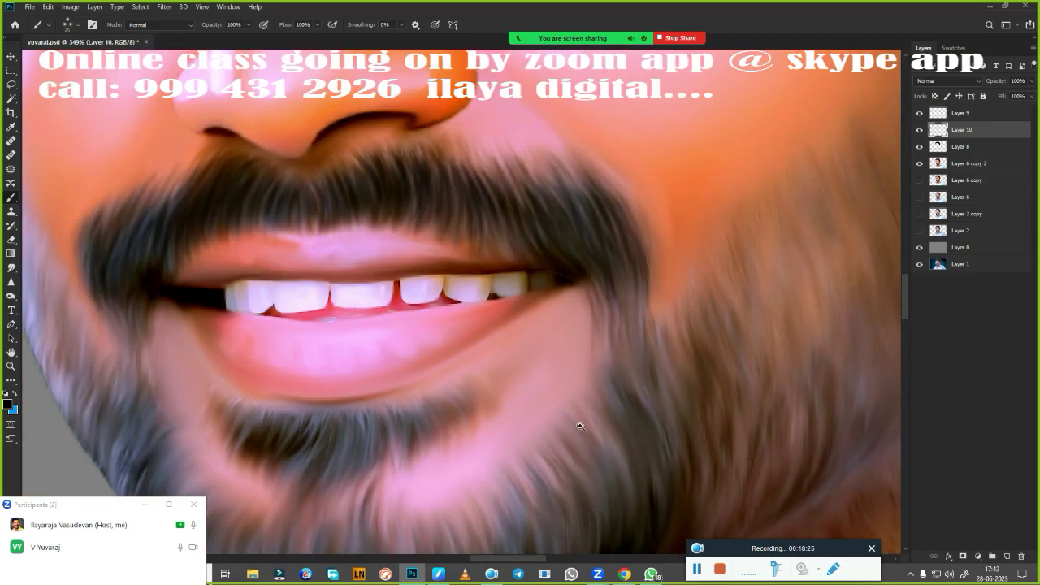
key("ctrl+0")
scroll(634, 340, "up", 3)
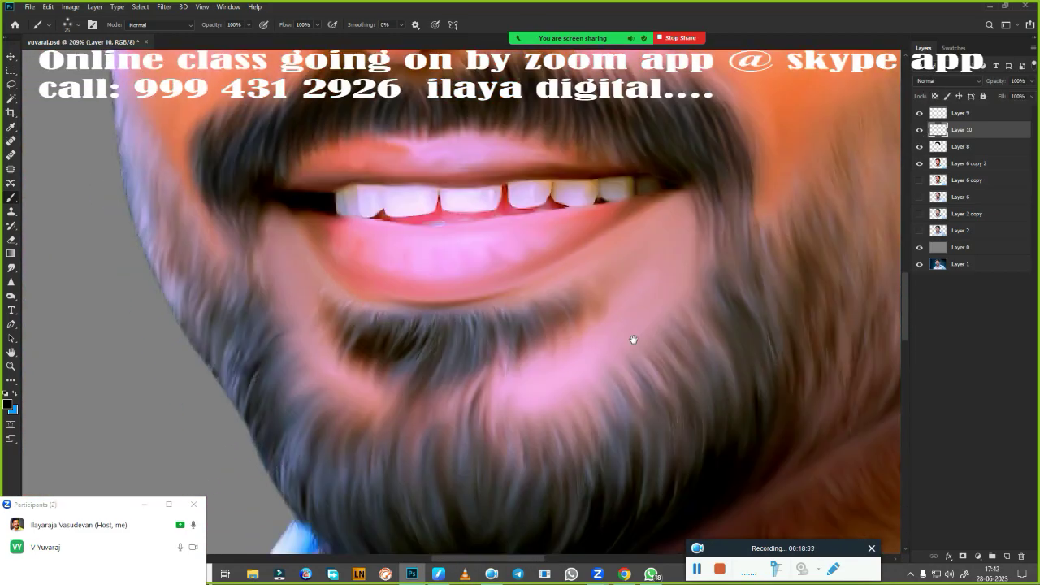
scroll(634, 340, "up", 2)
Paint dark hair strokes below the lower lip and through the chin beard
left_click_drag(520, 227, 589, 150)
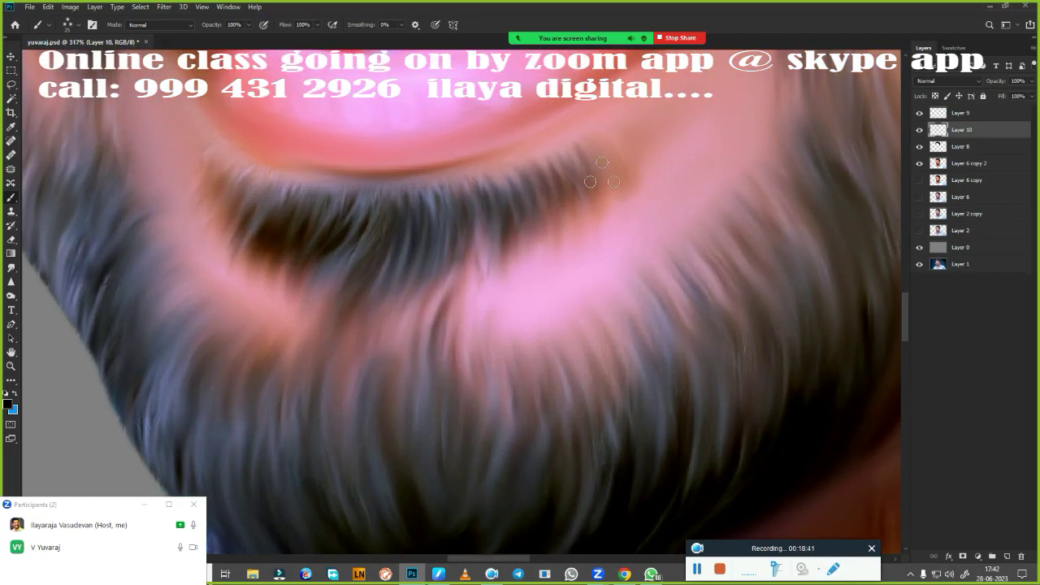
left_click_drag(471, 256, 439, 203)
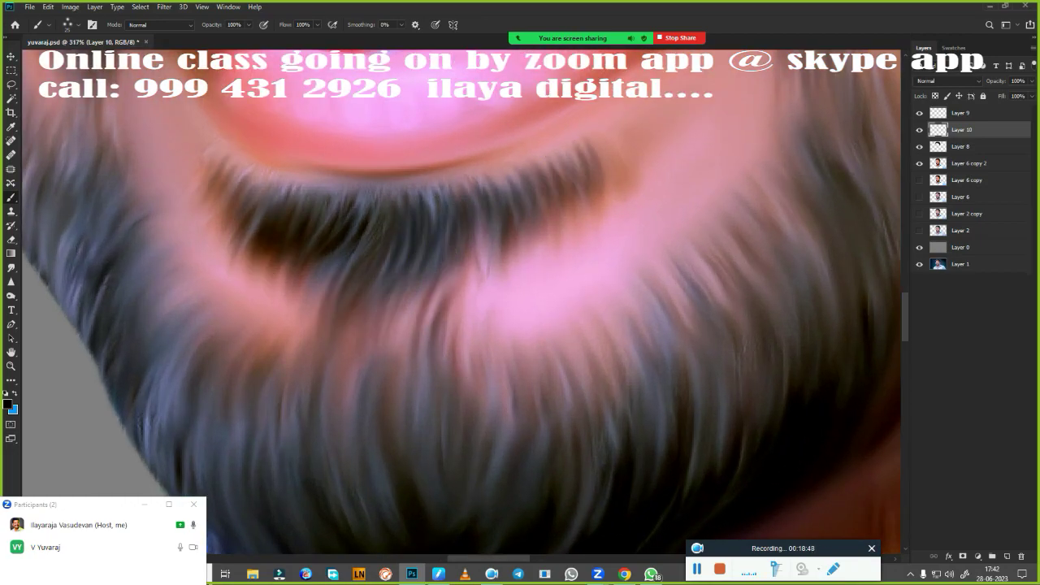
mouse_move(431, 434)
left_mouse_down()
mouse_move(602, 435)
mouse_move(691, 455)
left_mouse_up()
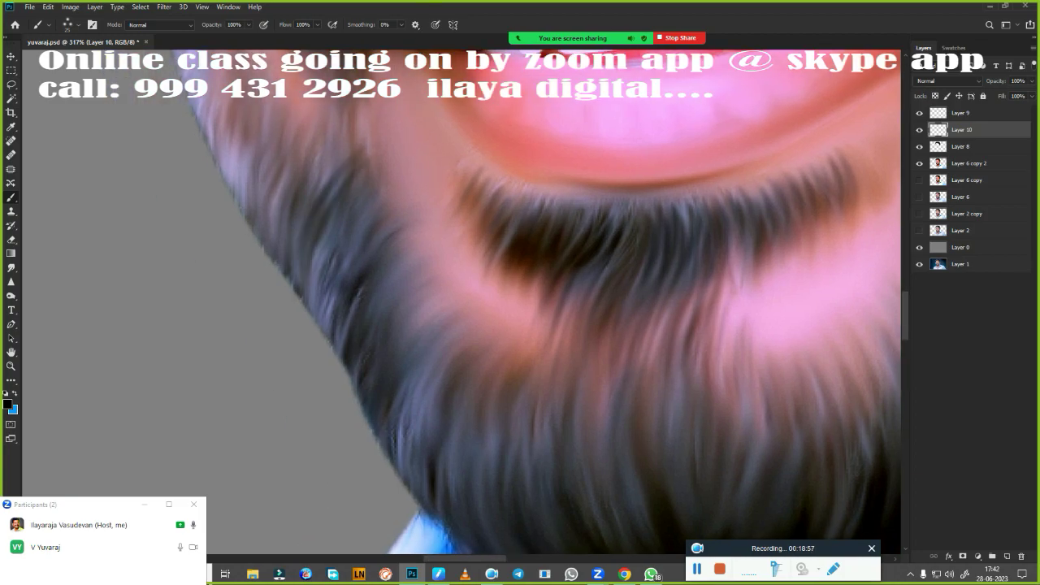
left_click_drag(317, 178, 516, 553)
left_click_drag(430, 349, 480, 454)
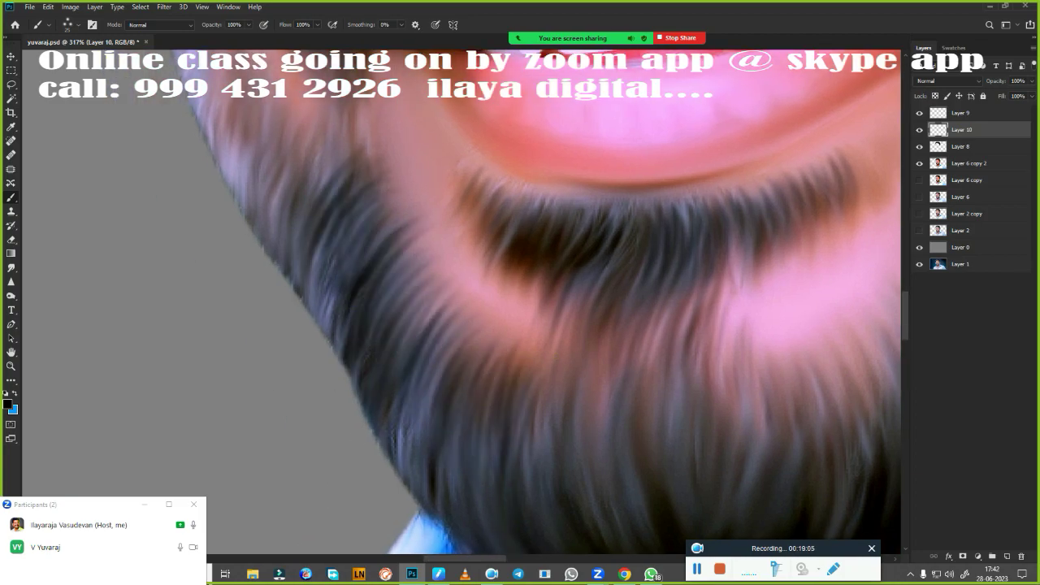
left_click_drag(455, 407, 220, 300)
left_click_drag(235, 260, 374, 407)
left_click_drag(479, 308, 325, 438)
Add dark hair strokes across the middle and lower beard
left_click_drag(219, 329, 156, 172)
mouse_move(423, 346)
left_mouse_down()
mouse_move(269, 360)
mouse_move(382, 276)
left_mouse_up()
left_click_drag(374, 369, 451, 240)
left_click_drag(500, 199, 467, 366)
left_click_drag(560, 162, 529, 344)
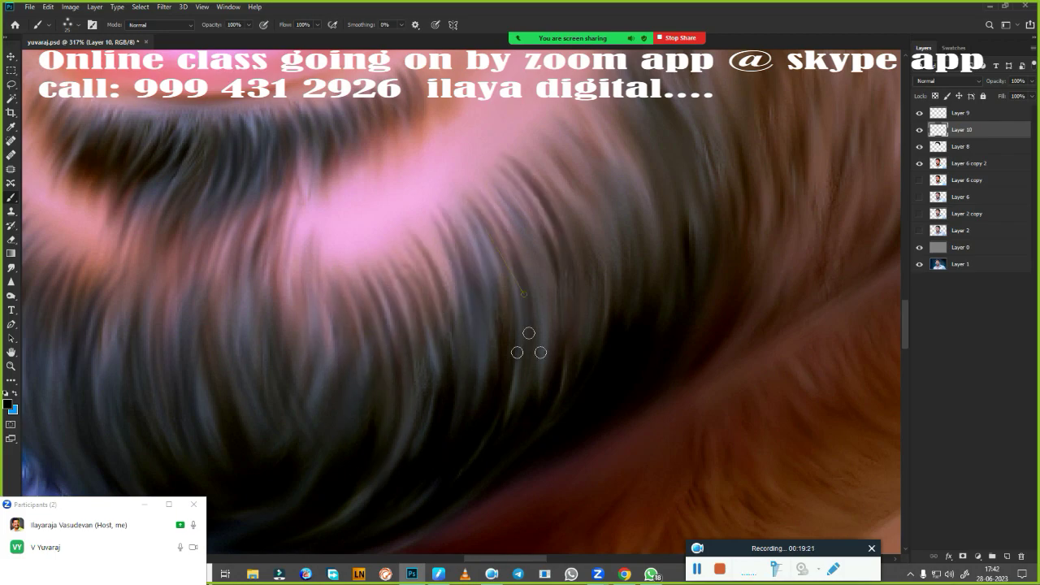
left_click_drag(472, 236, 442, 362)
left_click_drag(342, 273, 317, 382)
left_click_drag(325, 243, 203, 431)
left_click_drag(463, 260, 406, 430)
left_click_drag(438, 293, 398, 422)
left_click_drag(468, 126, 480, 365)
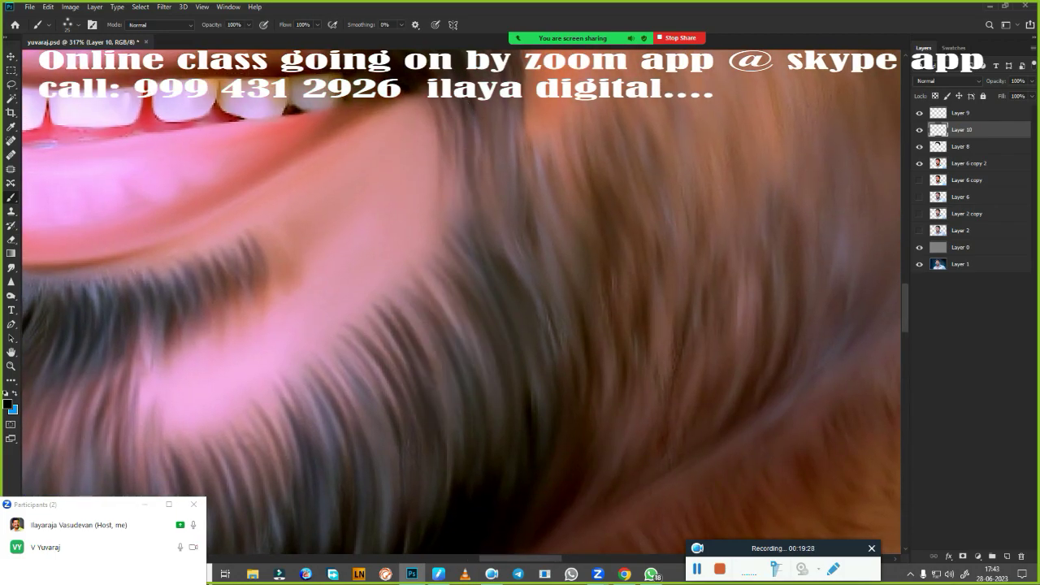
left_click_drag(512, 109, 488, 183)
scroll(325, 162, "down", 5)
scroll(324, 162, "up", 3)
scroll(324, 162, "up", 2)
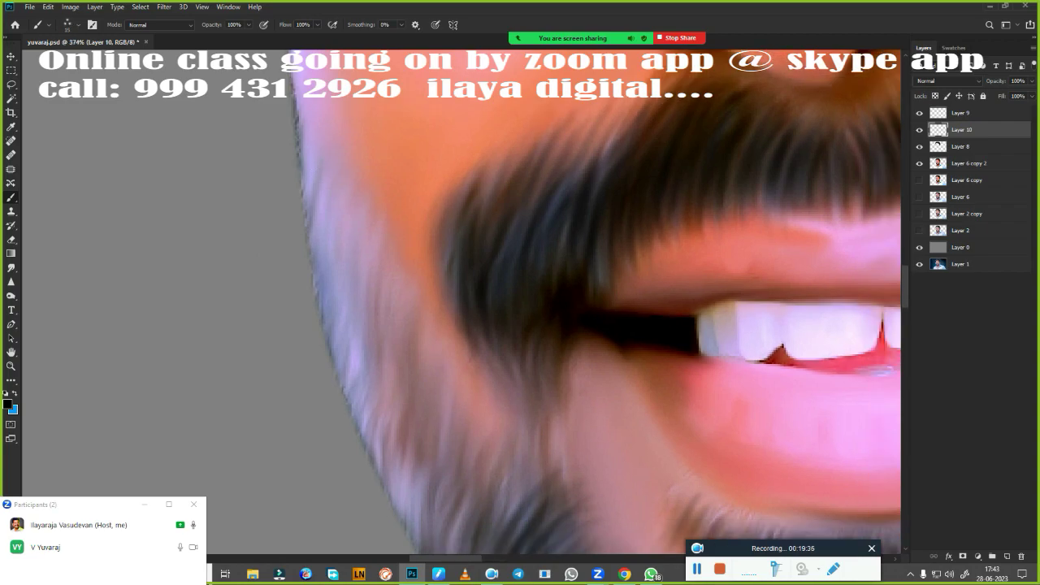
Paint light hair streaks down the beard's left outer edge
mouse_move(314, 137)
left_mouse_down()
mouse_move(358, 276)
mouse_move(426, 395)
left_mouse_up()
left_click_drag(309, 170, 345, 317)
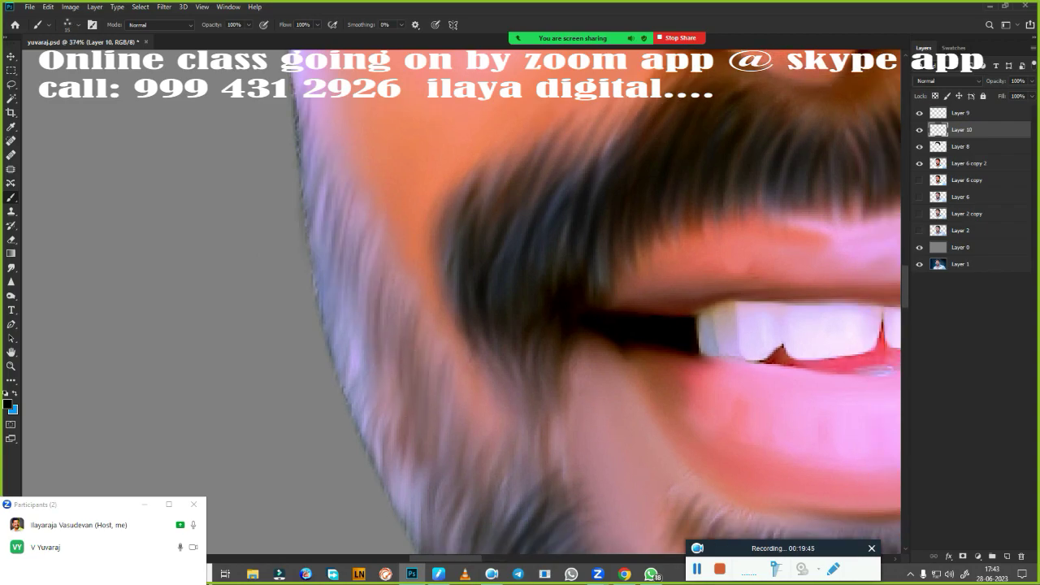
left_click_drag(357, 268, 435, 403)
left_click_drag(308, 223, 329, 320)
left_click_drag(297, 158, 350, 362)
left_click_drag(321, 276, 390, 467)
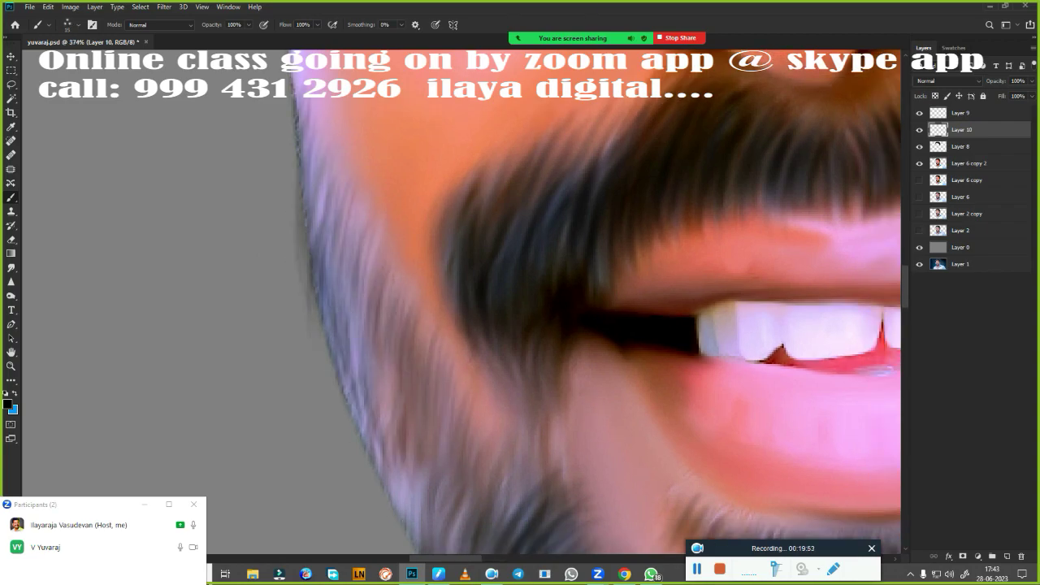
left_click_drag(299, 134, 312, 252)
mouse_move(341, 309)
left_mouse_down()
mouse_move(268, 154)
mouse_move(325, 341)
left_mouse_up()
left_click_drag(276, 151, 341, 398)
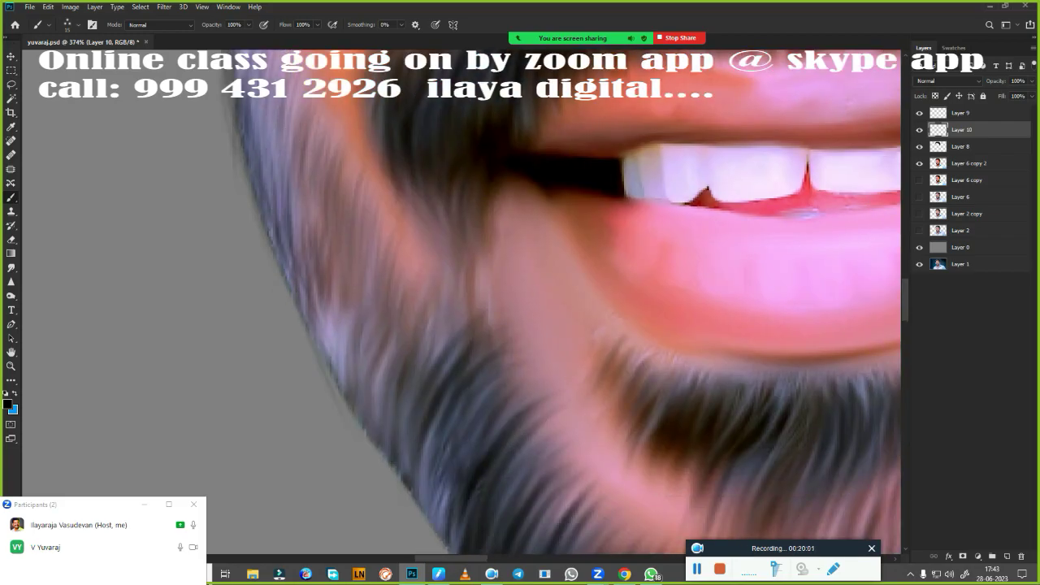
left_click_drag(312, 252, 370, 407)
left_click_drag(366, 341, 403, 451)
left_click_drag(350, 244, 382, 329)
Darken the cheek beard and add strands along the beard edge below the ear
scroll(488, 325, "down", 3)
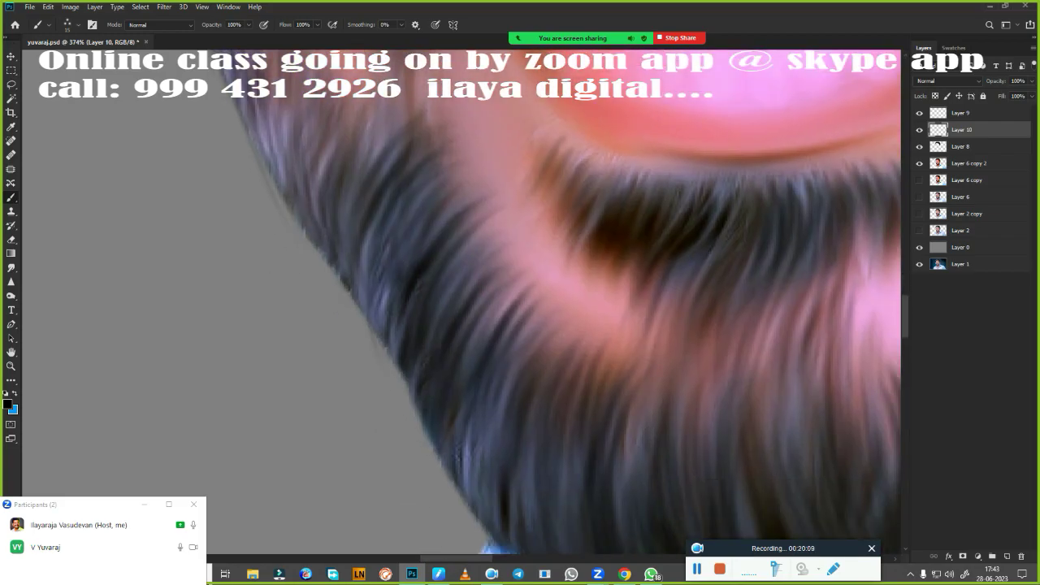
scroll(557, 420, "down", 5)
scroll(557, 420, "up", 3)
left_click_drag(668, 406, 568, 382)
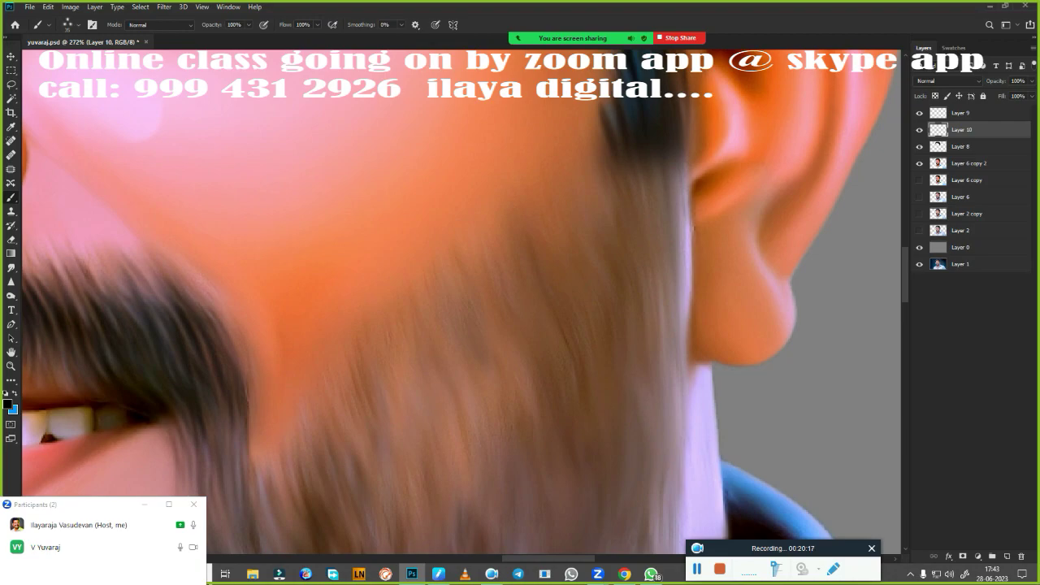
scroll(488, 348, "down", 3)
left_click_drag(488, 347, 543, 306)
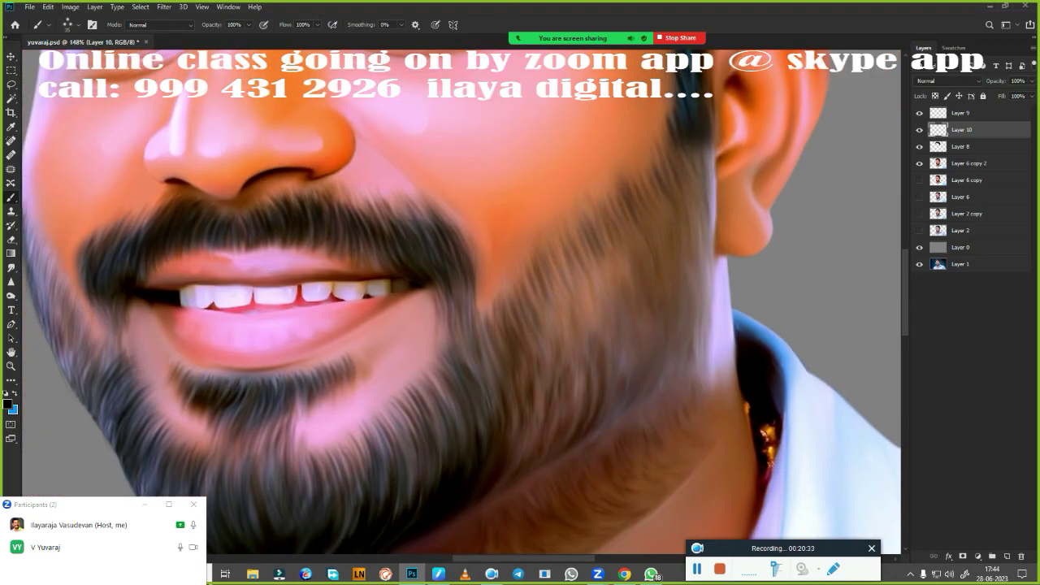
left_click_drag(699, 212, 691, 275)
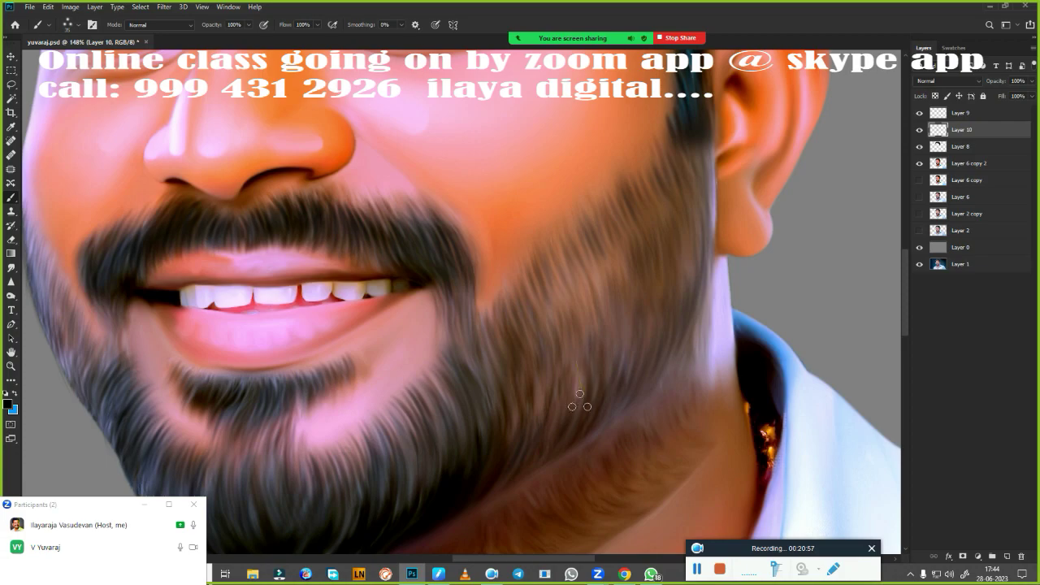
scroll(451, 352, "down", 5)
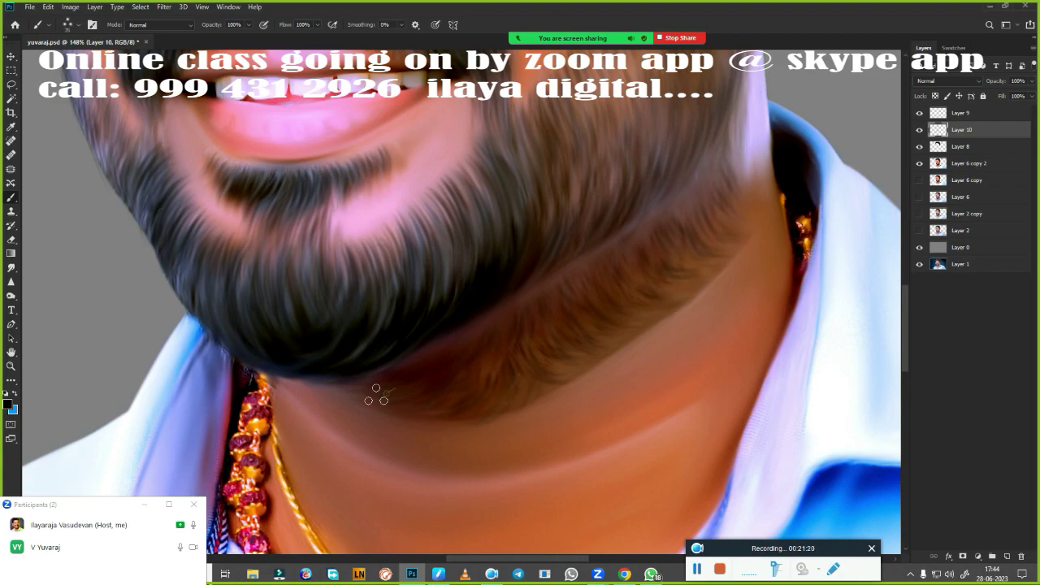
scroll(461, 346, "up", 5)
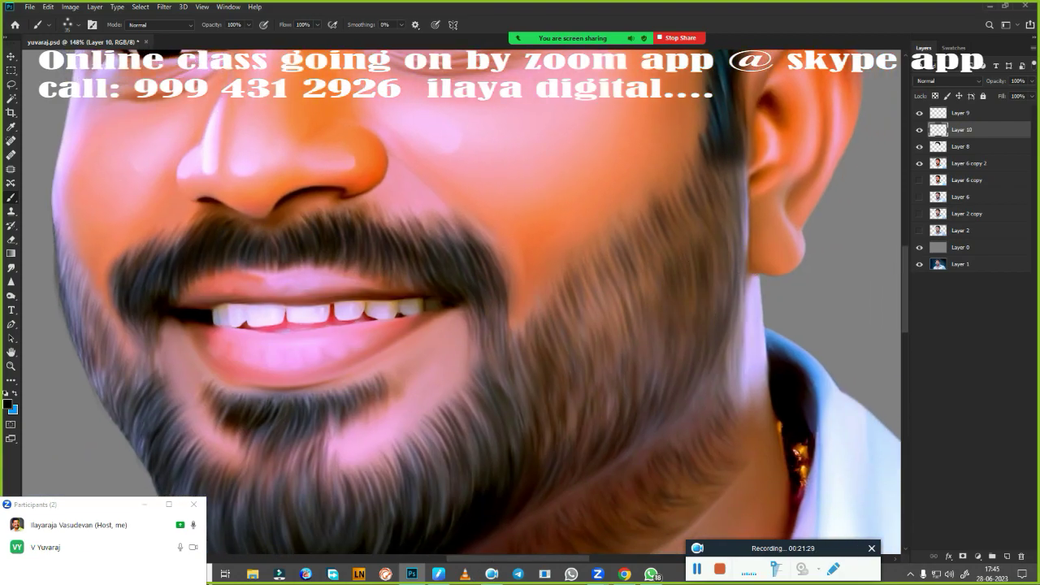
scroll(618, 309, "down", 3)
scroll(585, 341, "up", 3)
left_click(1006, 557)
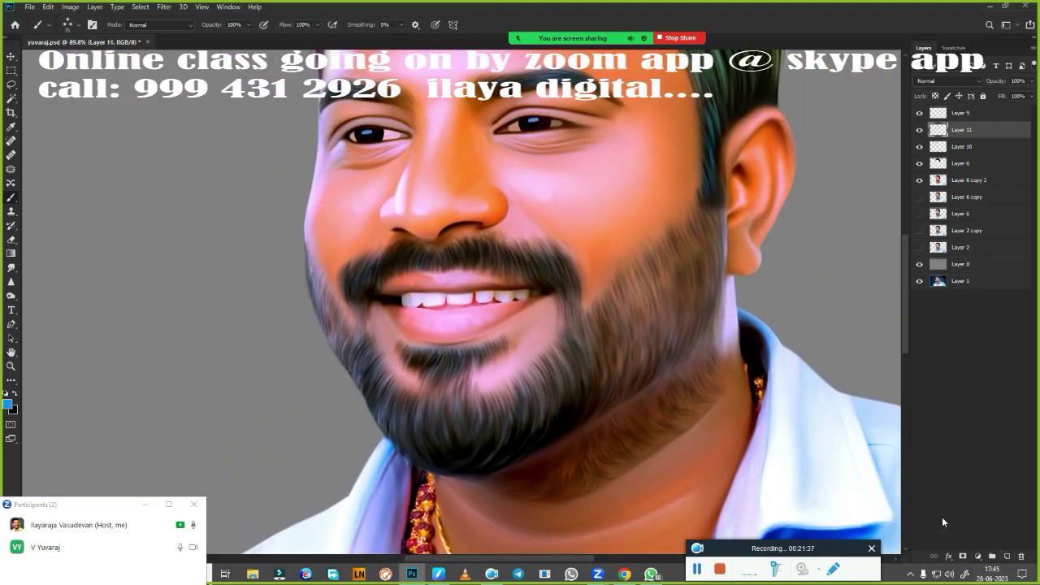
scroll(419, 288, "up", 5)
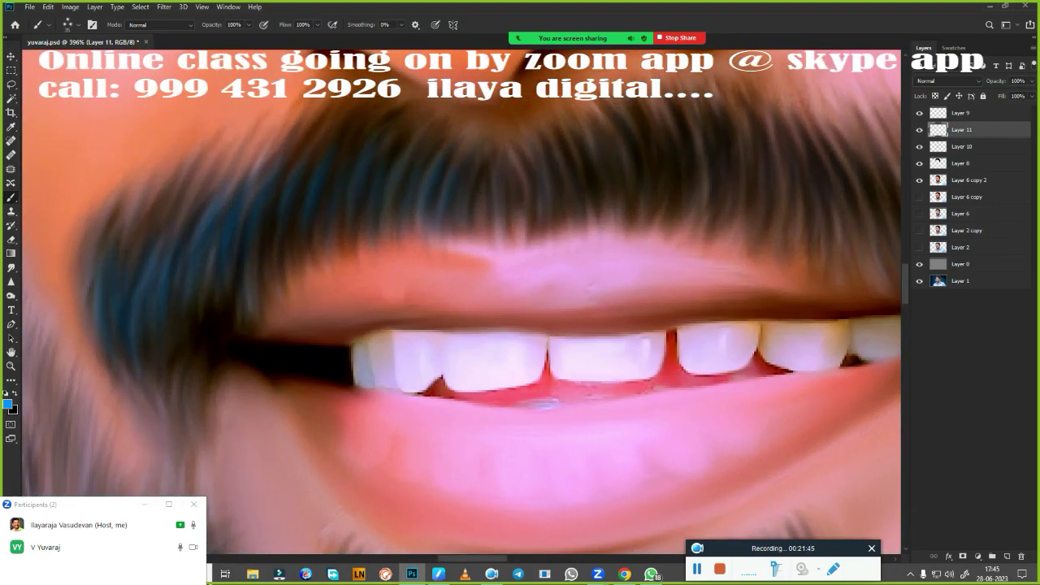
scroll(284, 260, "right", 5)
scroll(284, 260, "up", 1)
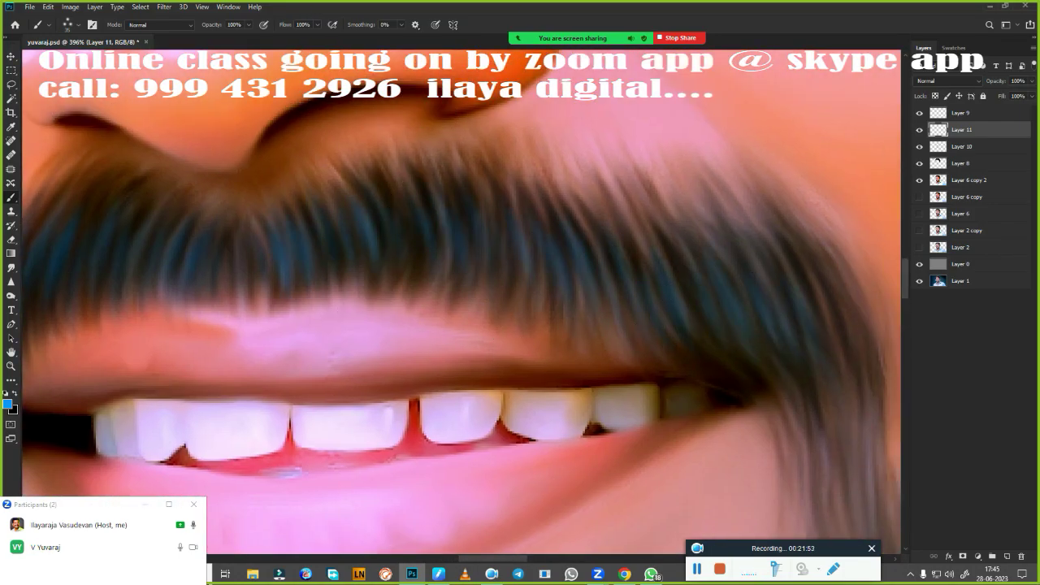
scroll(680, 249, "down", 5)
scroll(615, 494, "down", 5)
scroll(453, 268, "up", 5)
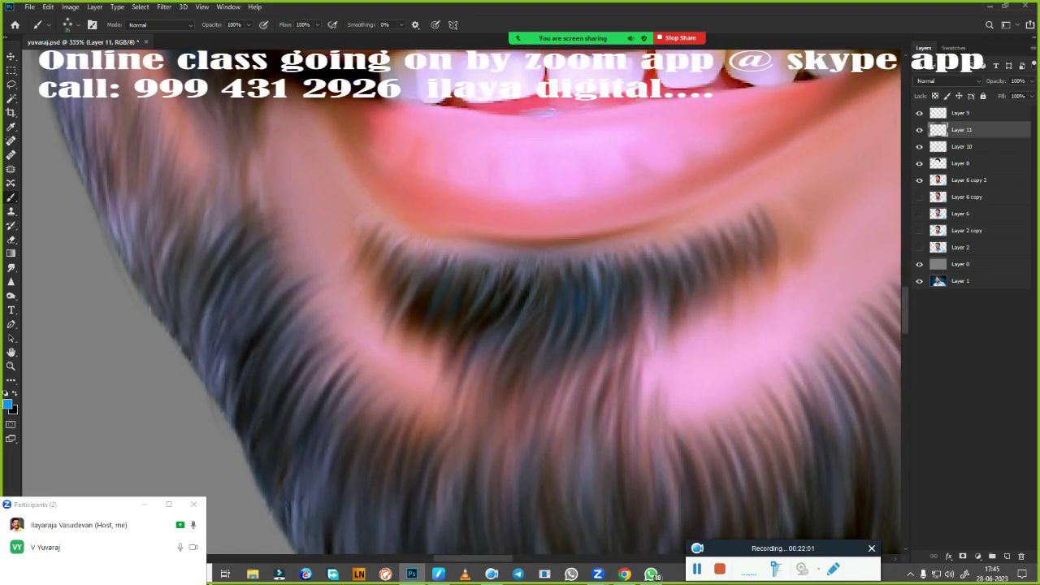
scroll(293, 328, "down", 3)
scroll(406, 342, "down", 3)
scroll(455, 351, "down", 3)
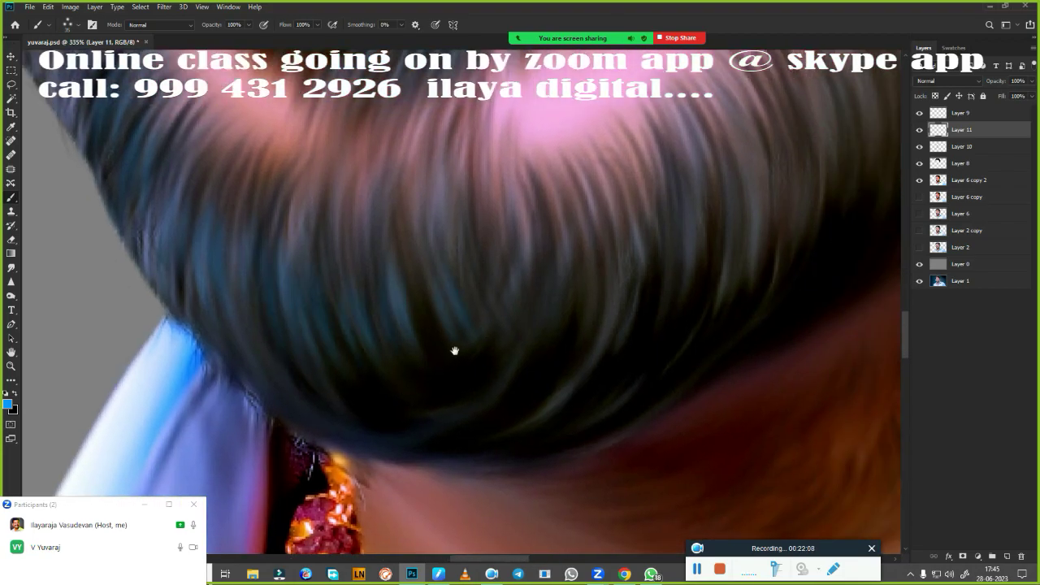
scroll(455, 351, "up", 3)
scroll(455, 351, "up", 3)
scroll(492, 407, "down", 3)
scroll(611, 299, "down", 3)
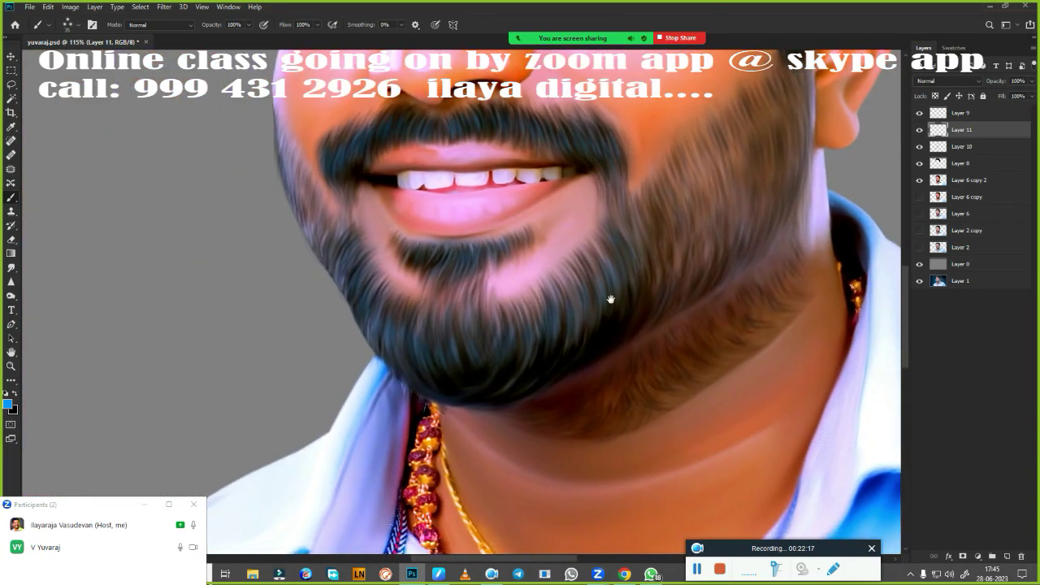
scroll(611, 299, "up", 3)
scroll(650, 244, "up", 3)
scroll(678, 192, "up", 2)
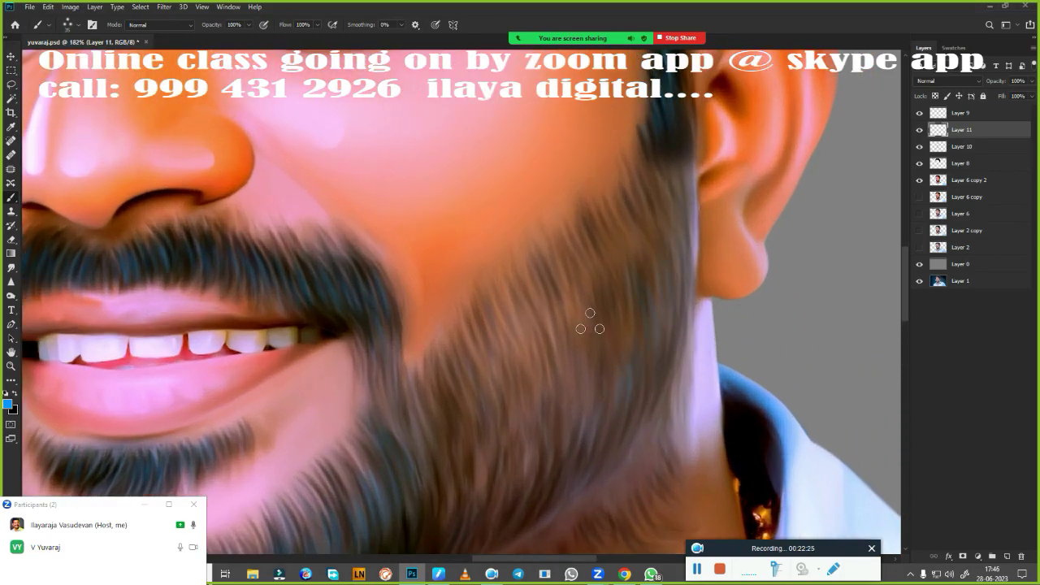
scroll(590, 320, "down", 3)
scroll(462, 306, "left", 3)
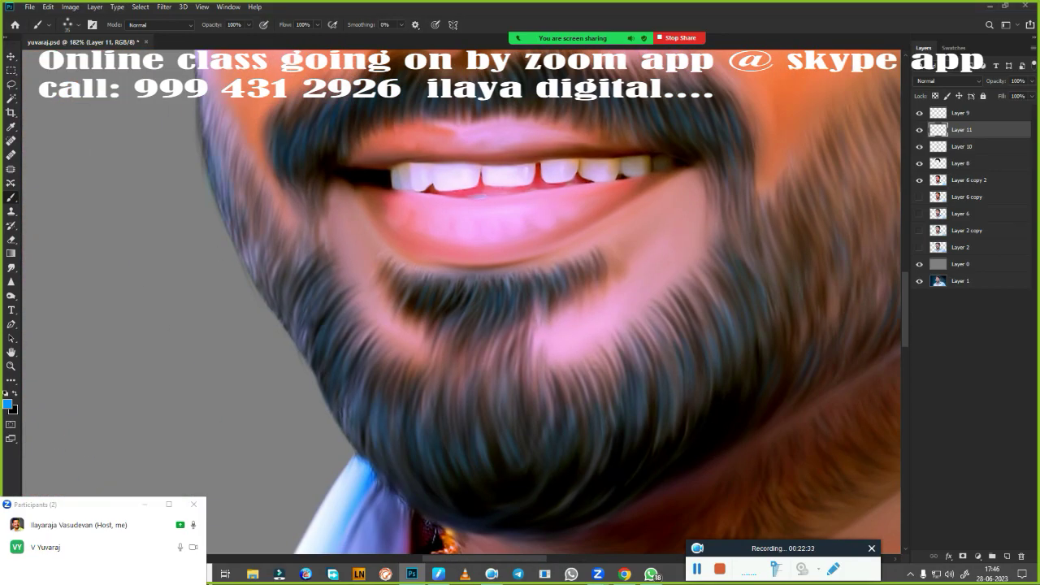
scroll(604, 423, "down", 5)
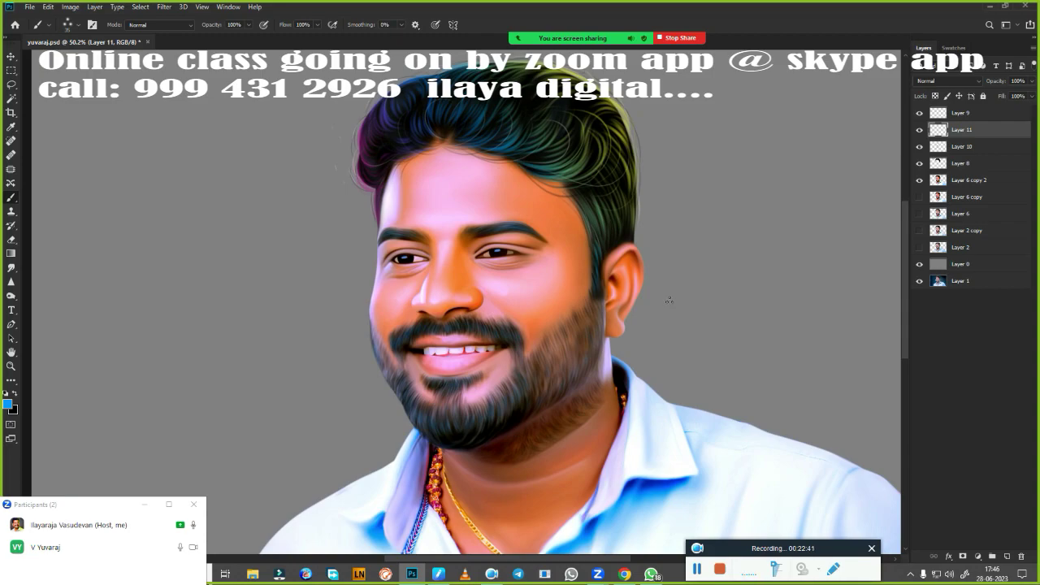
Lasso the hair on Layer 9, feather it 10 px, and shift its Hue to 26
left_click(961, 113)
key("l")
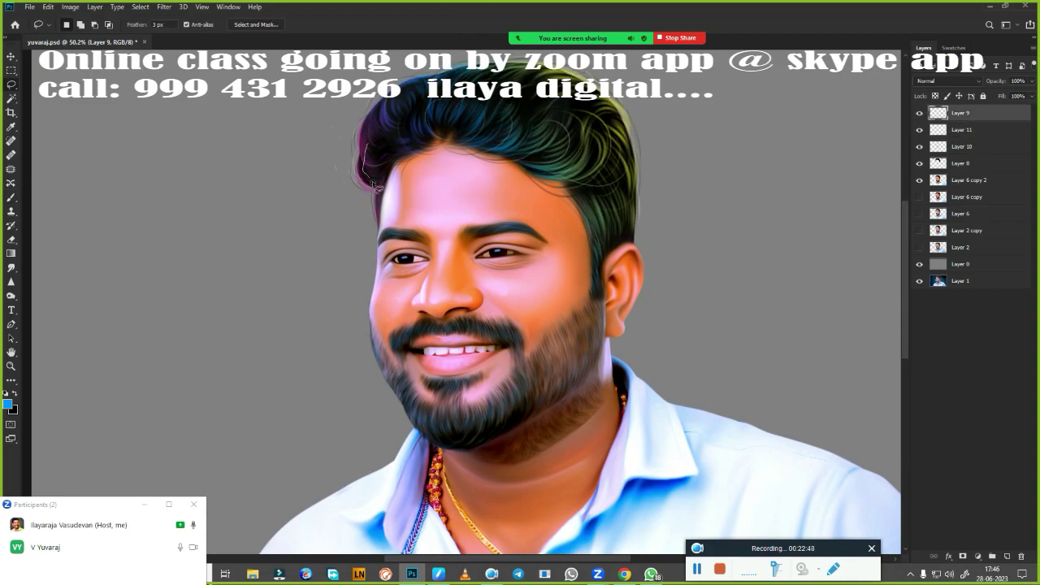
mouse_move(376, 185)
left_mouse_down()
mouse_move(678, 304)
mouse_move(605, 116)
mouse_move(375, 186)
left_mouse_up()
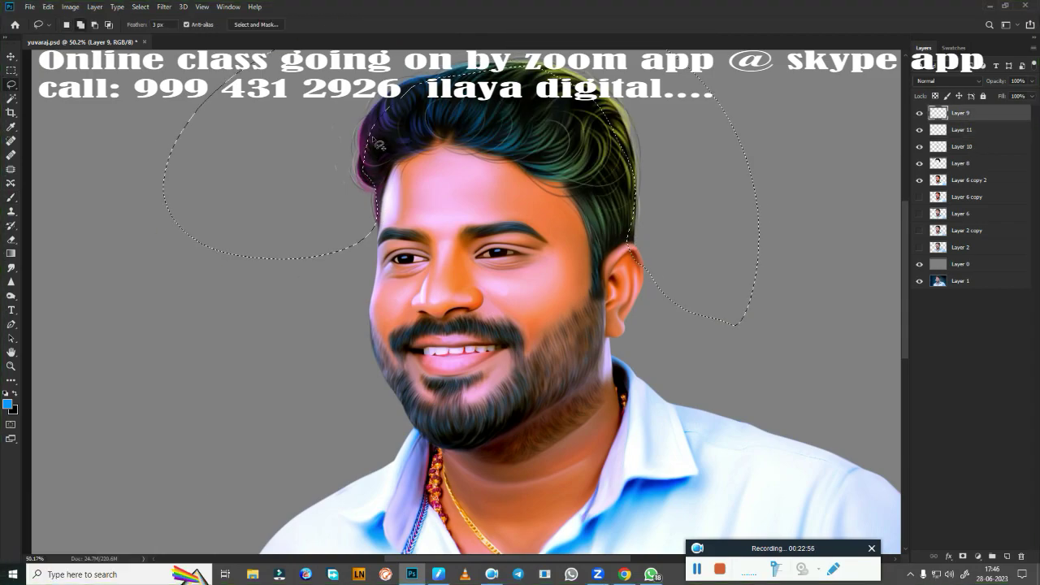
key("shift+BackSpace")
key("Escape")
key("shift+F6")
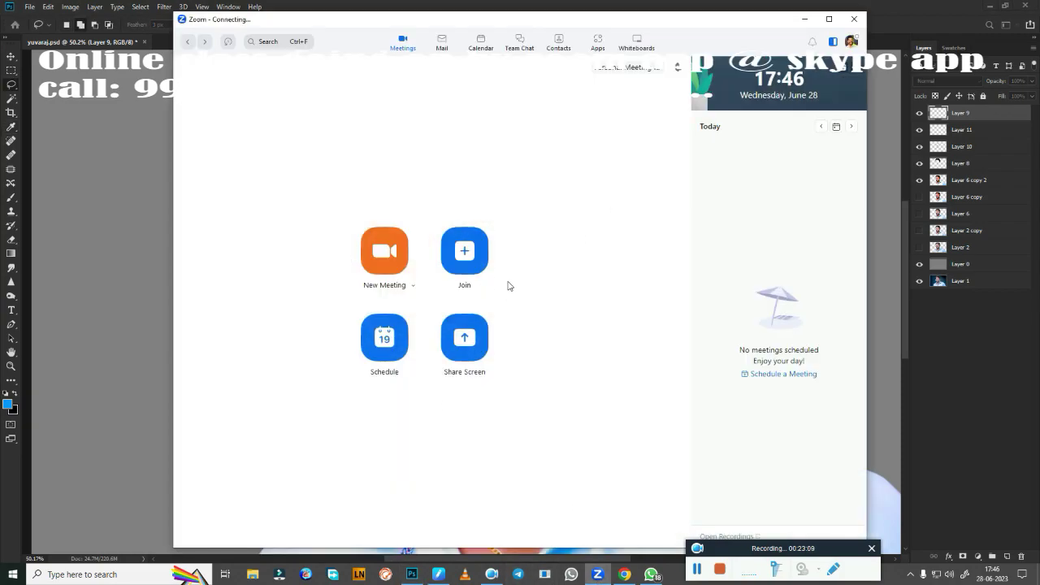
left_click(854, 17)
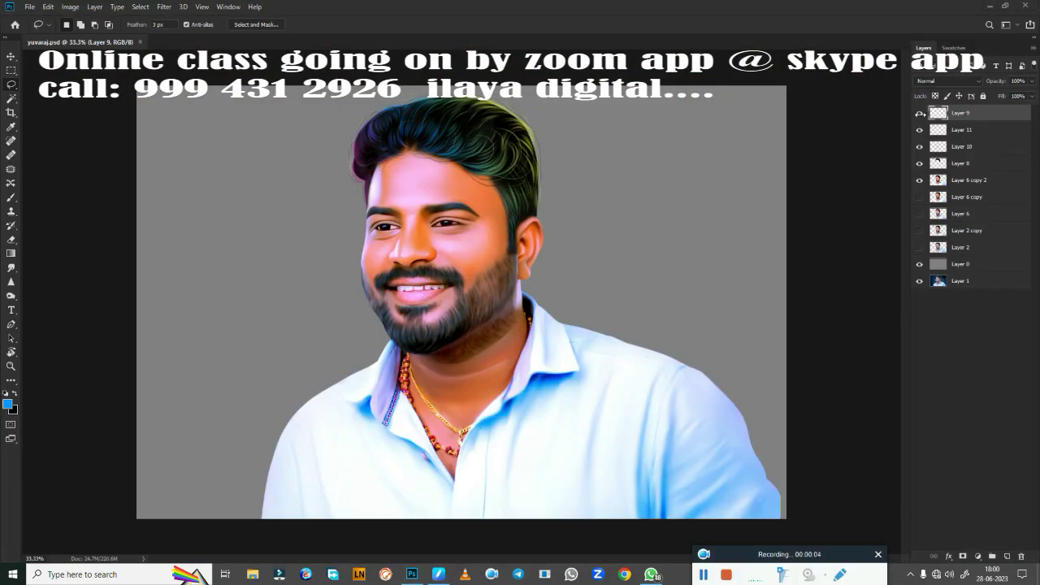
scroll(463, 90, "up", 3)
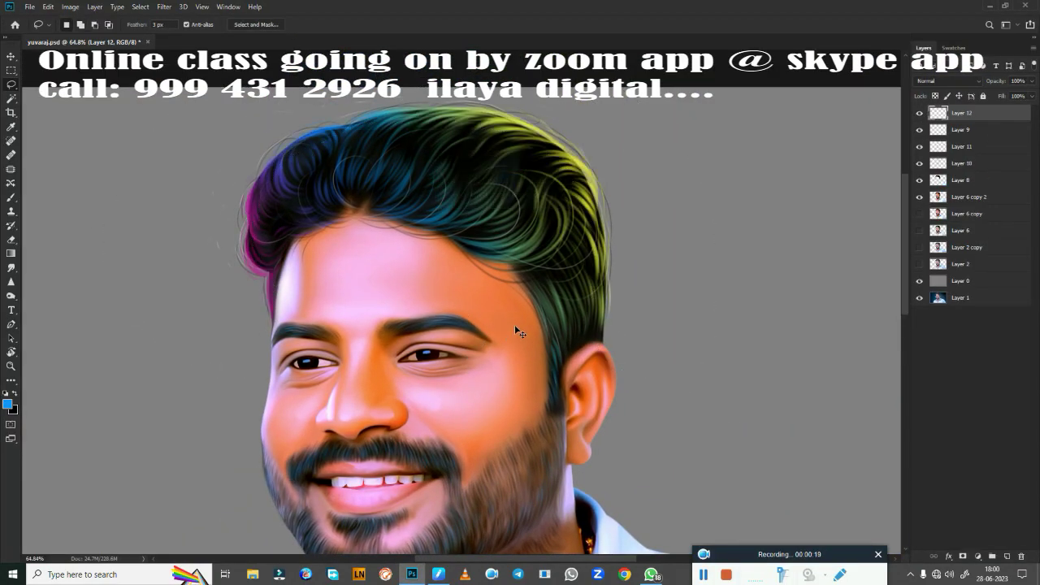
mouse_move(741, 168)
left_mouse_down()
mouse_move(713, 170)
mouse_move(747, 167)
left_mouse_up()
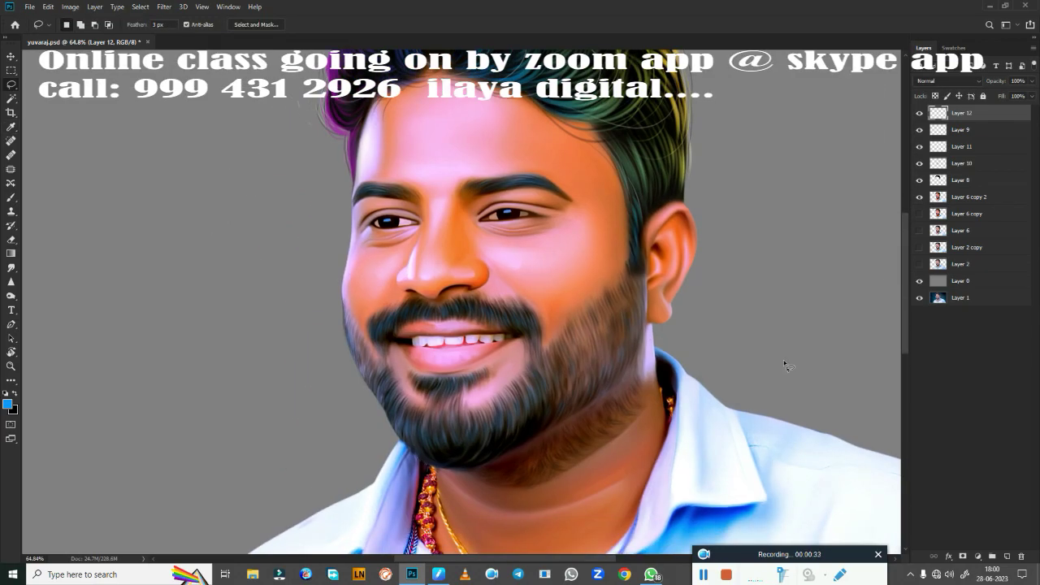
Add a new empty Layer 13 and check the Brush tool's size and softness
key("ctrl+shift+alt+n")
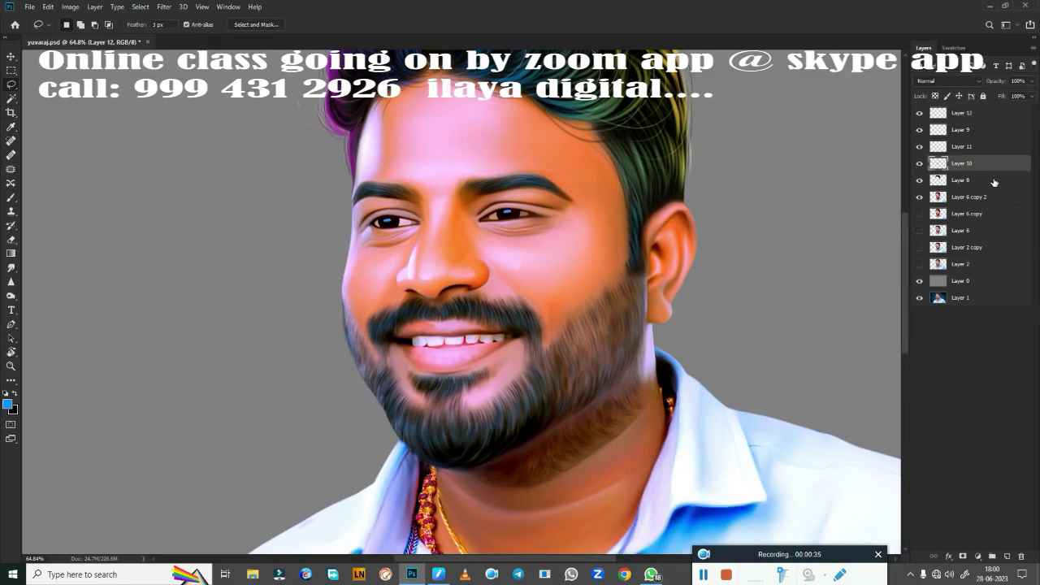
key("b")
right_click(439, 231)
key("Escape")
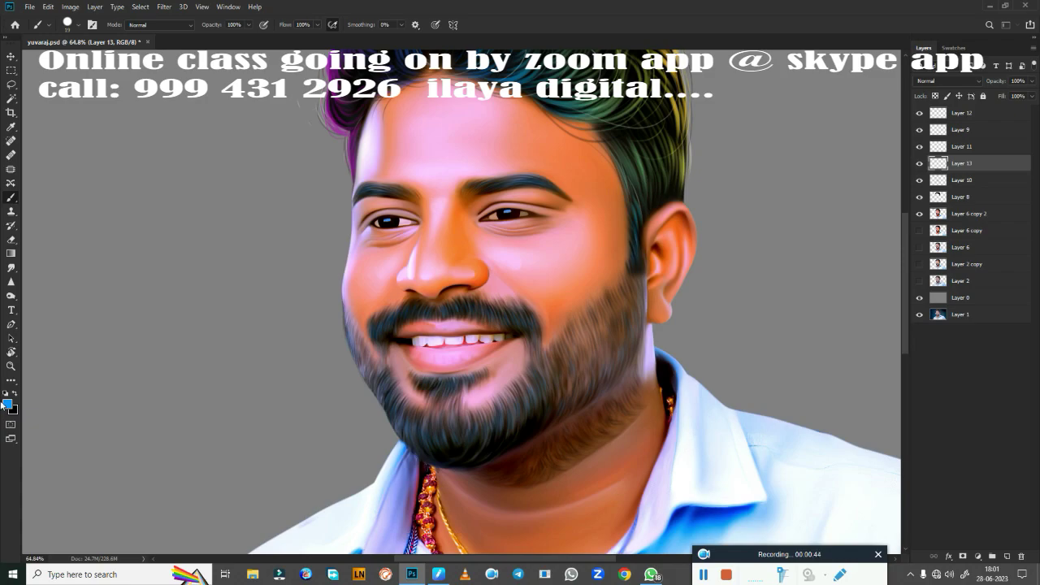
Paint white highlights on the nose tip, upper eyelid and cheek, with layer fill at 64%
left_click(6, 404)
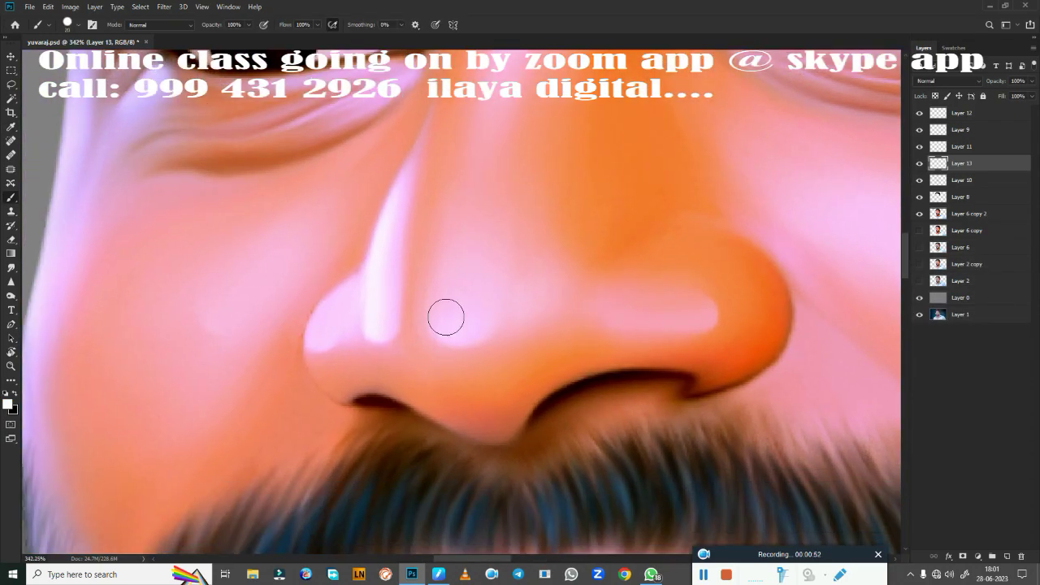
left_click_drag(465, 268, 466, 309)
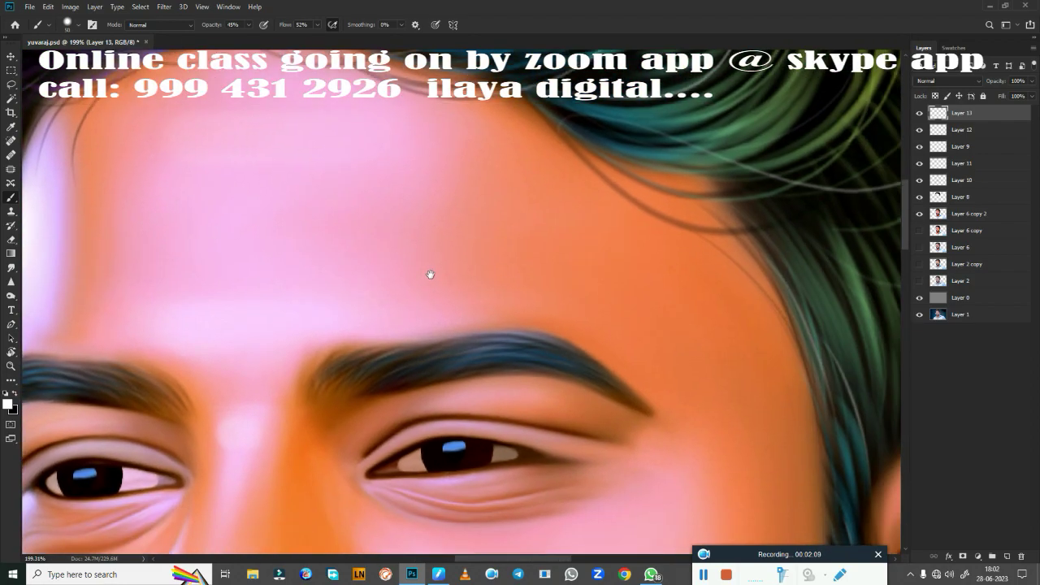
left_click_drag(449, 465, 274, 226)
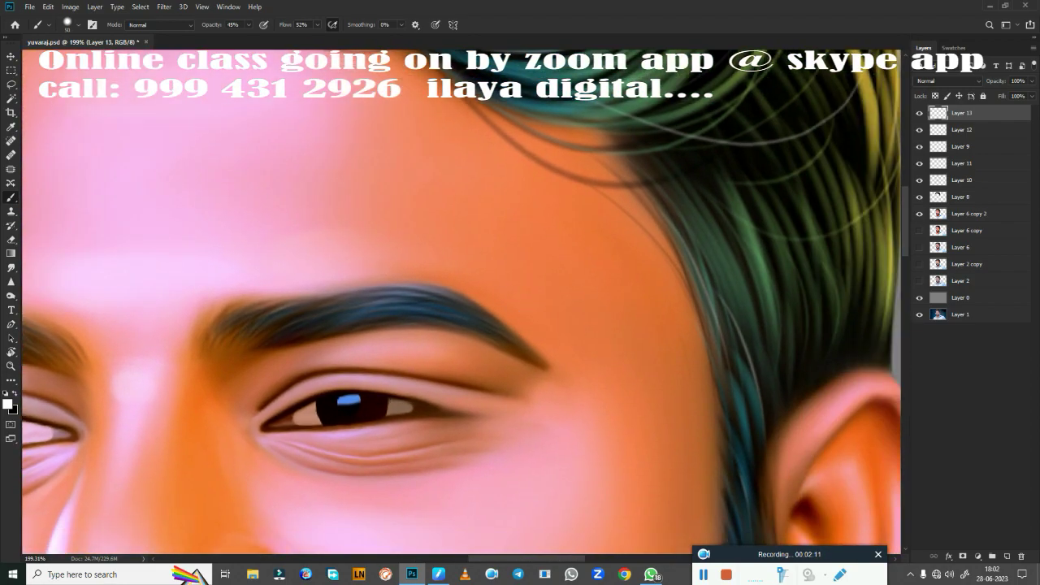
left_click_drag(584, 310, 626, 302)
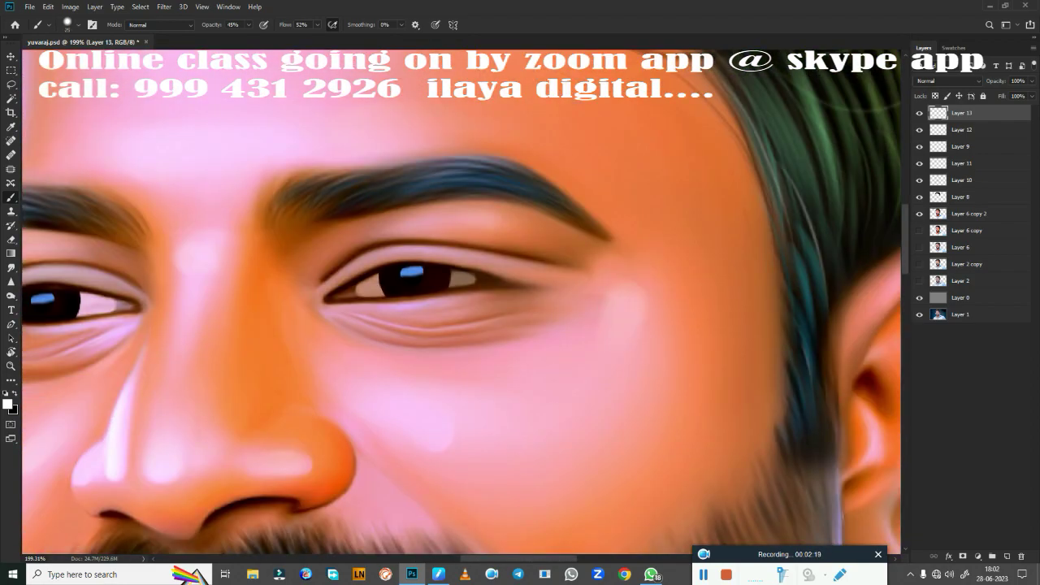
left_click_drag(453, 219, 527, 221)
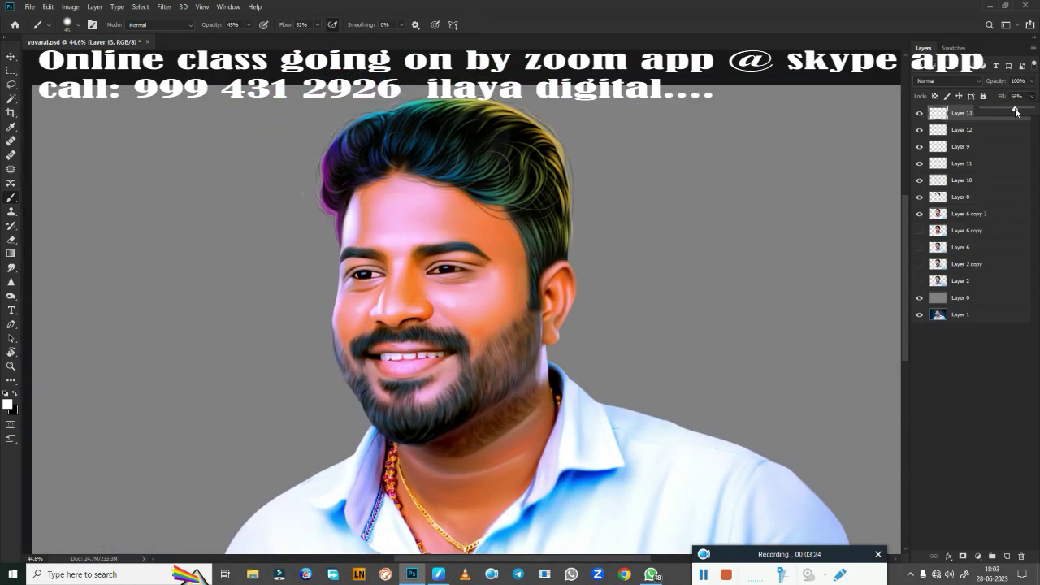
left_click_drag(1016, 111, 1013, 111)
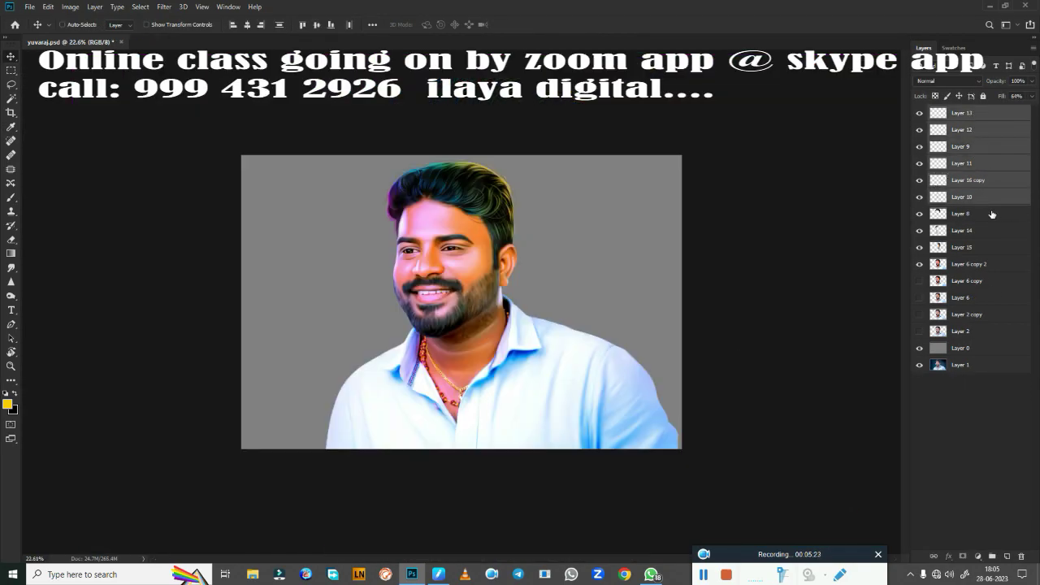
Group the portrait layers, merge a duplicate of the group, and hide Group 1
key("ctrl+g")
key("ctrl+j")
key("ctrl+e")
left_click(919, 127)
left_click(919, 113)
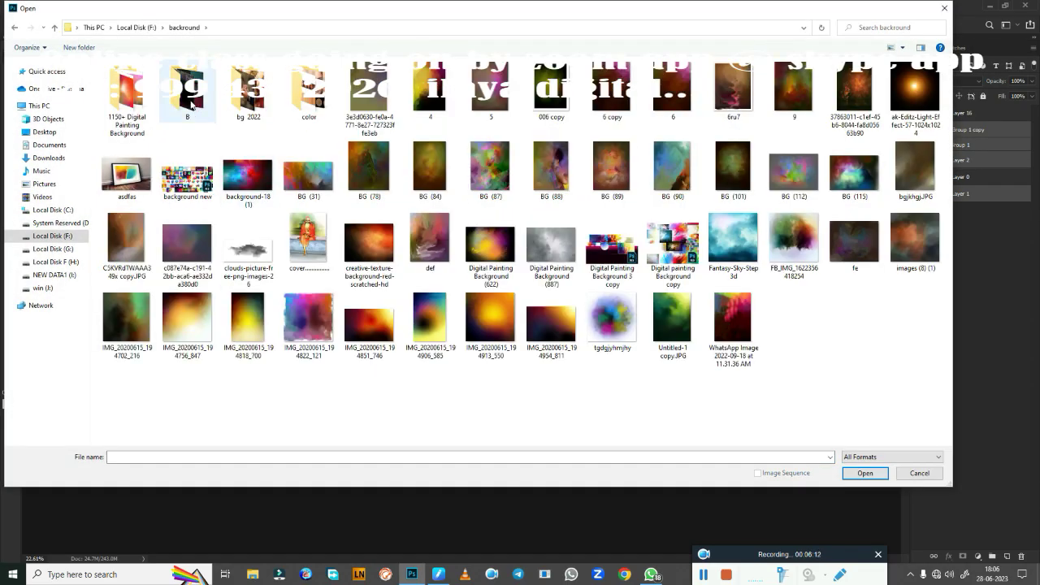
Place the Digital Painting Background (163) image as a texture layer
scroll(367, 216, "down", 5)
scroll(390, 277, "down", 10)
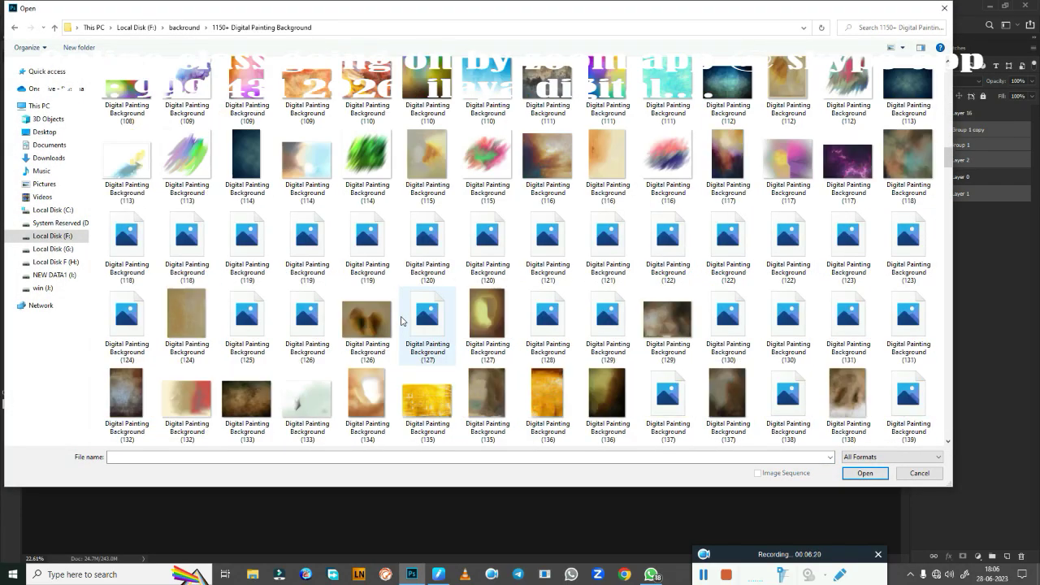
scroll(784, 346, "down", 4)
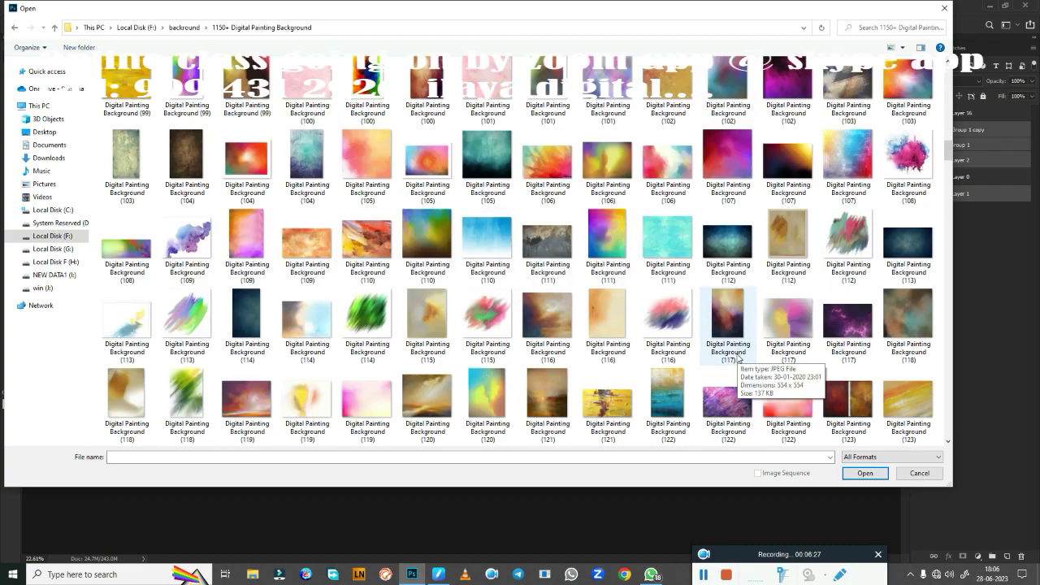
scroll(784, 345, "down", 3)
scroll(732, 268, "down", 2)
mouse_move(668, 159)
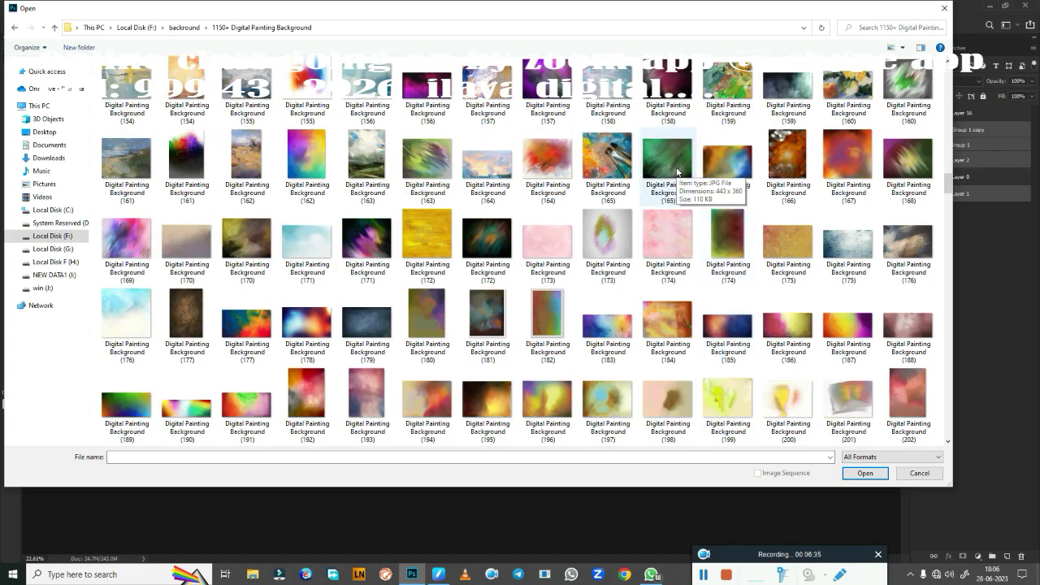
double_click(427, 154)
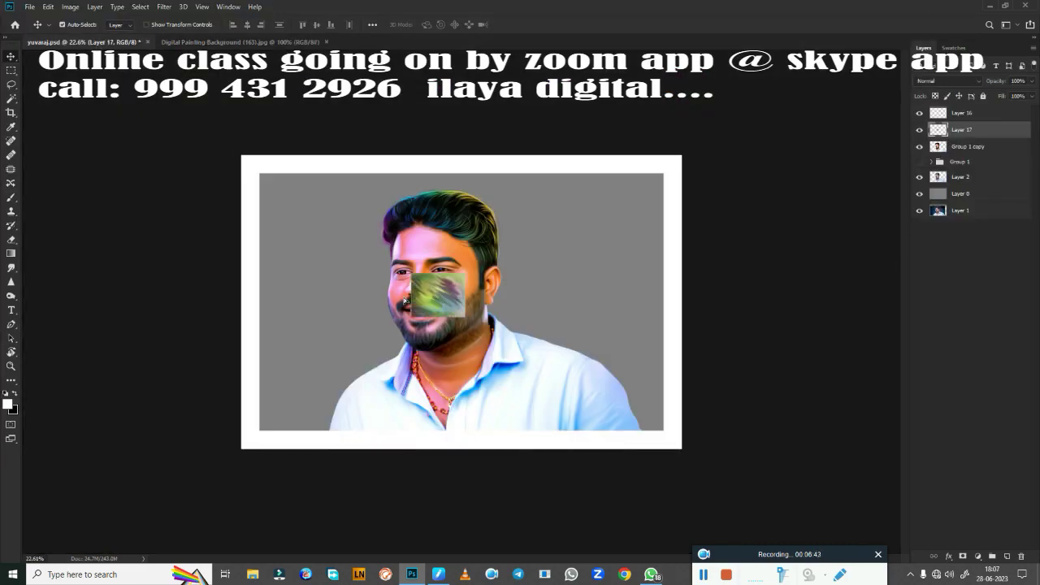
Stretch the texture to fill the photo area and send it behind the portrait
mouse_move(406, 301)
left_mouse_down()
mouse_move(292, 288)
mouse_move(254, 199)
left_mouse_up()
key("ctrl+t")
left_click_drag(313, 218, 663, 433)
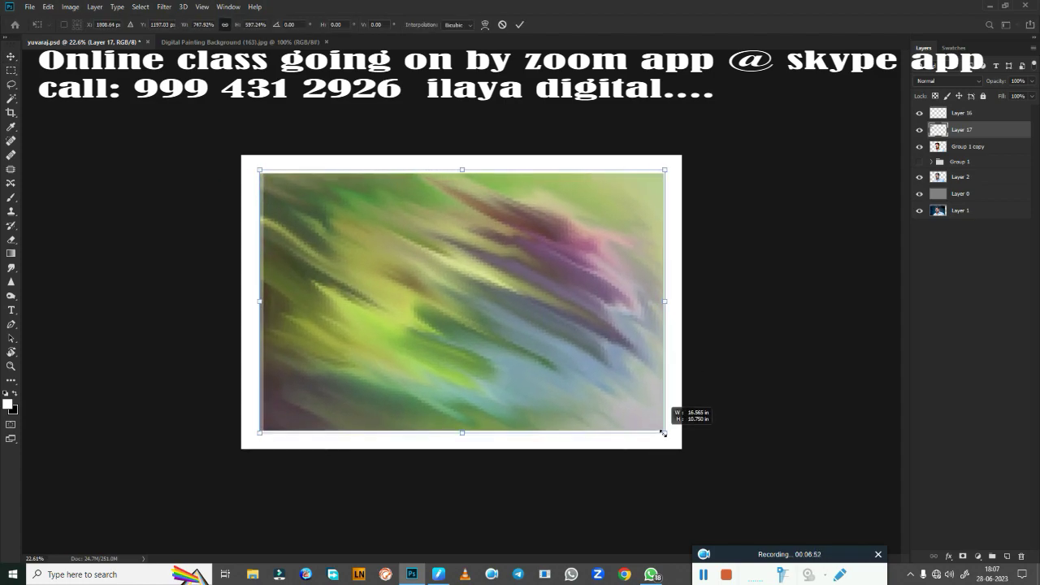
key("Return")
key("ctrl+bracketleft")
Recolour the background texture with Hue -145 and Lightness -55
key("ctrl+u")
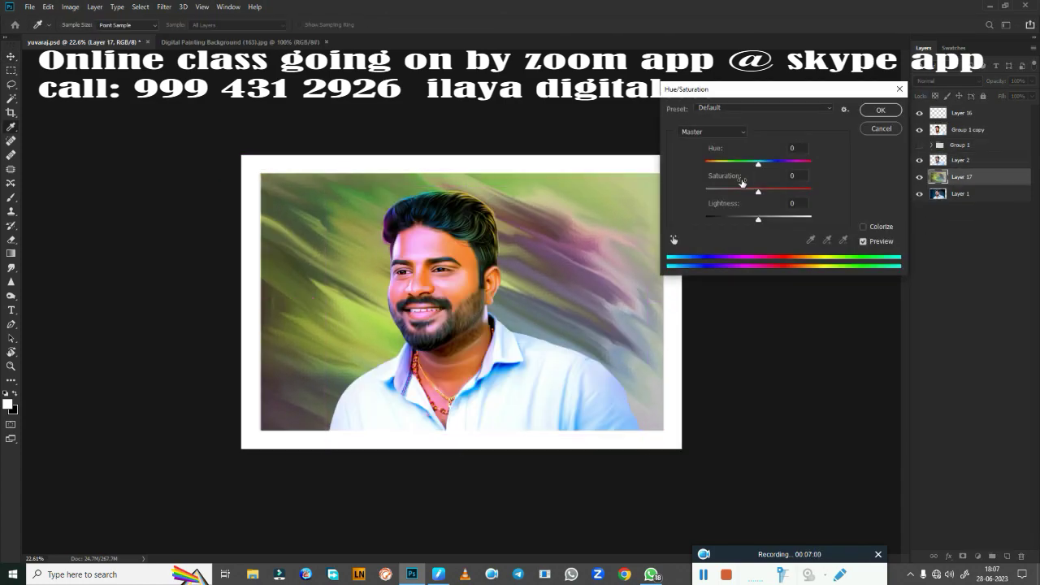
left_click_drag(758, 163, 712, 164)
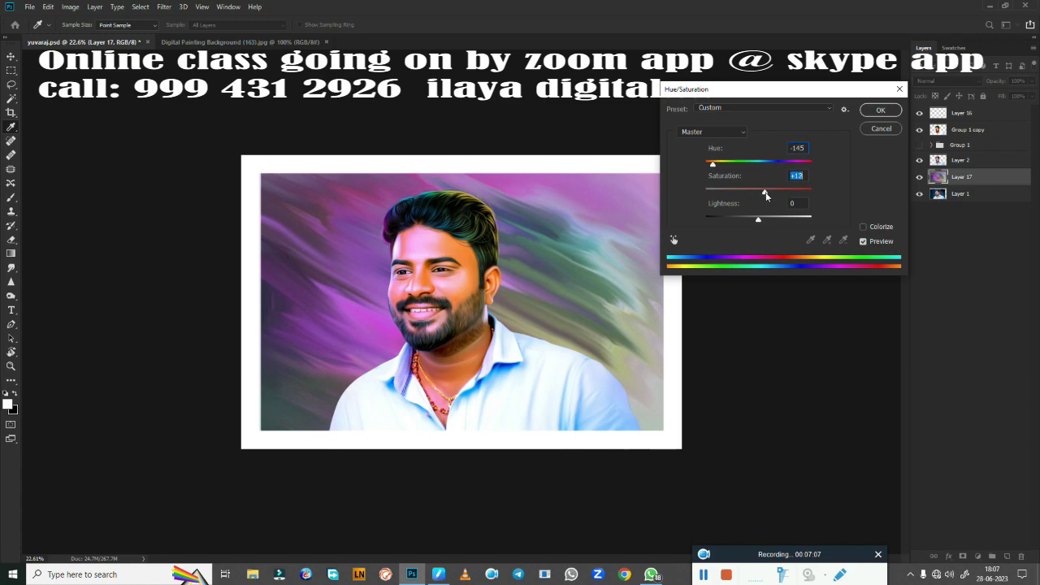
left_click_drag(766, 196, 729, 218)
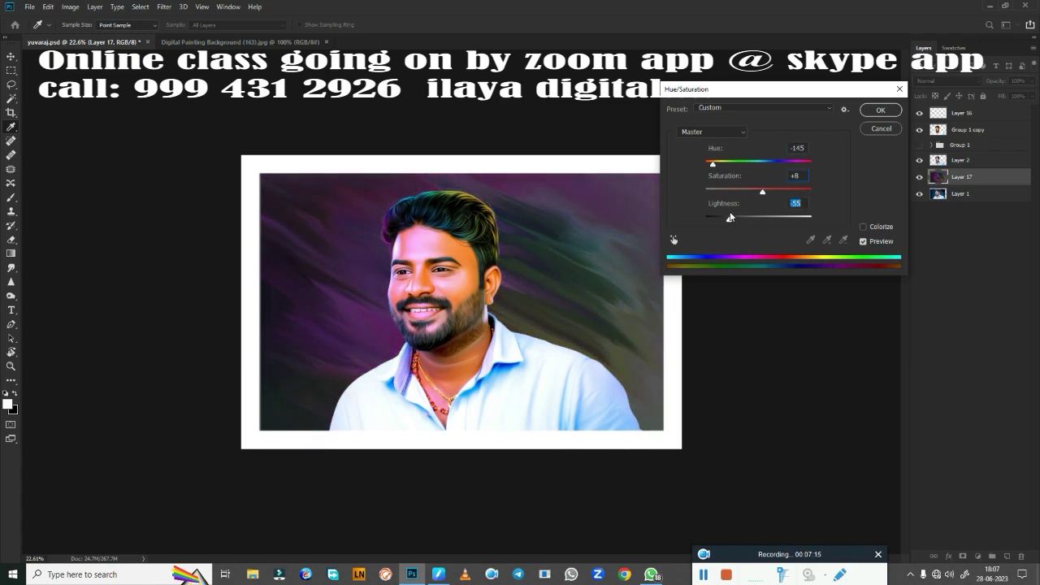
key("Return")
Put a texture copy above the portrait, delete the feathered figure area, and erase the lower shirt edge
key("ctrl+j")
key("ctrl+bracketright")
key("ctrl+bracketright")
key("ctrl+bracketright")
key("l")
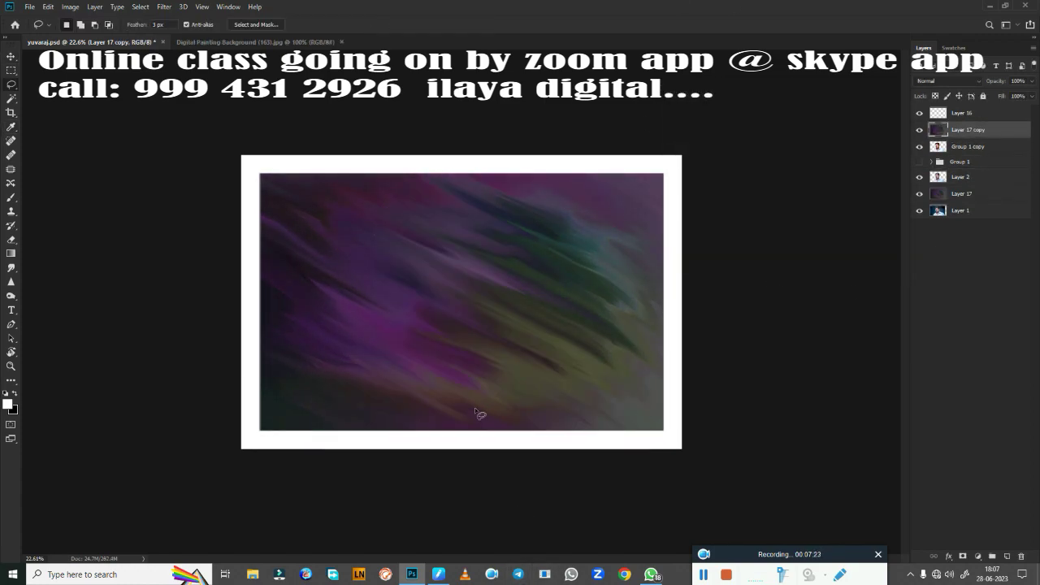
left_click_drag(419, 410, 135, 371)
key("shift+F6")
key("Return")
key("Delete")
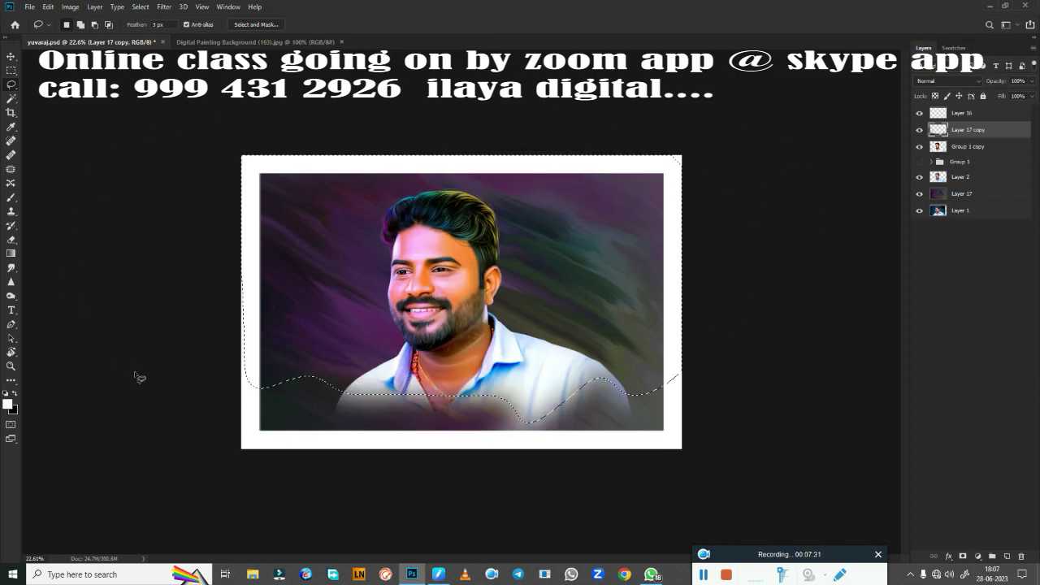
key("e")
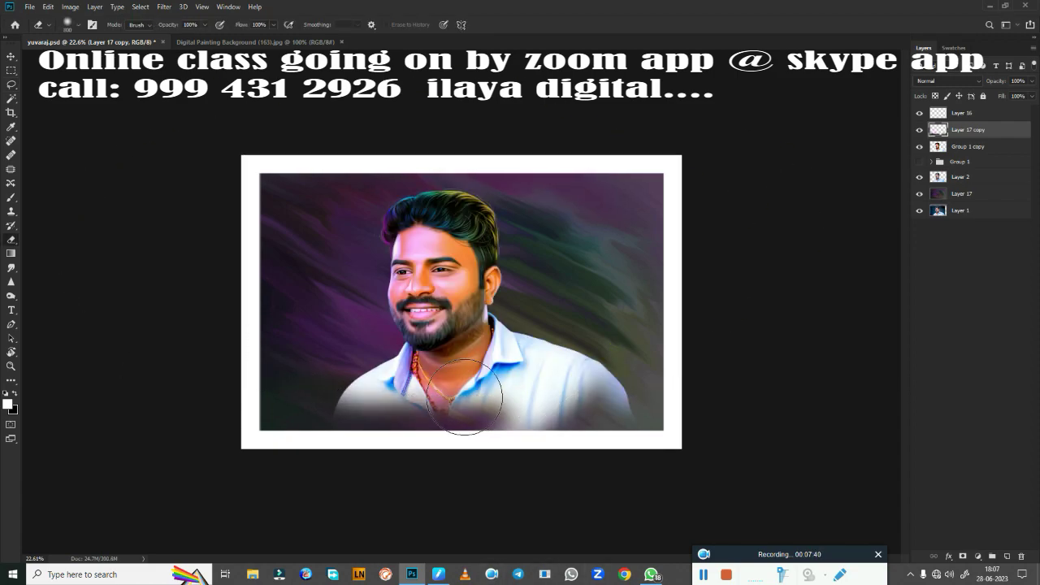
mouse_move(464, 407)
left_mouse_down()
mouse_move(560, 382)
mouse_move(349, 390)
left_mouse_up()
Save the document and review its image size settings
key("ctrl+s")
key("ctrl+alt+i")
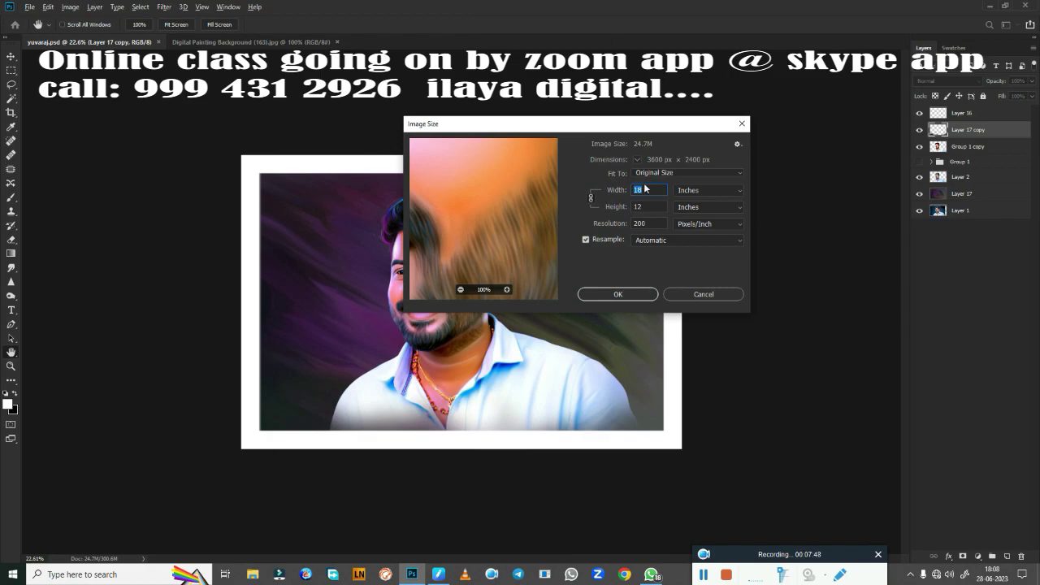
left_click(615, 295)
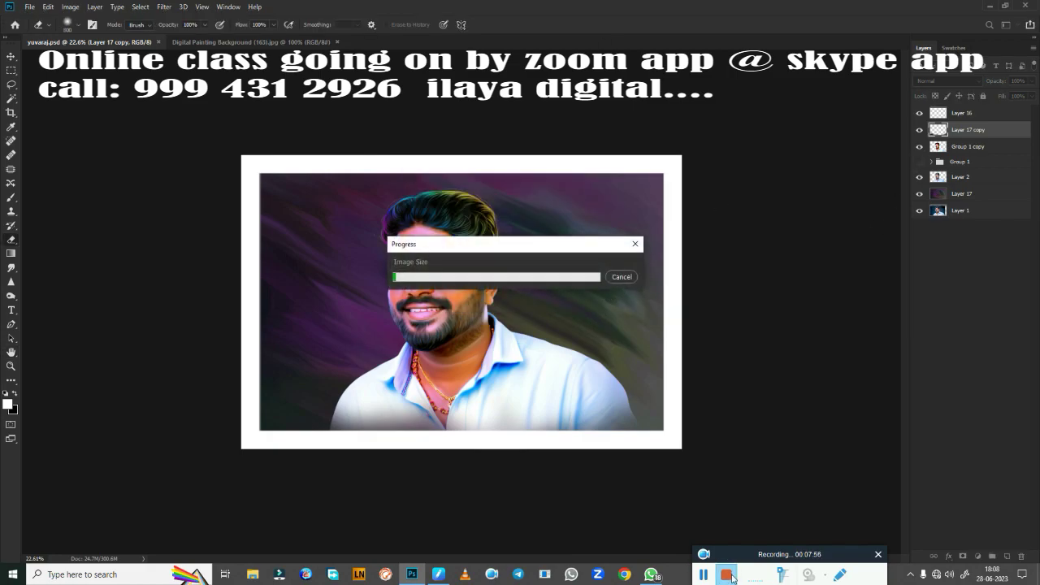